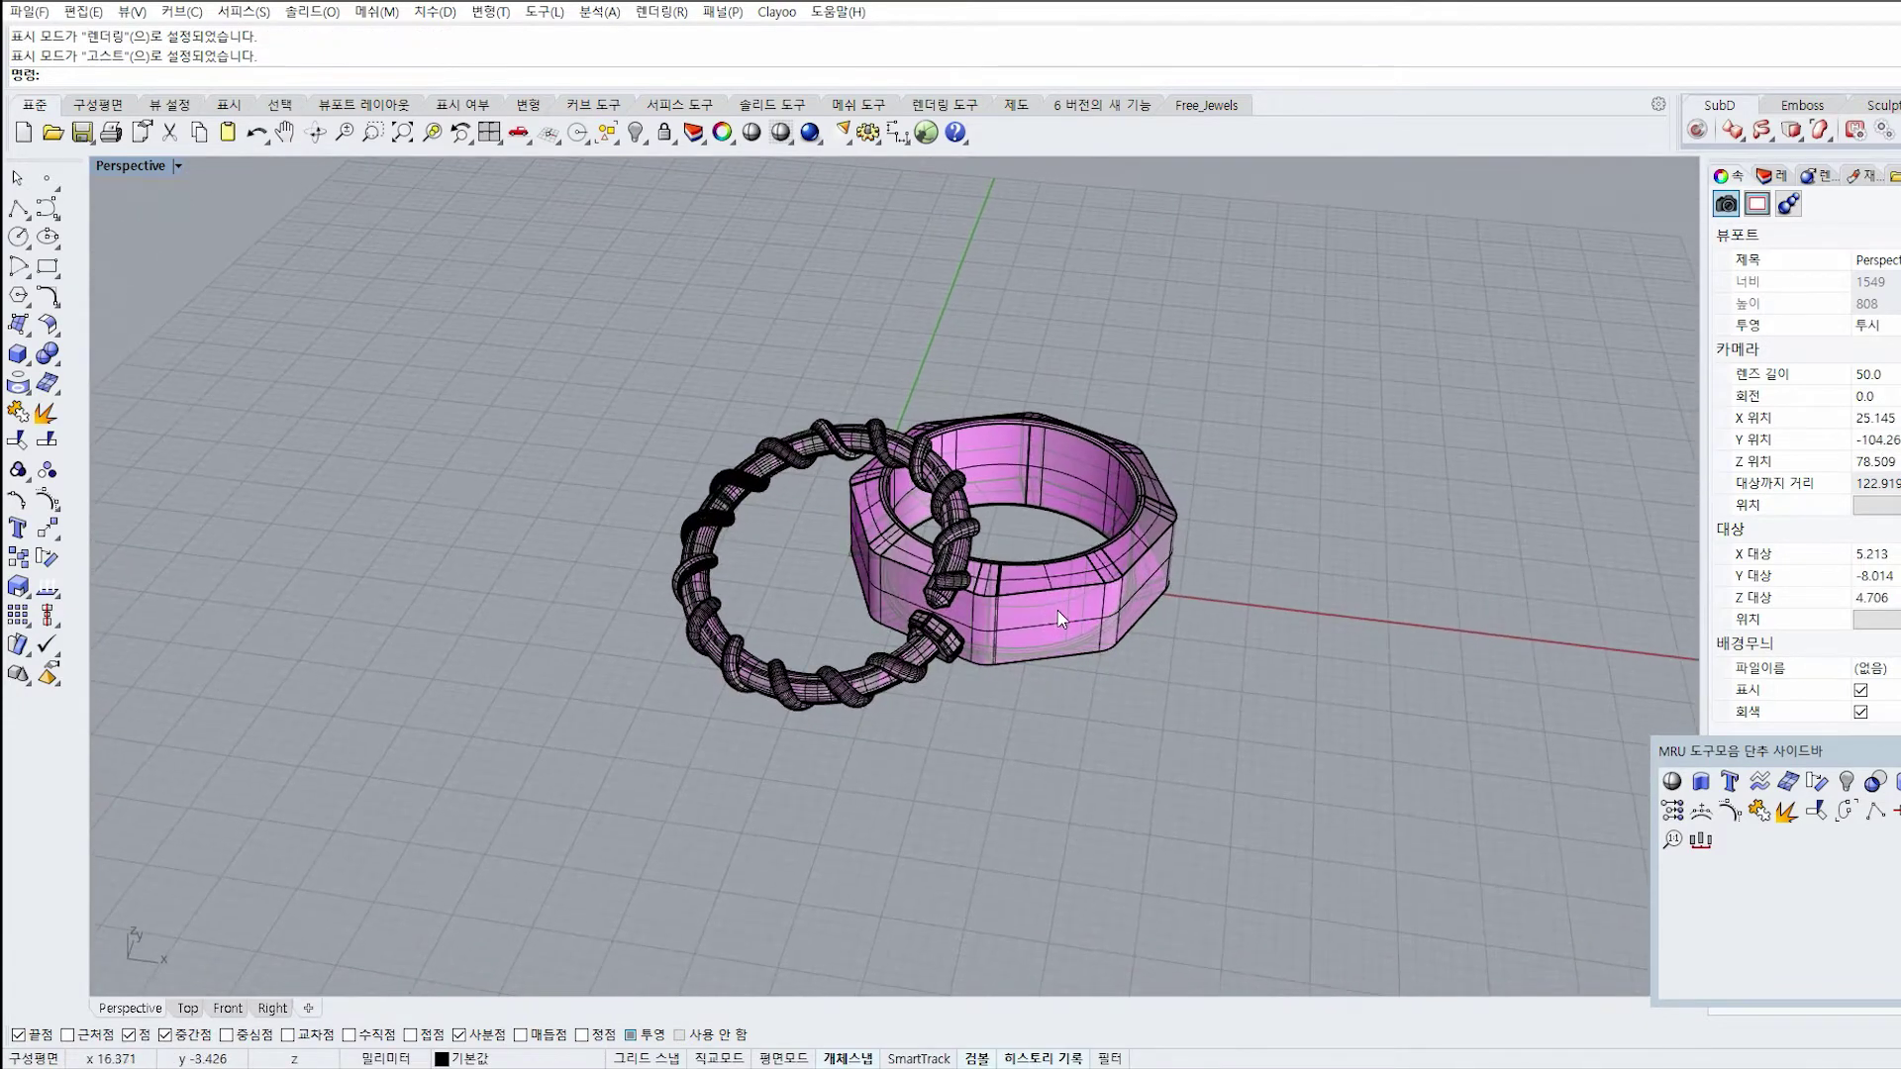
# Float the surface creation and deformation tool palettes over the viewport, one beneath the other.
pyautogui.click(29, 334)
pyautogui.moveTo(99, 314); pyautogui.dragTo(396, 343)
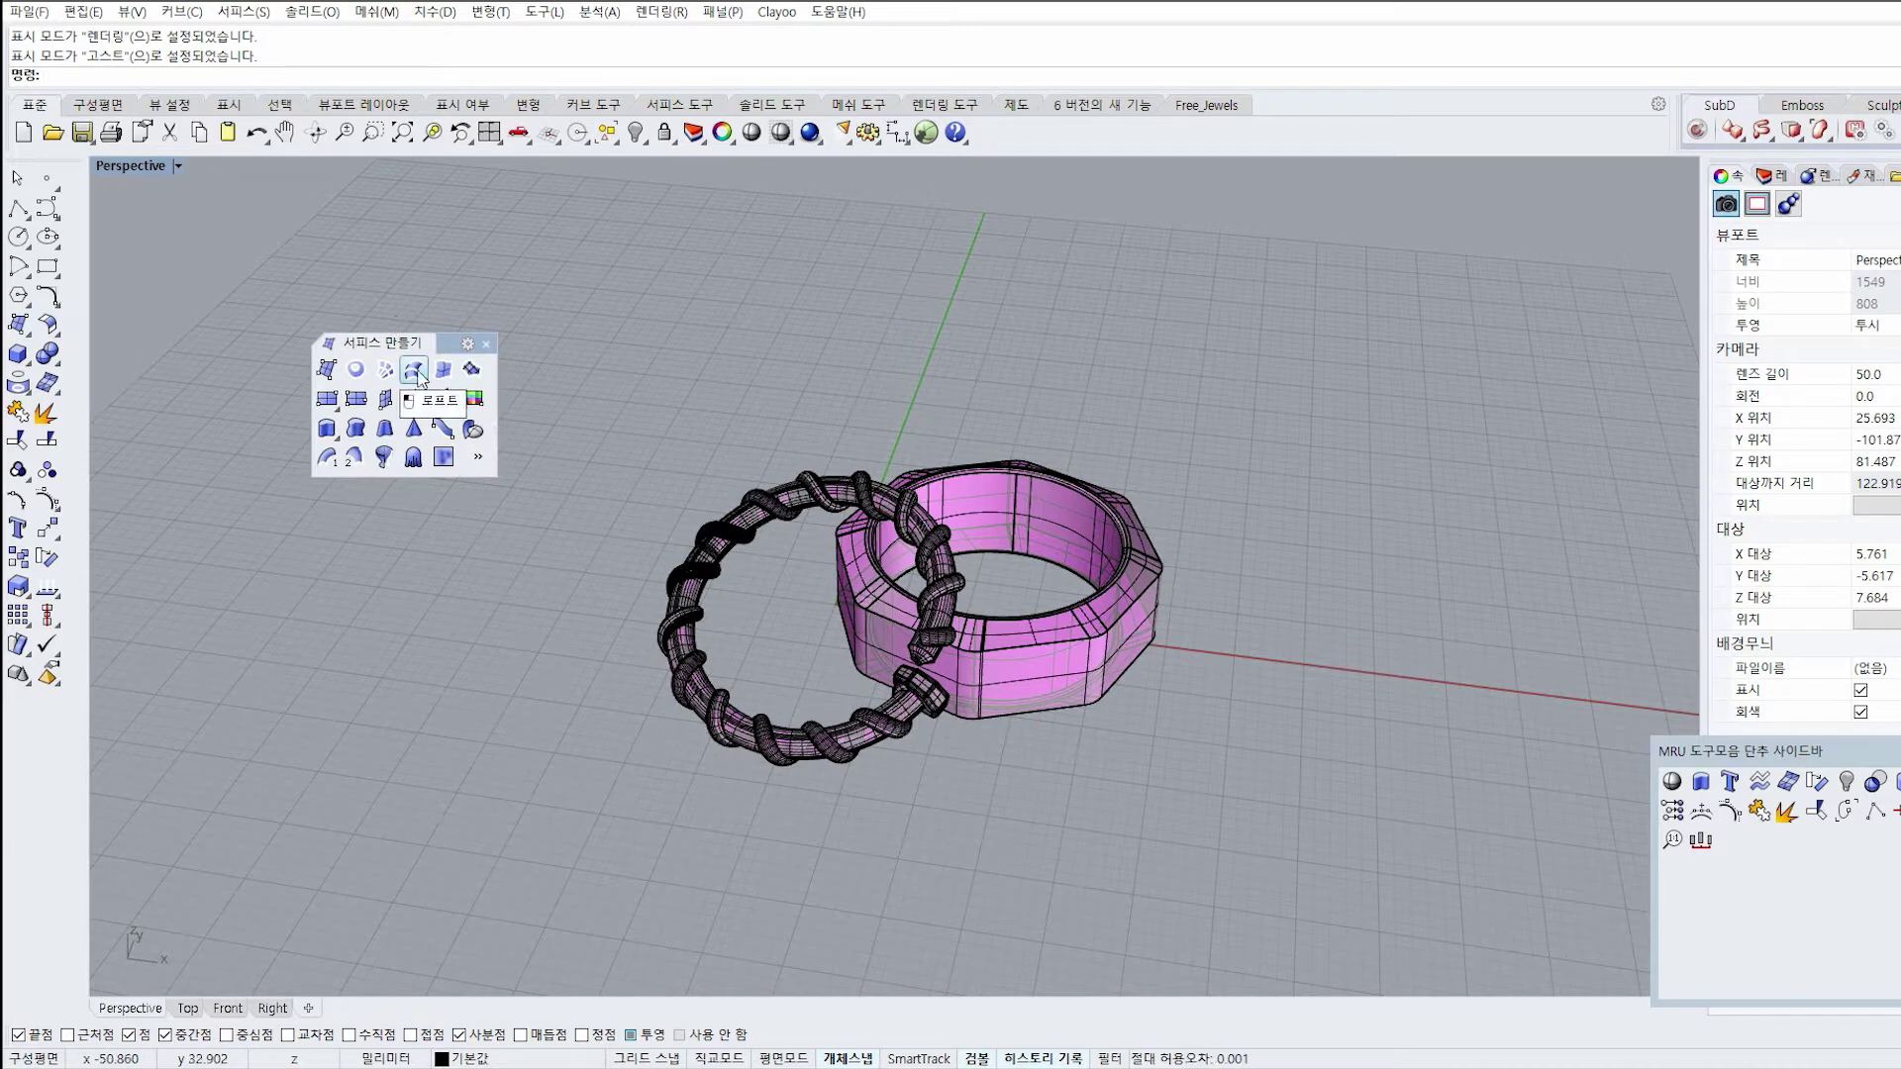
pyautogui.click(24, 648)
pyautogui.moveTo(74, 634); pyautogui.dragTo(239, 641)
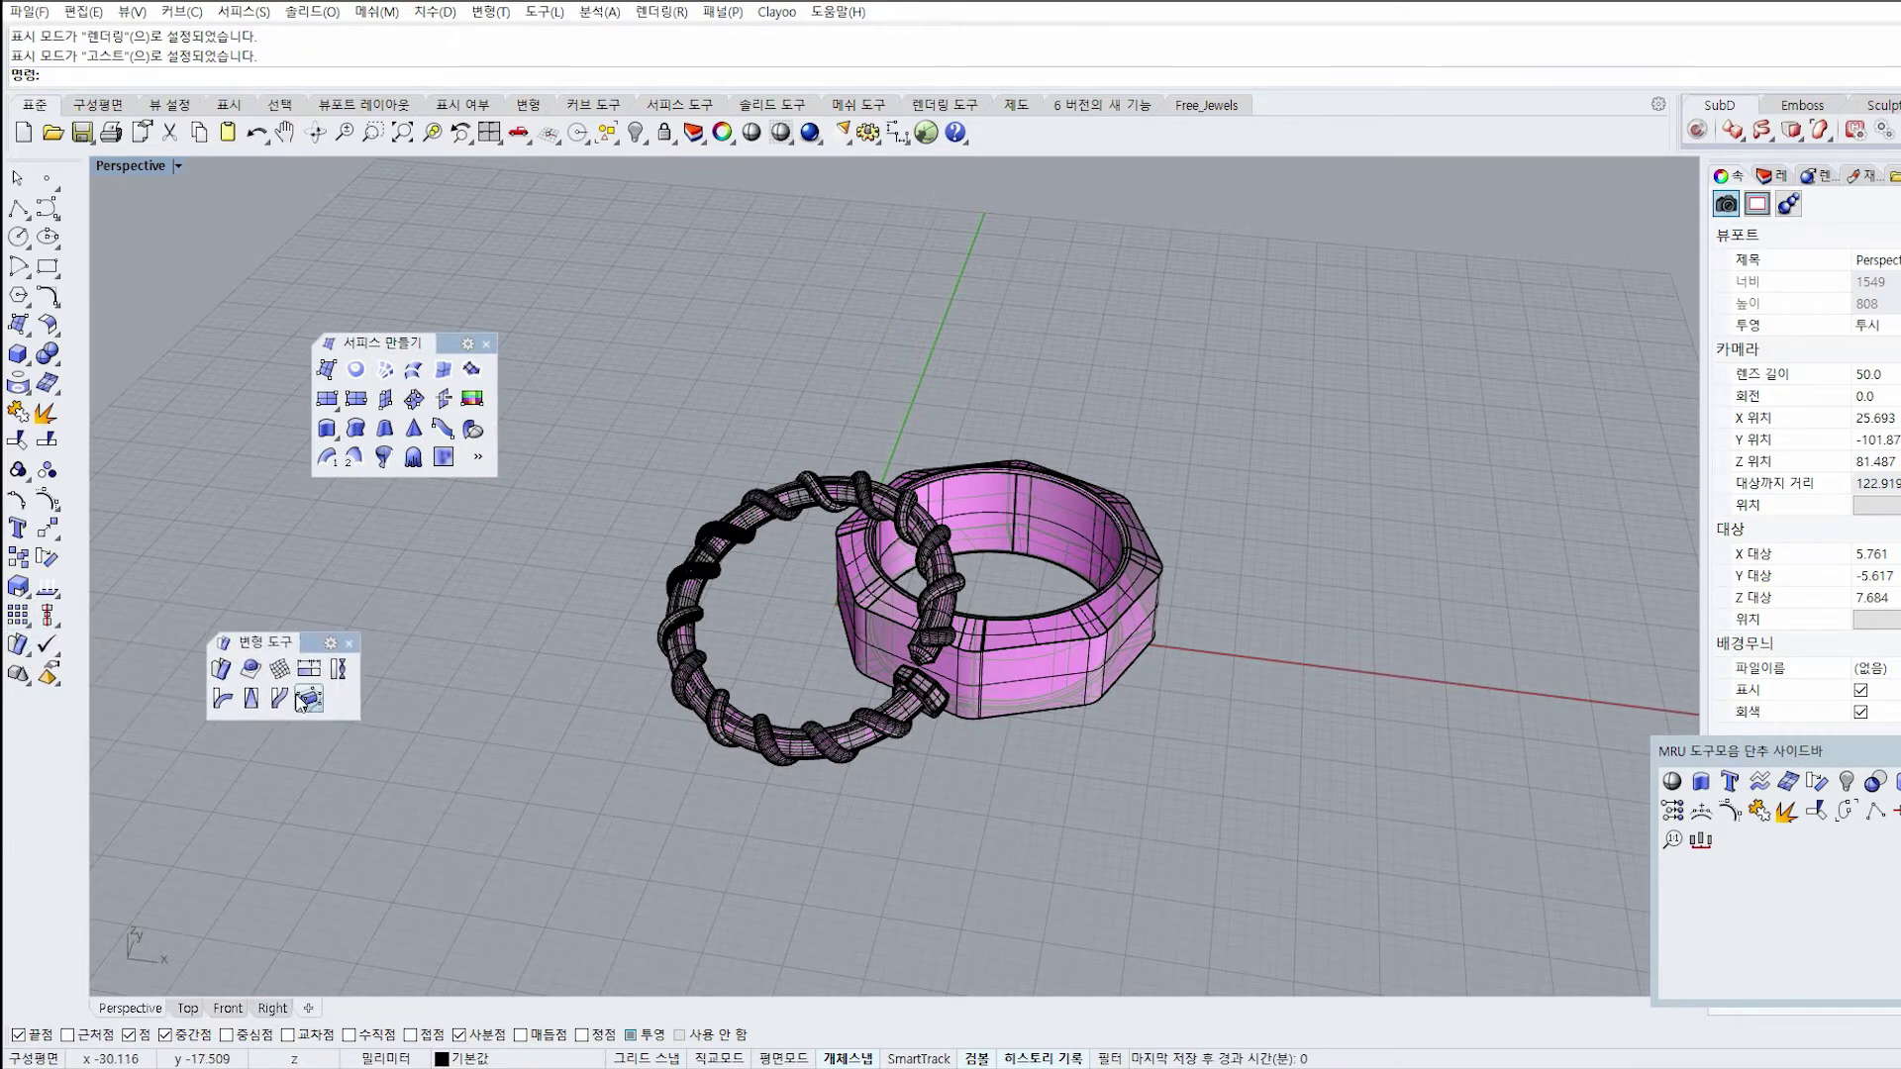
pyautogui.moveTo(309, 635); pyautogui.dragTo(402, 515)
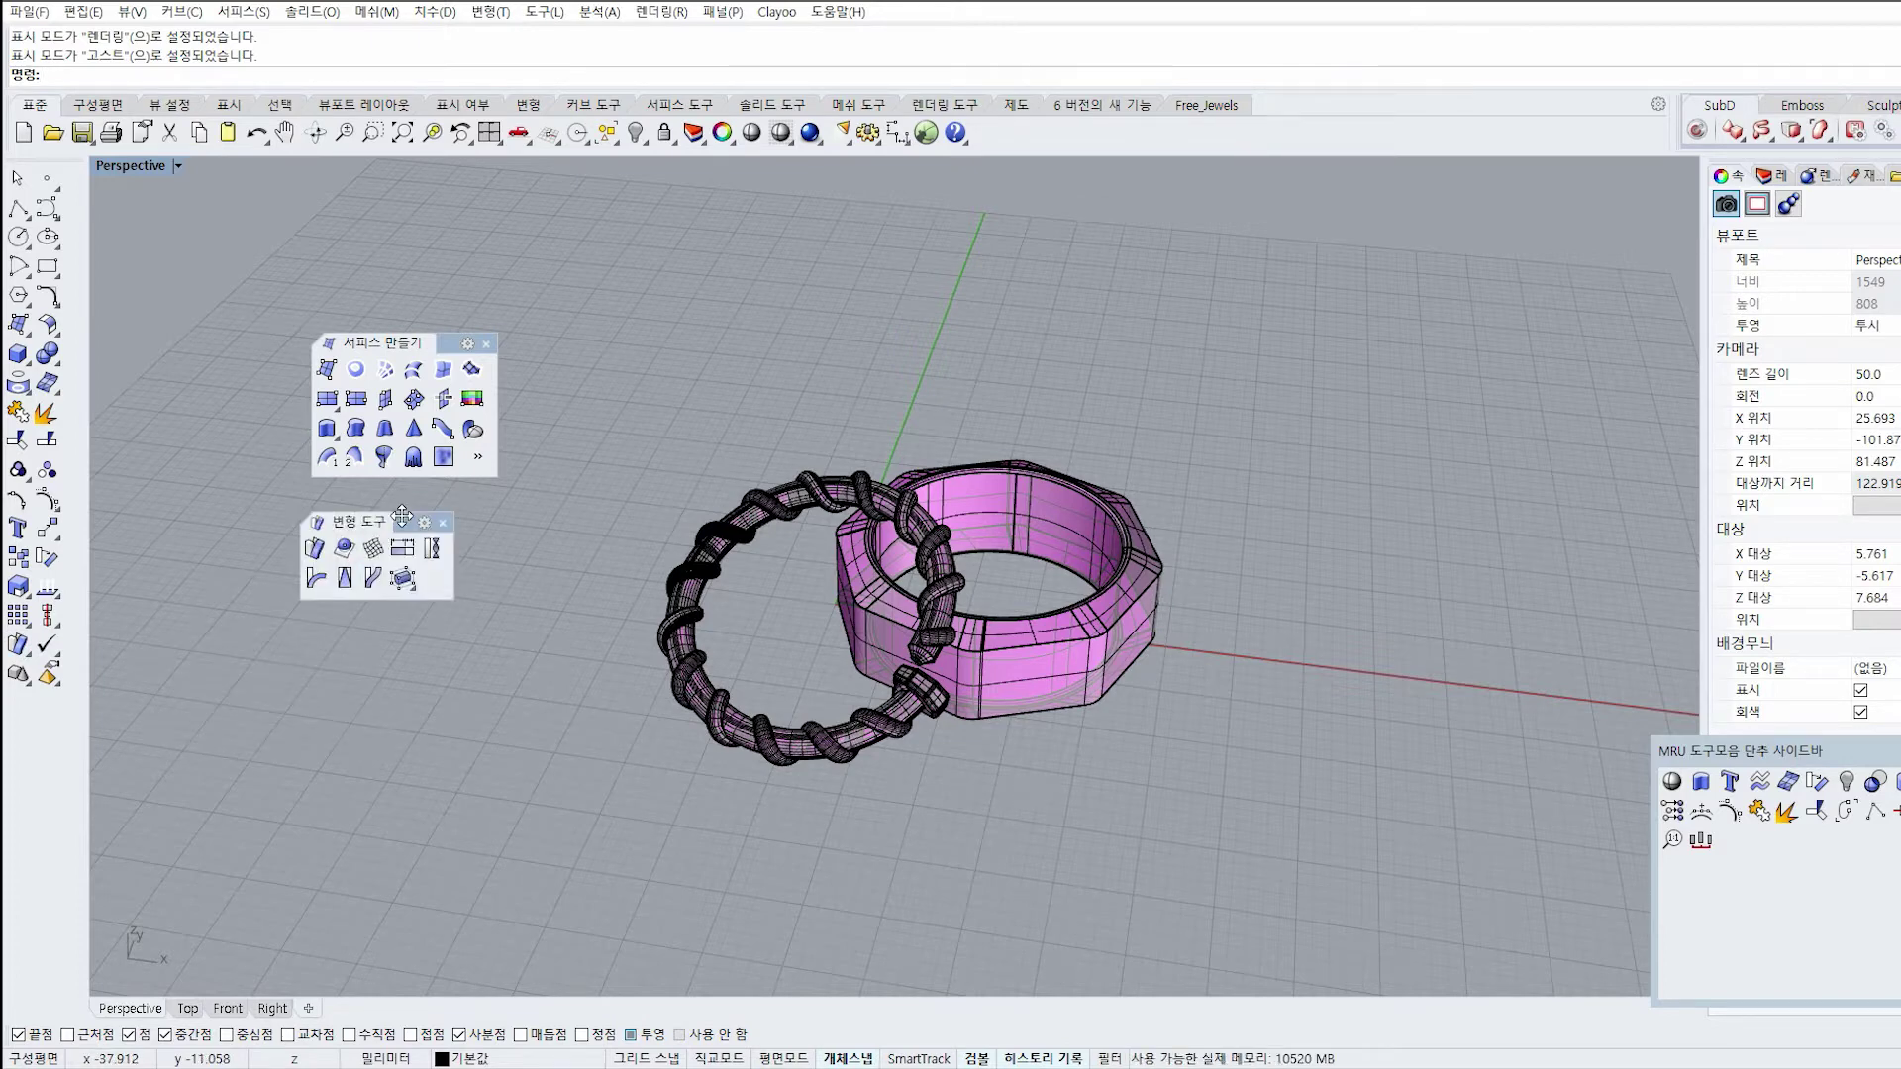
pyautogui.moveTo(443, 352); pyautogui.dragTo(421, 343)
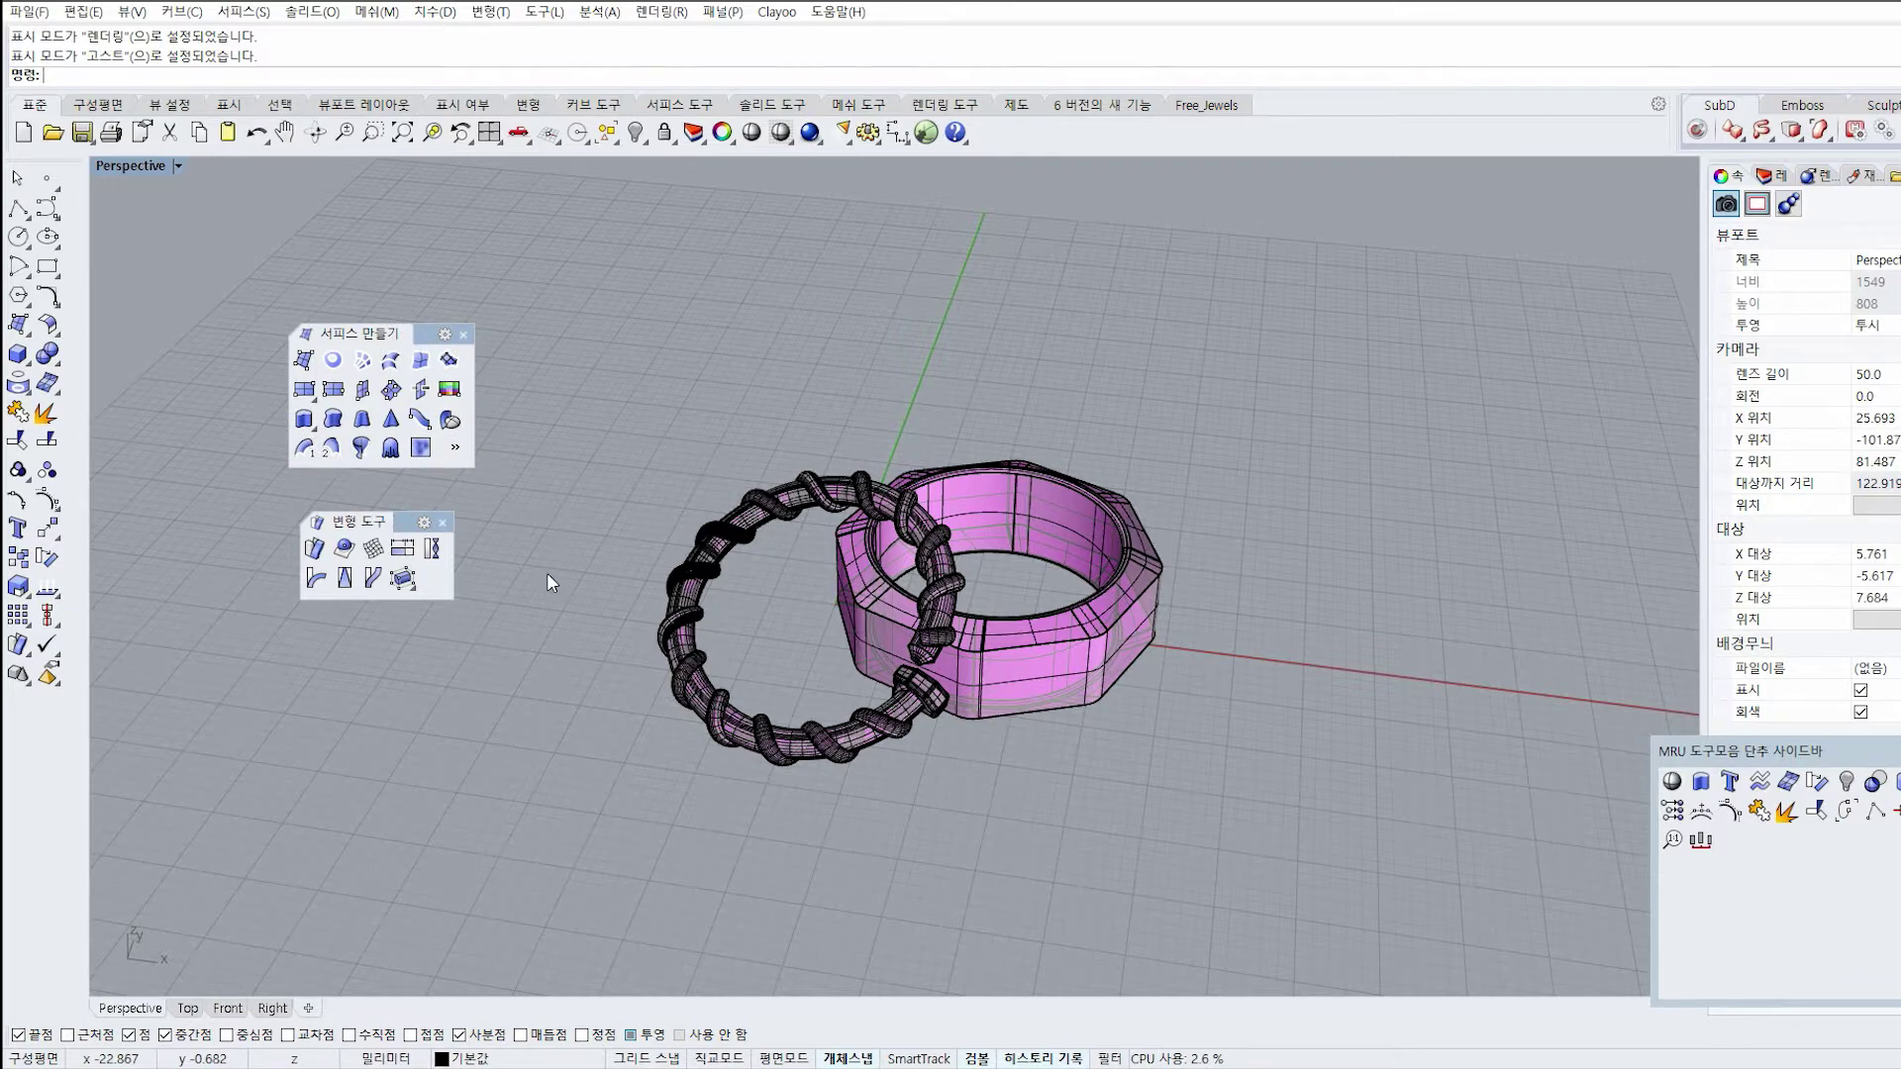
# Hide the octagonal ring and the twisted ring models so the workspace is empty.
pyautogui.moveTo(985, 673); pyautogui.dragTo(1143, 653, button='right')
pyautogui.scroll(2, 976, 713)
pyautogui.click(974, 718)
pyautogui.click(1142, 654)
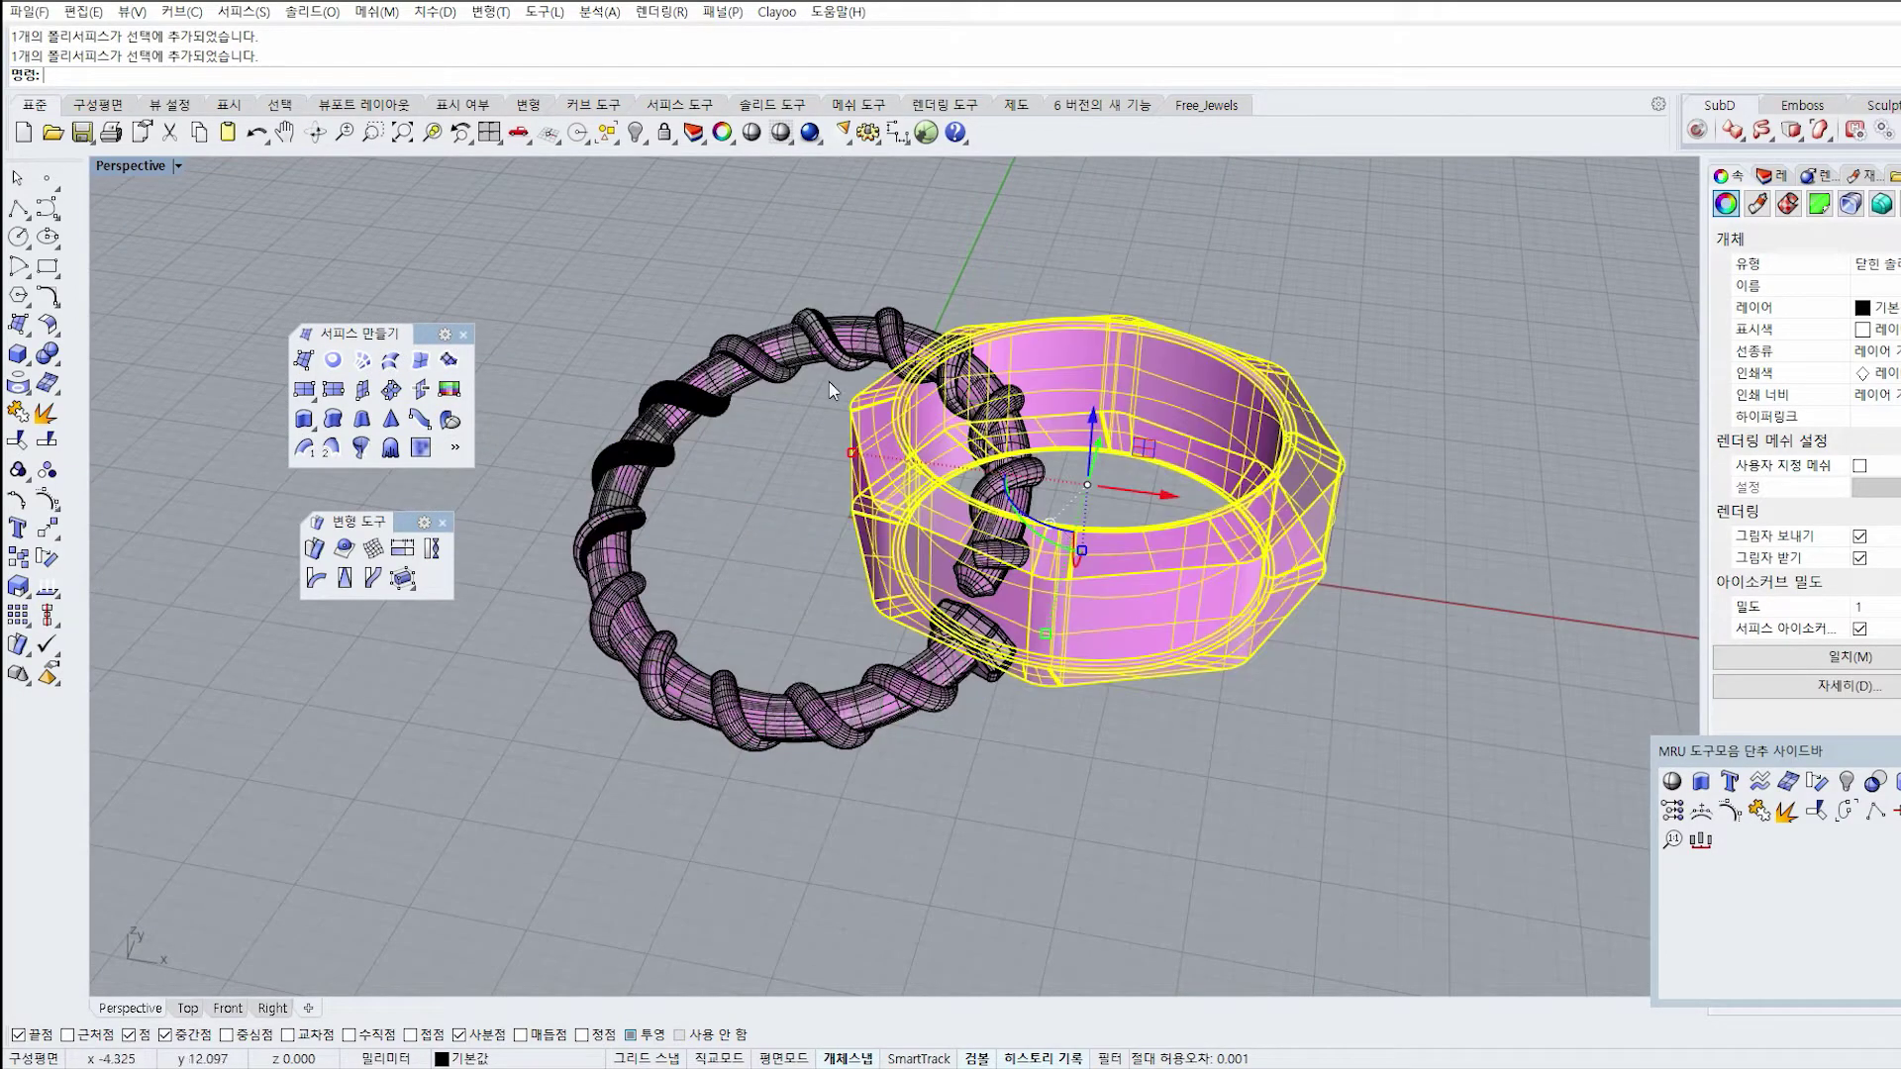
pyautogui.click(635, 133)
pyautogui.hotkey('ctrl', 'a')
pyautogui.click(635, 132)
pyautogui.moveTo(945, 468); pyautogui.dragTo(1000, 435, button='right')
# Add a layer named 2 and make layer 1 current, with the default layer turned off.
pyautogui.click(1771, 175)
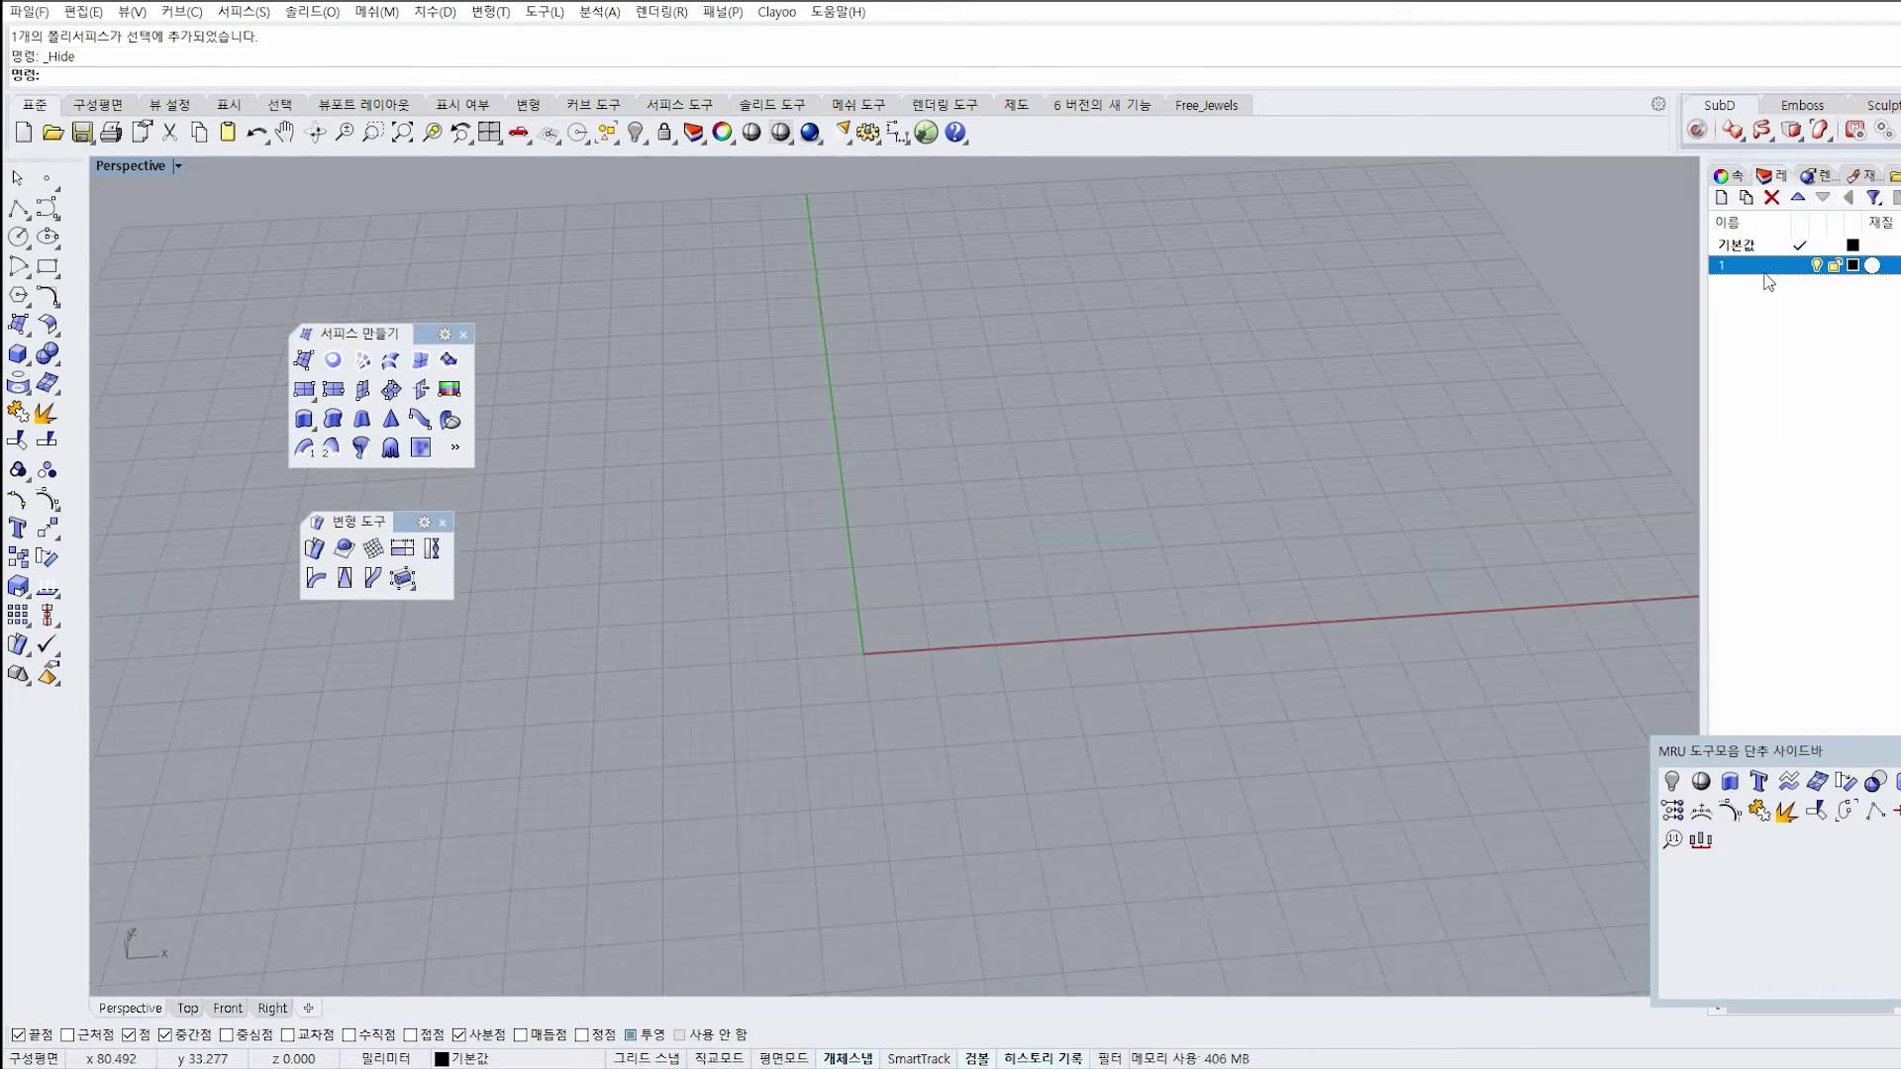
pyautogui.click(1721, 197)
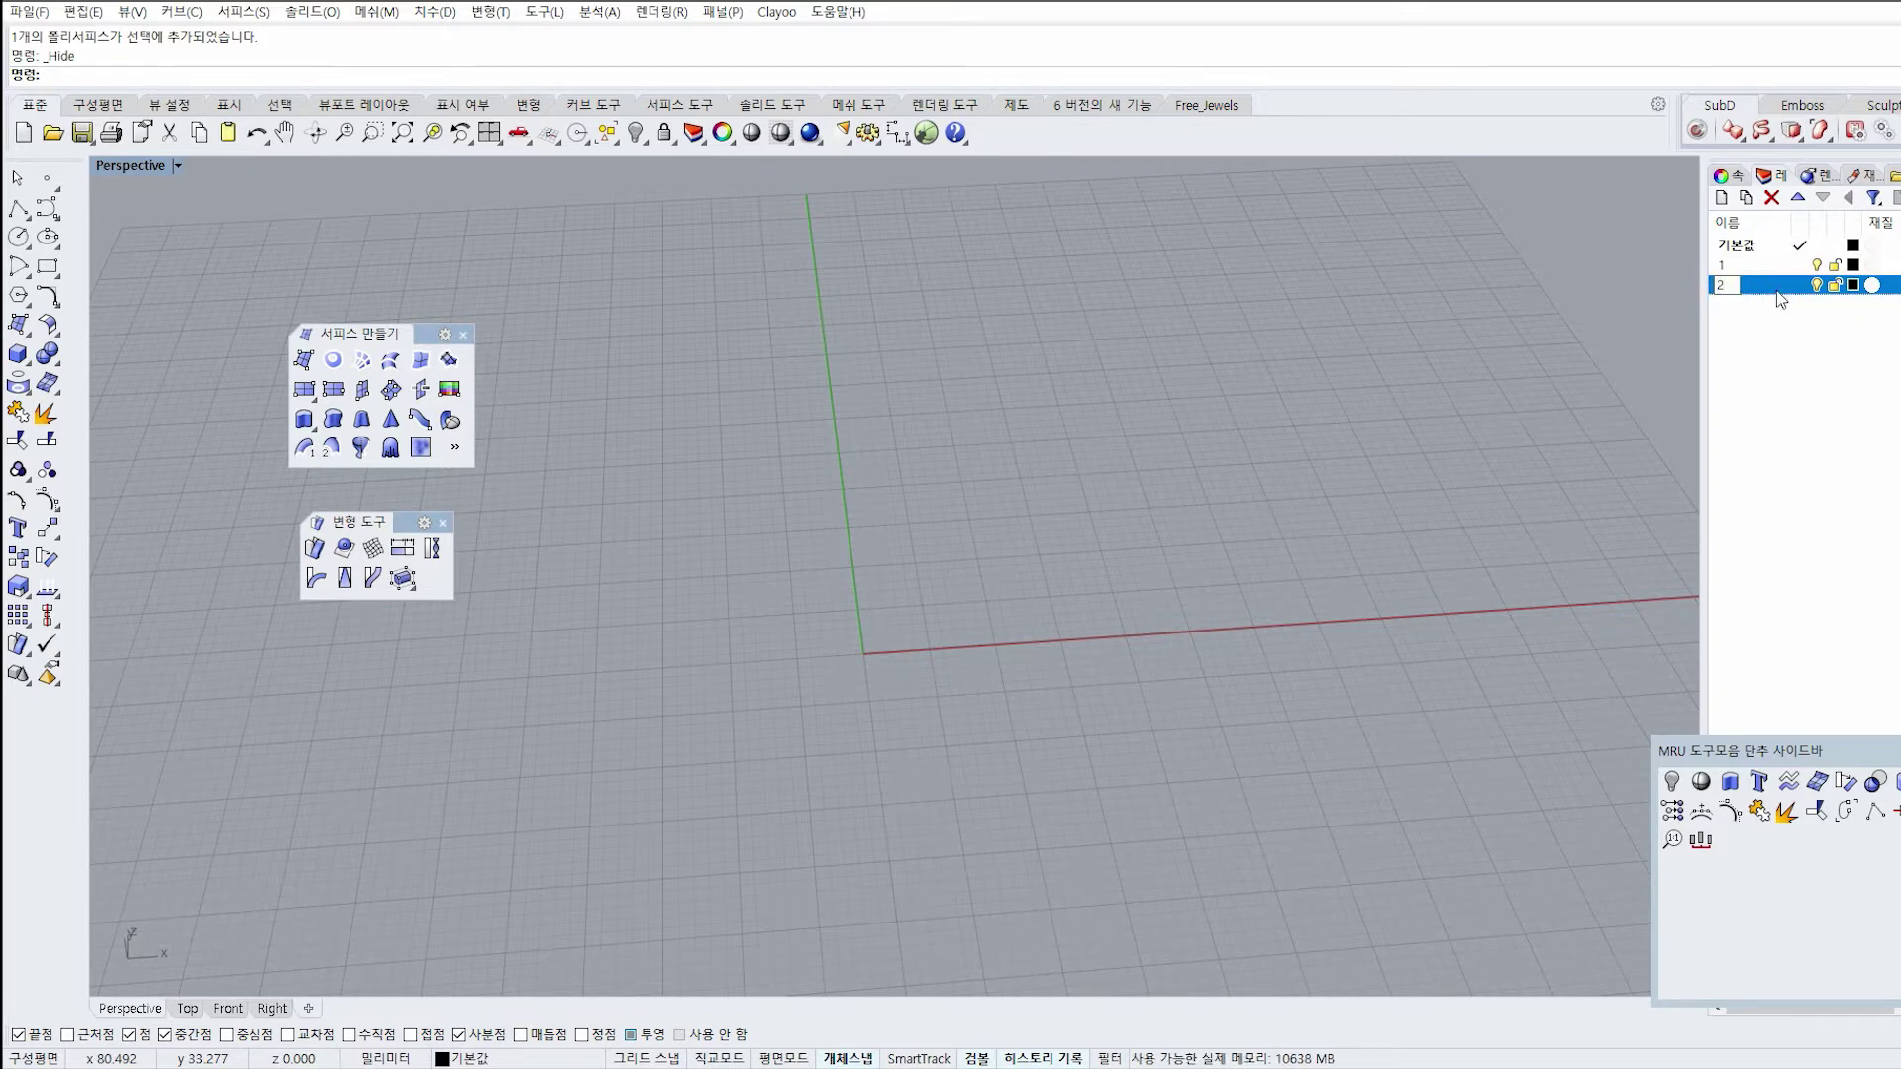
pyautogui.moveTo(1107, 432); pyautogui.dragTo(1122, 534, button='right')
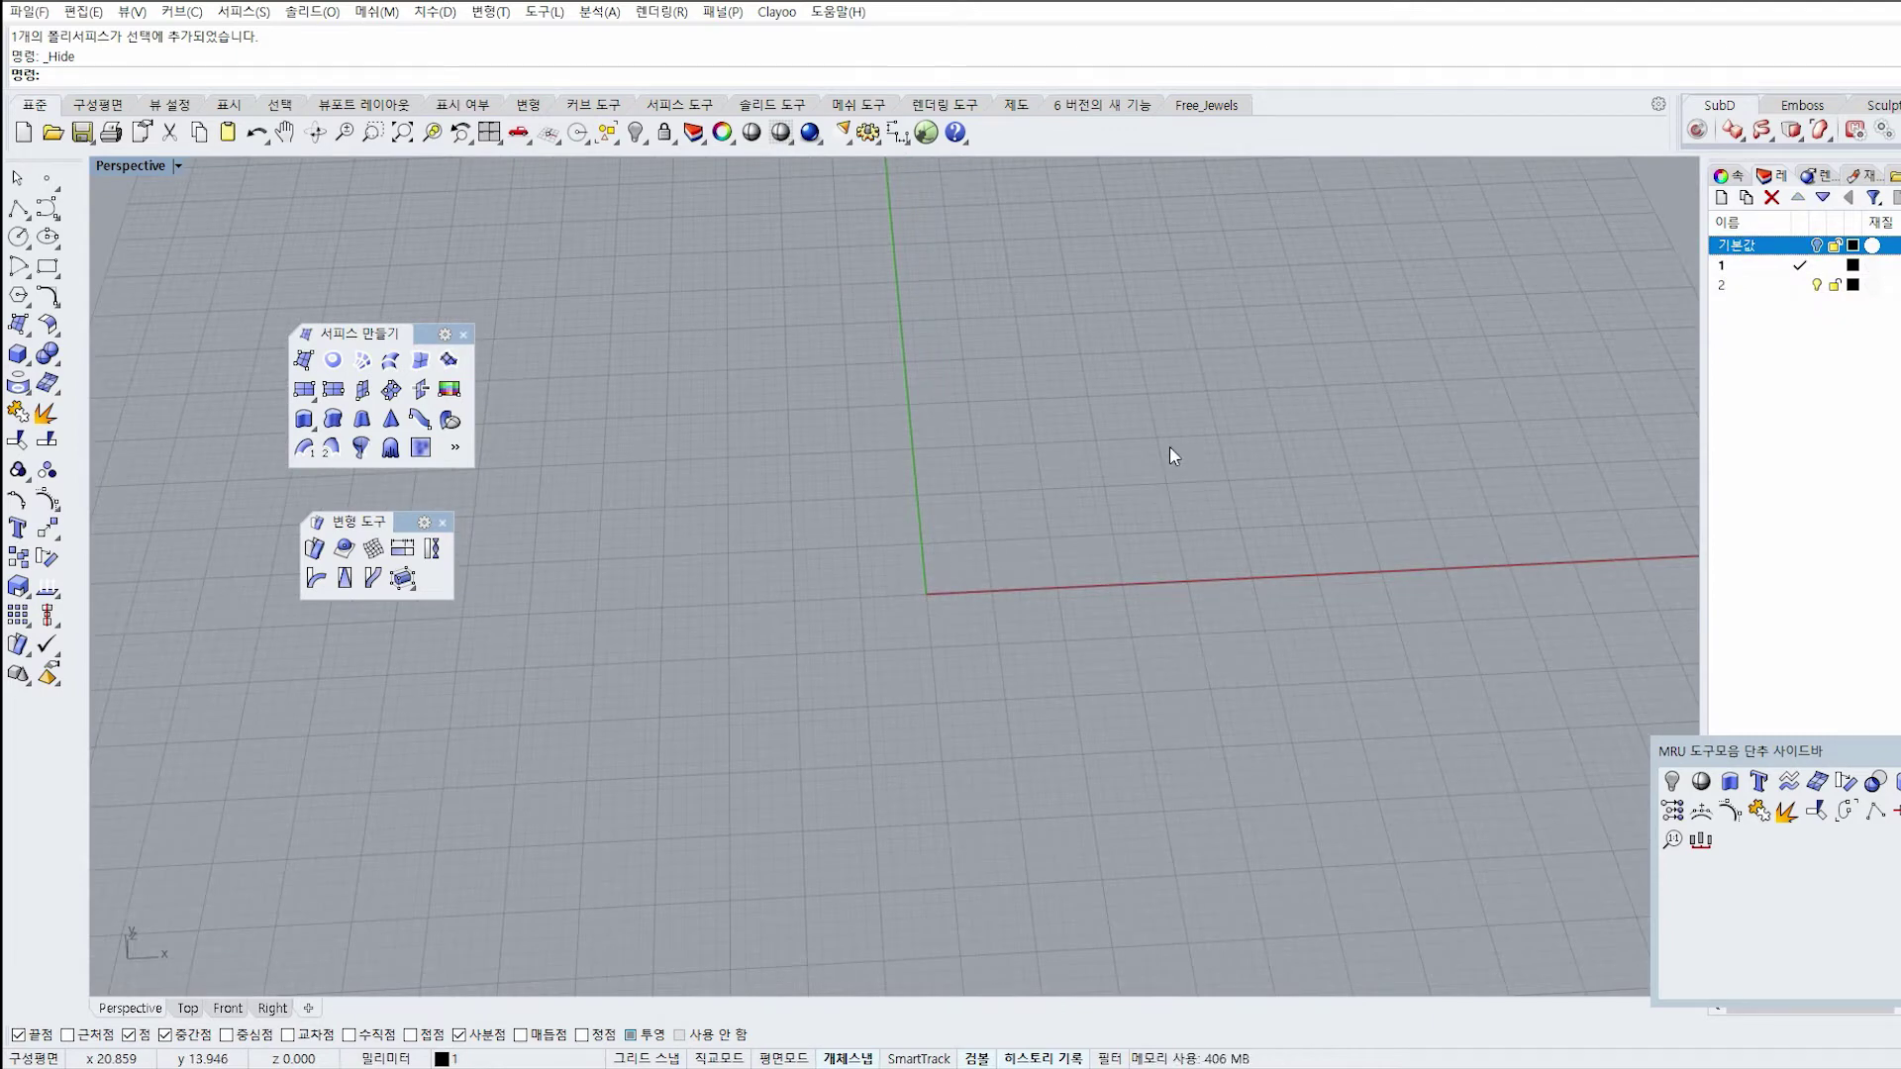
pyautogui.moveTo(1168, 447); pyautogui.dragTo(948, 631, button='right')
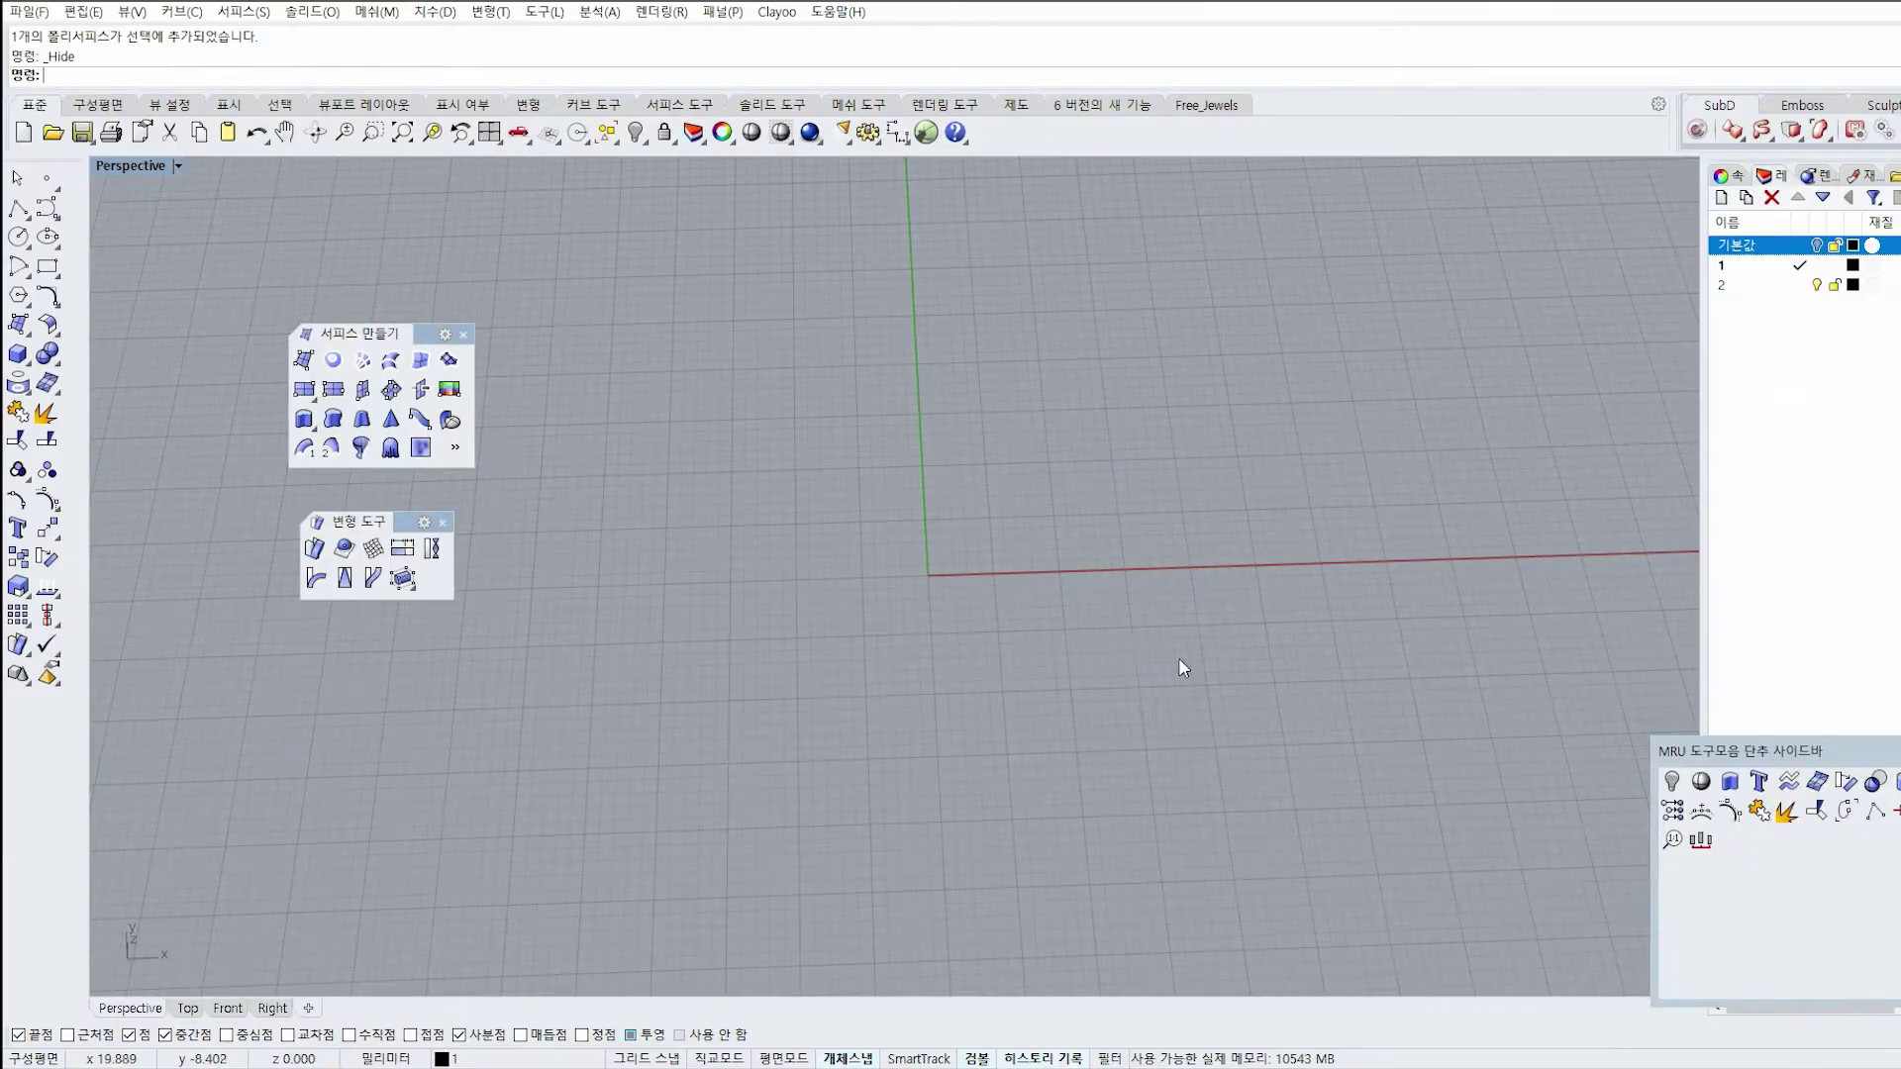
# Draw a circle in the Top view centred on the origin (0) with a circumference of 60 mm.
pyautogui.moveTo(1085, 636); pyautogui.dragTo(1036, 560, button='right')
pyautogui.doubleClick(115, 171)
pyautogui.doubleClick(115, 170)
pyautogui.click(18, 236)
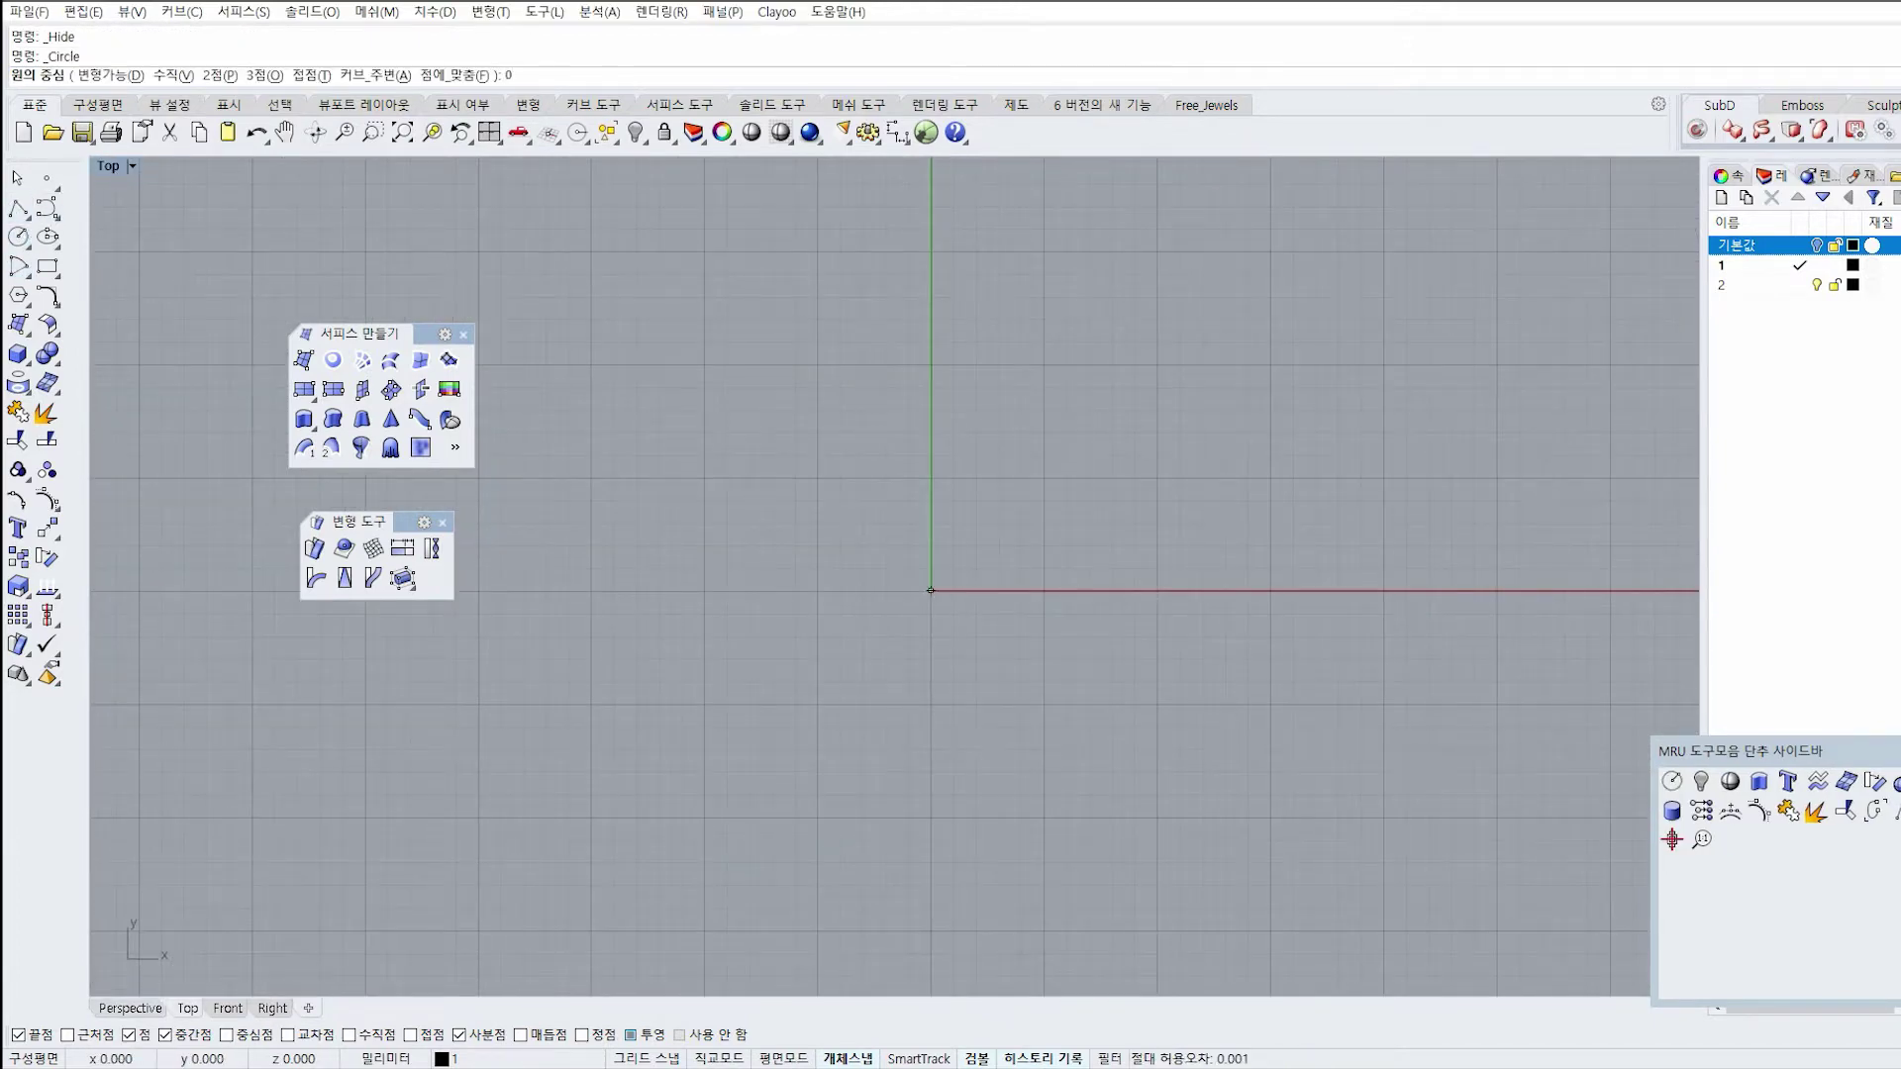
pyautogui.write('0')
pyautogui.press('Return')
pyautogui.write('c')
pyautogui.press('Return')
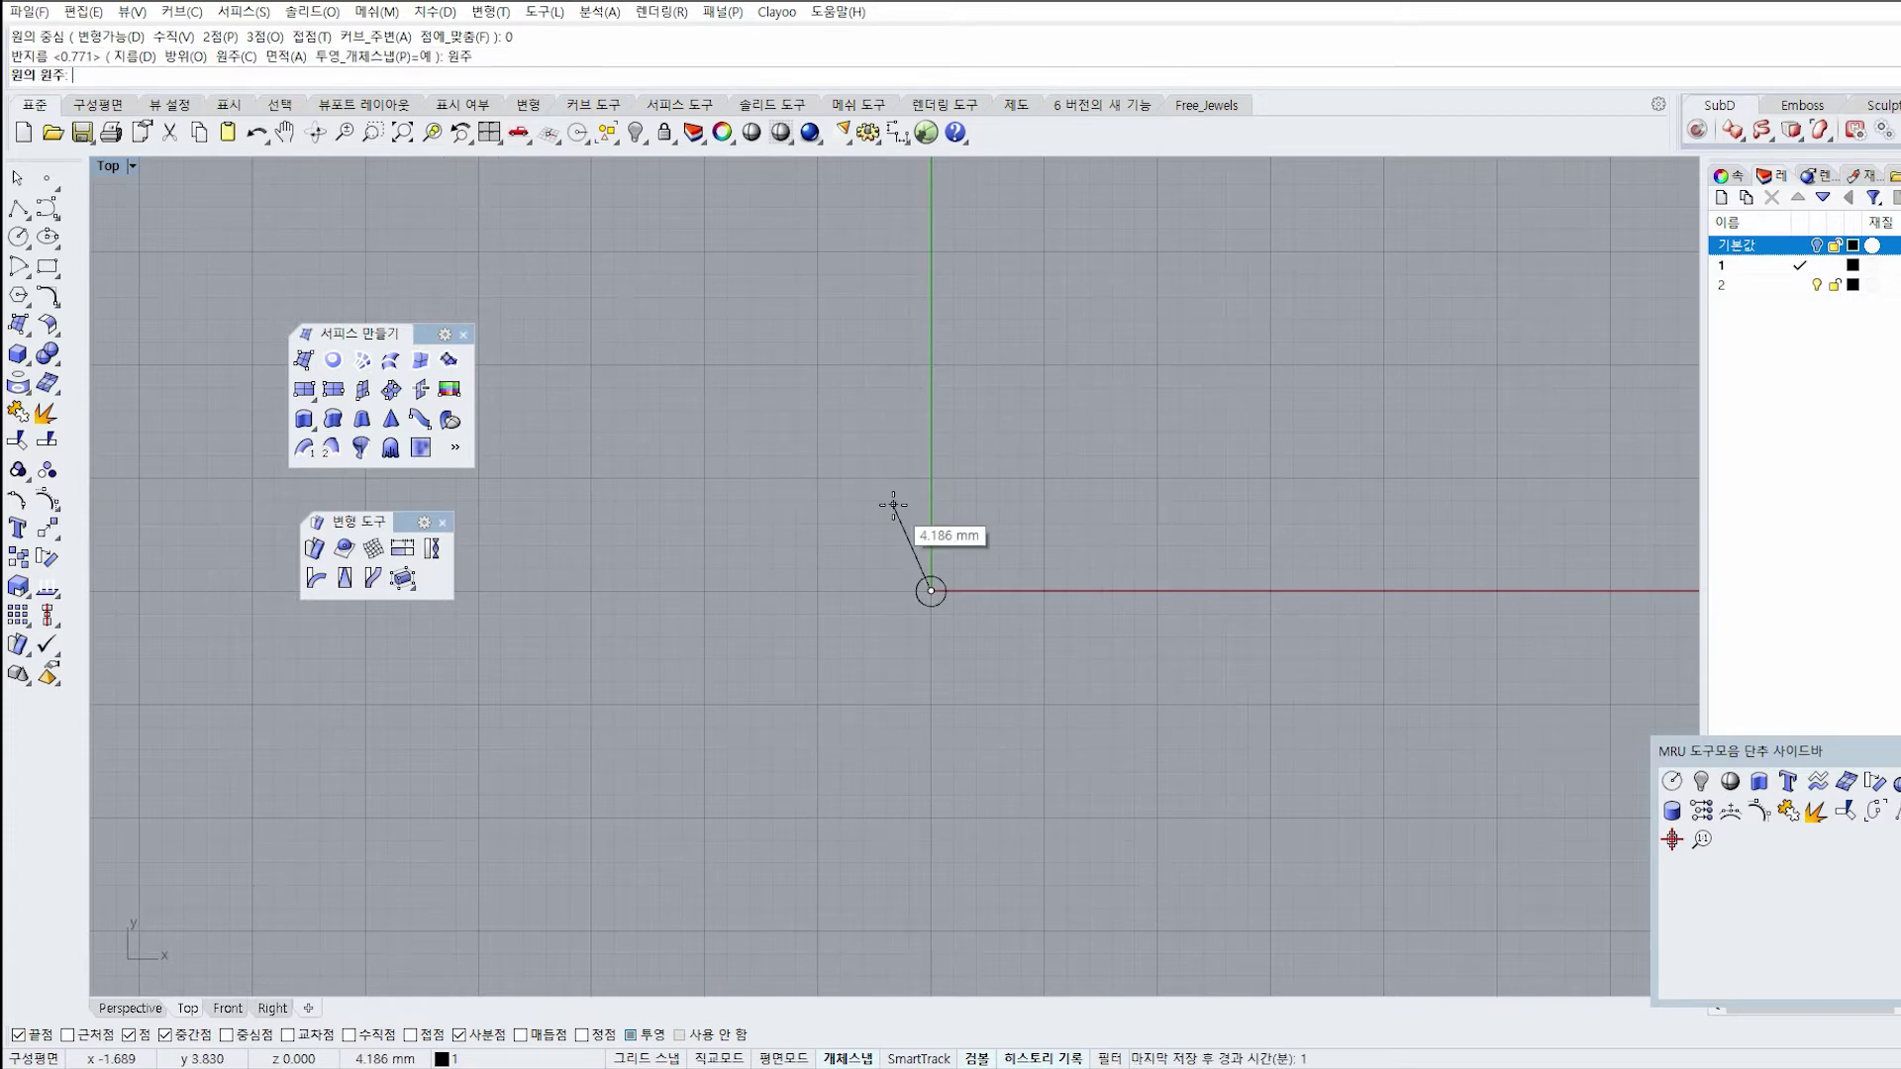
pyautogui.write('60')
pyautogui.press('Return')
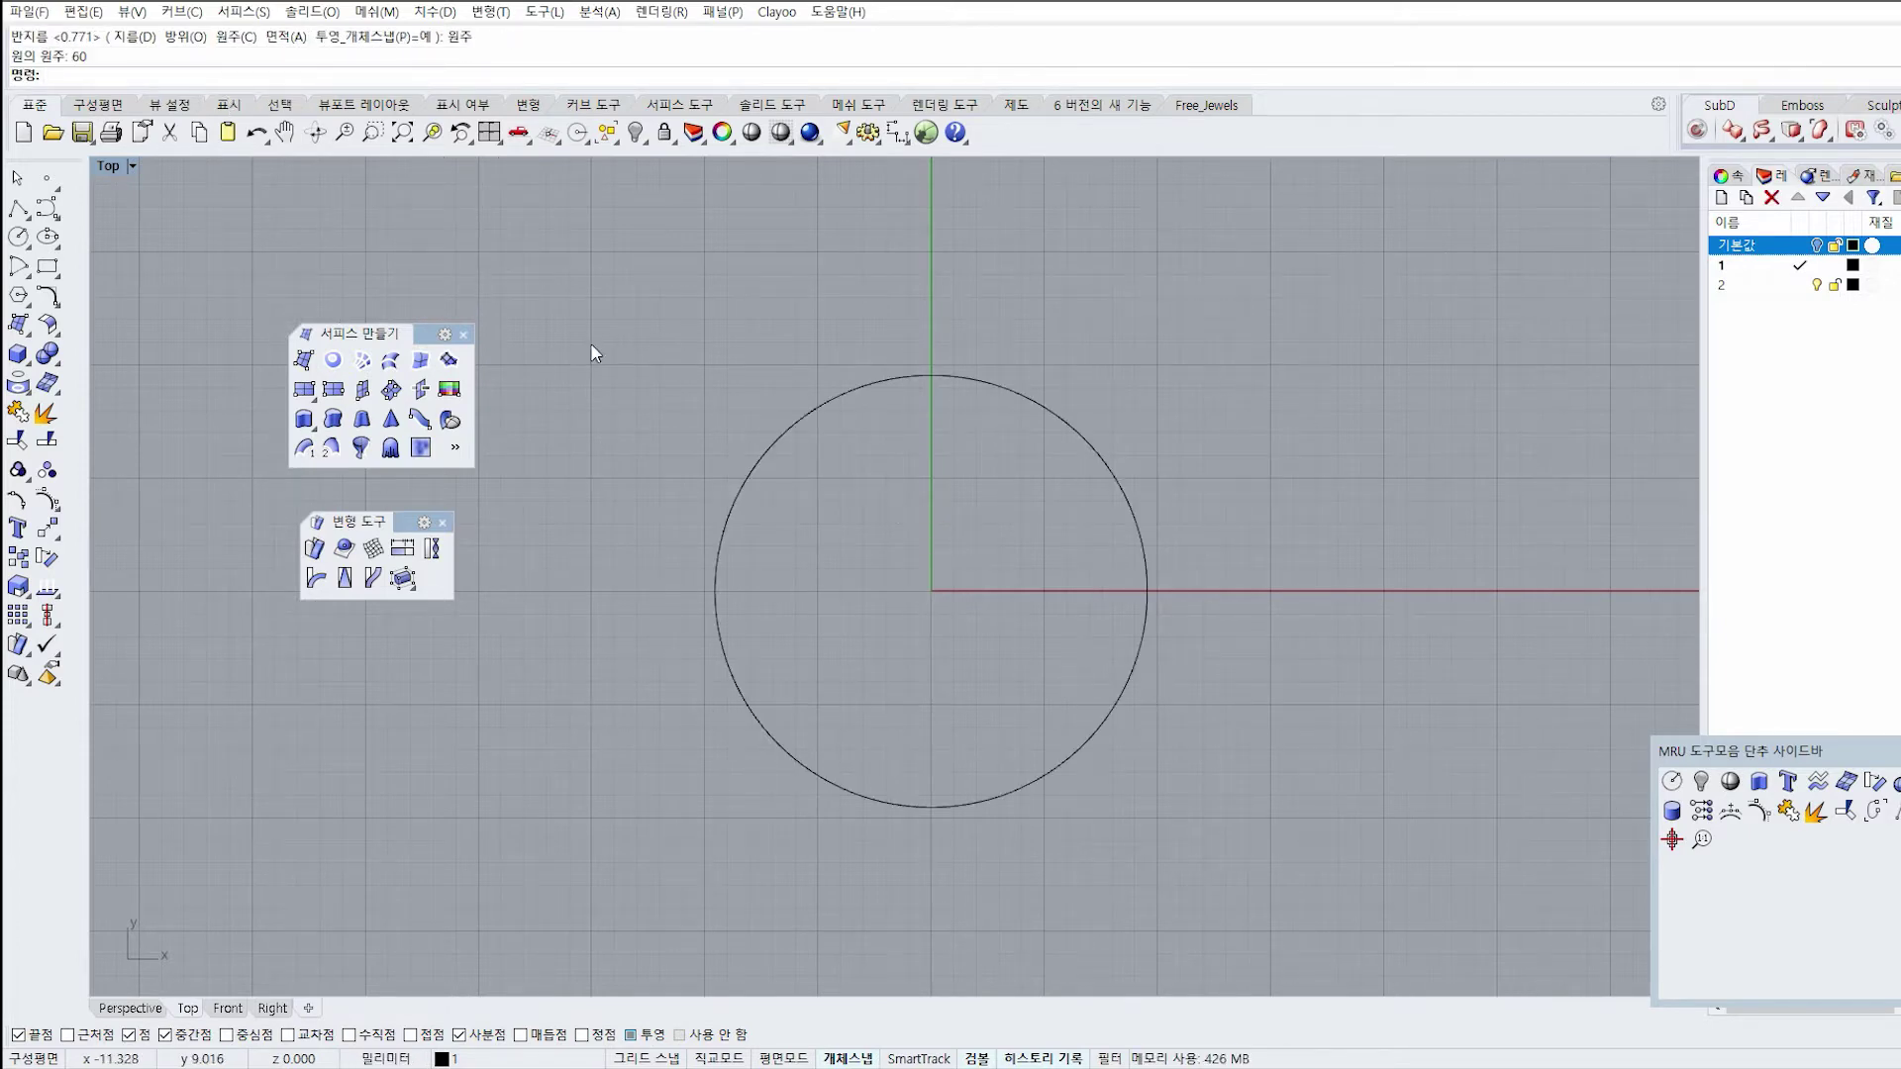
# Draw a vertical 60 mm polyline upward from the origin in the Front view.
pyautogui.click(776, 436)
pyautogui.doubleClick(115, 166)
pyautogui.moveTo(1277, 416); pyautogui.dragTo(1299, 426, button='right')
pyautogui.scroll(-3, 611, 760)
pyautogui.moveTo(692, 827); pyautogui.dragTo(635, 837, button='right')
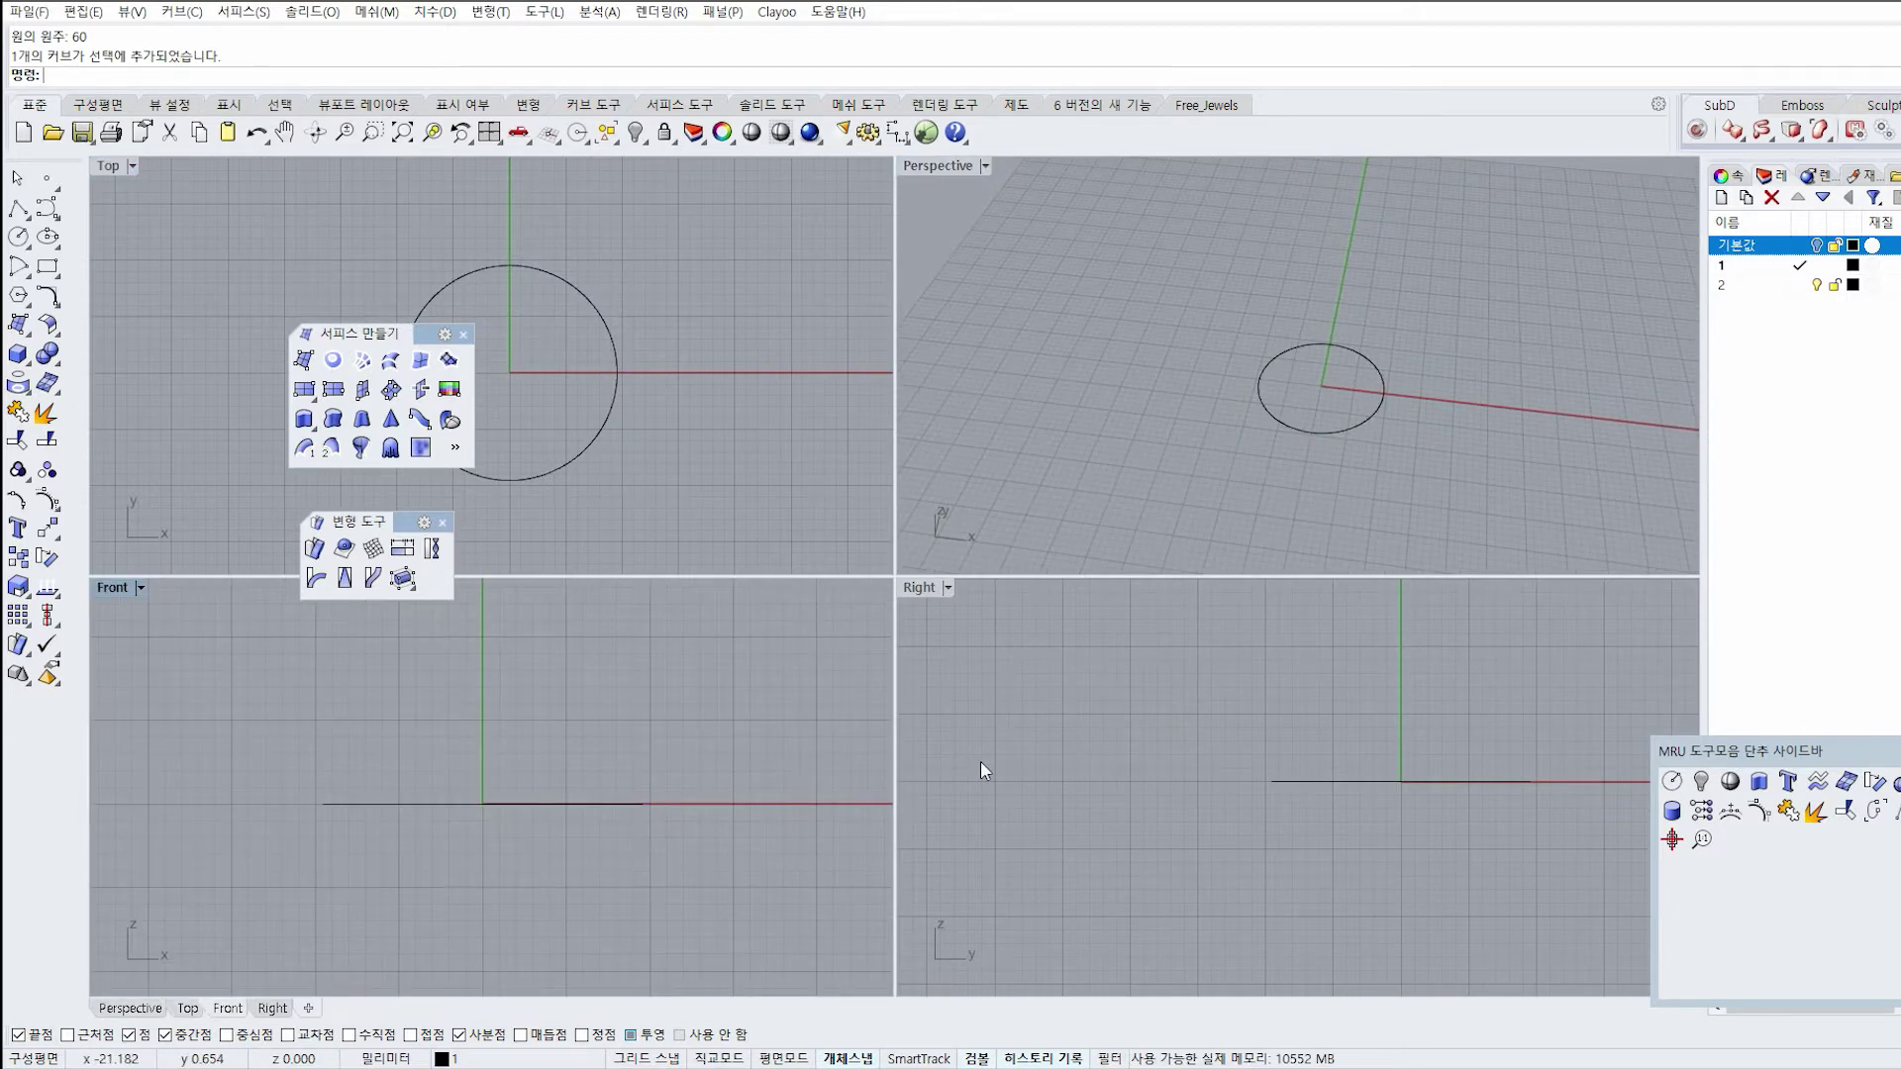
pyautogui.click(18, 208)
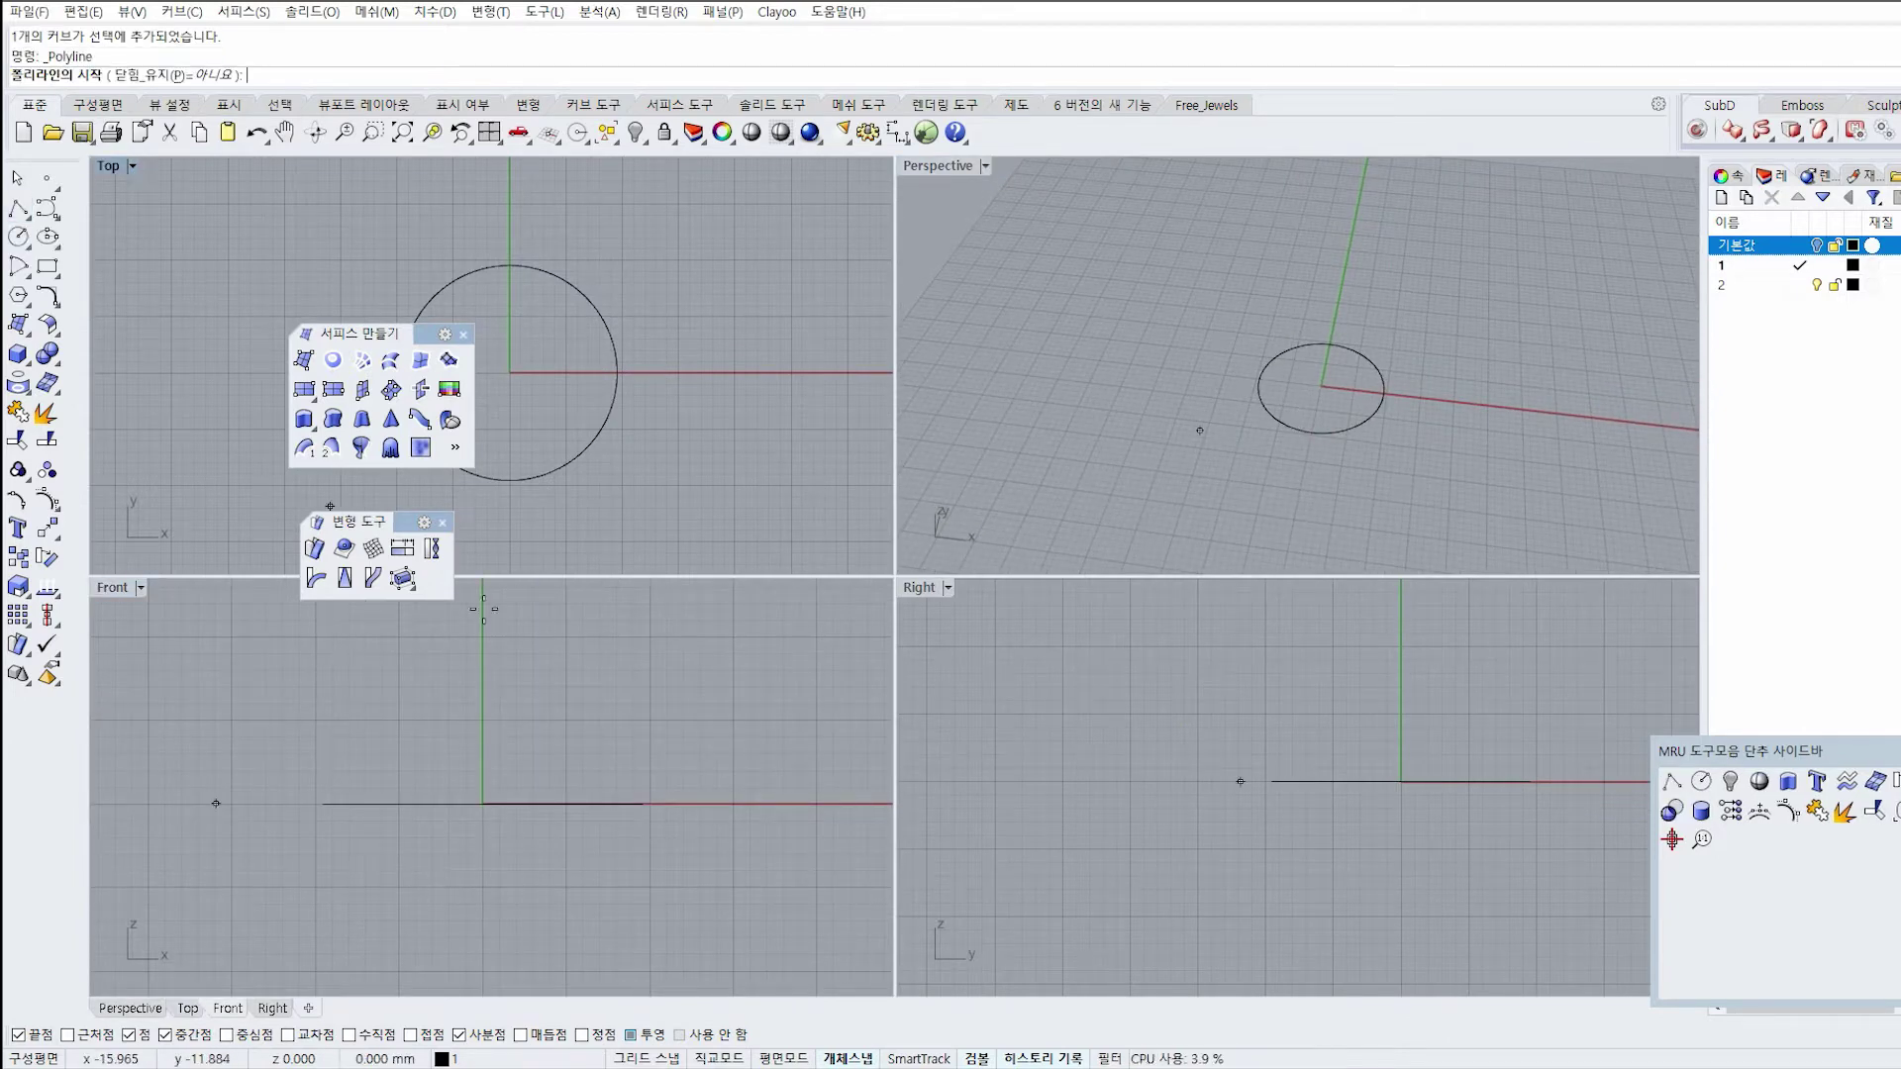
pyautogui.write('0')
pyautogui.press('Return')
pyautogui.moveTo(637, 693); pyautogui.dragTo(571, 741, button='right')
pyautogui.write('60')
pyautogui.press('Return')
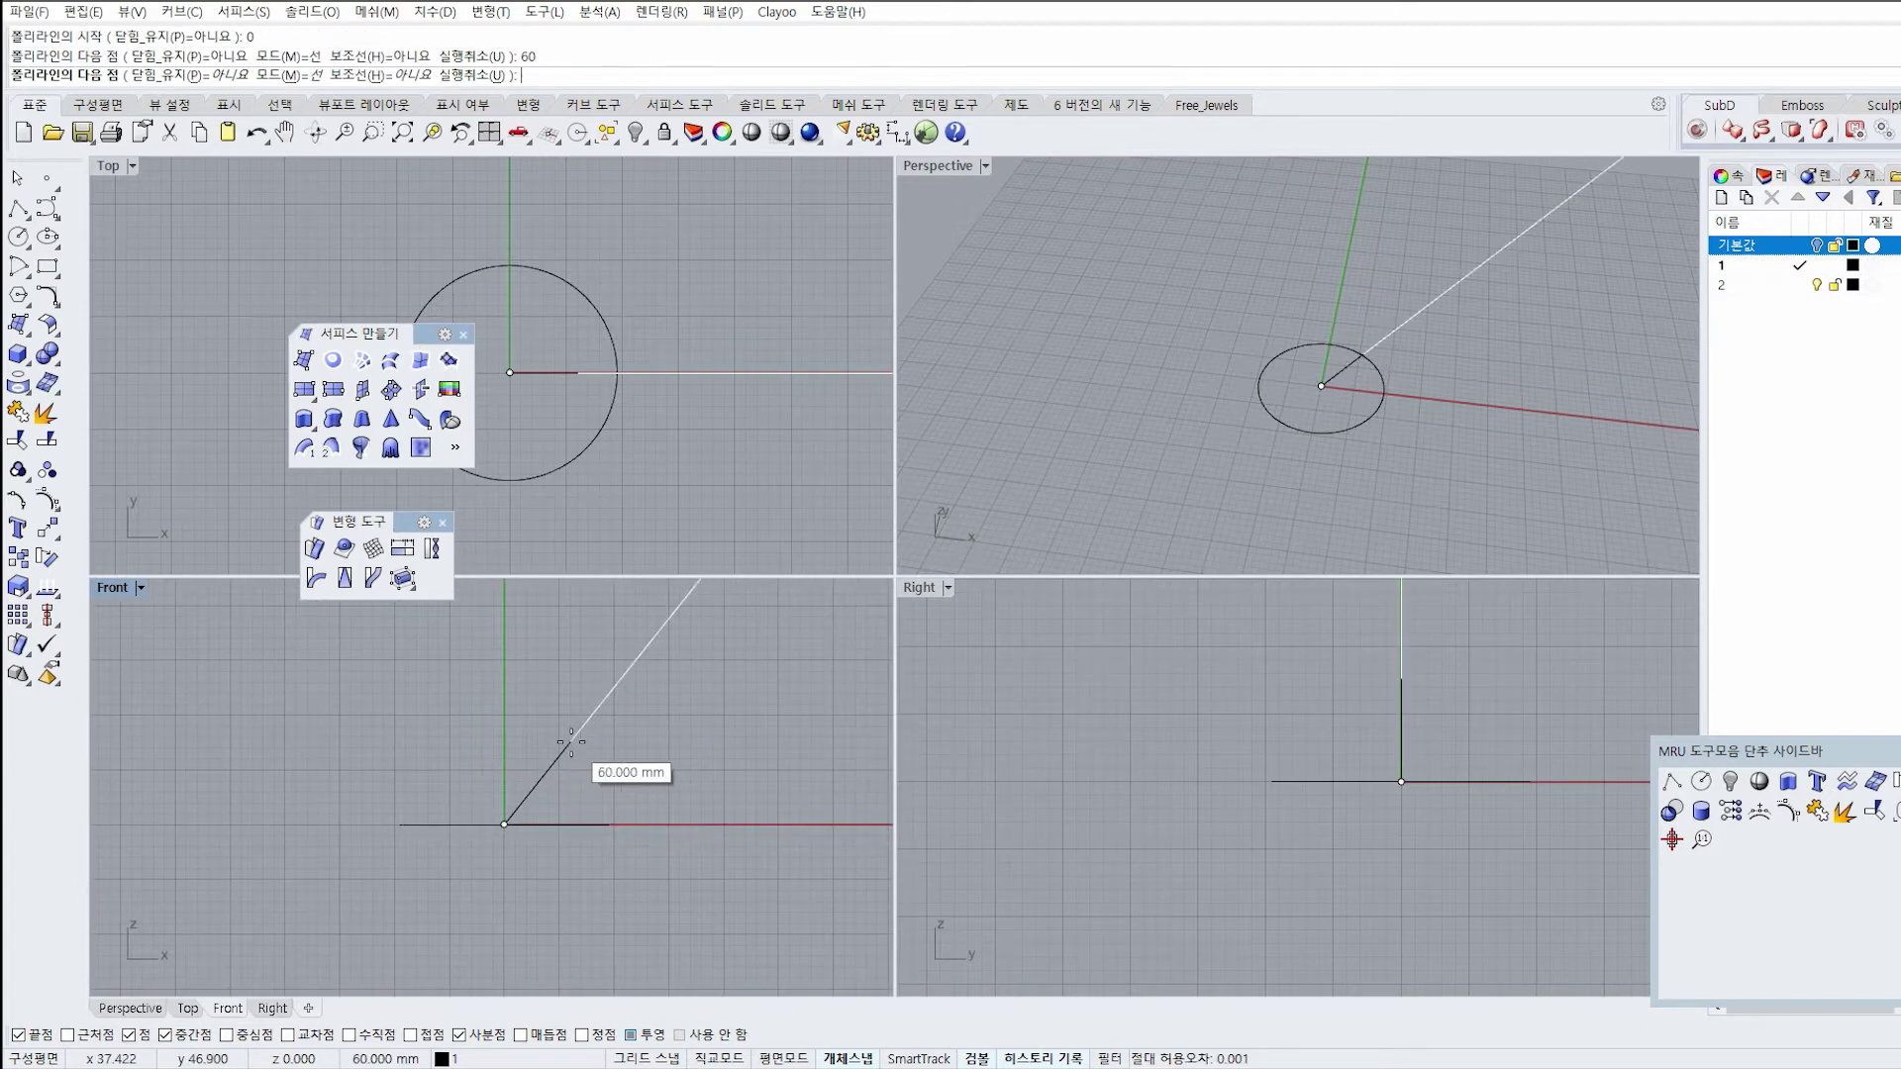
pyautogui.moveTo(552, 642); pyautogui.dragTo(539, 721, button='right')
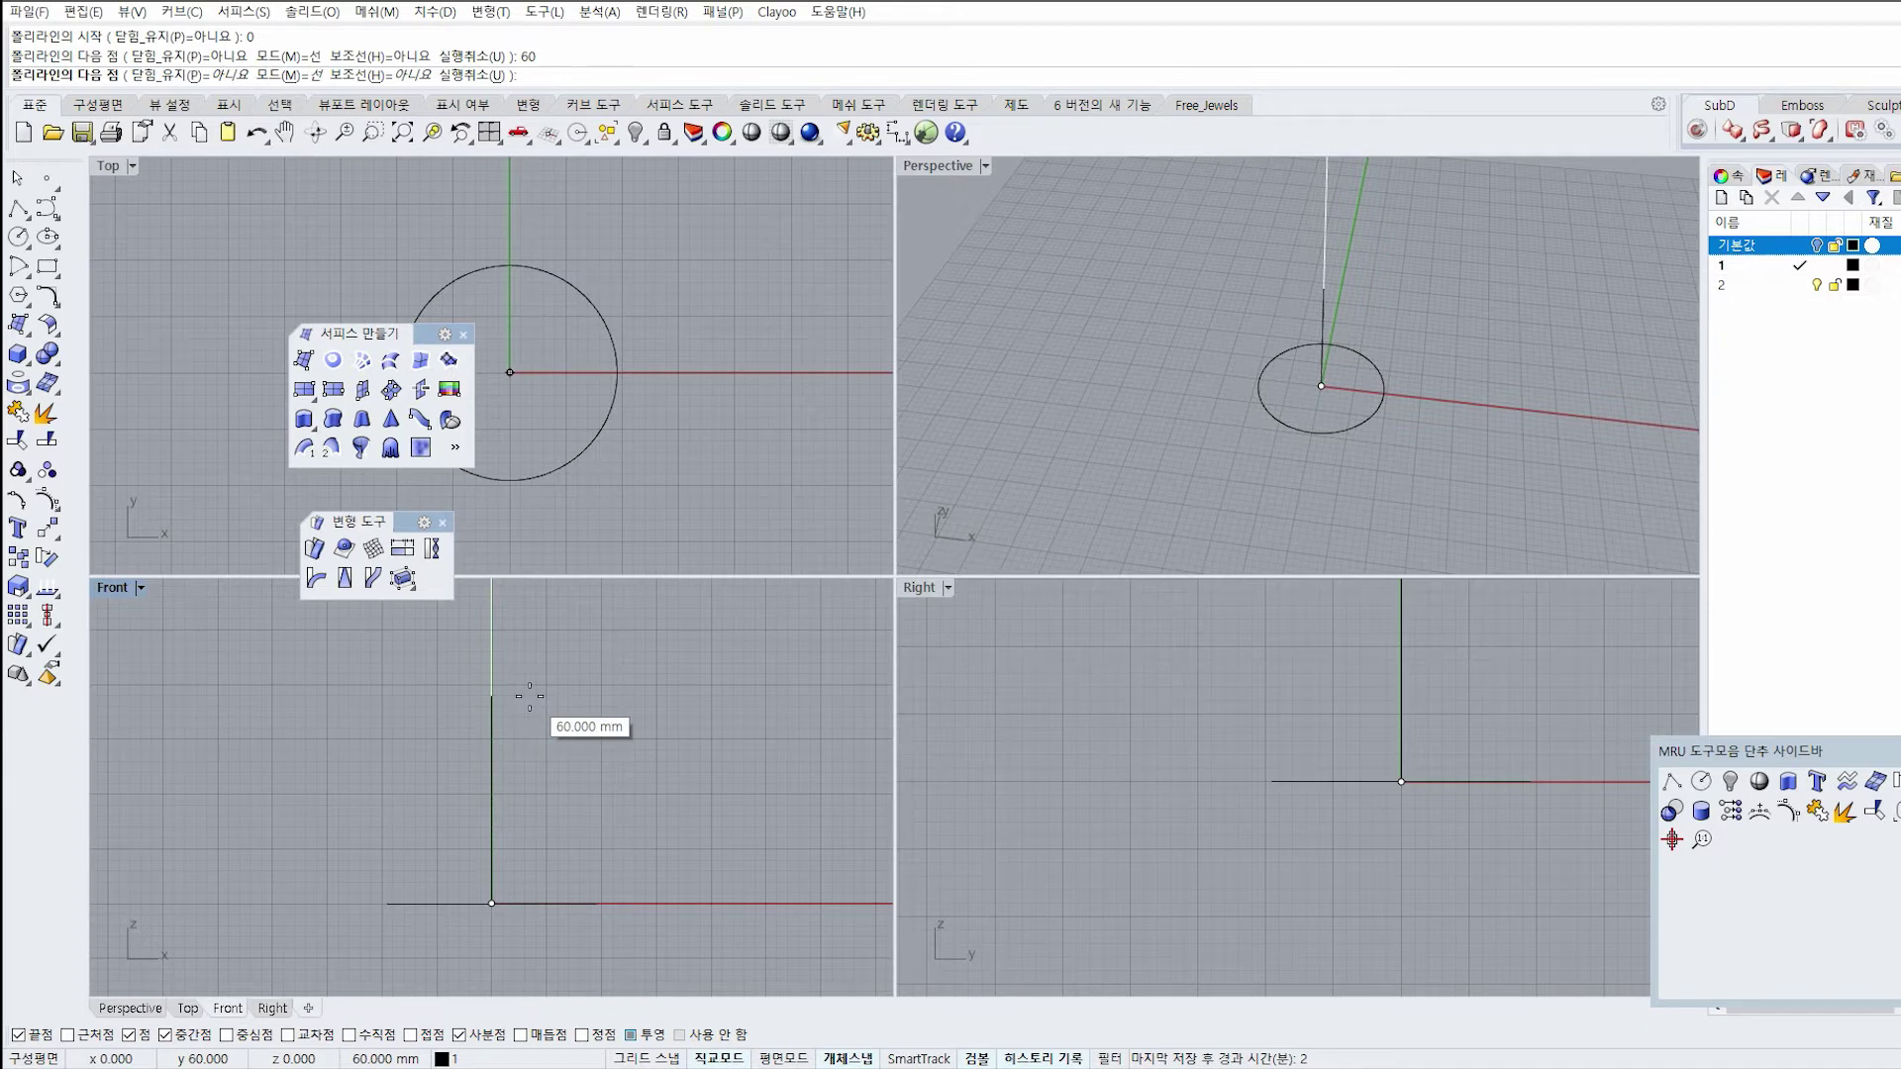
pyautogui.click(712, 678)
pyautogui.press('Return')
pyautogui.moveTo(1419, 318); pyautogui.dragTo(1214, 401, button='right')
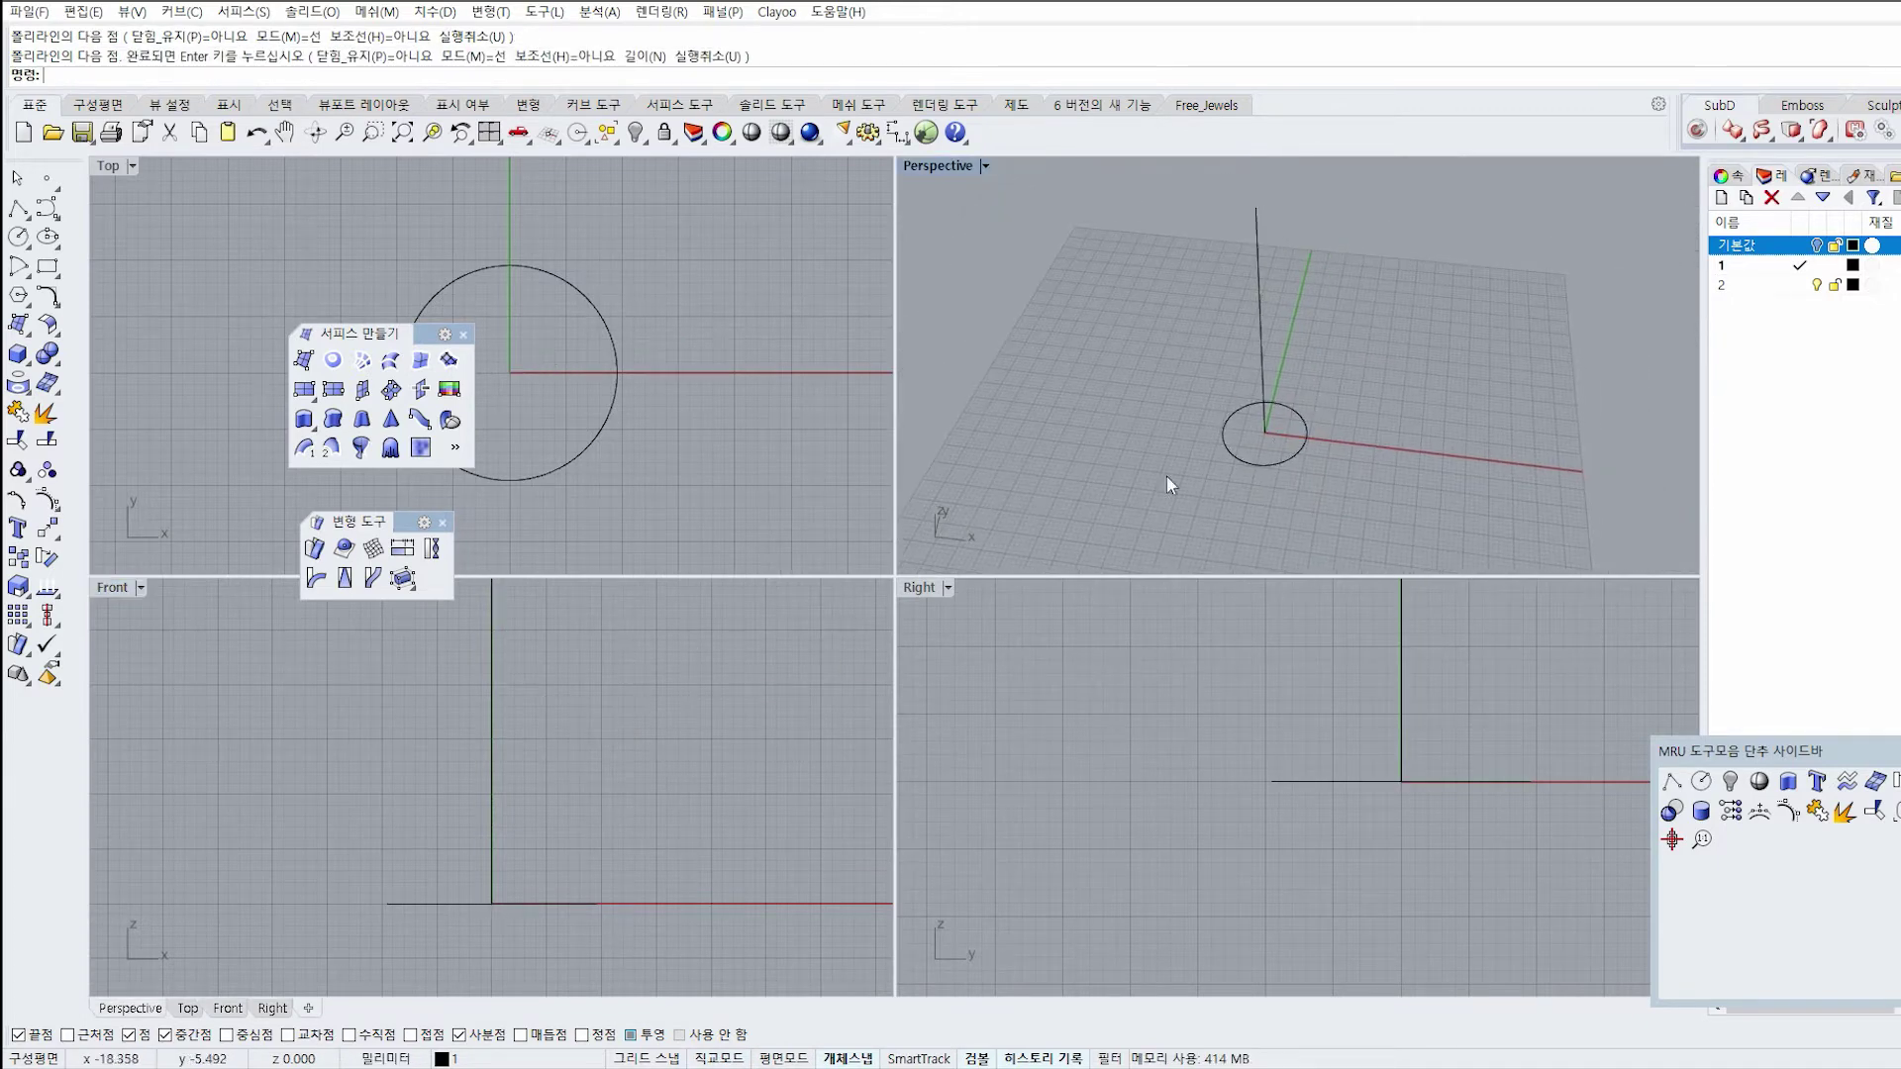
pyautogui.click(492, 790)
pyautogui.moveTo(1341, 401); pyautogui.dragTo(1311, 322, button='right')
pyautogui.click(1413, 404)
pyautogui.moveTo(1275, 397)
pyautogui.mouseDown(button='right')
pyautogui.moveTo(1331, 372)
pyautogui.moveTo(1253, 378)
pyautogui.mouseUp(button='right')
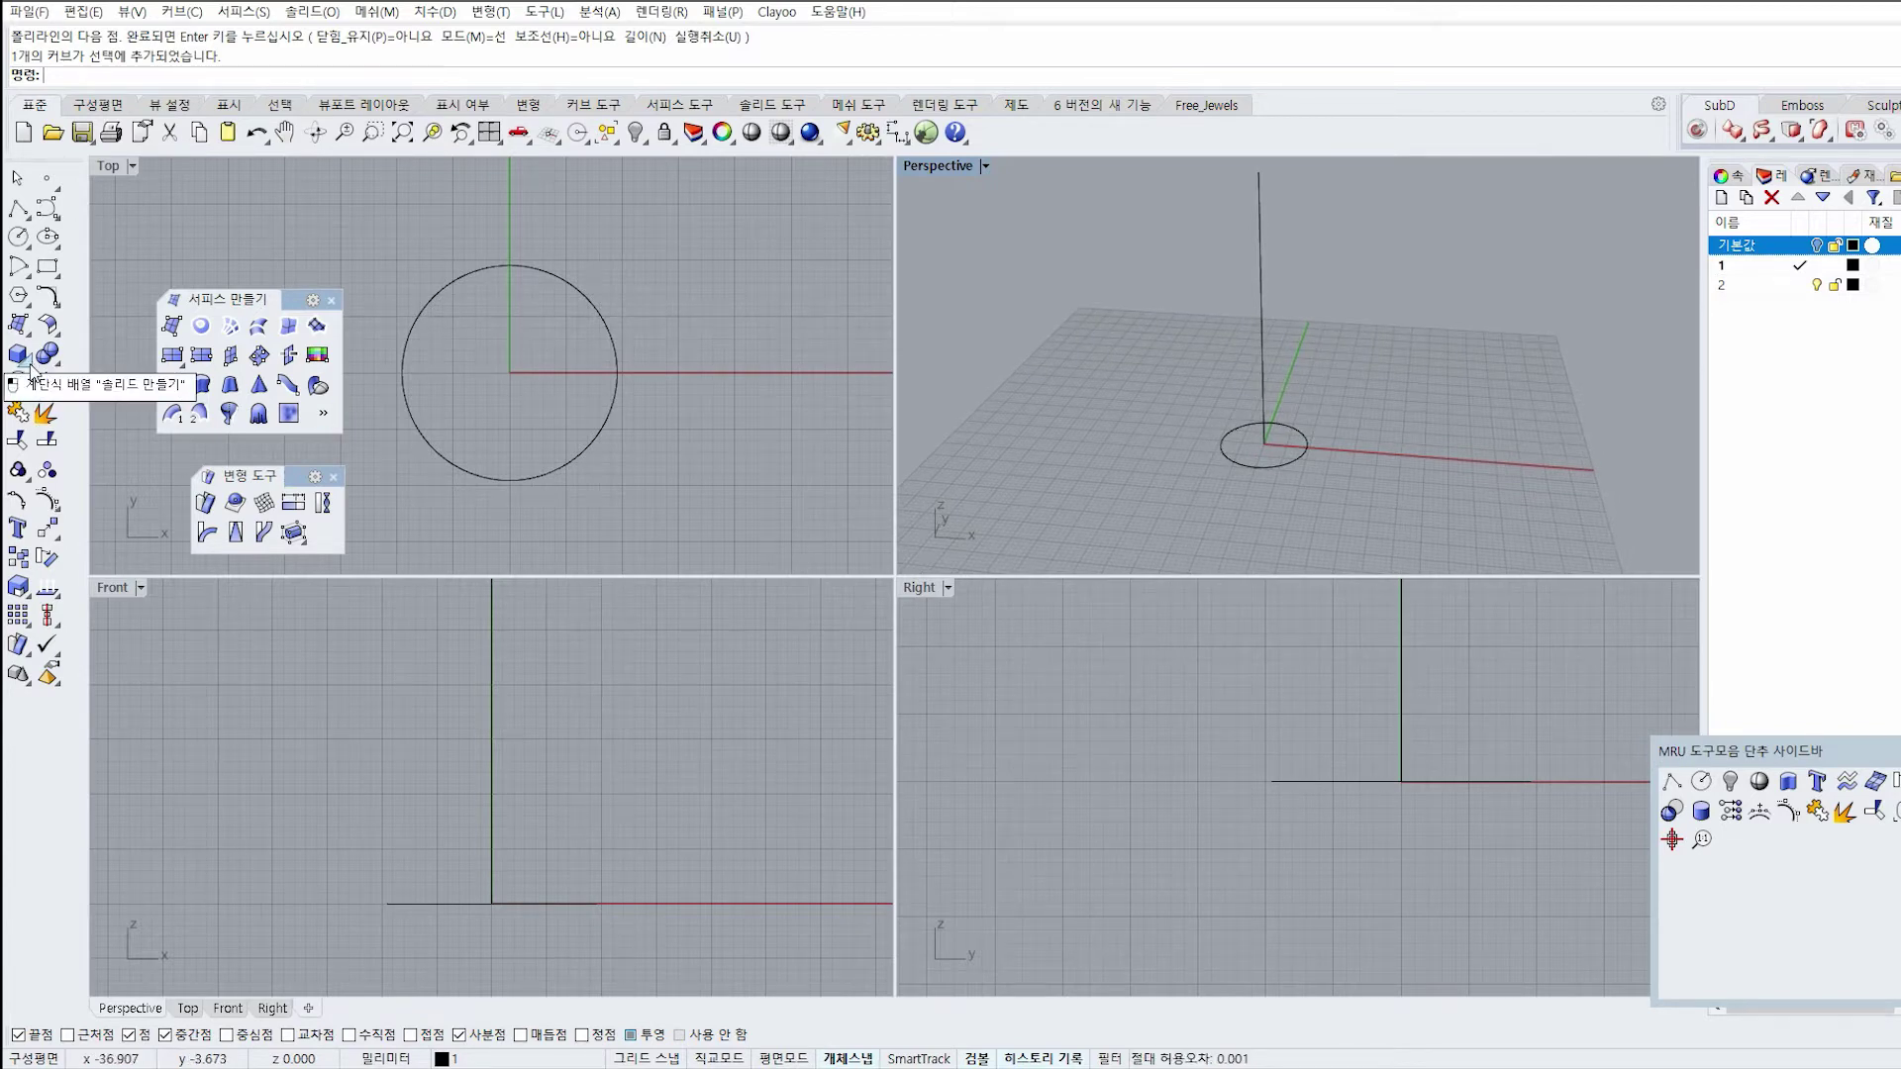
# Draw an inscribed 8-sided polygon in the Top view, centred on the origin with a radius of about 2.5 mm.
pyautogui.click(18, 296)
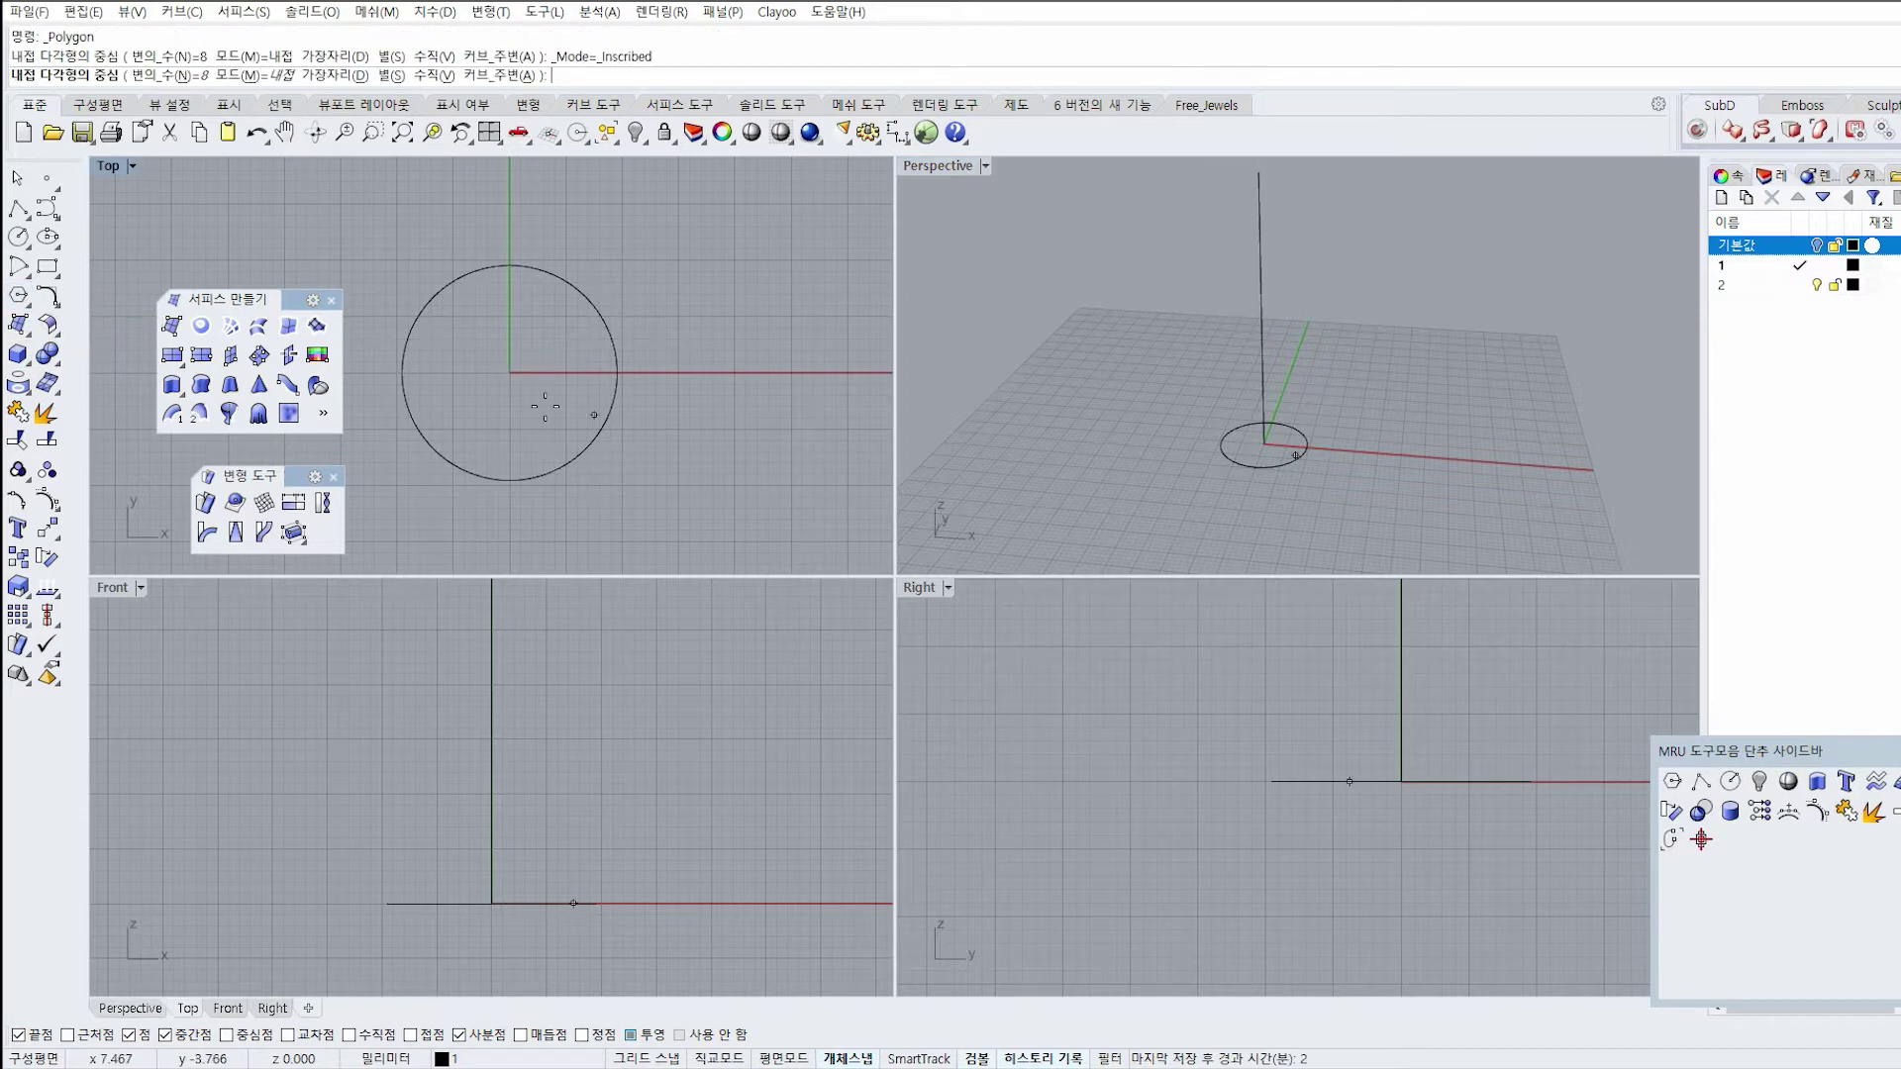
pyautogui.write('0')
pyautogui.press('Return')
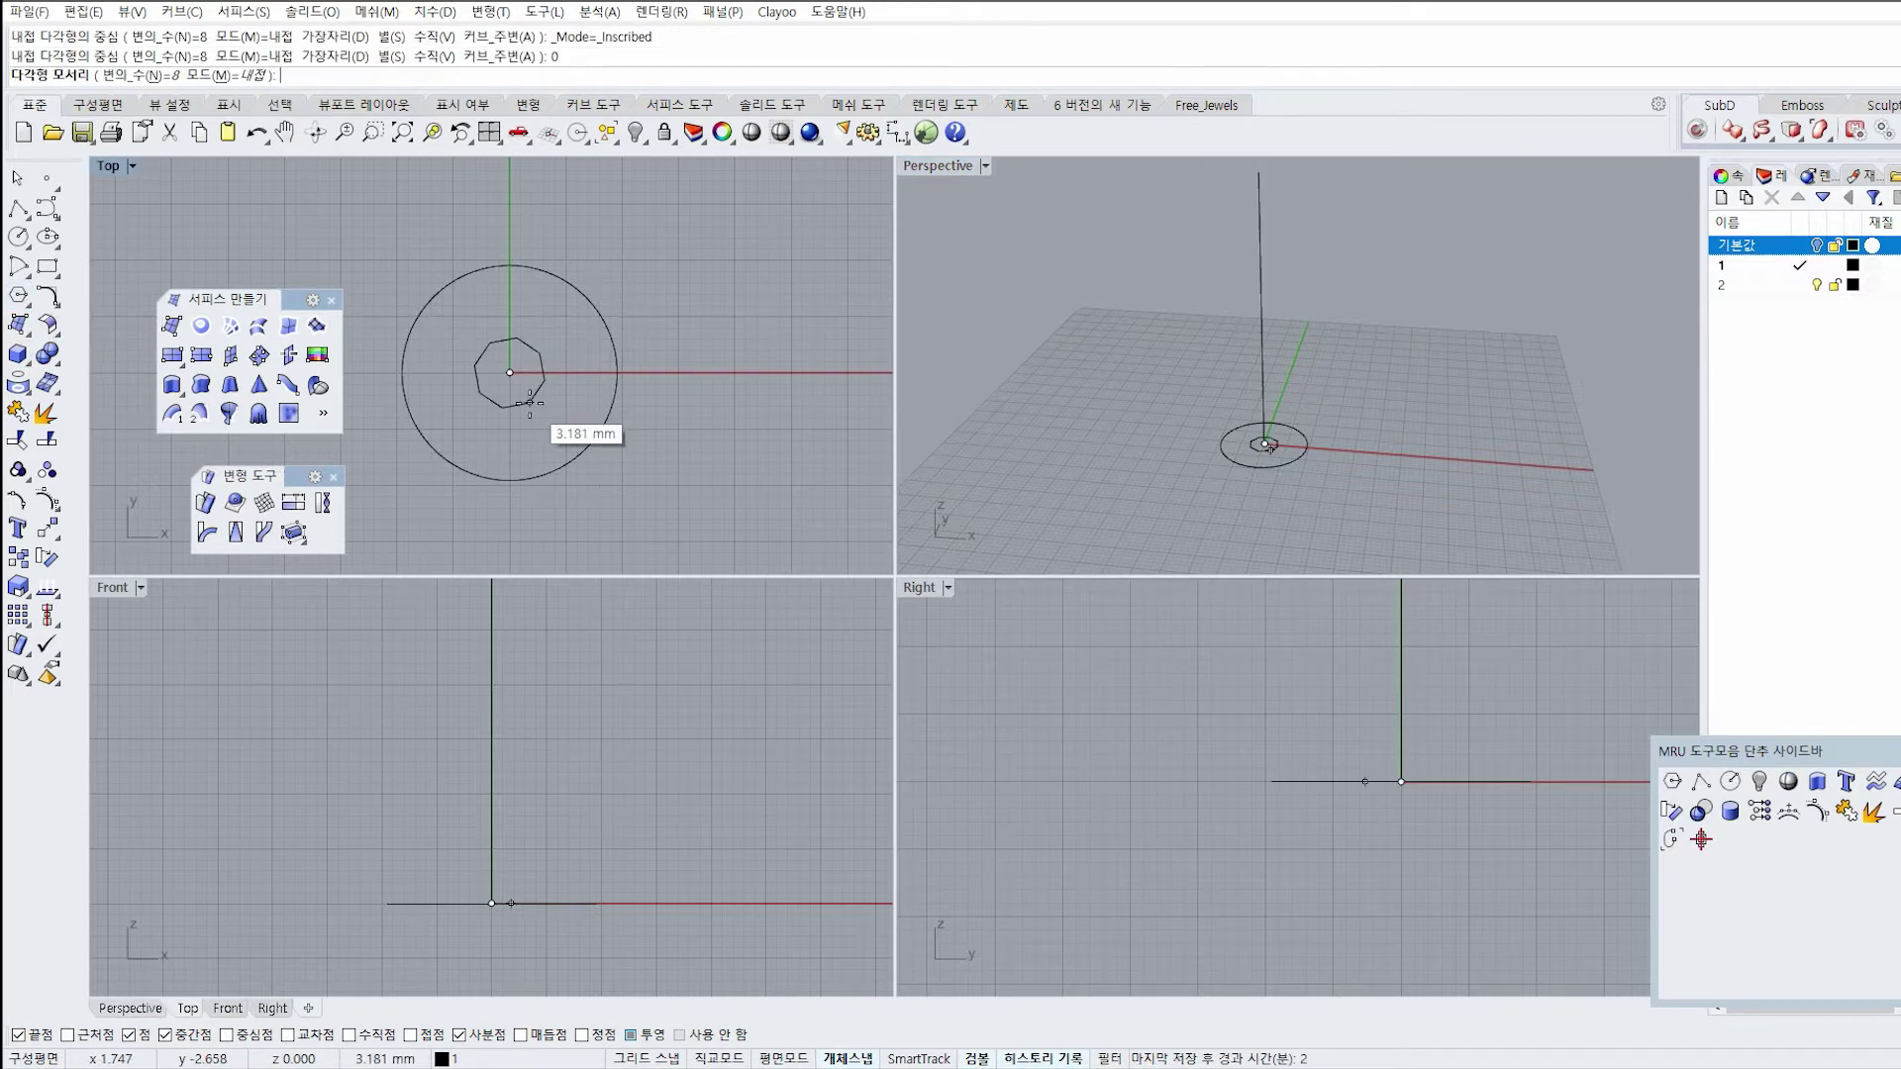
pyautogui.scroll(4, 529, 403)
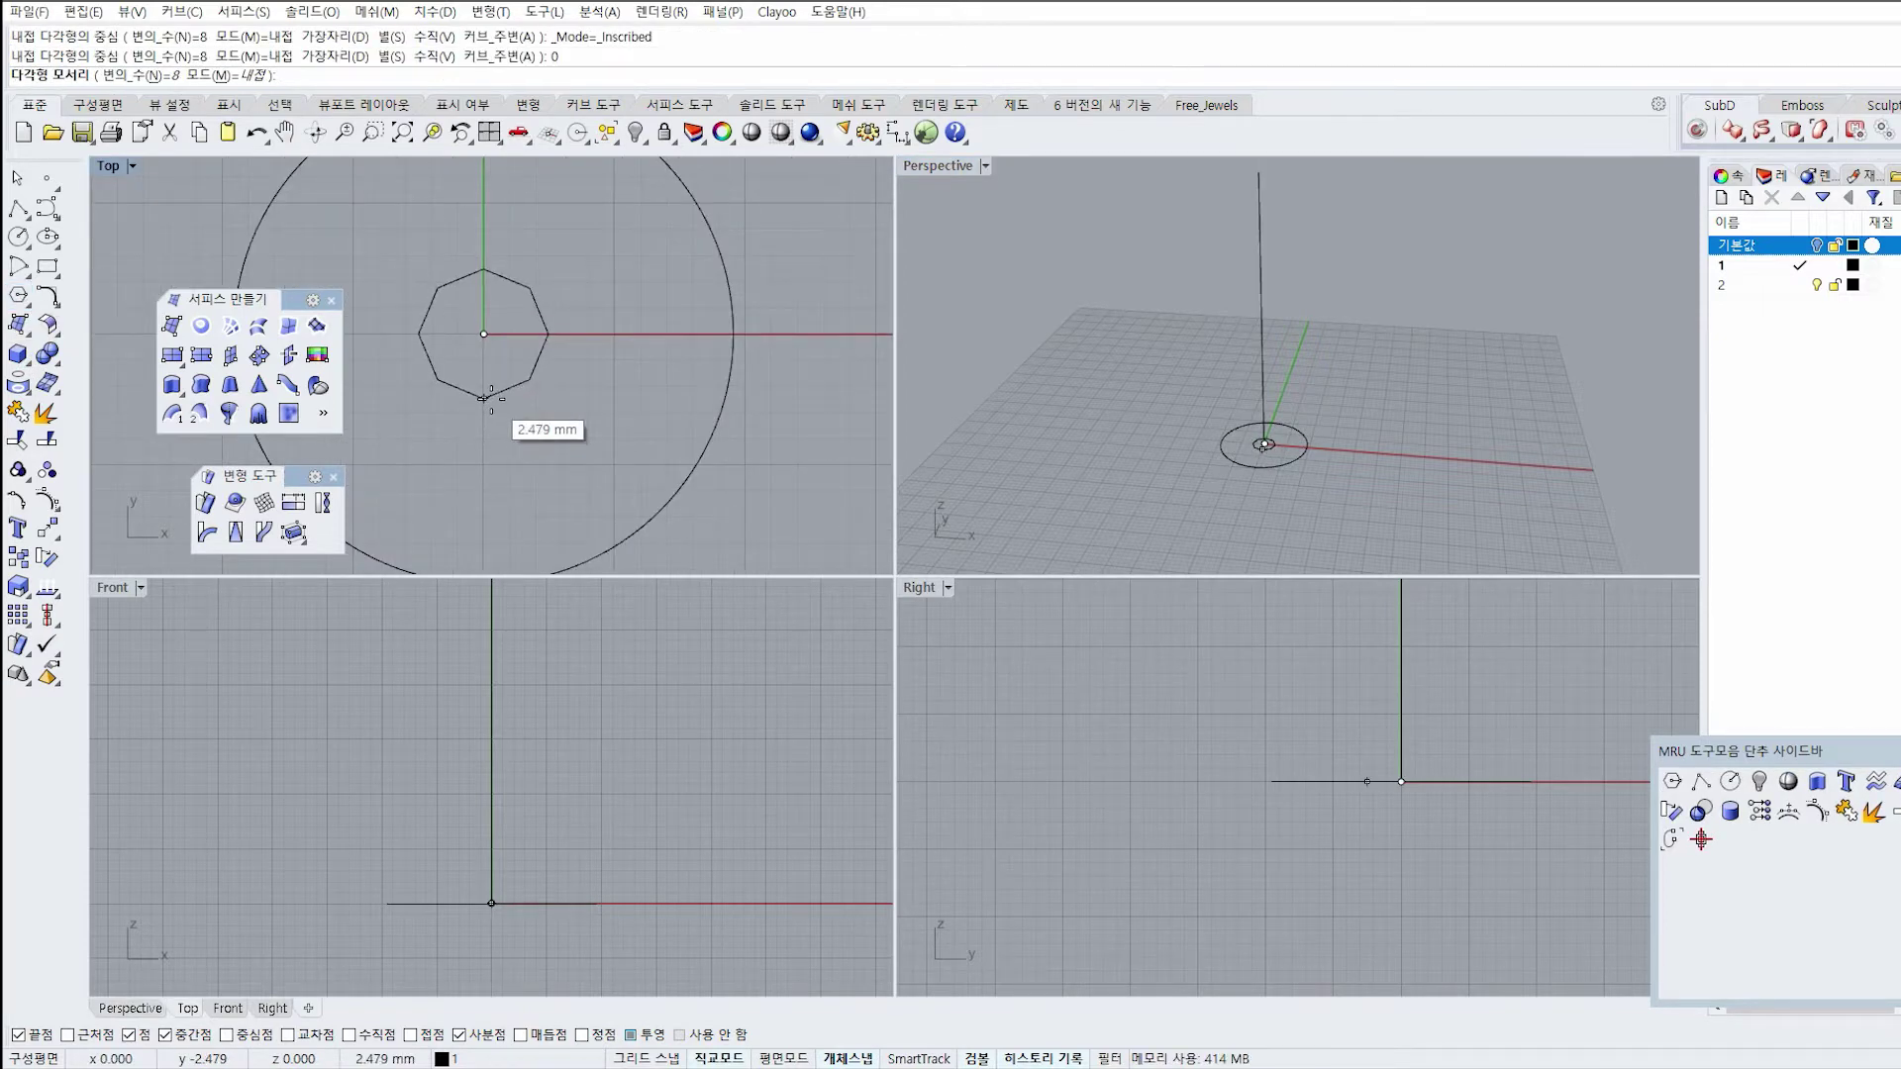
pyautogui.keyDown('shift'); pyautogui.click(491, 399); pyautogui.keyUp('shift')
pyautogui.moveTo(508, 402); pyautogui.dragTo(562, 456, button='right')
# Draw a circle centred on the origin inside the octagon with a radius of about 1.17 mm.
pyautogui.click(19, 237)
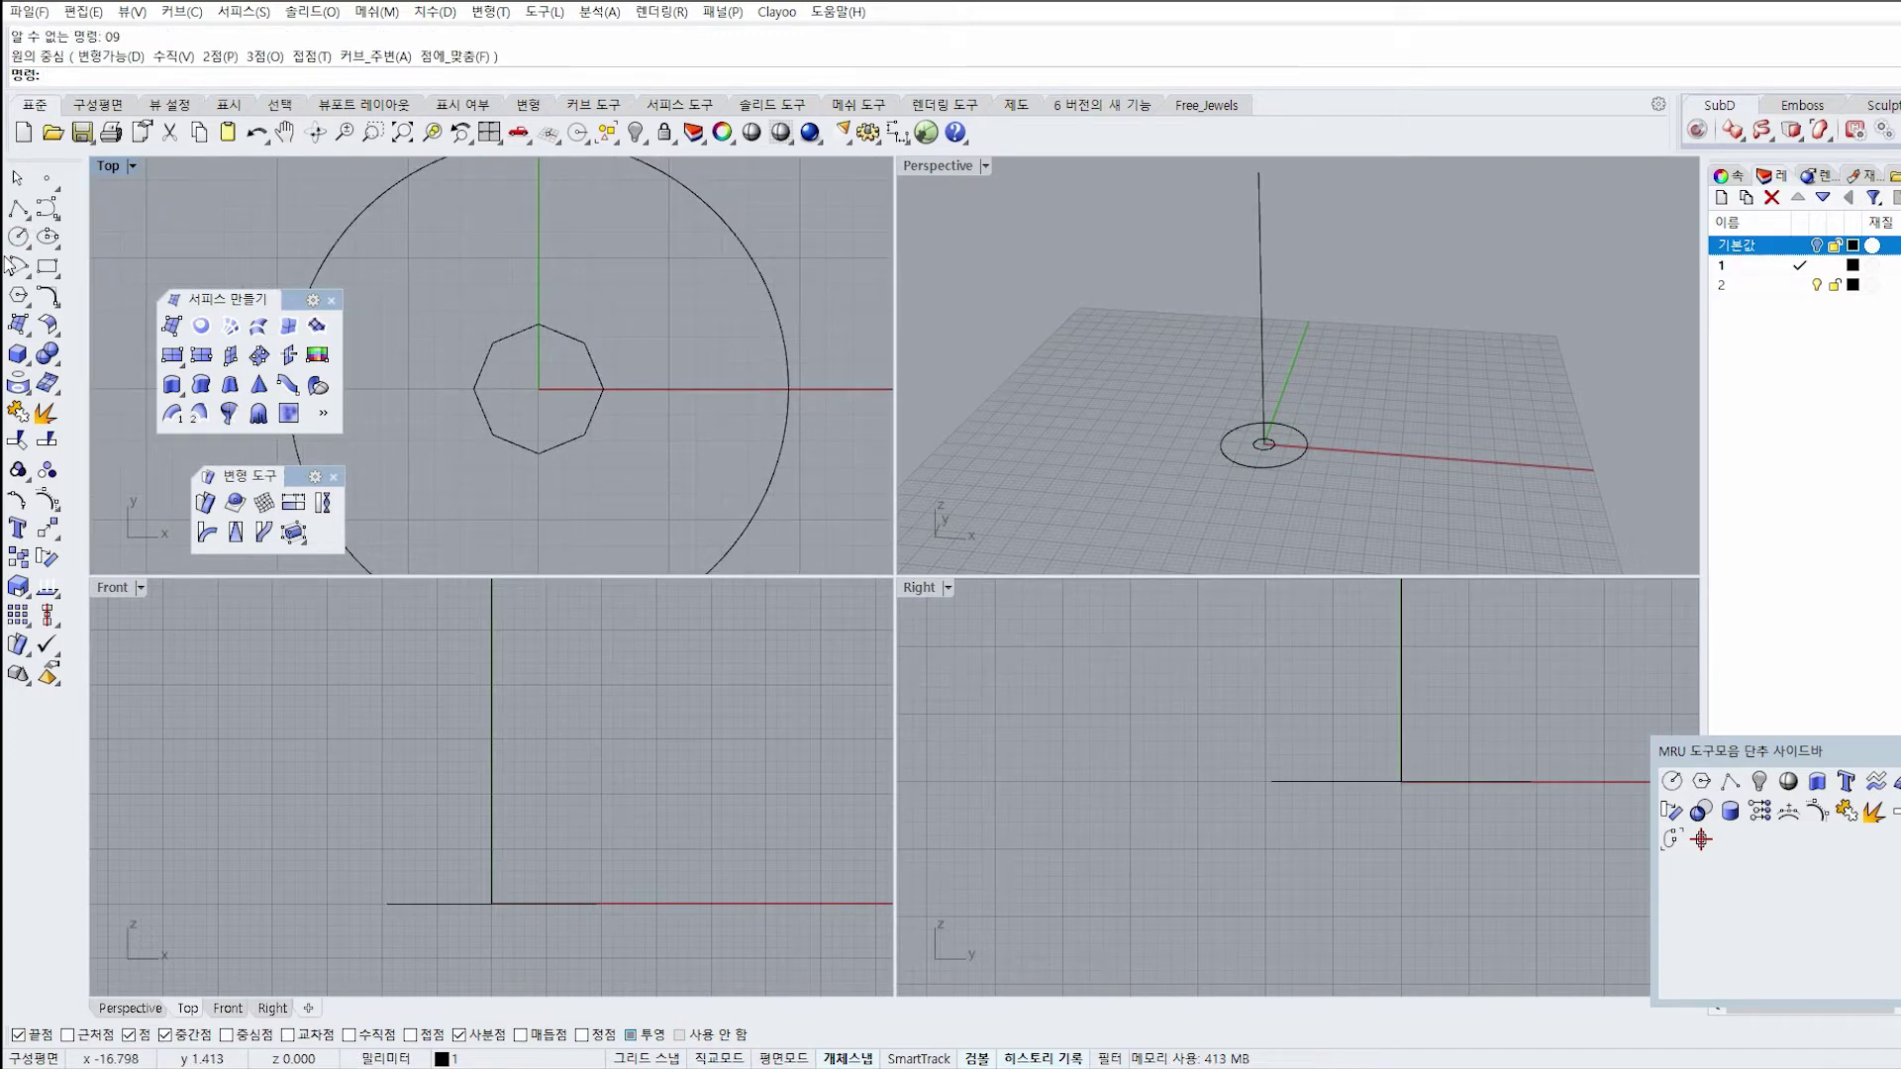
pyautogui.click(18, 238)
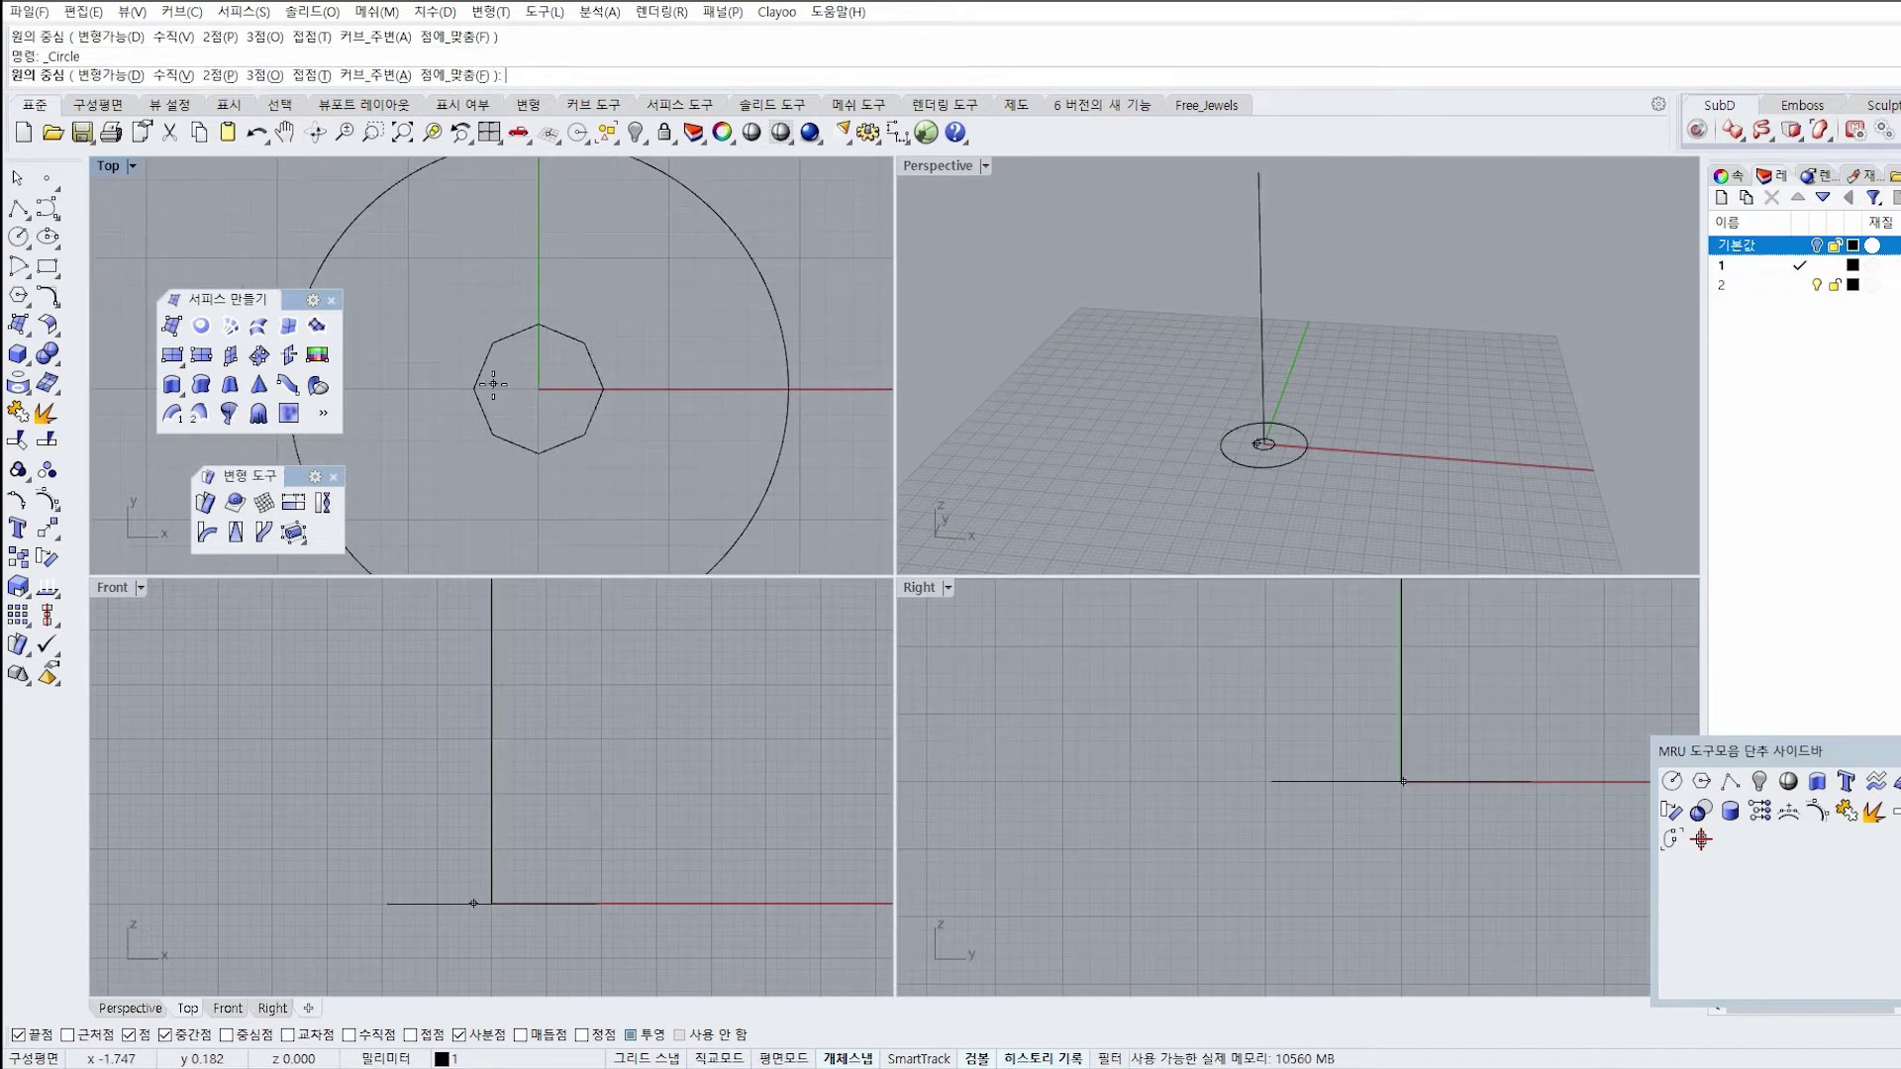
pyautogui.write('0')
pyautogui.press('Return')
pyautogui.scroll(2, 512, 382)
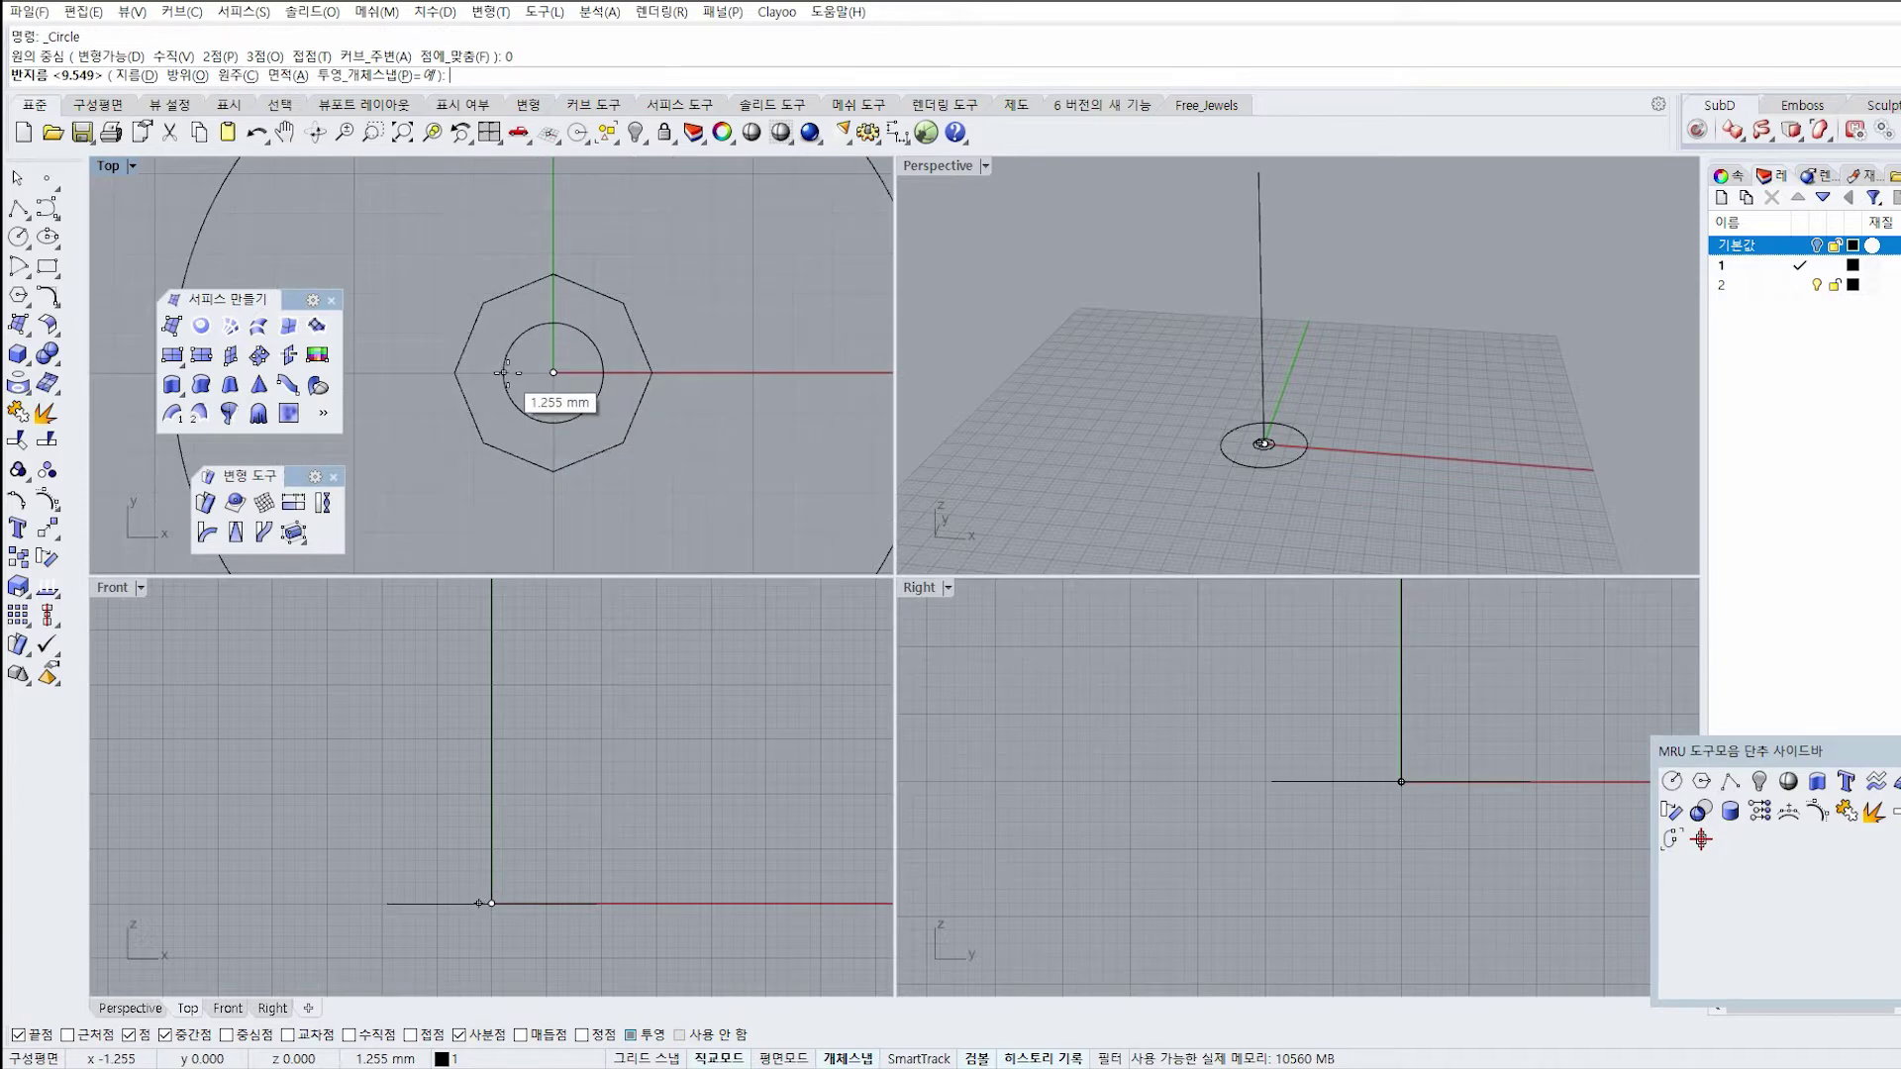
pyautogui.scroll(2, 502, 374)
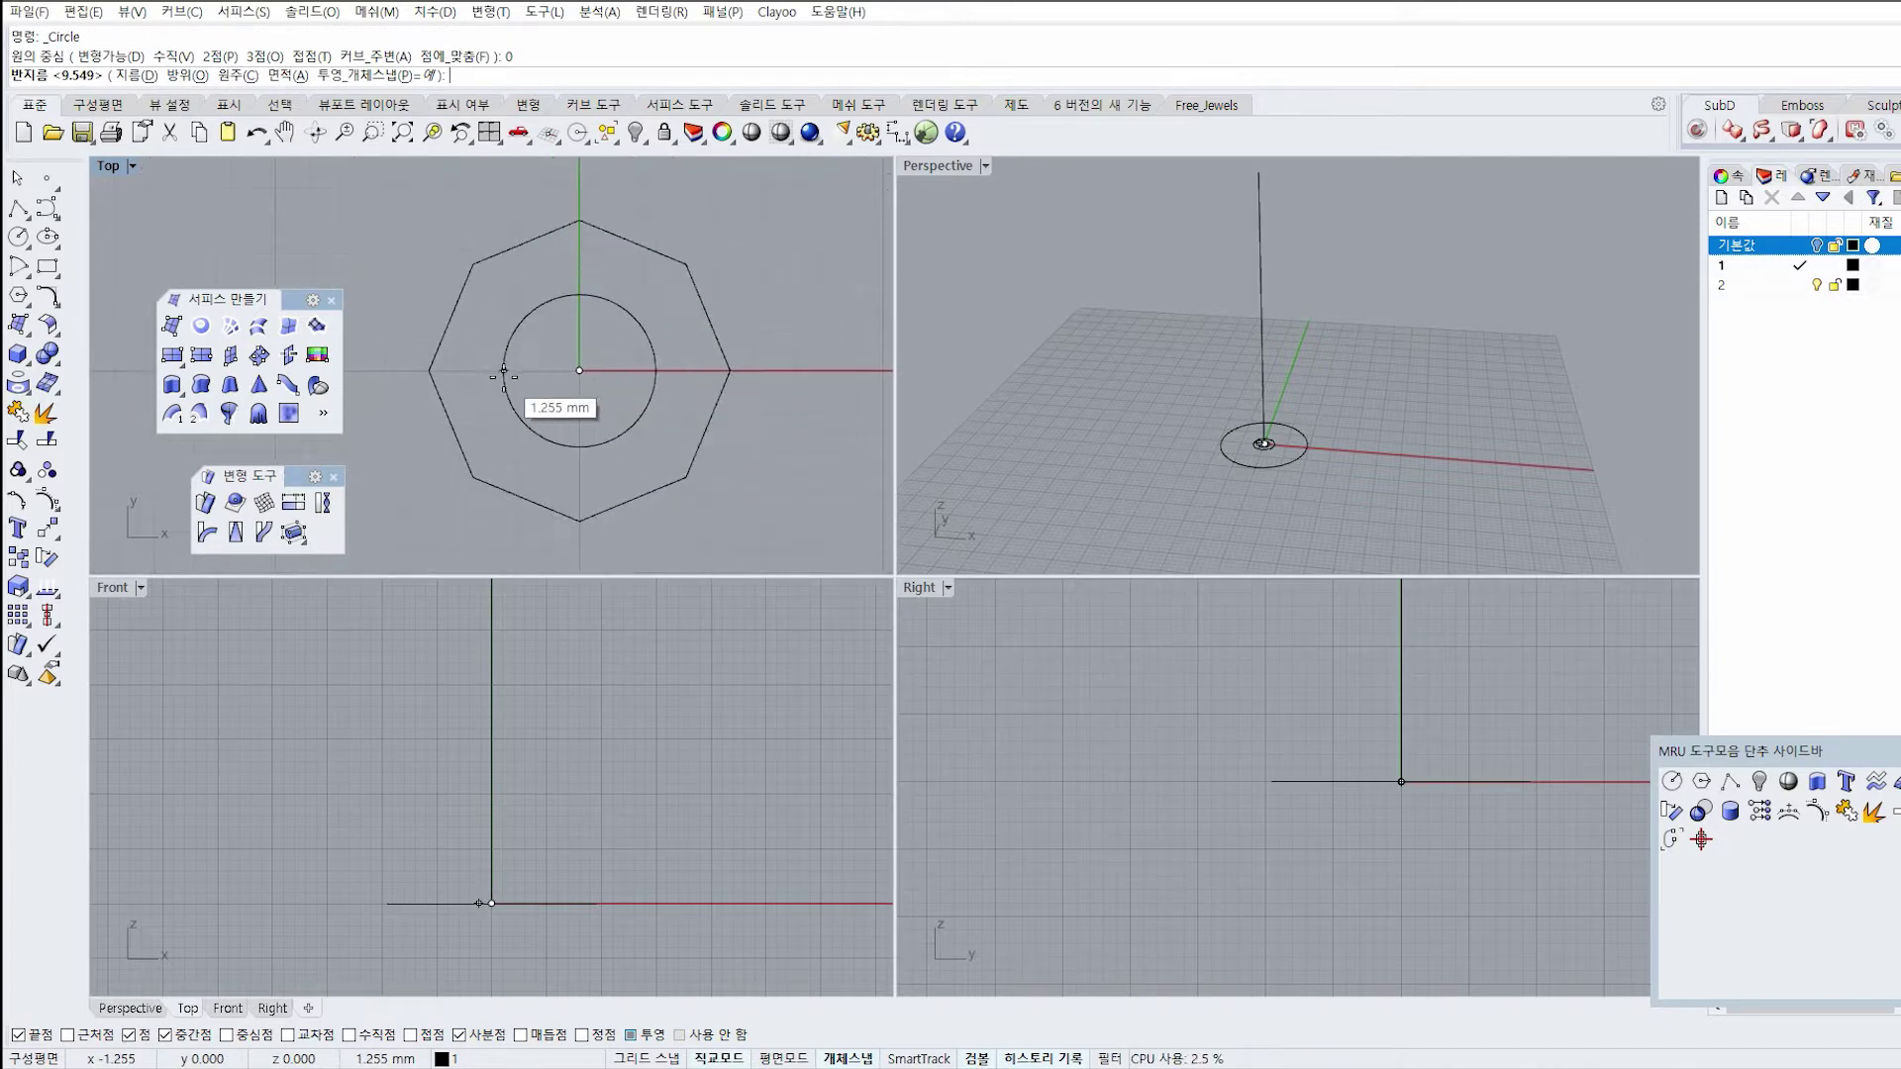
pyautogui.scroll(-3, 525, 427)
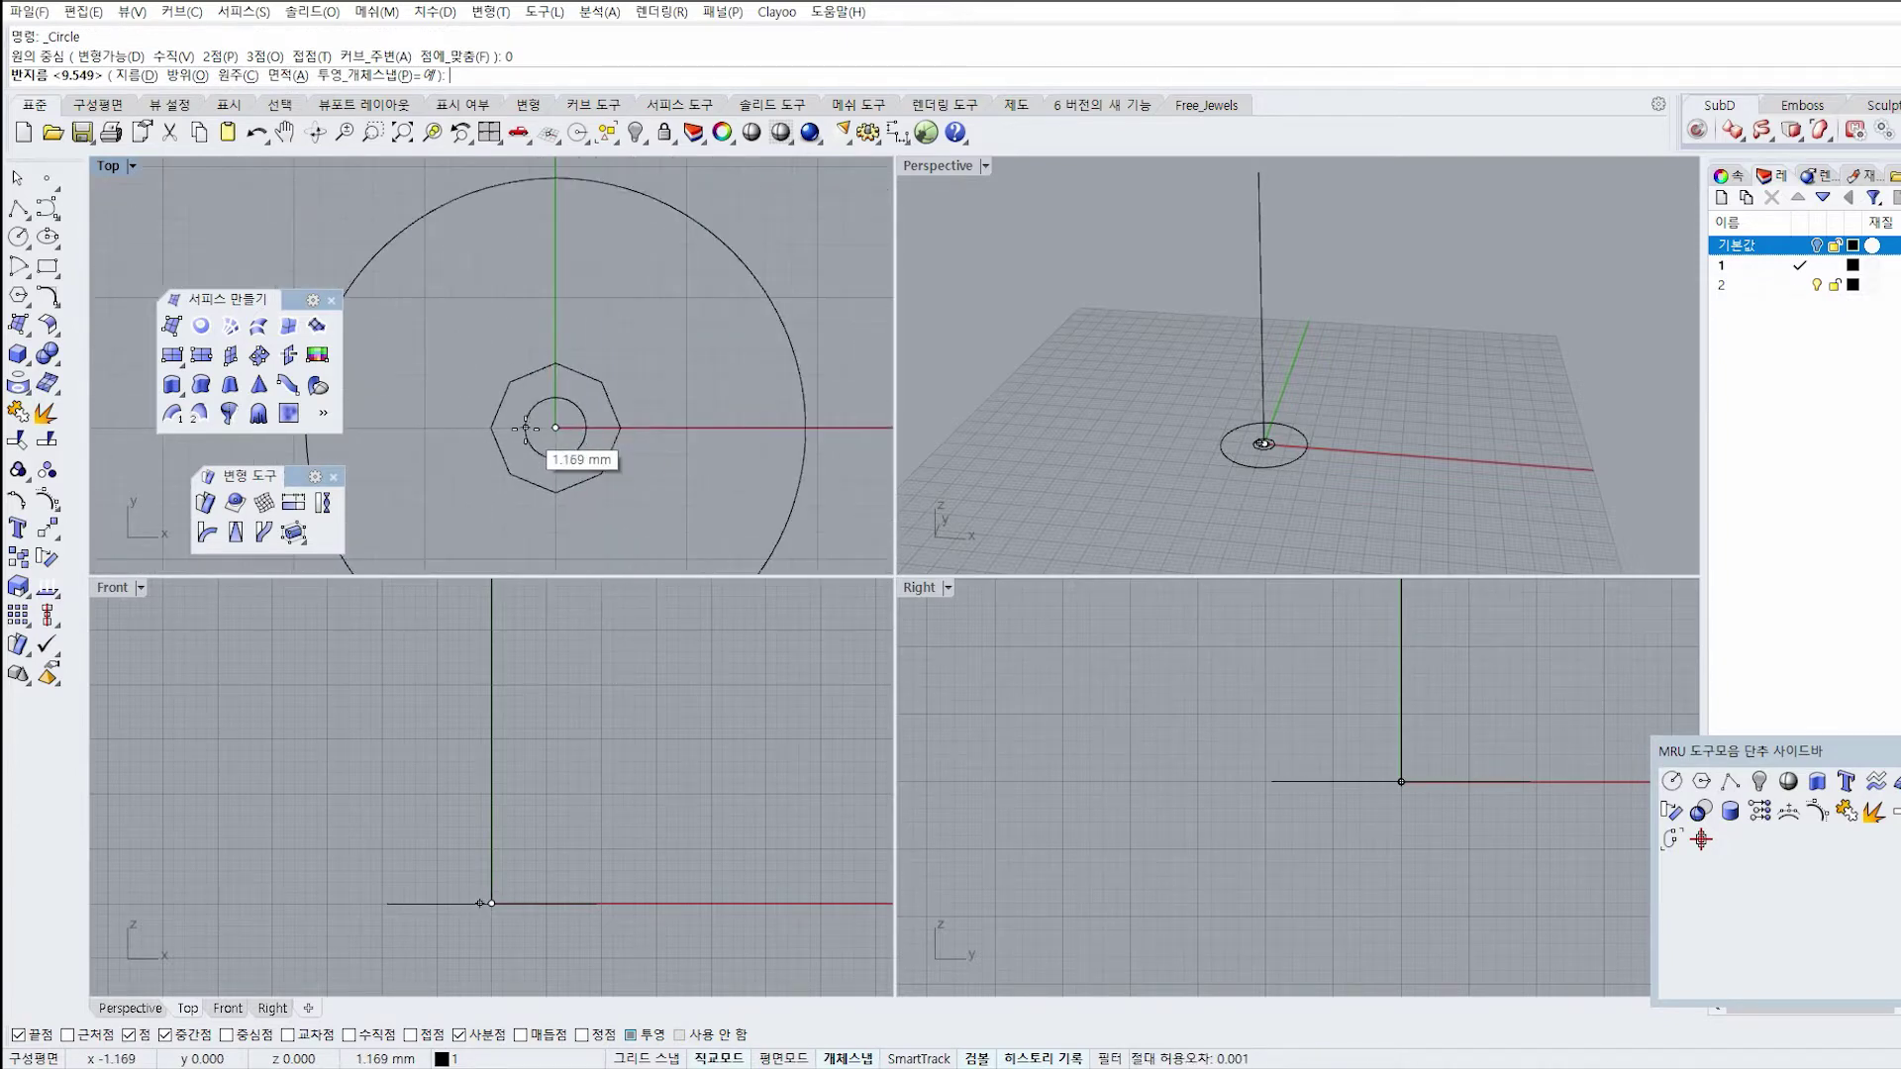
pyautogui.click(524, 427)
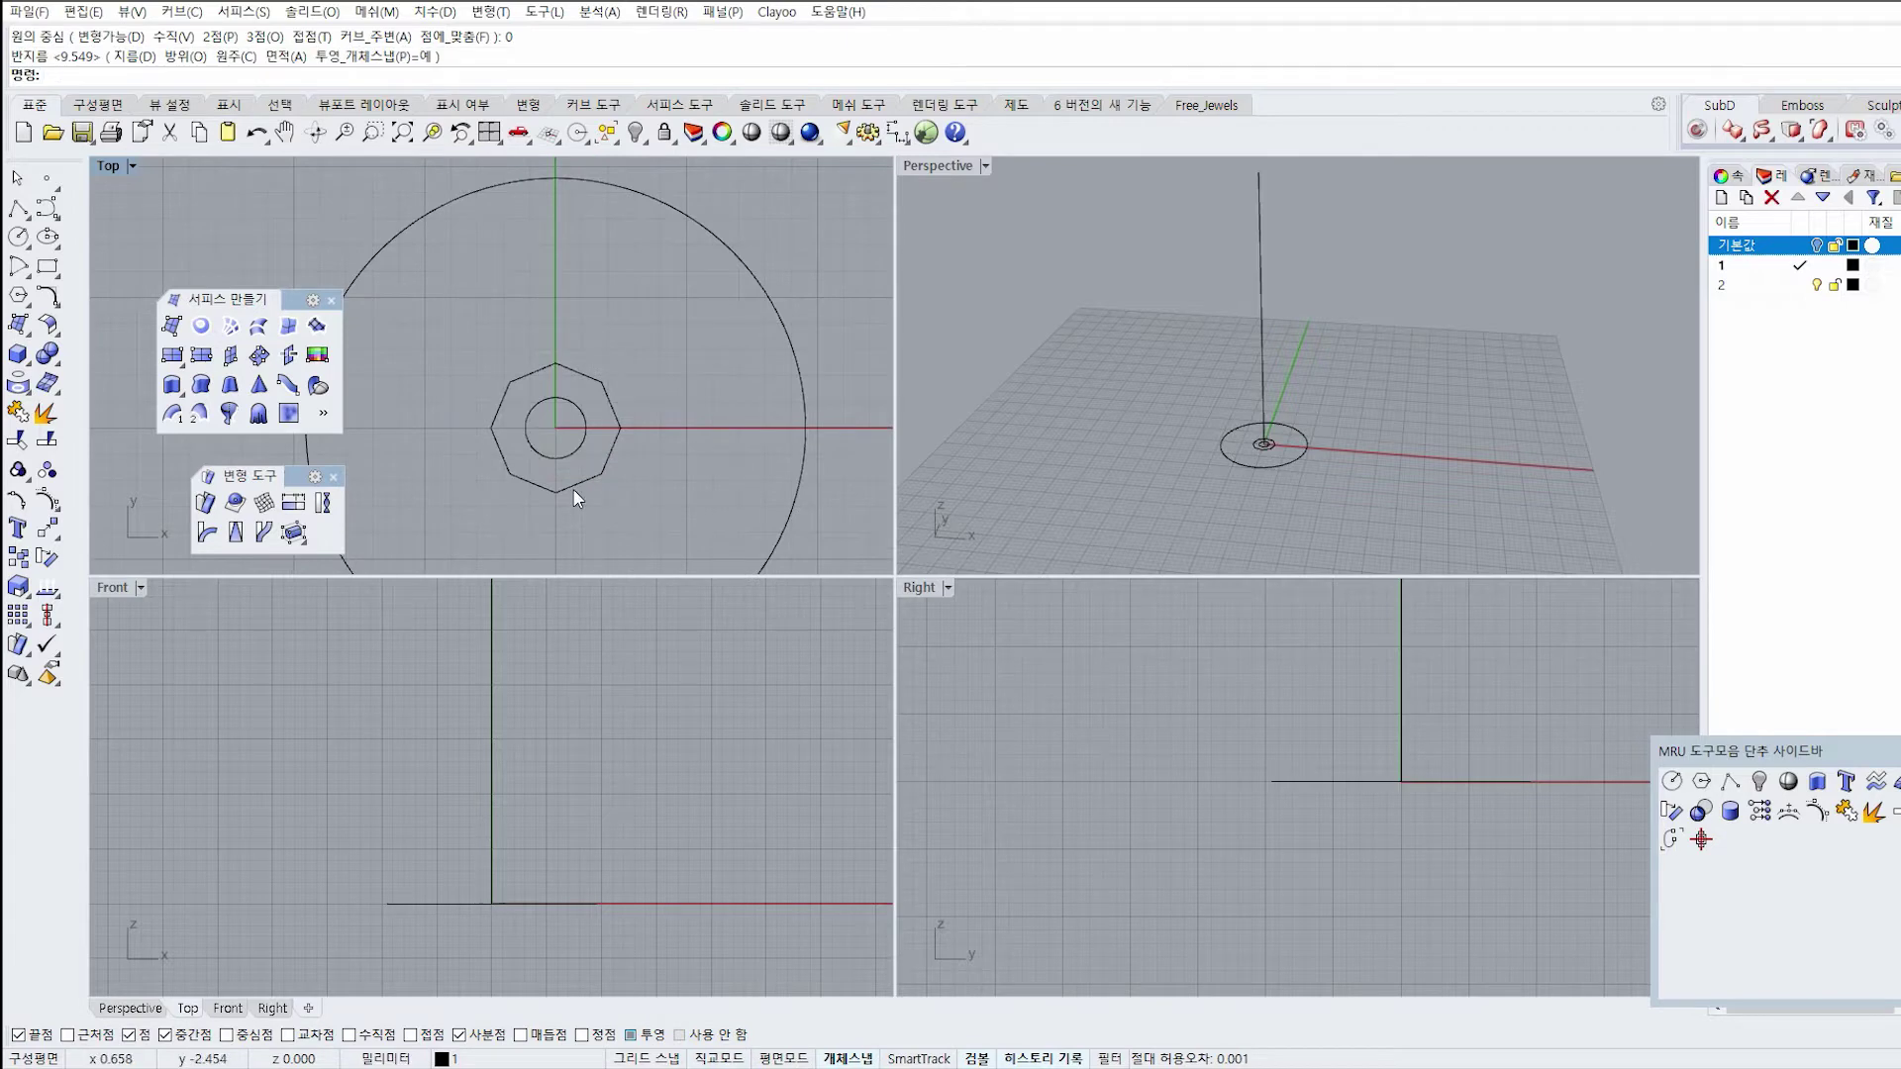
# Extrude the small circle upward in one direction as a solid, 60 mm to the end of the vertical line.
pyautogui.click(540, 454)
pyautogui.click(23, 359)
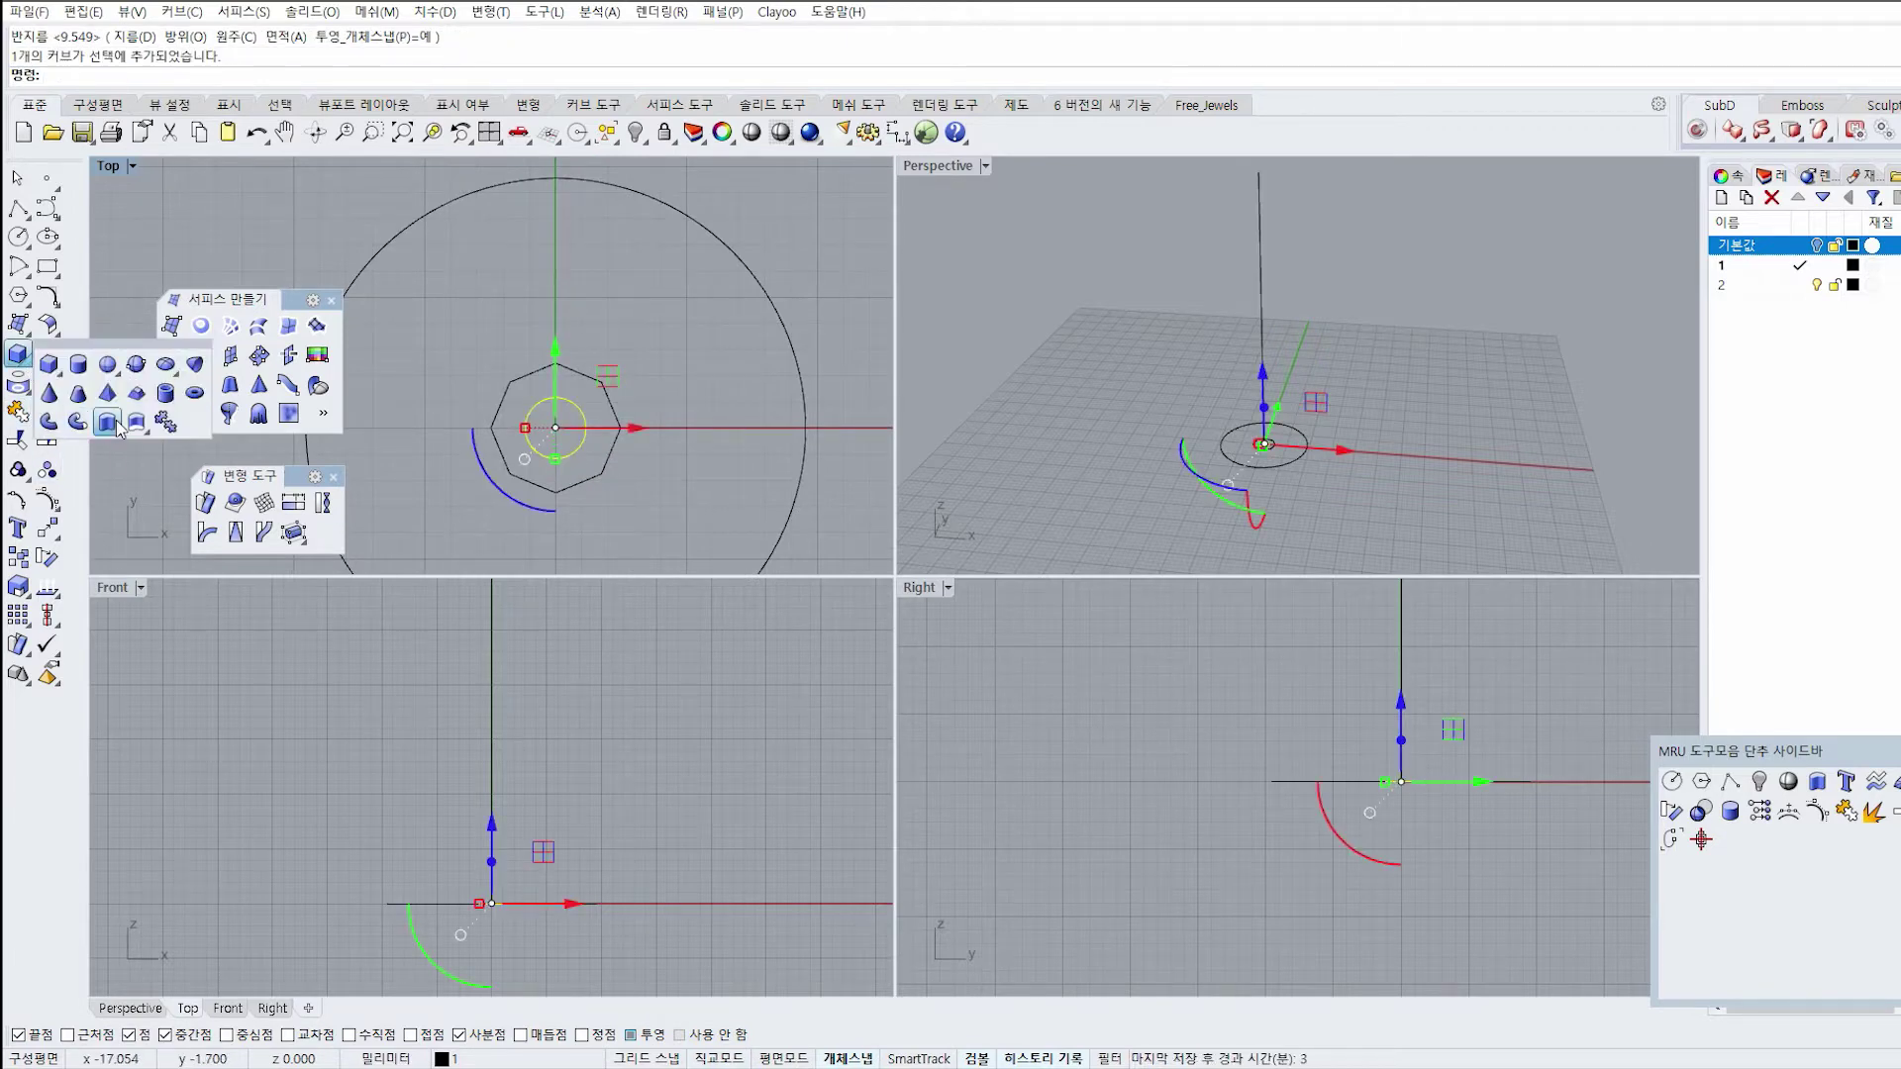
pyautogui.click(107, 423)
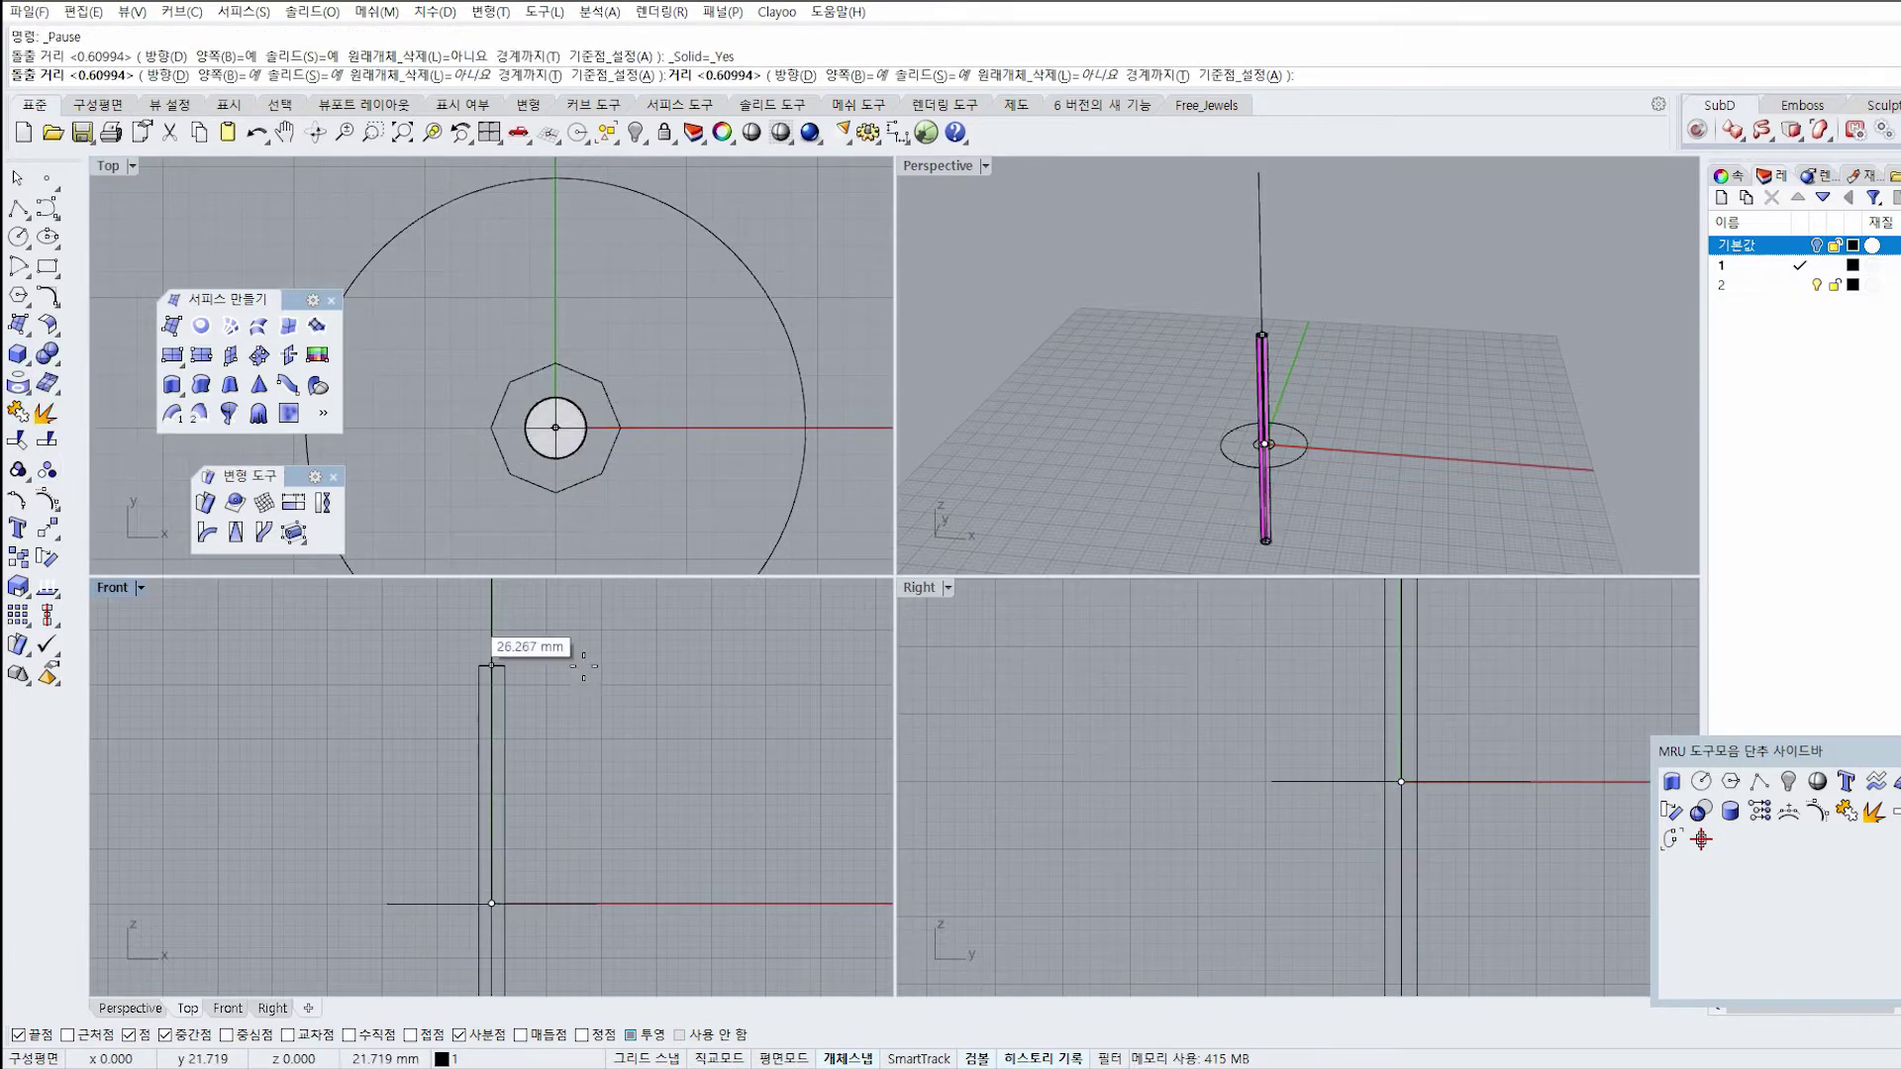
pyautogui.click(255, 89)
pyautogui.scroll(-5, 604, 738)
pyautogui.click(570, 686)
# Extrude the octagon upward as a solid about 2.7 mm high around the foot of the rod.
pyautogui.click(1417, 423)
pyautogui.scroll(7, 1336, 405)
pyautogui.keyDown('shift'); pyautogui.moveTo(1227, 535); pyautogui.dragTo(1226, 464, button='right'); pyautogui.keyUp('shift')
pyautogui.click(1228, 466)
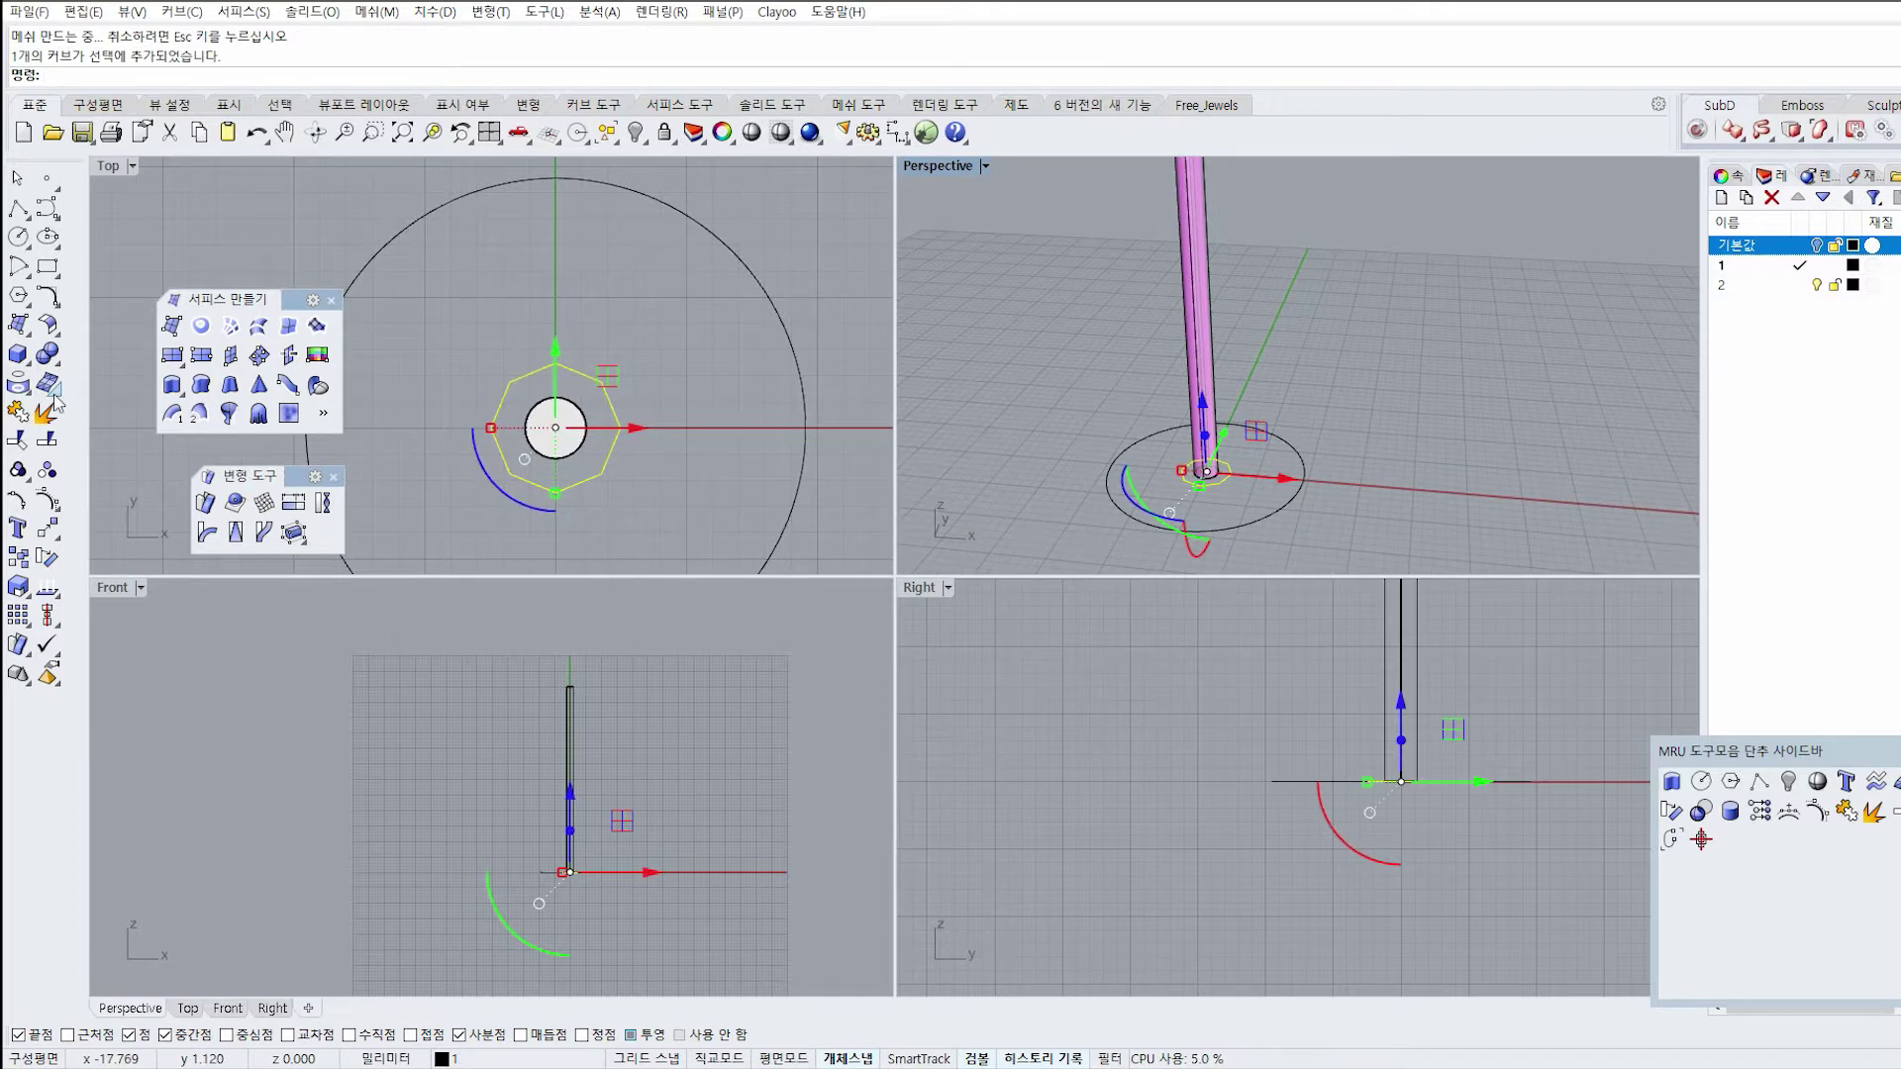
pyautogui.click(20, 384)
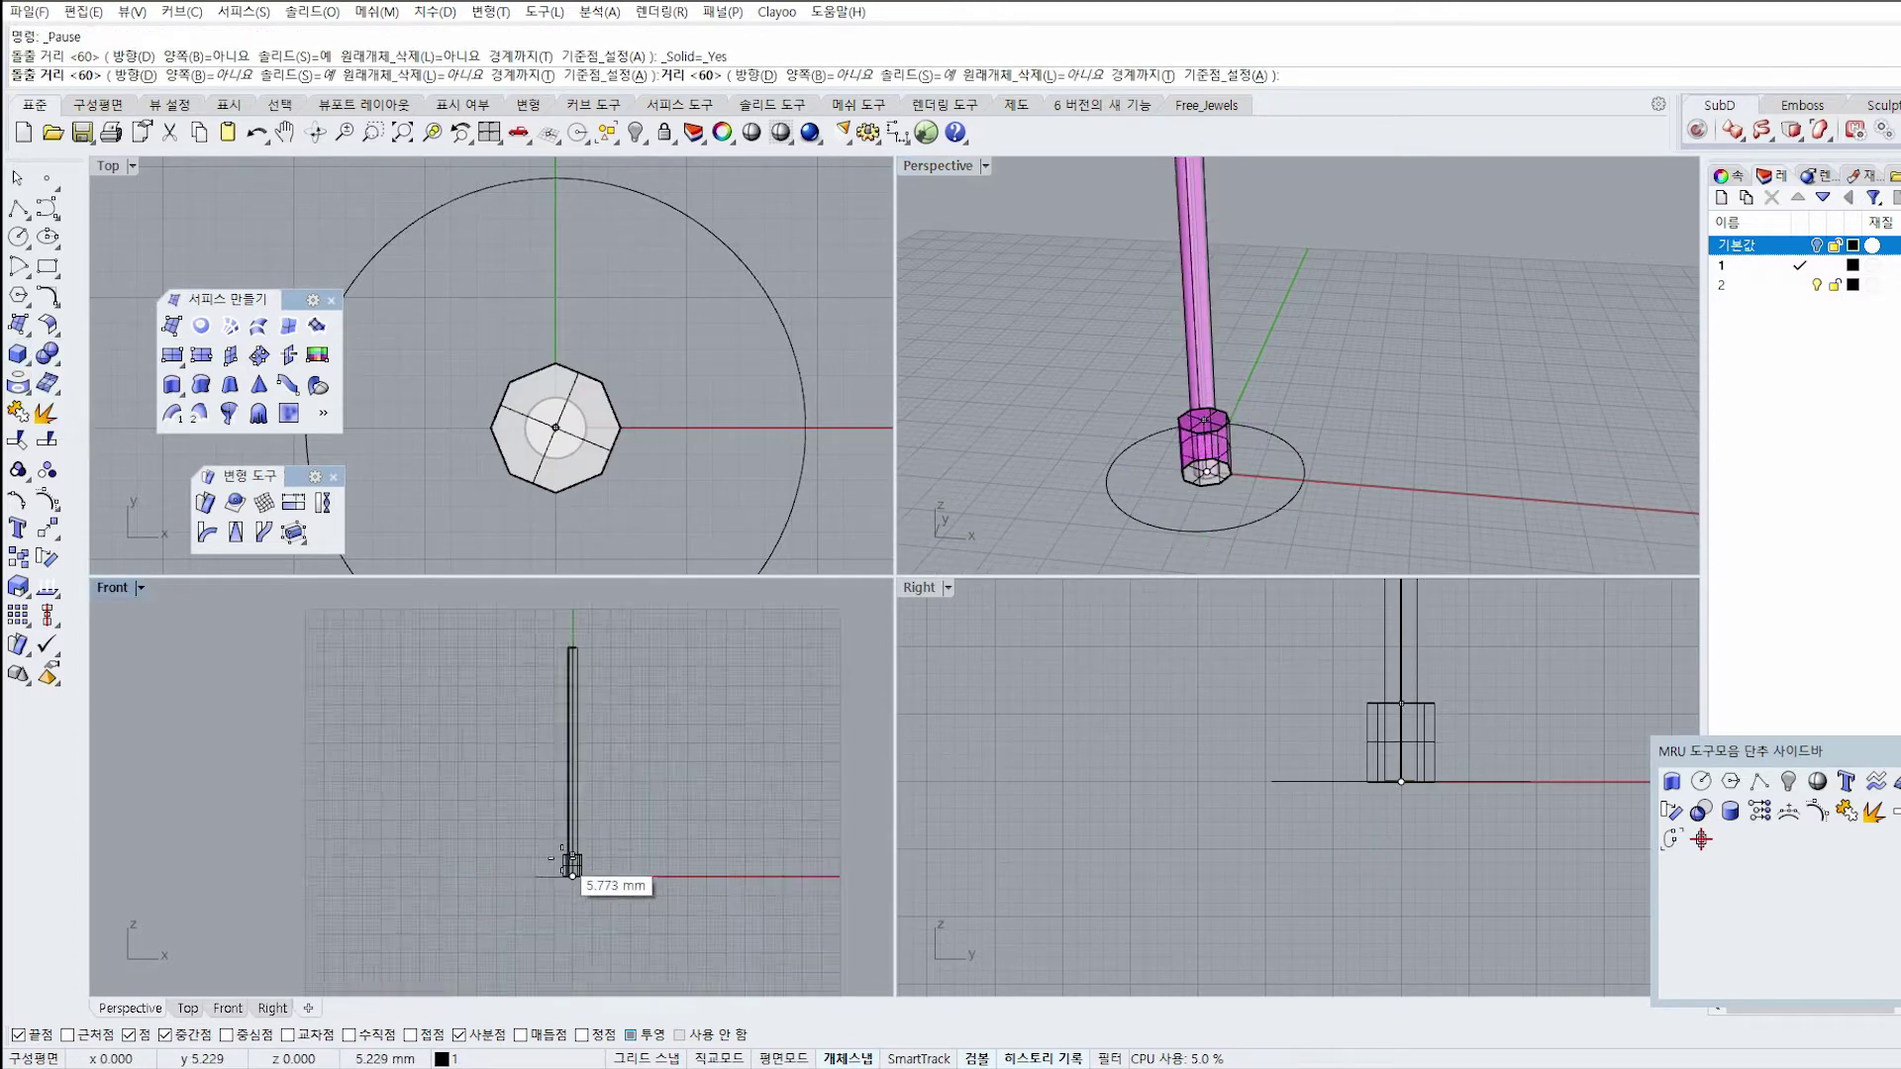
pyautogui.scroll(3, 590, 860)
pyautogui.moveTo(619, 815); pyautogui.dragTo(670, 795, button='right')
pyautogui.scroll(3, 669, 795)
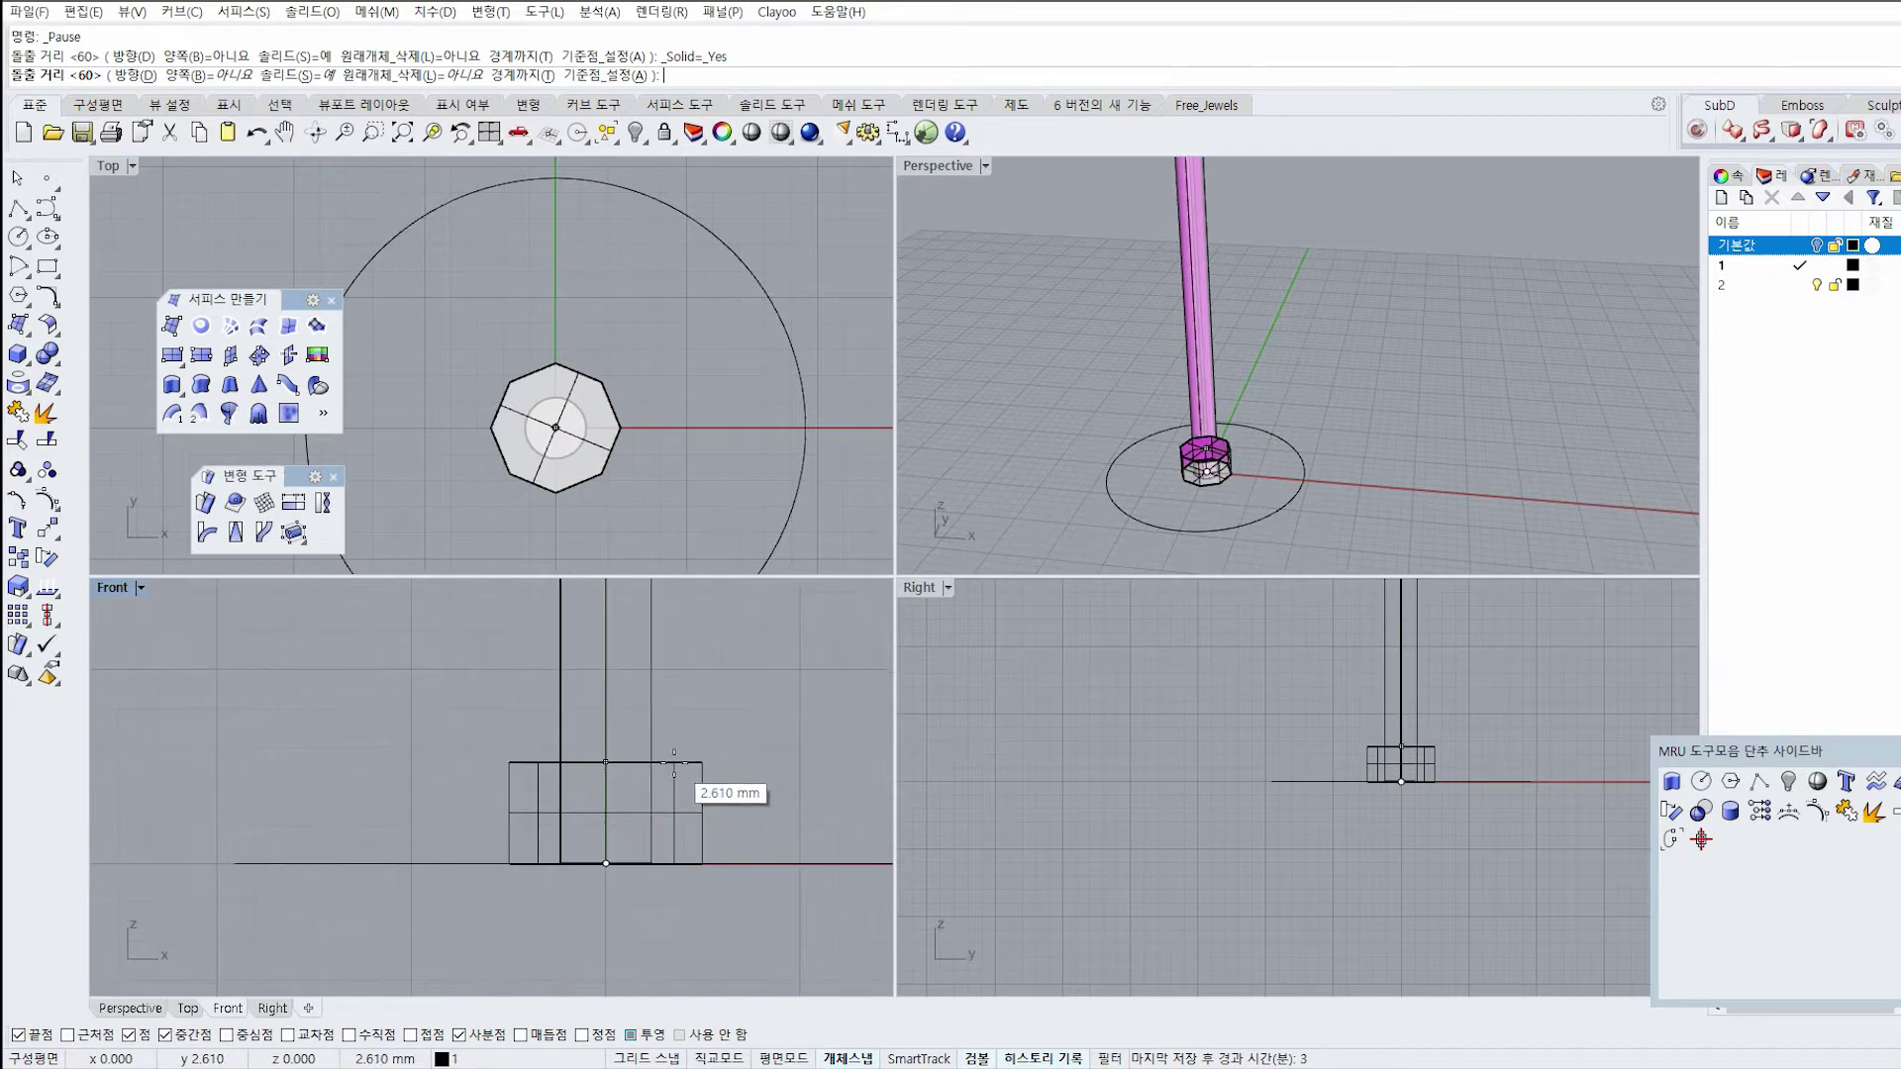
pyautogui.click(681, 757)
pyautogui.press('Escape')
# Examine the rod and its octagonal base in the Perspective view, including a rendered shading preview.
pyautogui.doubleClick(938, 165)
pyautogui.scroll(-3, 796, 572)
pyautogui.keyDown('shift'); pyautogui.moveTo(693, 495); pyautogui.dragTo(804, 648, button='right'); pyautogui.keyUp('shift')
pyautogui.moveTo(828, 641)
pyautogui.mouseDown(button='right')
pyautogui.moveTo(782, 622)
pyautogui.moveTo(847, 658)
pyautogui.mouseUp(button='right')
pyautogui.click(752, 133)
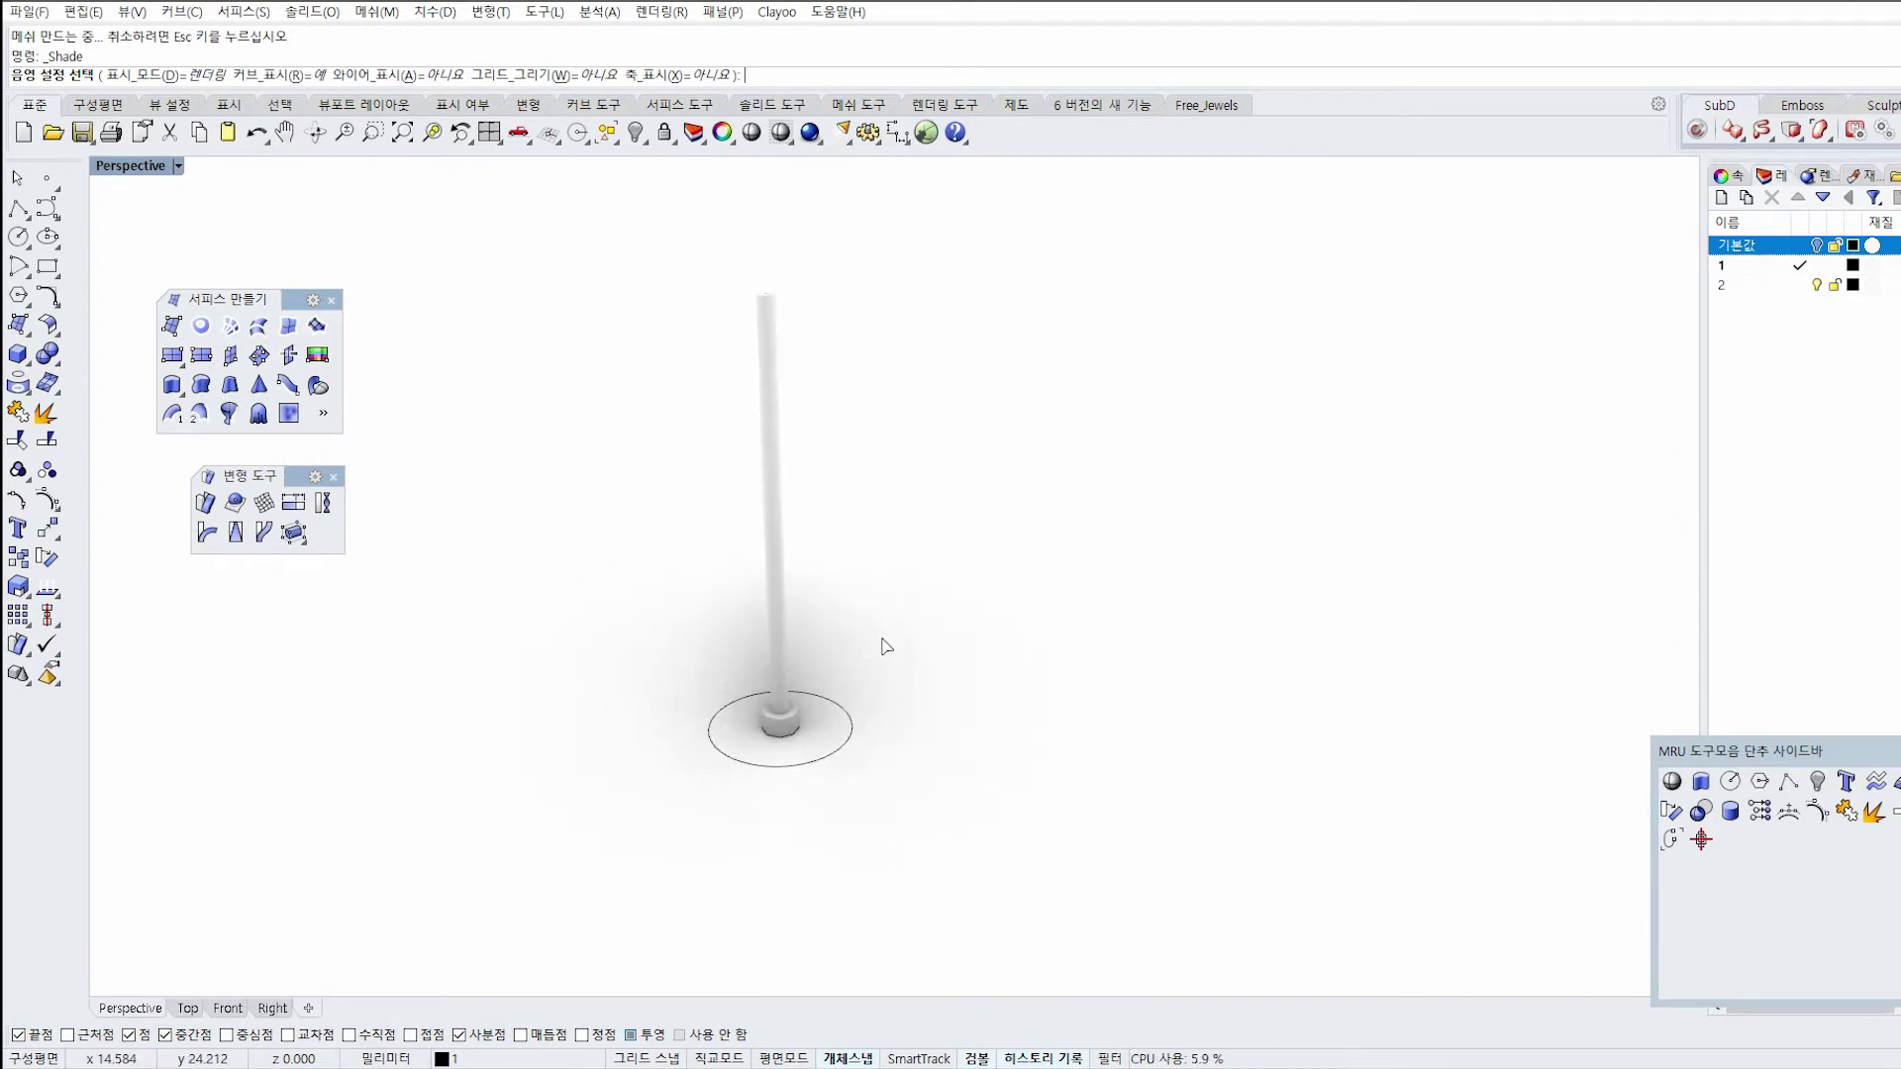
pyautogui.press('Escape')
pyautogui.scroll(3, 865, 752)
pyautogui.moveTo(865, 752); pyautogui.dragTo(855, 676, button='right')
pyautogui.click(853, 669)
pyautogui.keyDown('shift'); pyautogui.click(821, 594); pyautogui.keyUp('shift')
pyautogui.moveTo(822, 594); pyautogui.dragTo(816, 752, button='right')
pyautogui.click(1082, 544)
pyautogui.moveTo(974, 634); pyautogui.dragTo(965, 545, button='right')
# Start a helix in the Front view with its axis from the origin to the centre of the rod's top, 60 mm up.
pyautogui.doubleClick(134, 167)
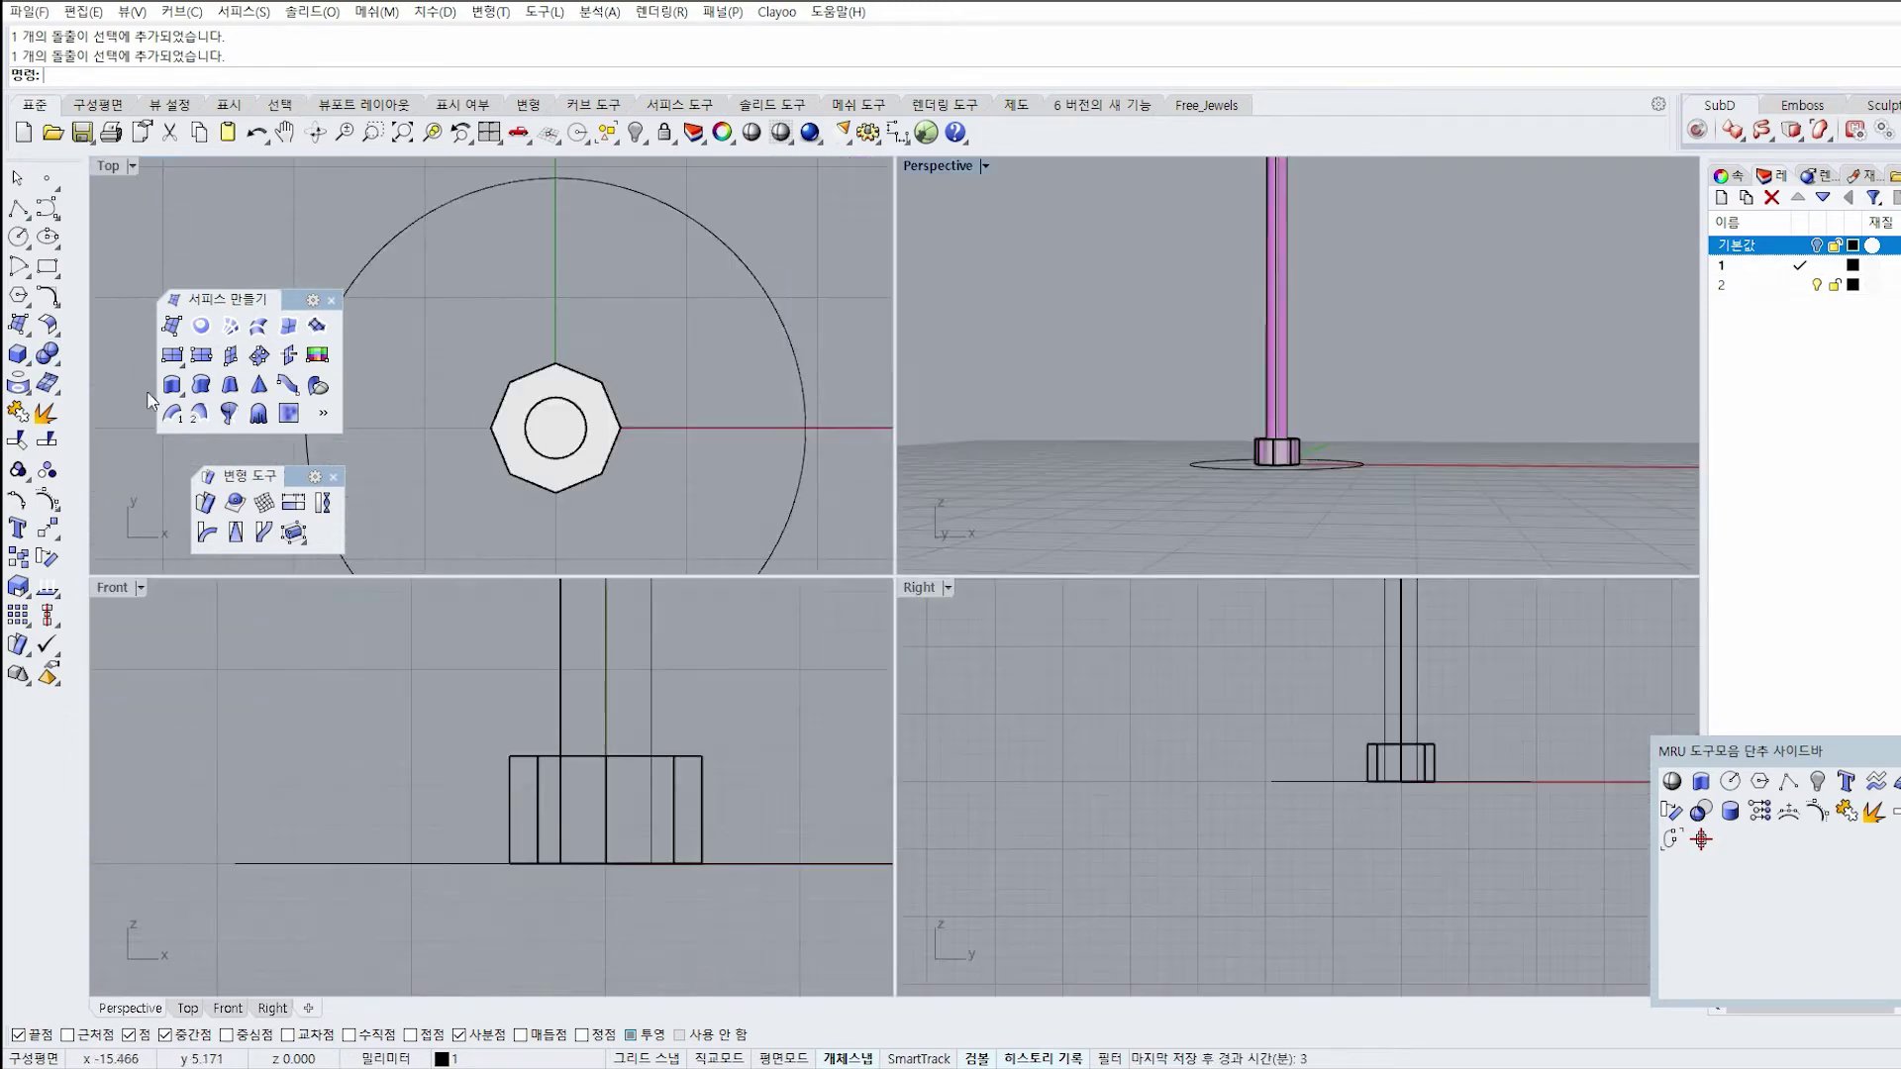
pyautogui.doubleClick(100, 590)
pyautogui.scroll(-6, 815, 590)
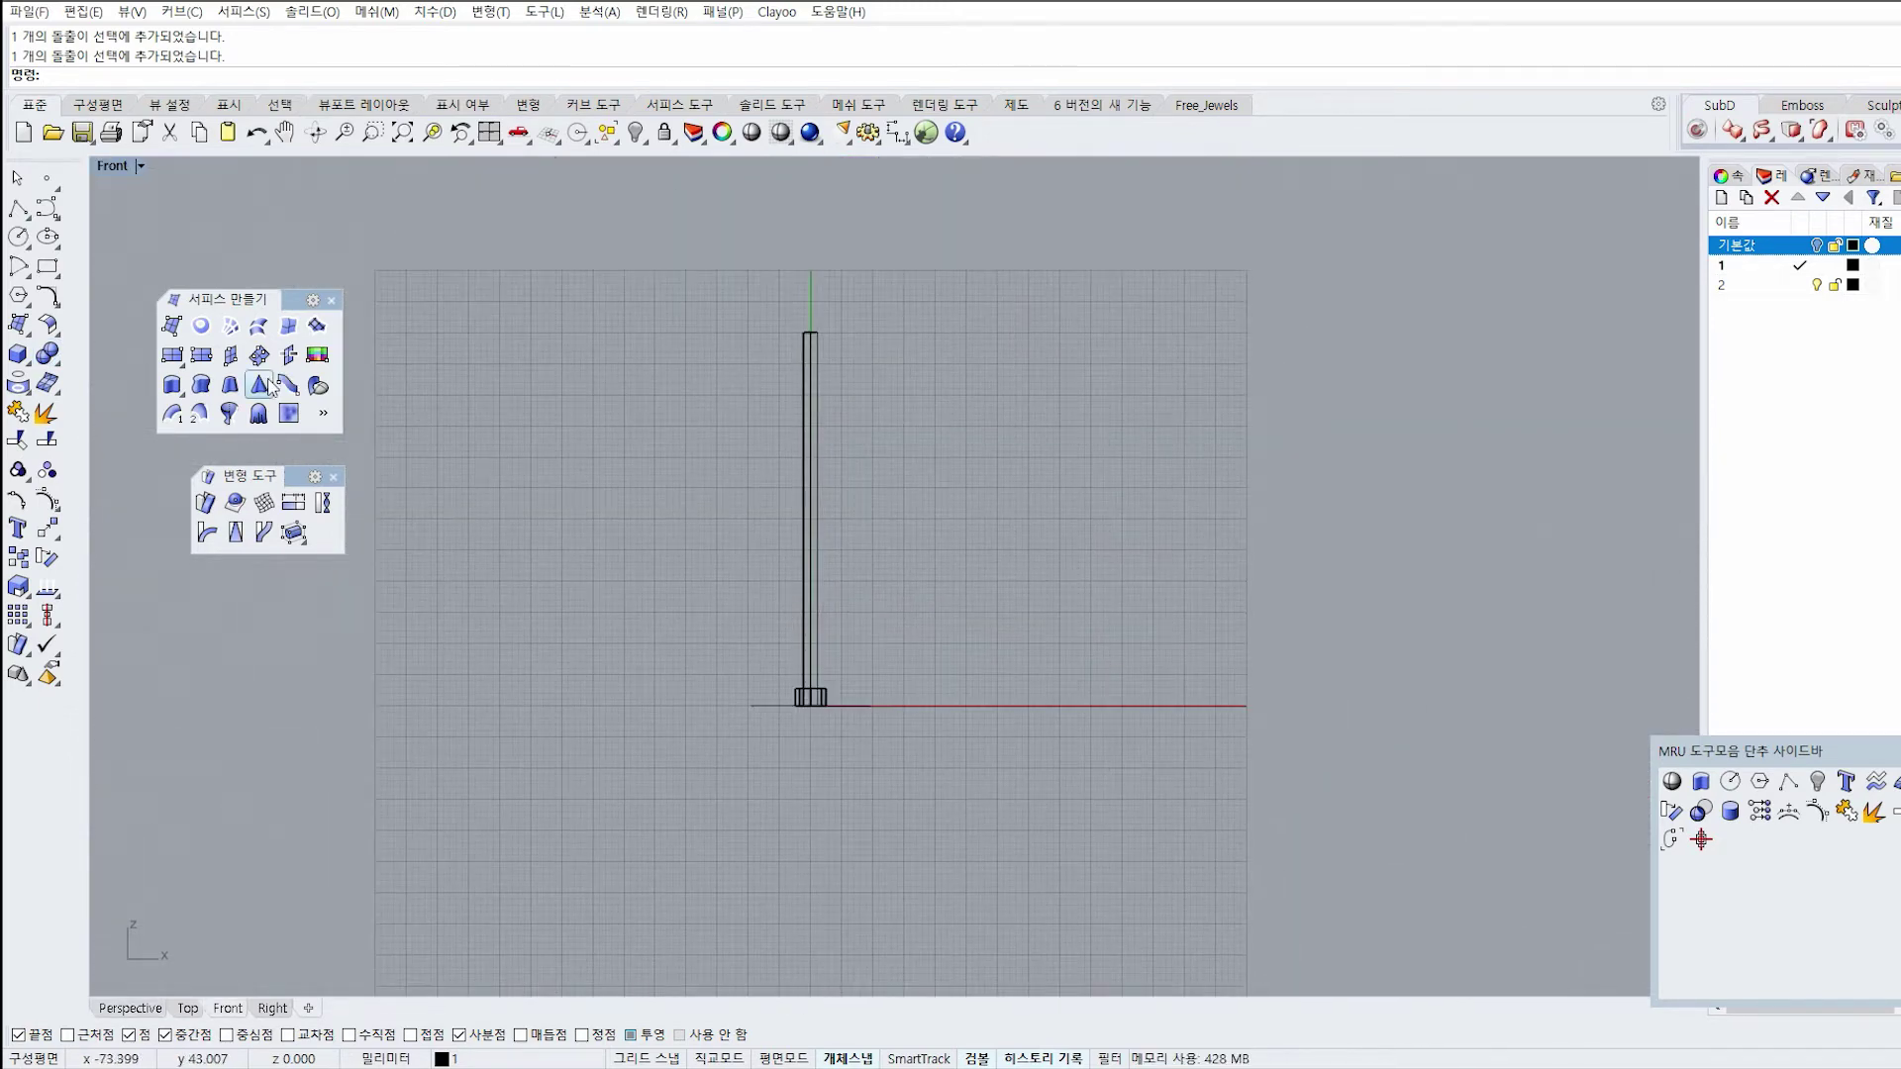
pyautogui.click(51, 212)
pyautogui.click(56, 217)
pyautogui.moveTo(172, 199); pyautogui.dragTo(476, 321)
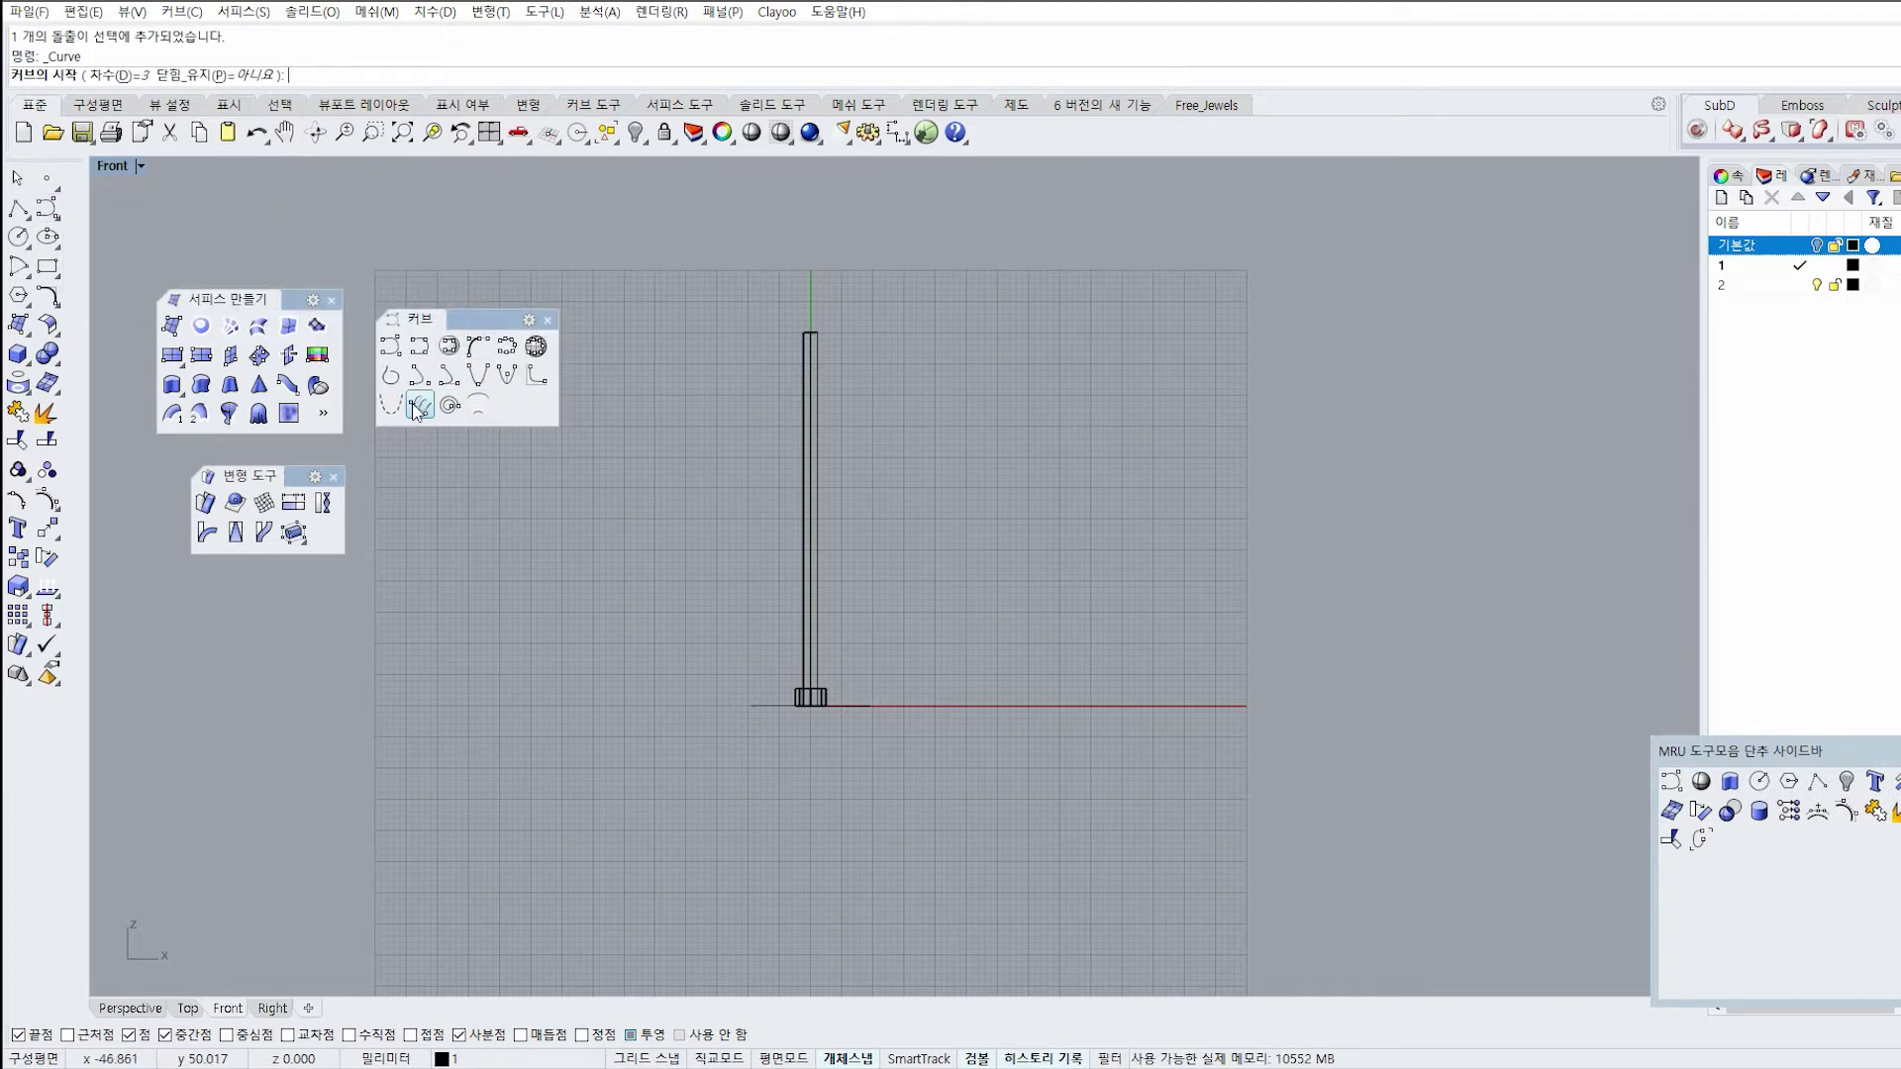
pyautogui.click(421, 406)
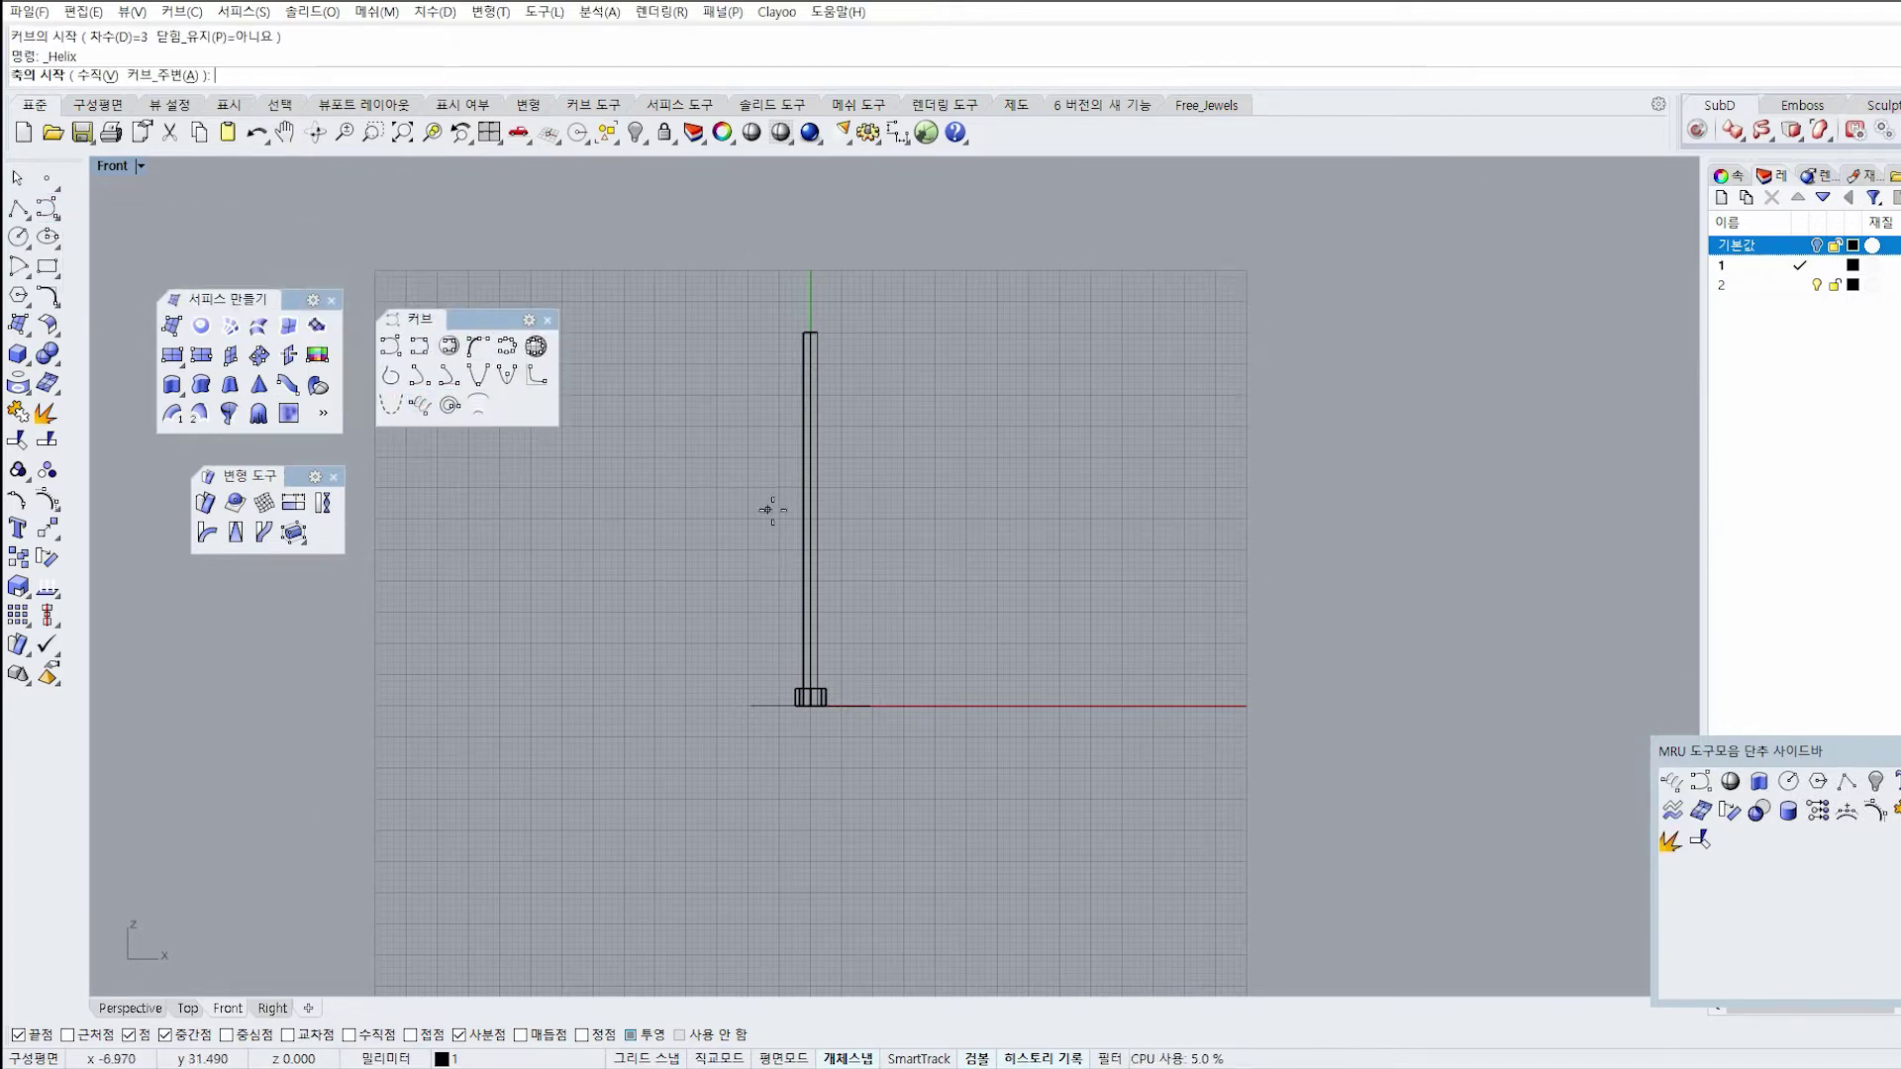
pyautogui.write('0')
pyautogui.press('Return')
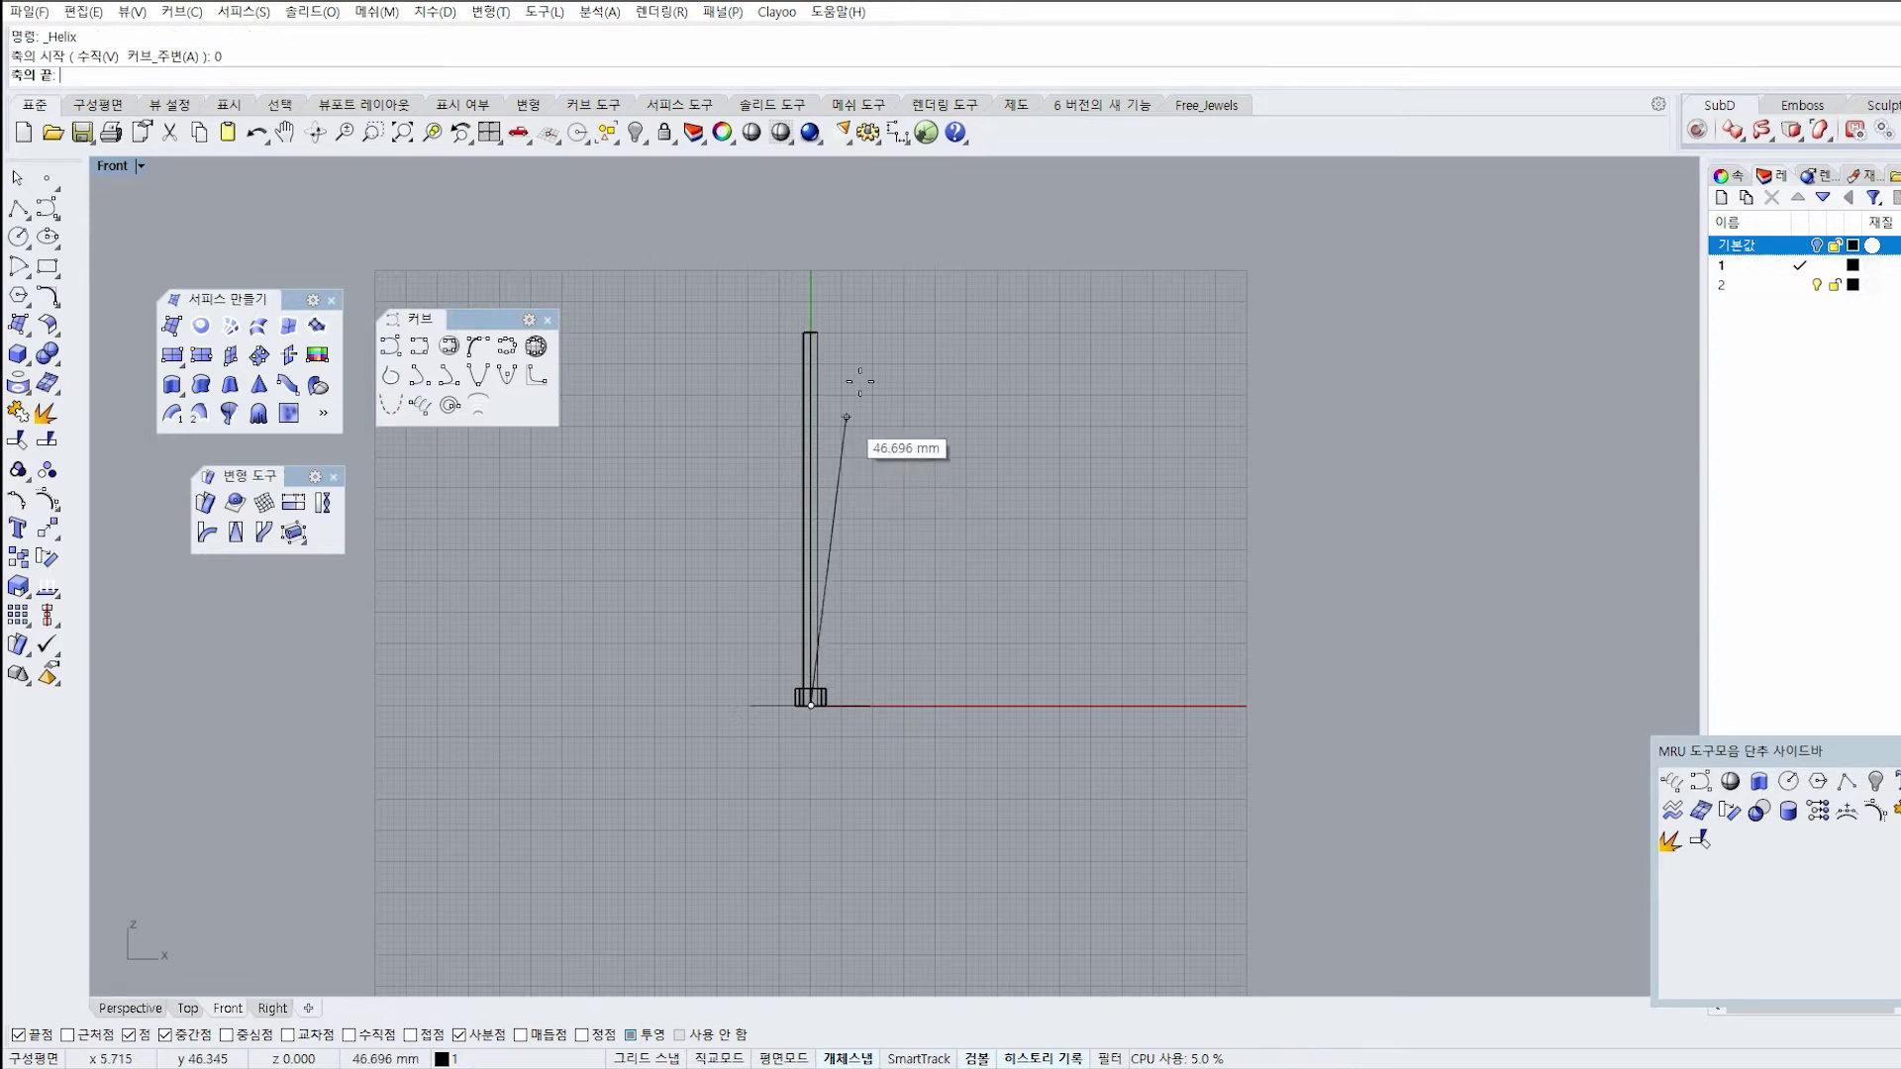
pyautogui.scroll(3, 857, 420)
pyautogui.scroll(3, 772, 282)
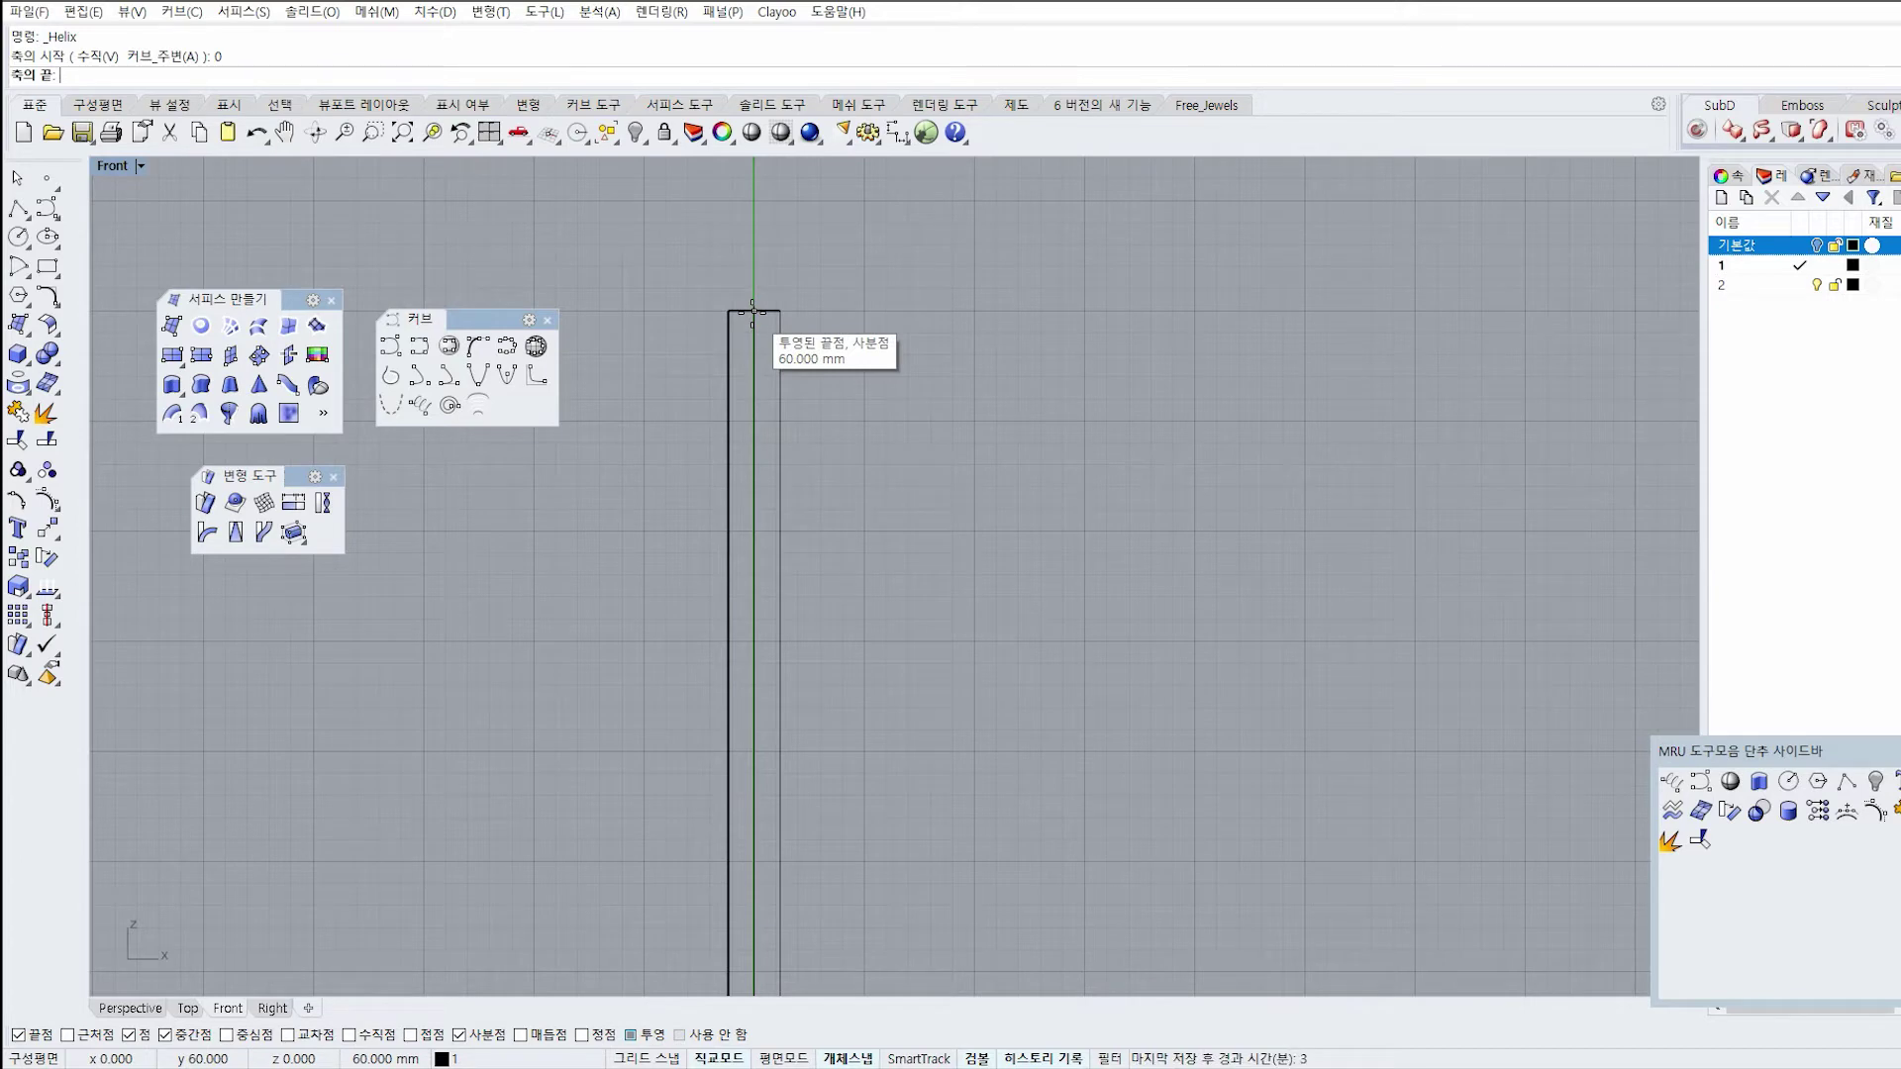
pyautogui.click(752, 310)
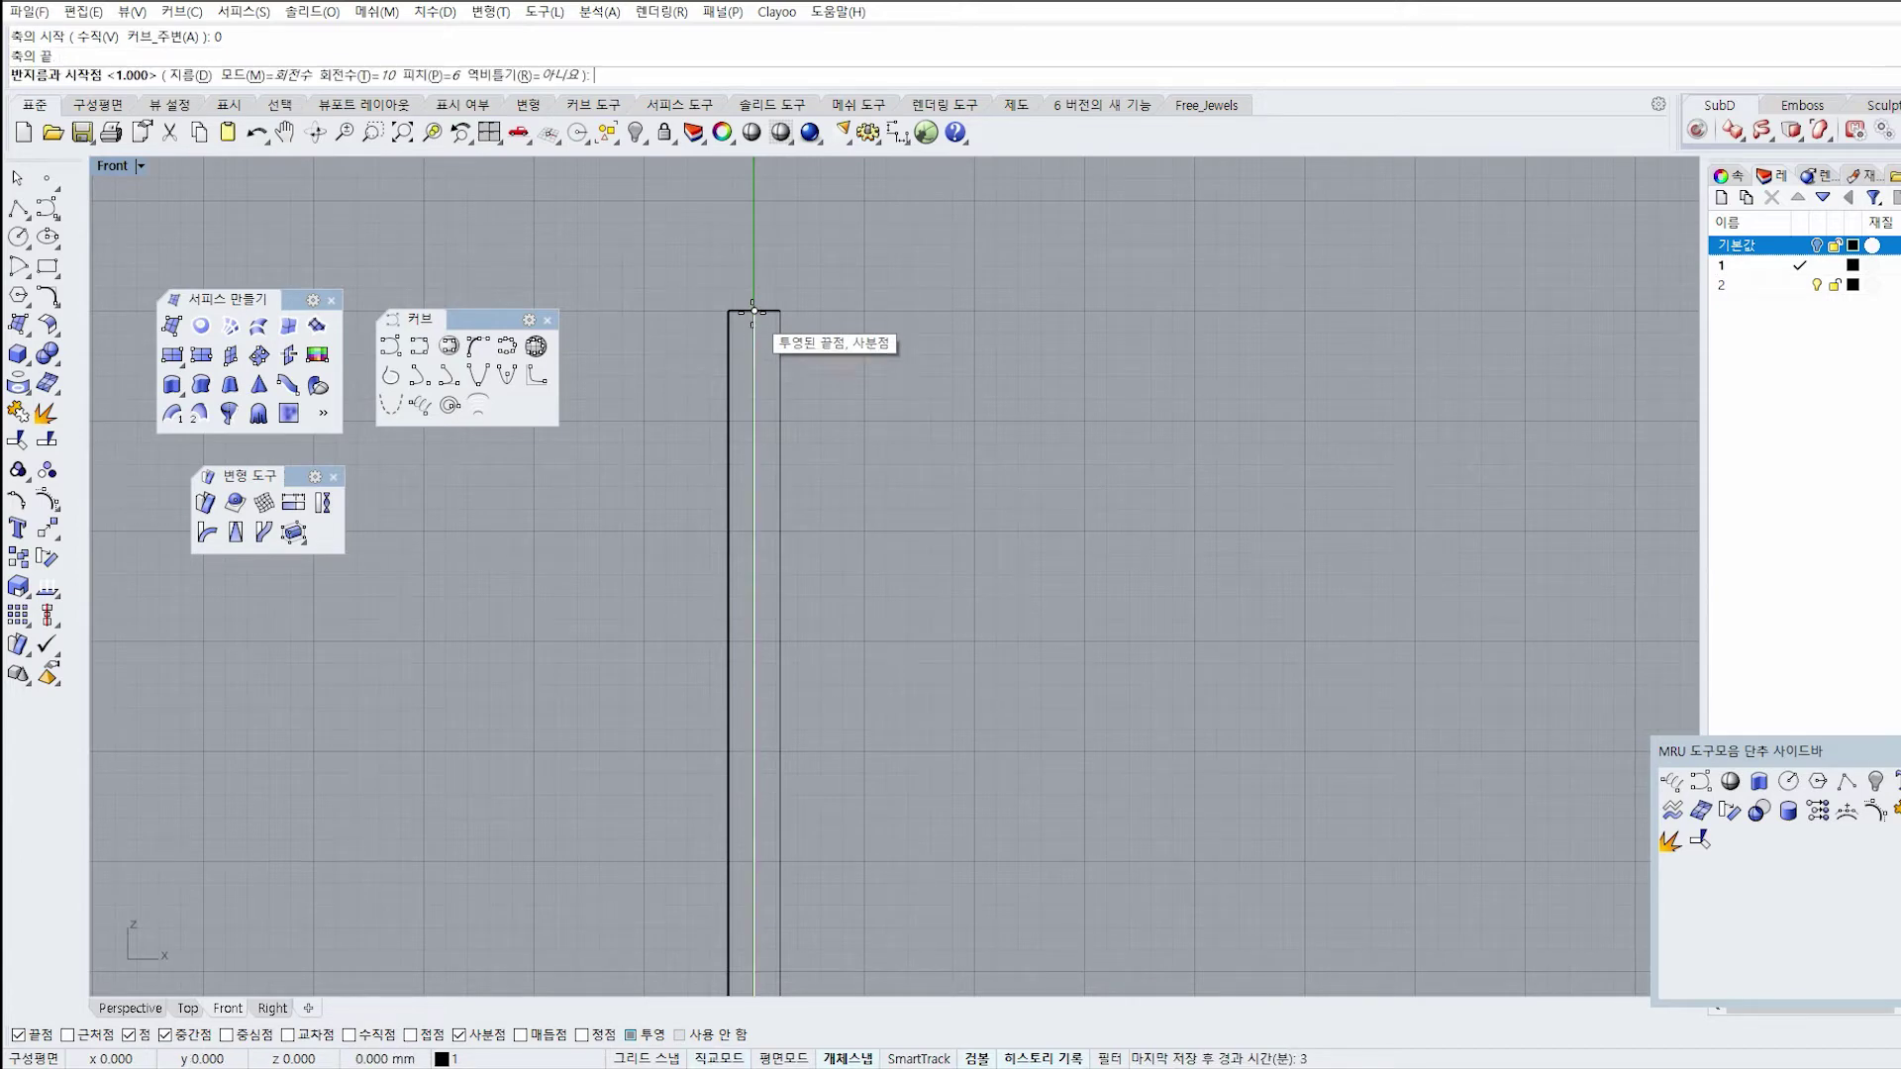
# Try the helix with 20 turns around the rod.
pyautogui.scroll(-2, 791, 366)
pyautogui.scroll(-1, 787, 356)
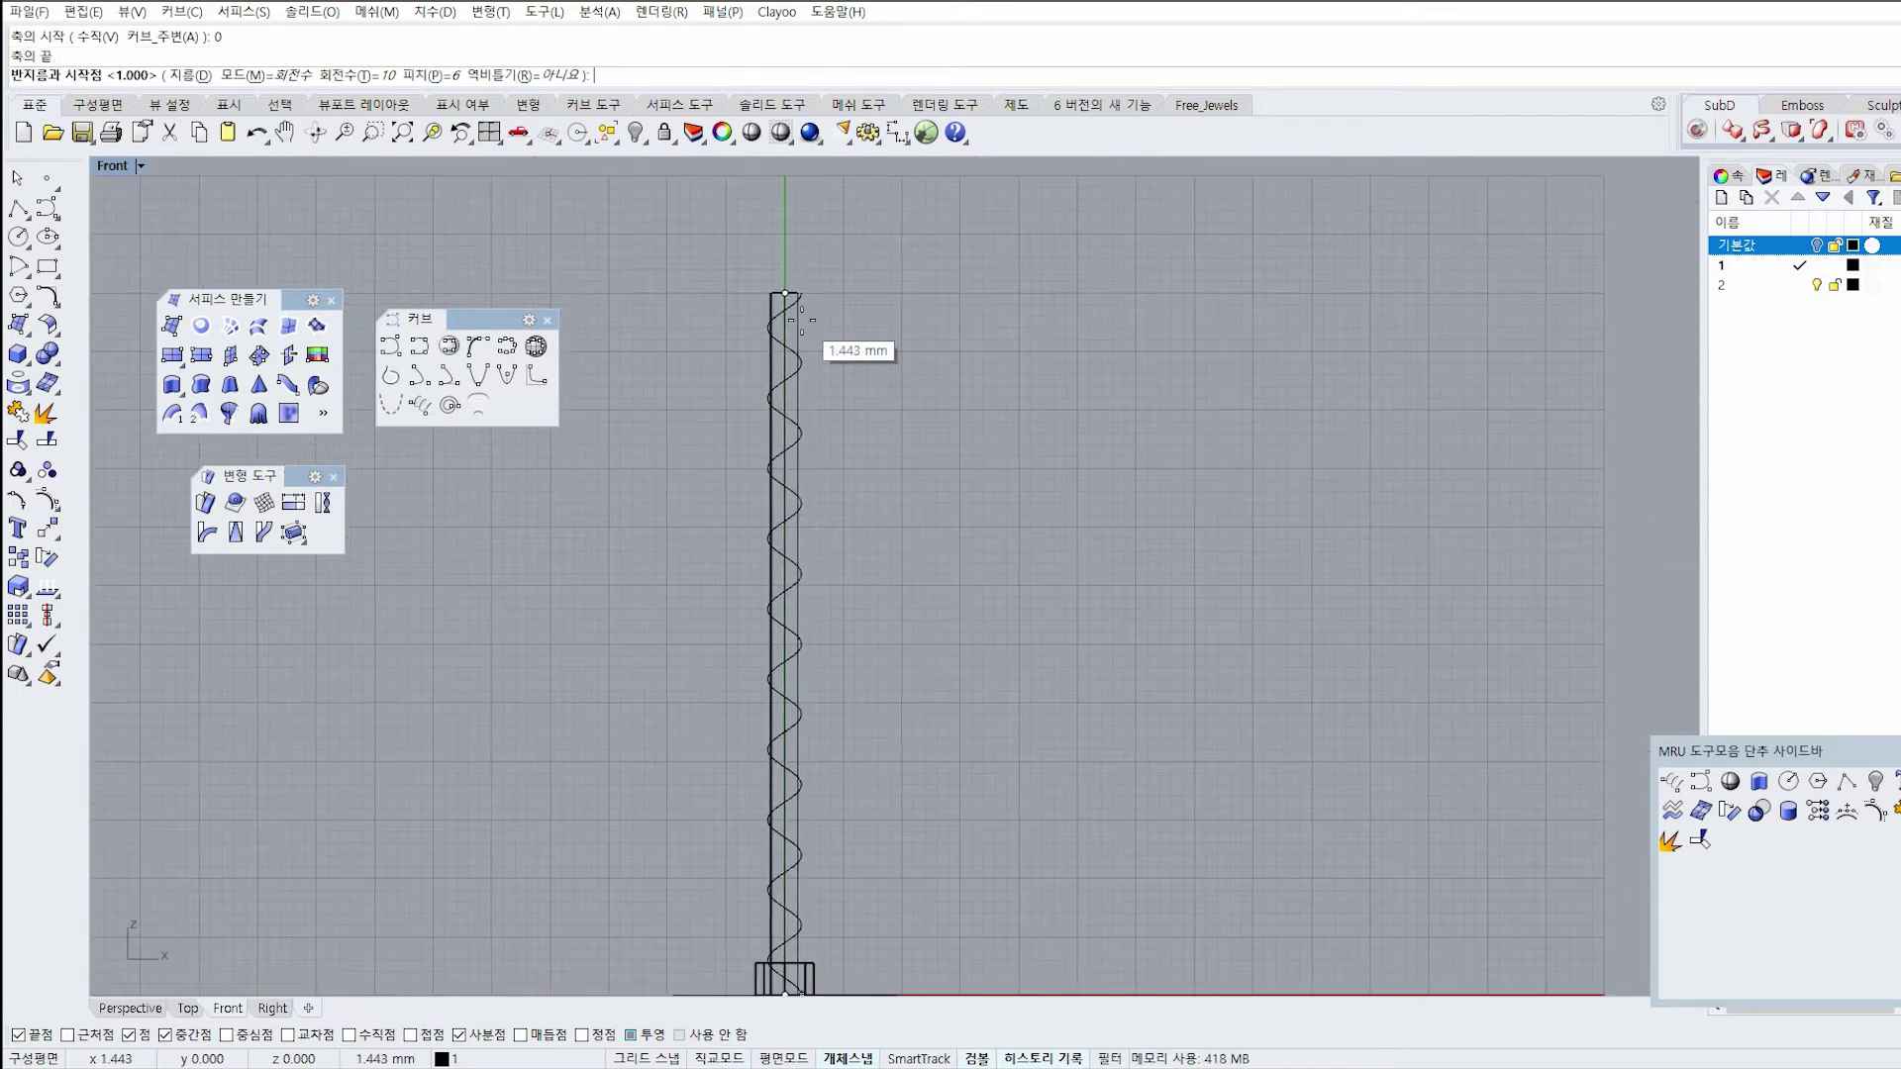
pyautogui.moveTo(800, 318); pyautogui.dragTo(841, 299, button='right')
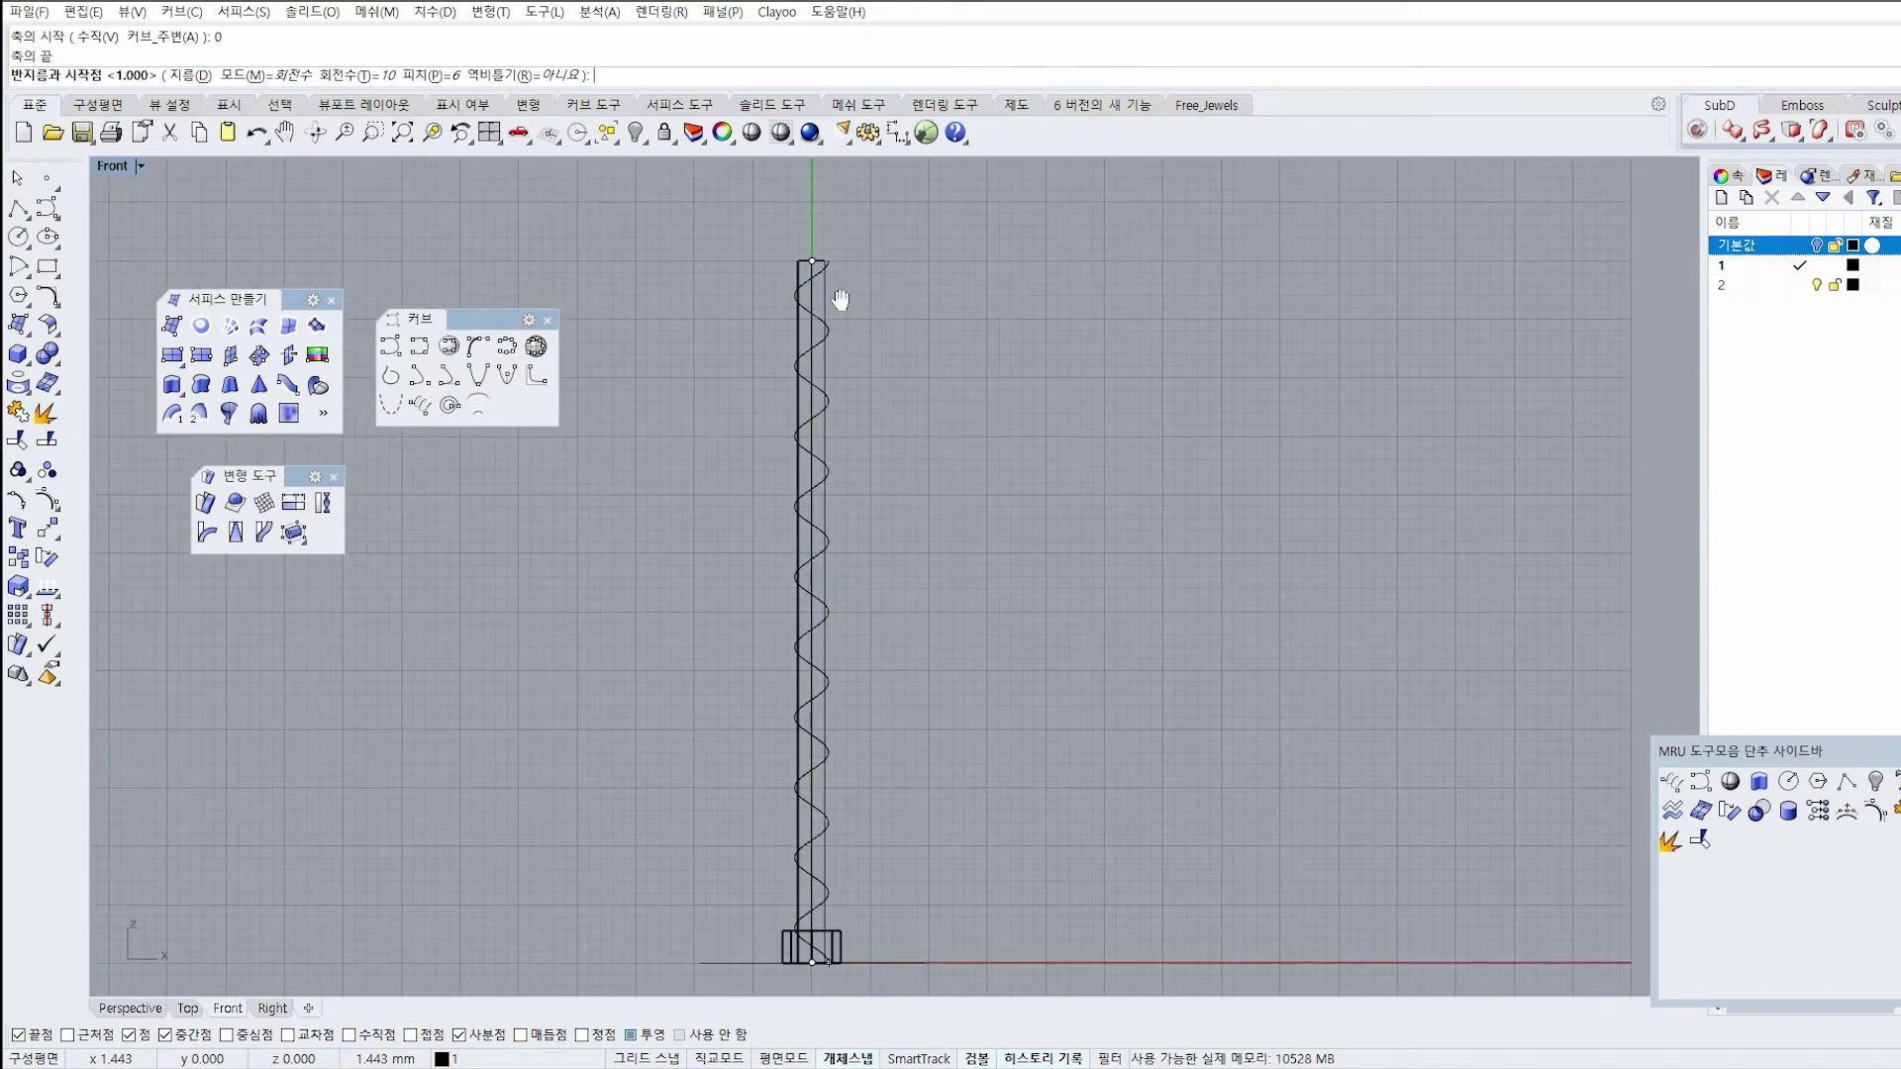
pyautogui.click(358, 77)
pyautogui.write('20')
pyautogui.press('Return')
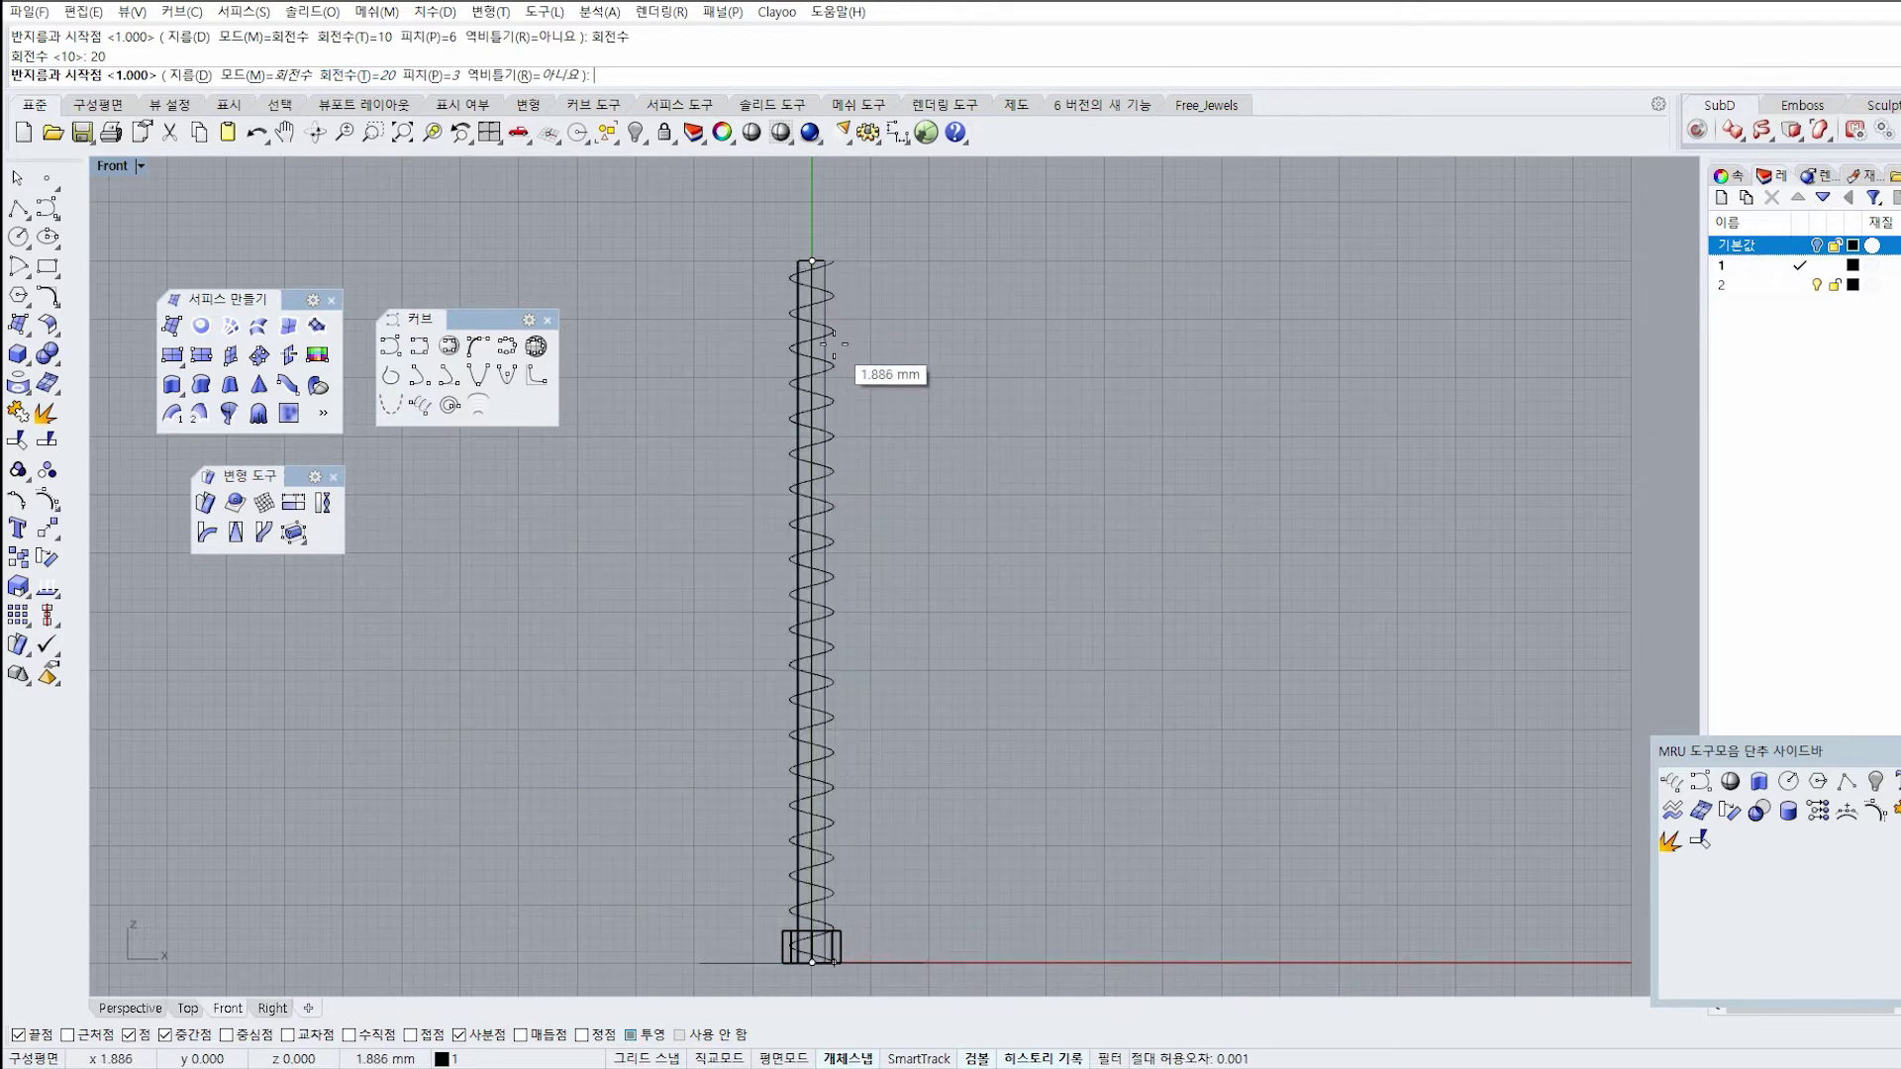
# Set the helix to 15 turns in turns mode.
pyautogui.click(384, 79)
pyautogui.write('15')
pyautogui.press('Return')
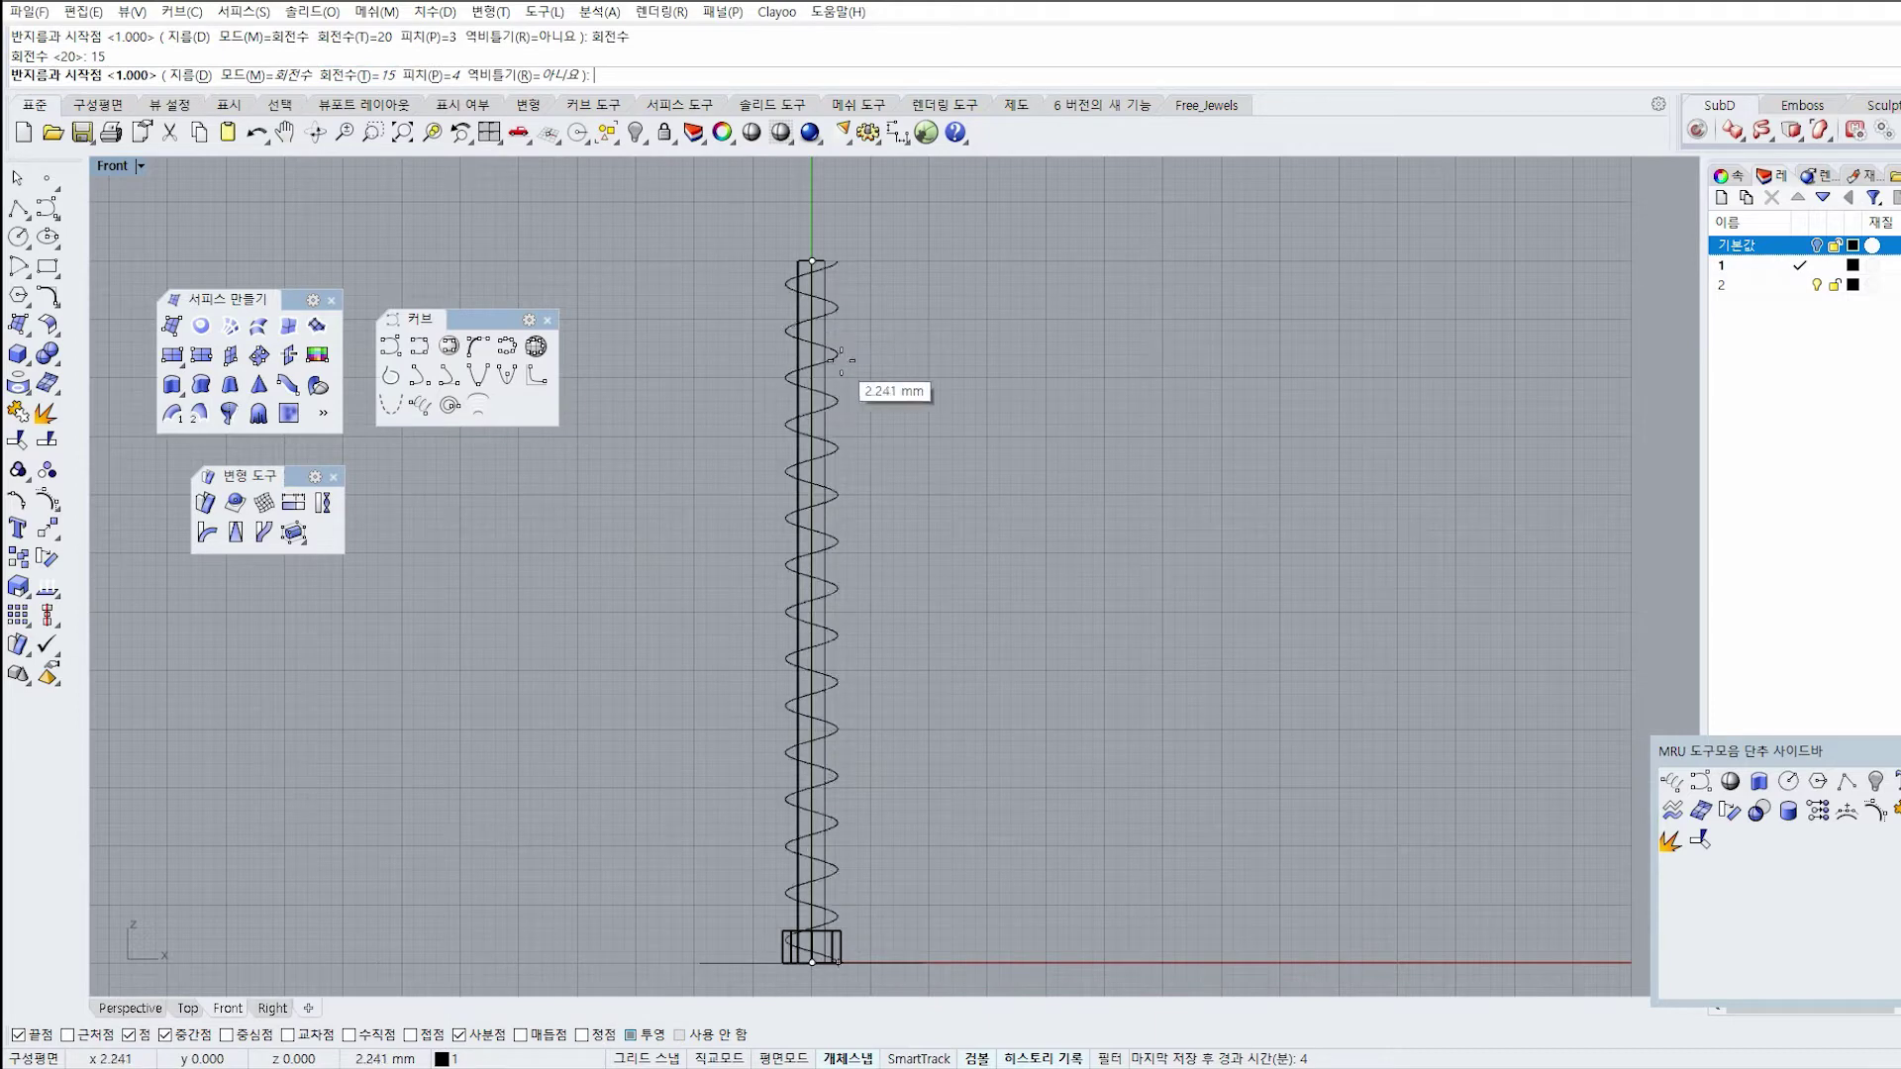
pyautogui.moveTo(843, 357); pyautogui.dragTo(884, 336, button='right')
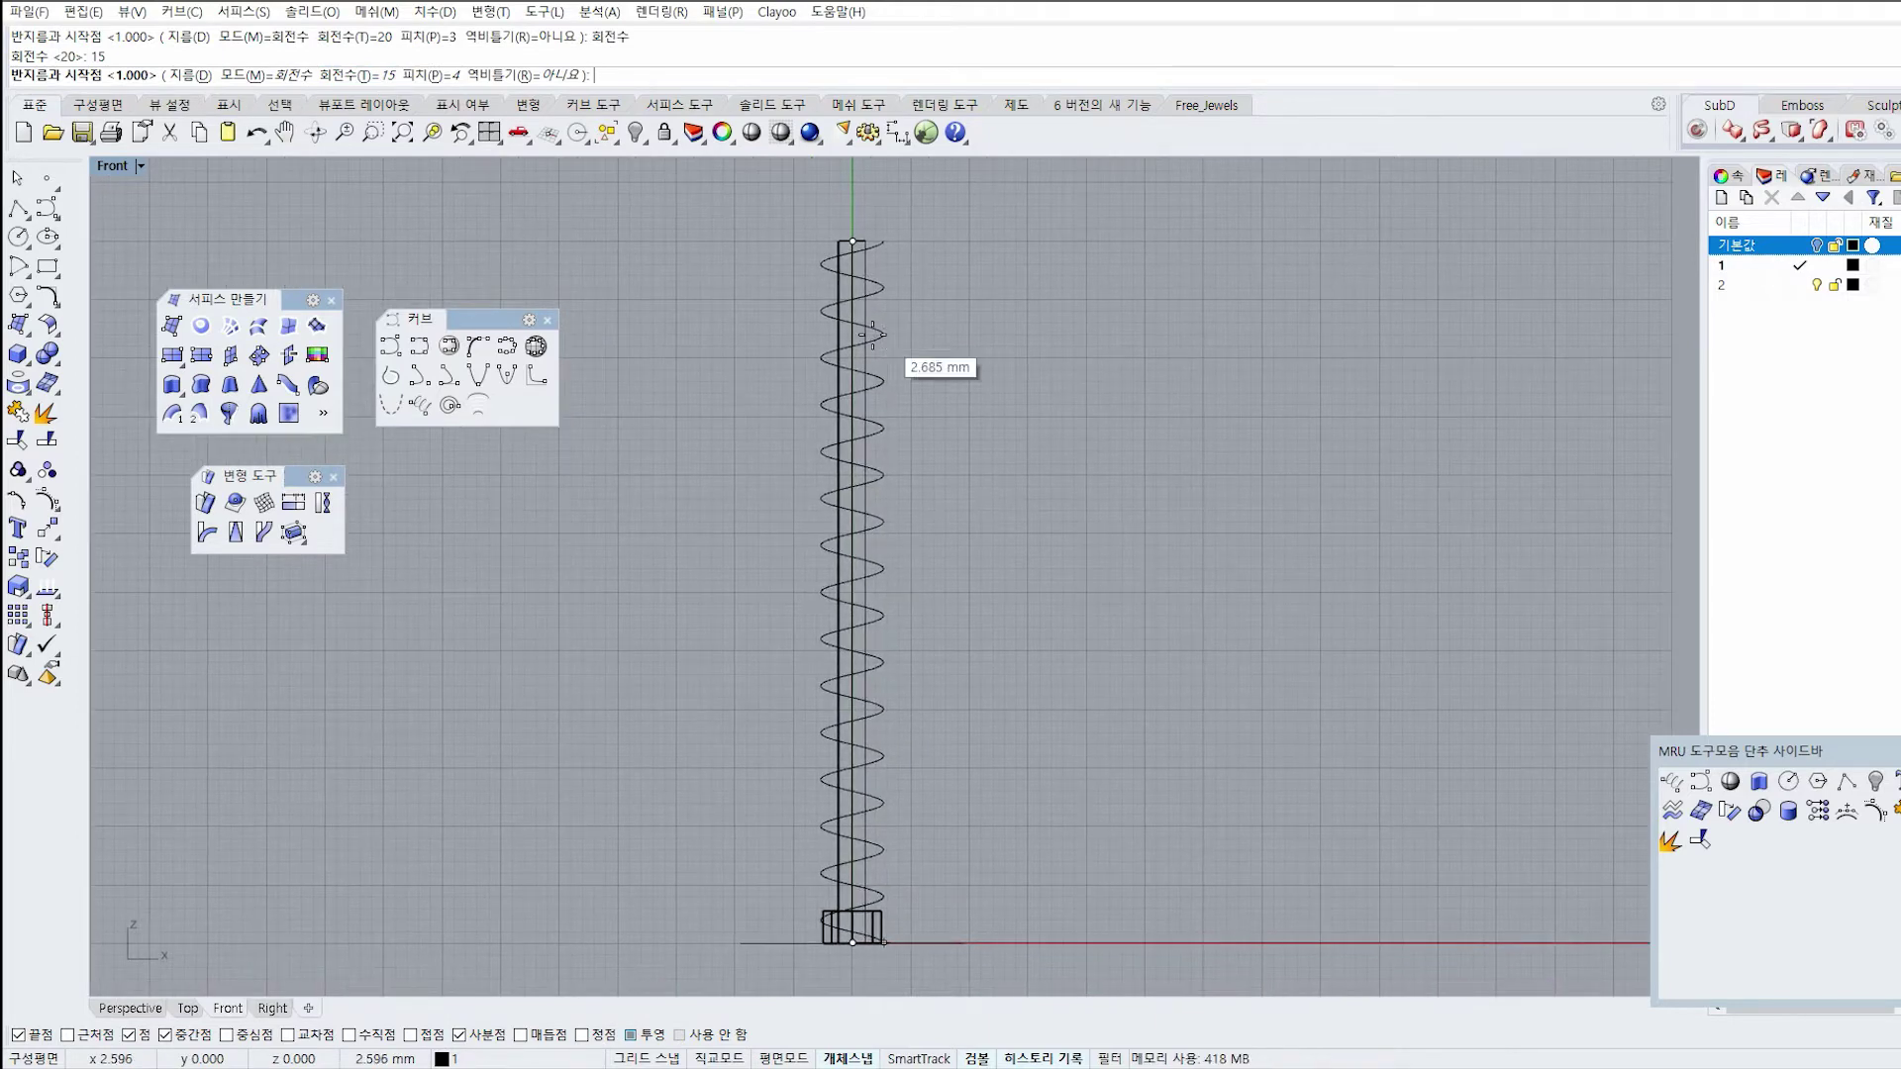
pyautogui.click(283, 79)
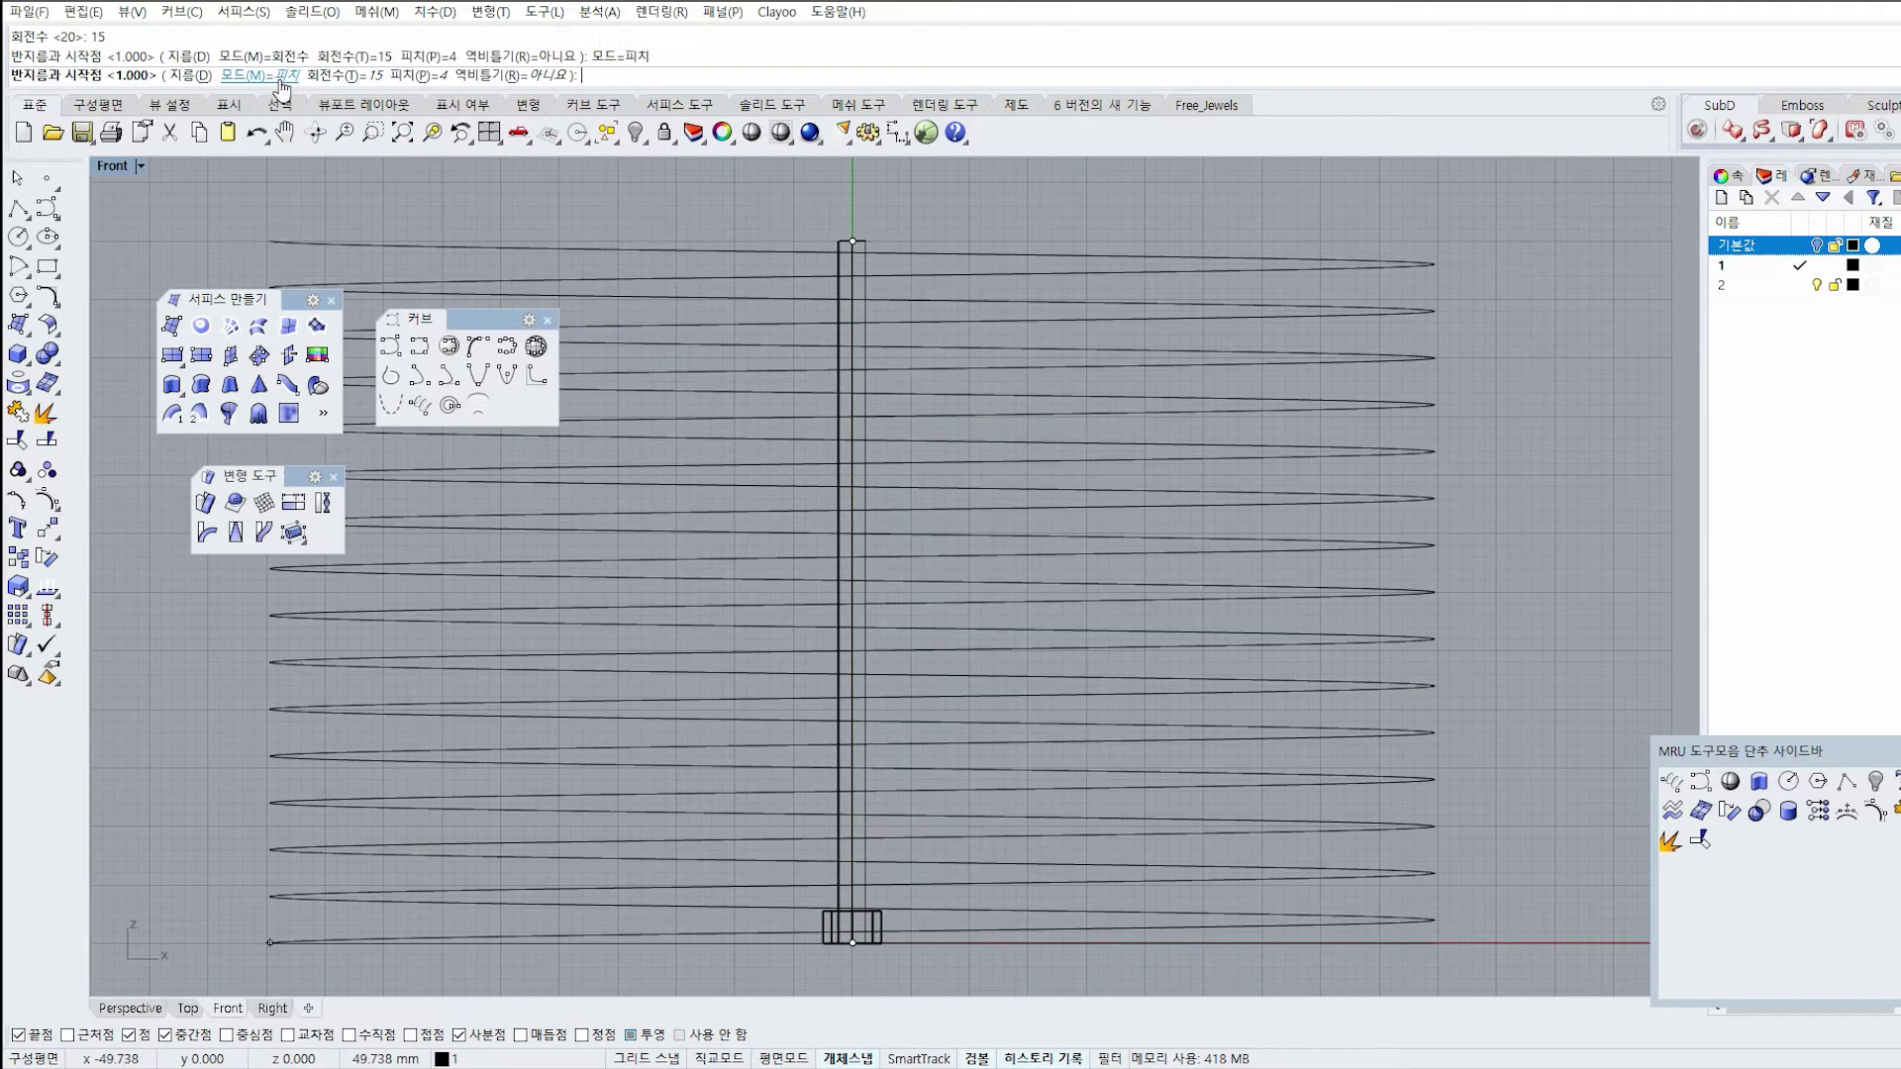
pyautogui.click(285, 79)
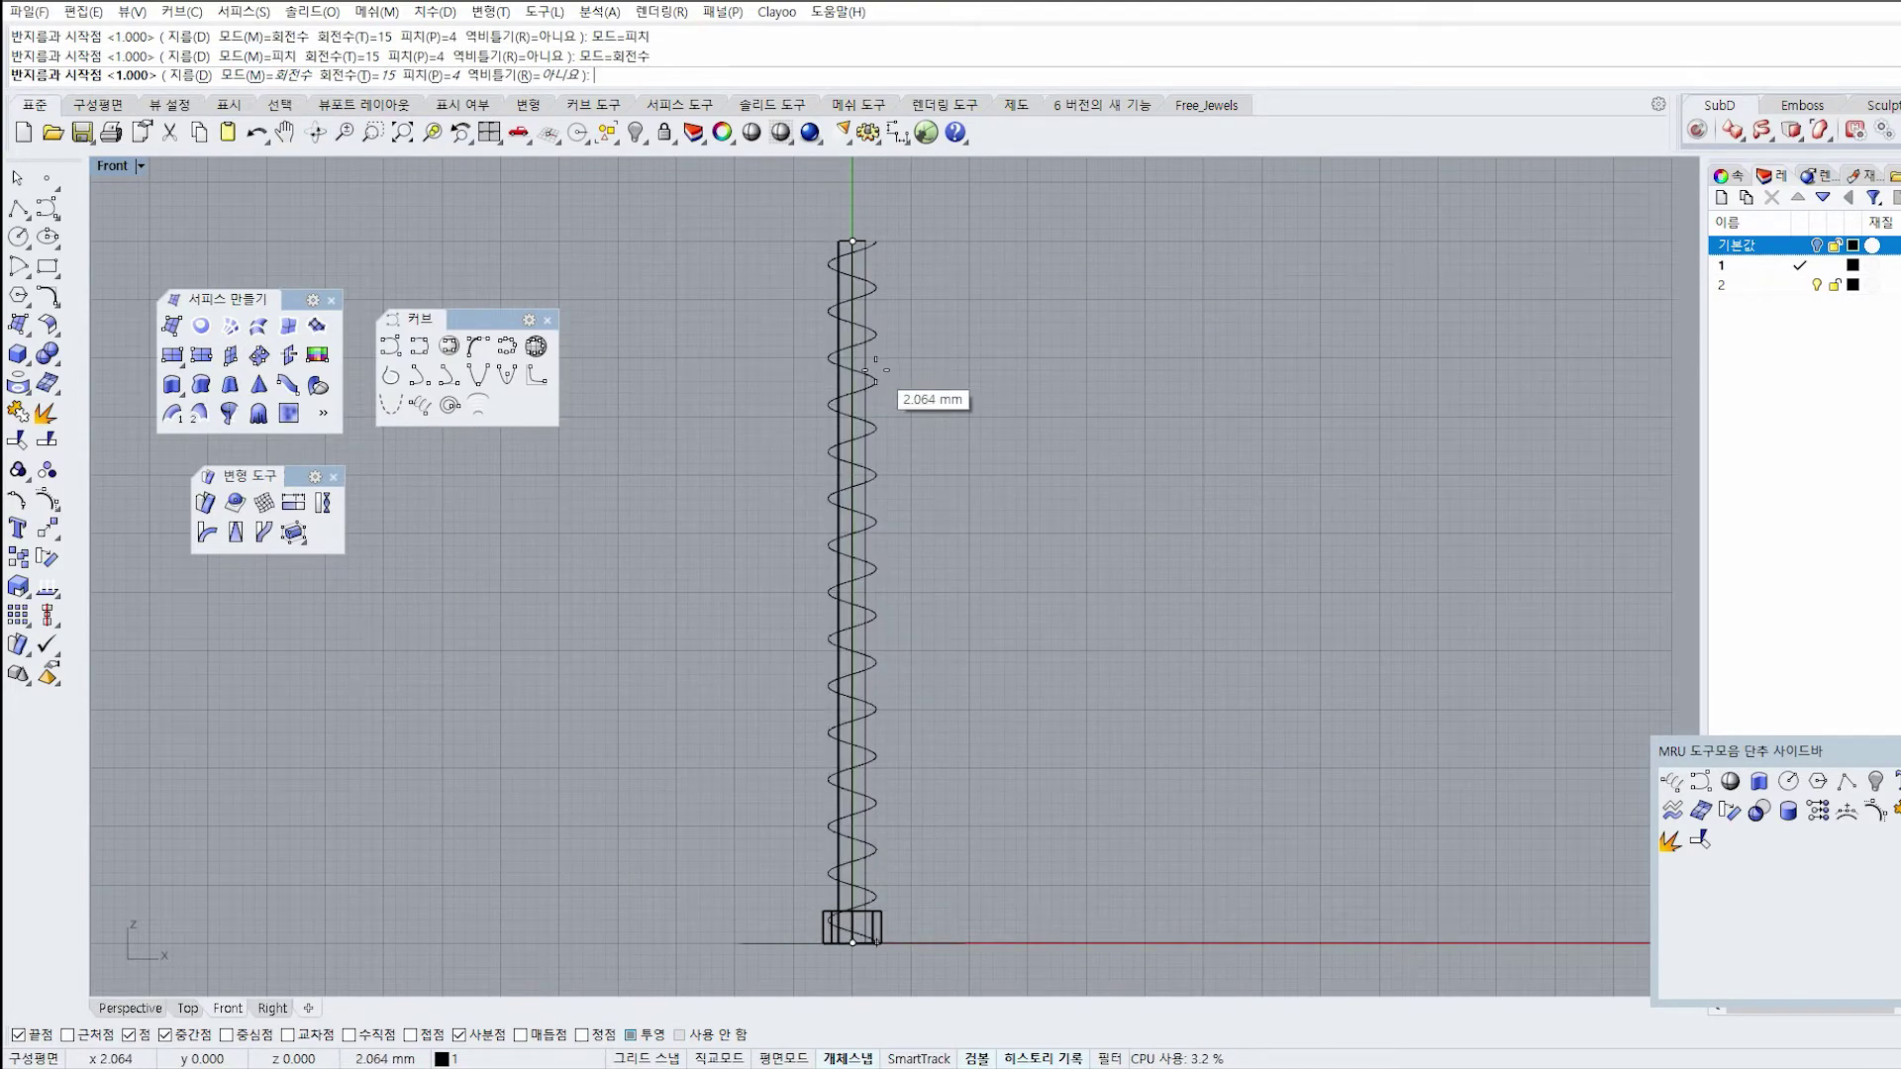
# Place the helix with a radius of about 1.21 mm, on the rod's outer surface.
pyautogui.scroll(3, 881, 391)
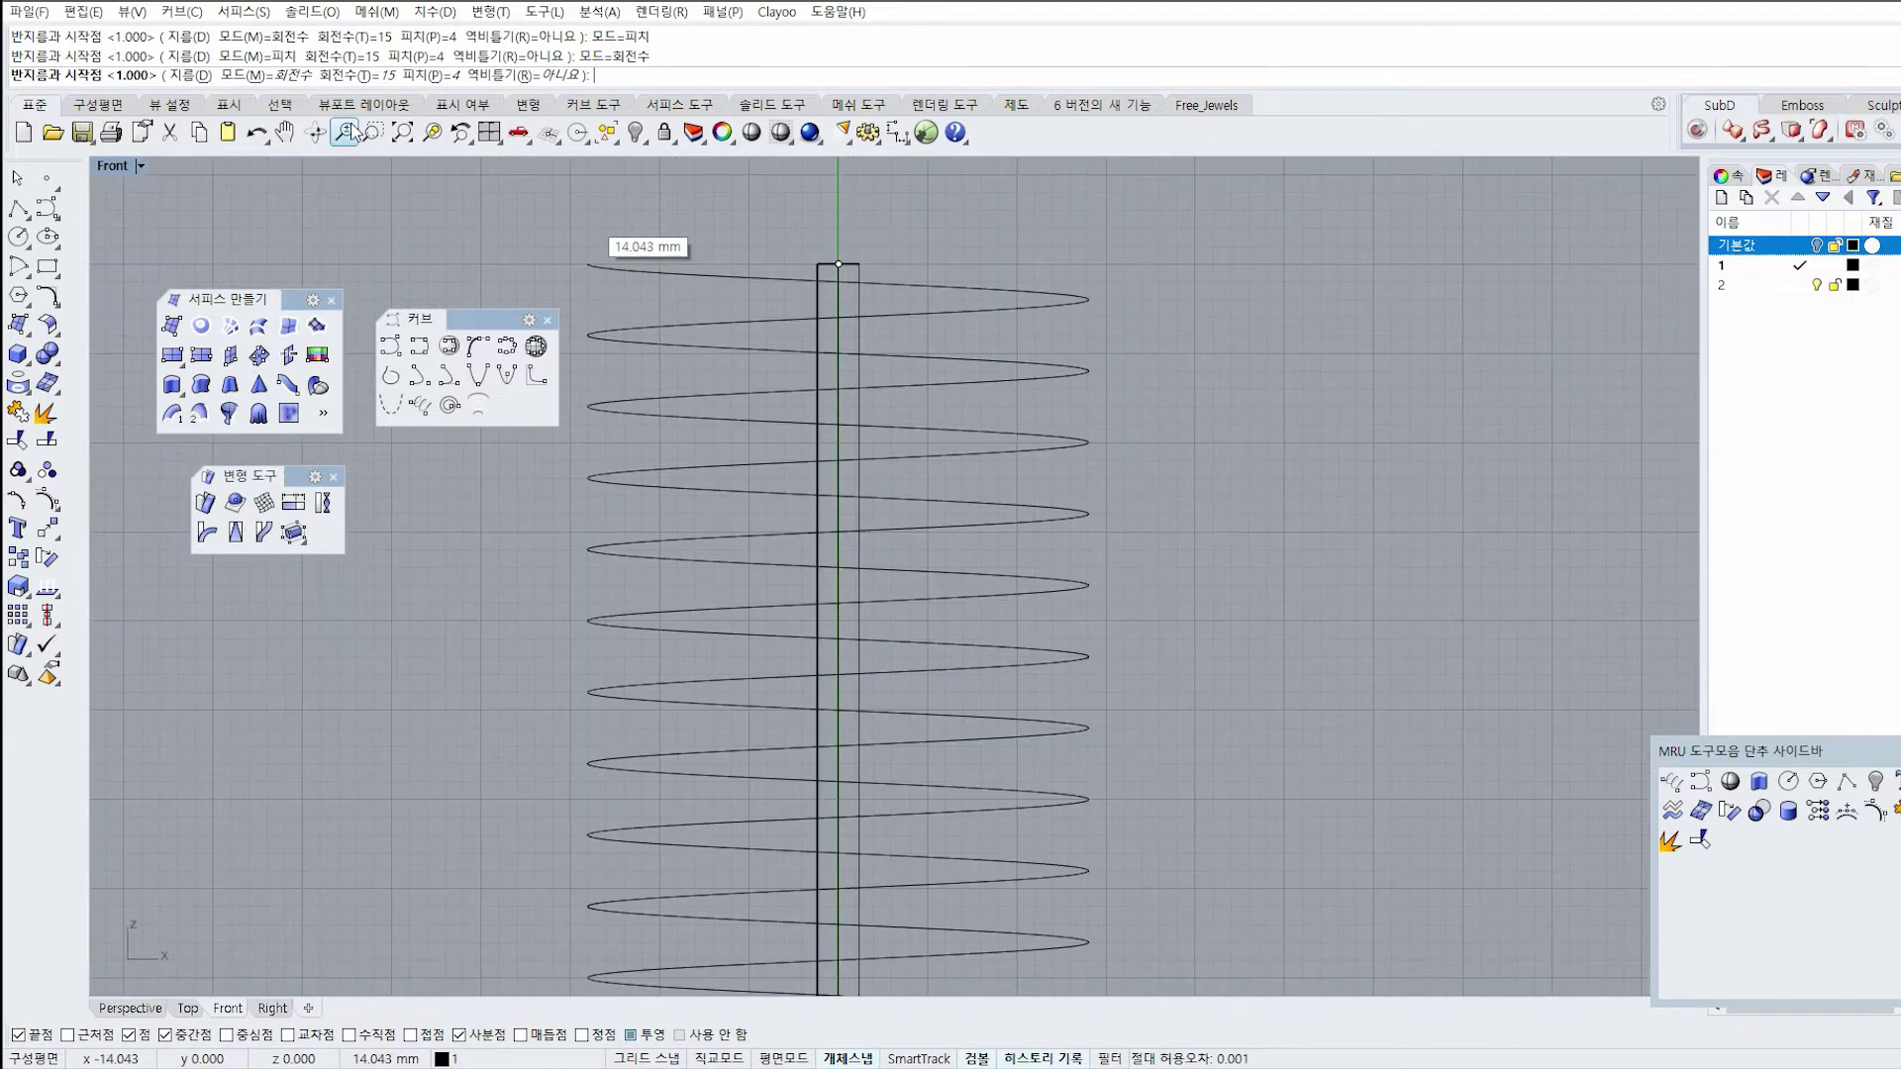
pyautogui.scroll(8, 871, 400)
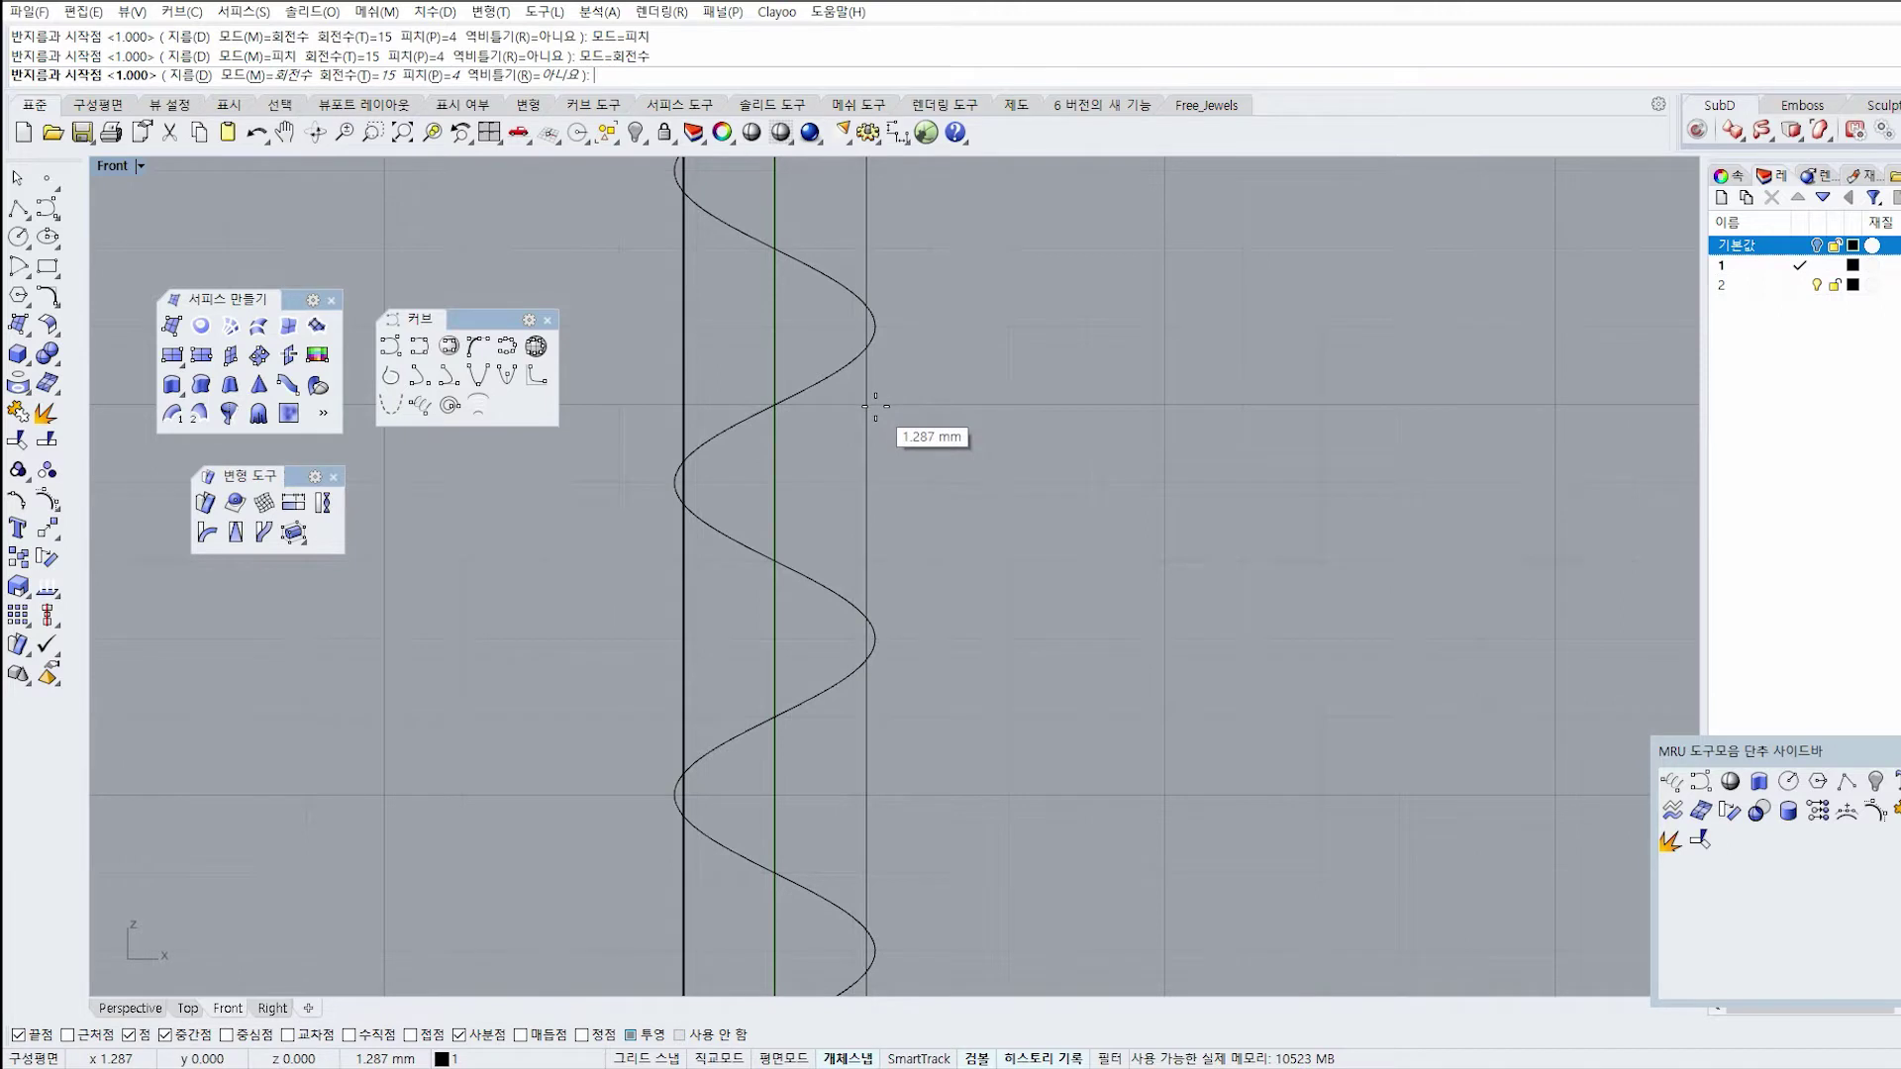
pyautogui.scroll(3, 875, 406)
pyautogui.moveTo(884, 445); pyautogui.dragTo(913, 502, button='right')
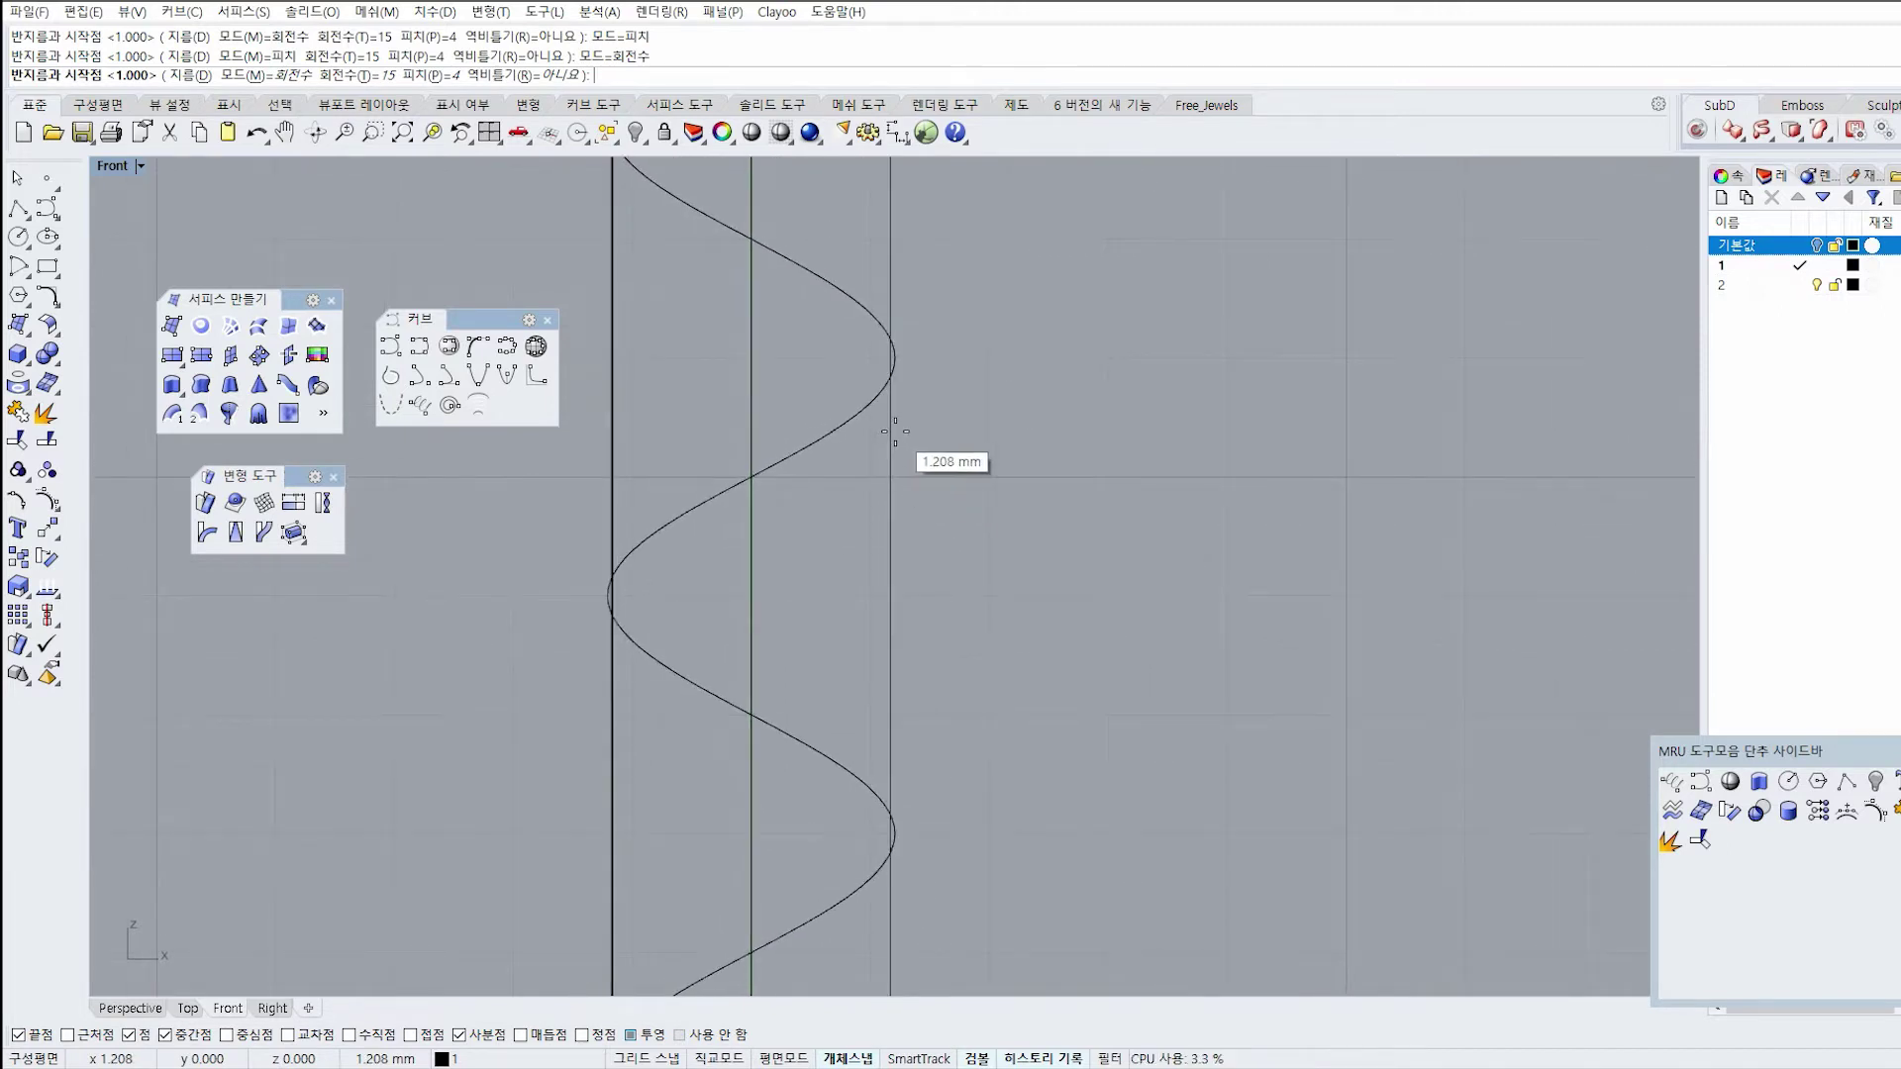
pyautogui.click(894, 432)
pyautogui.scroll(-12, 764, 526)
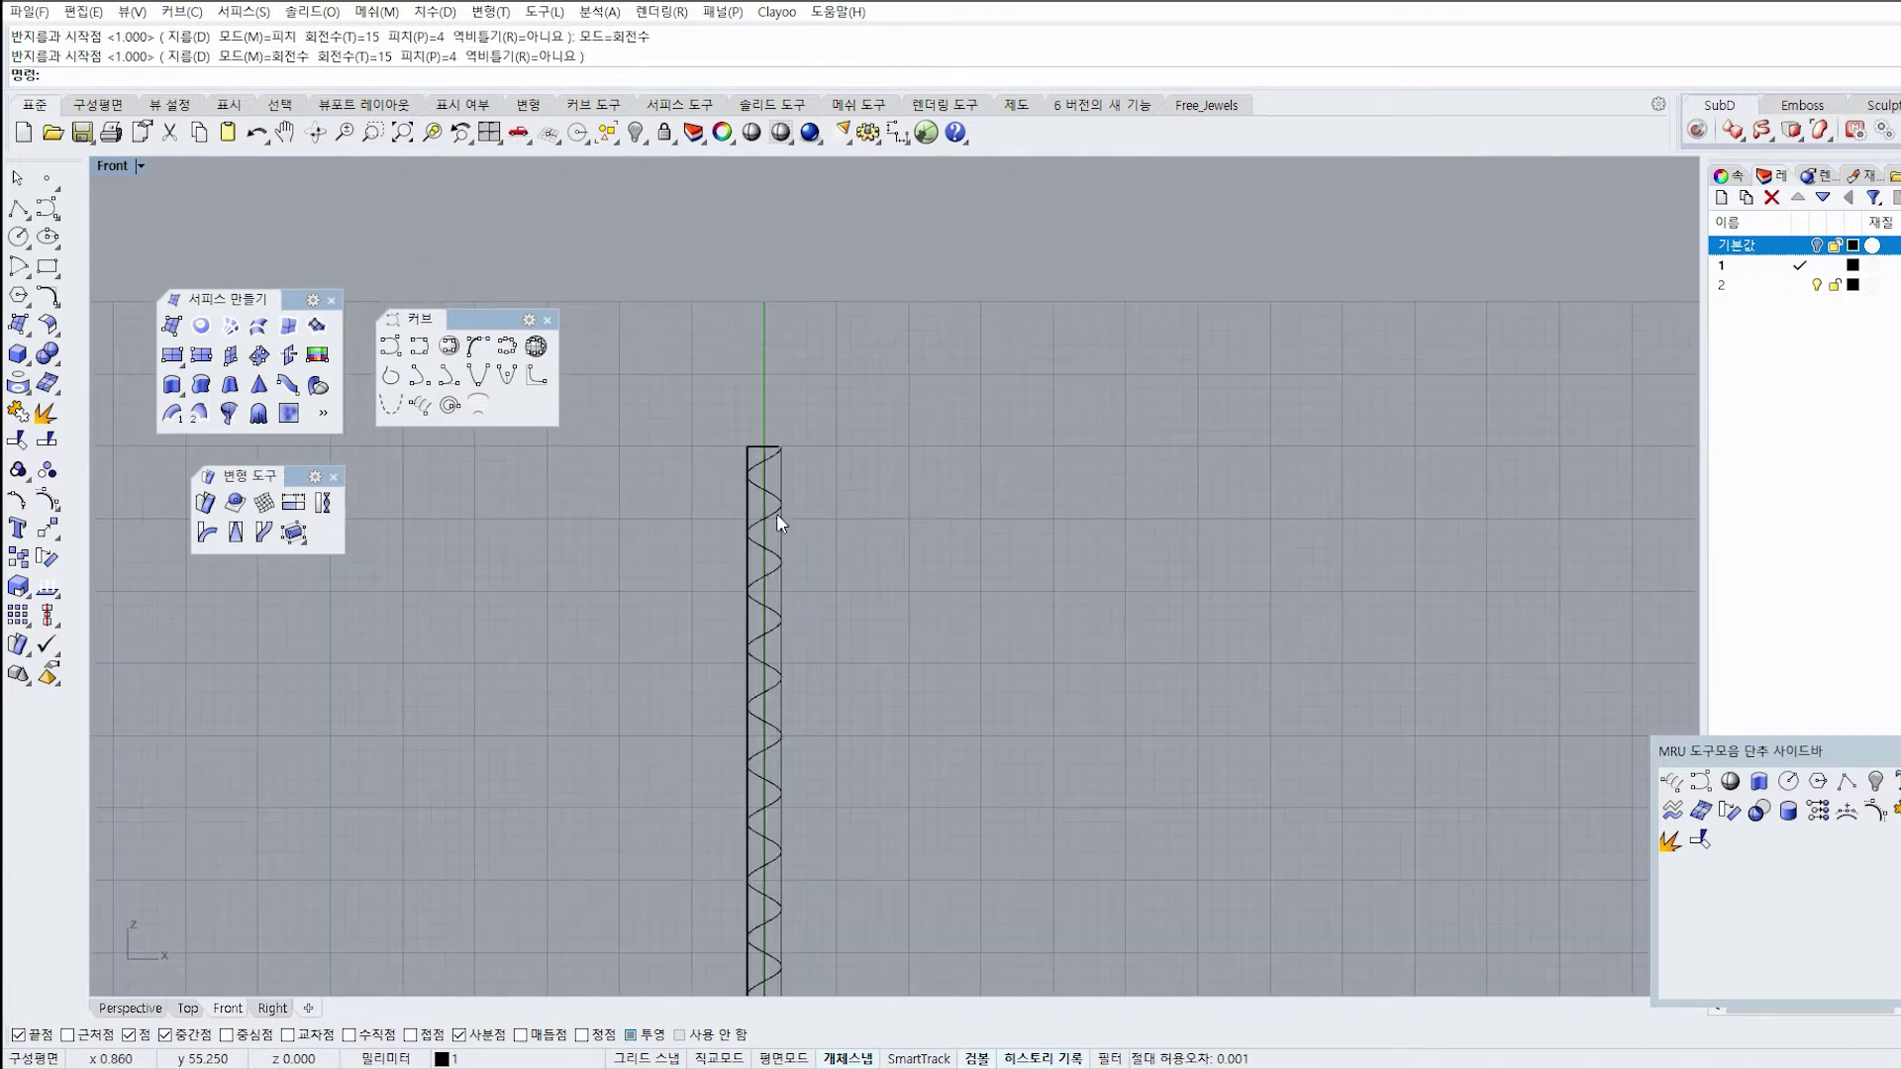
# Begin a round-capped pipe along the helix with a start radius of about 0.74 mm.
pyautogui.click(776, 512)
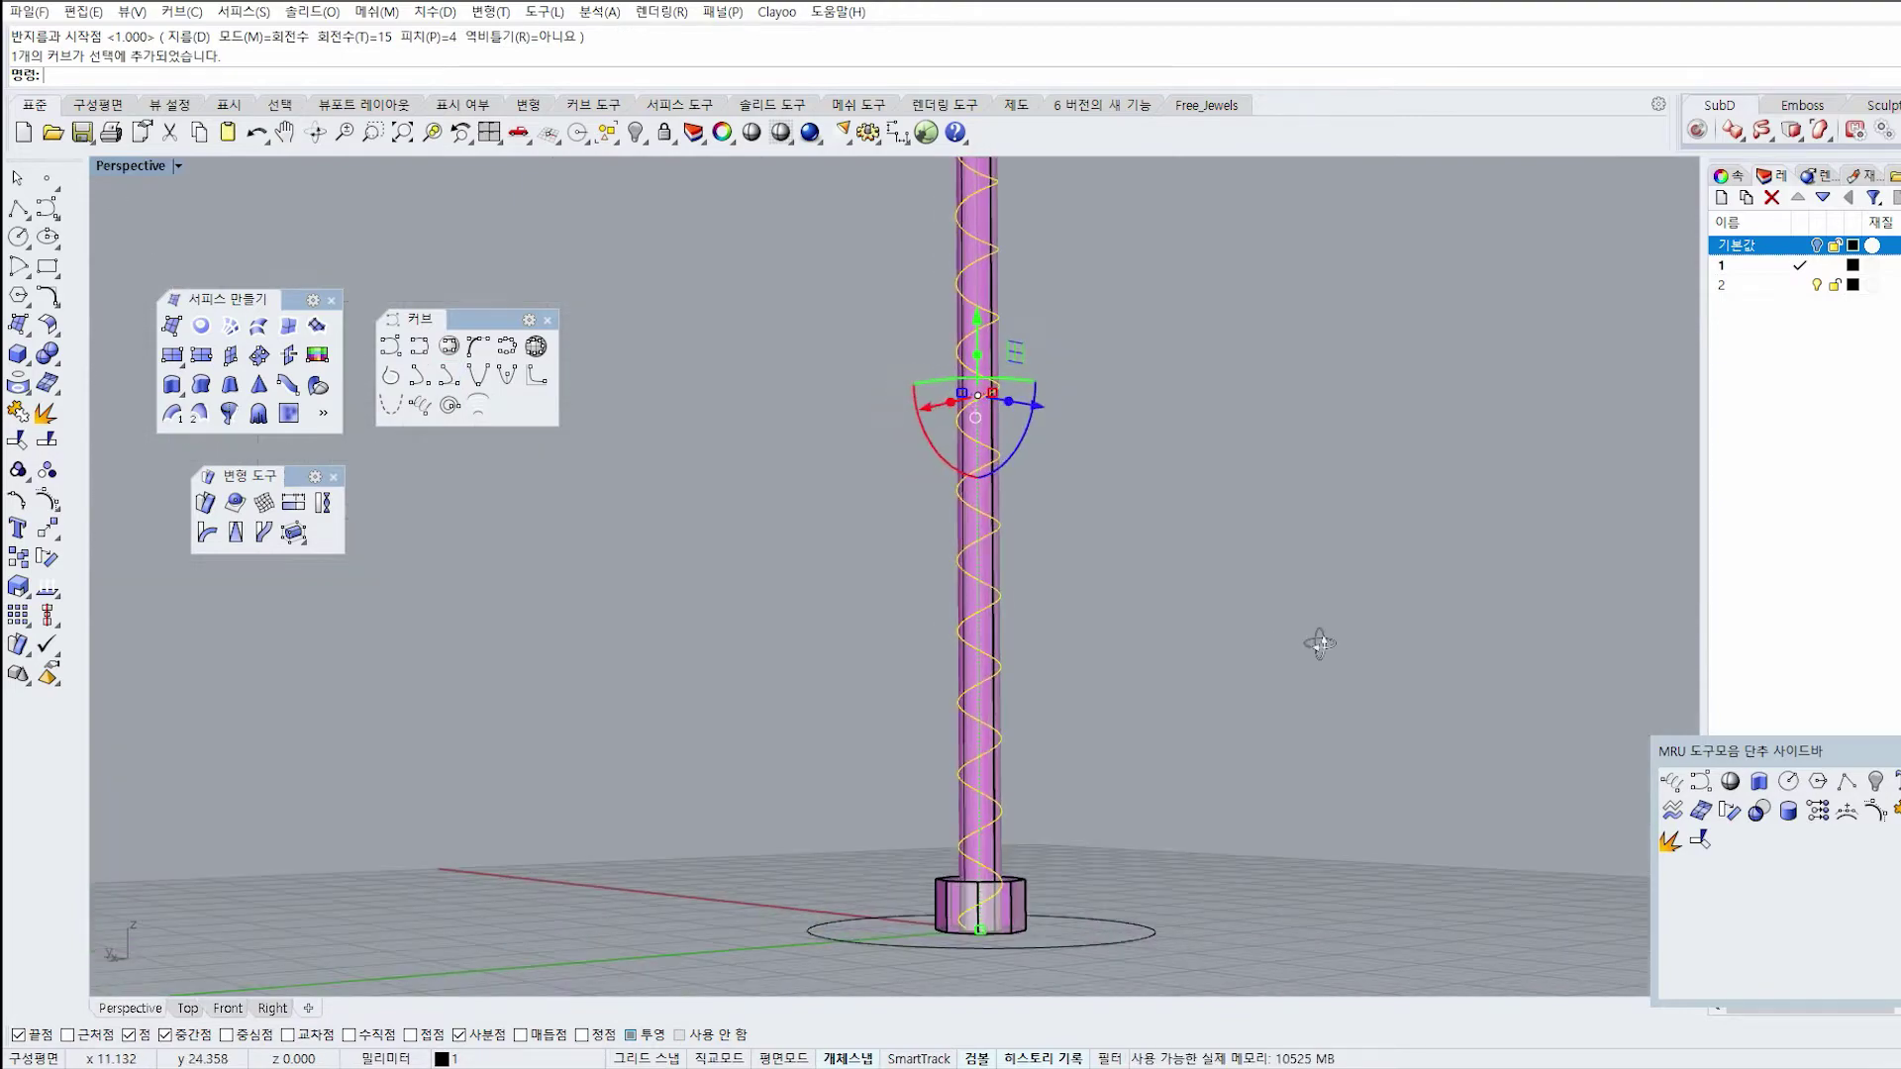
pyautogui.moveTo(1320, 644); pyautogui.dragTo(934, 713, button='right')
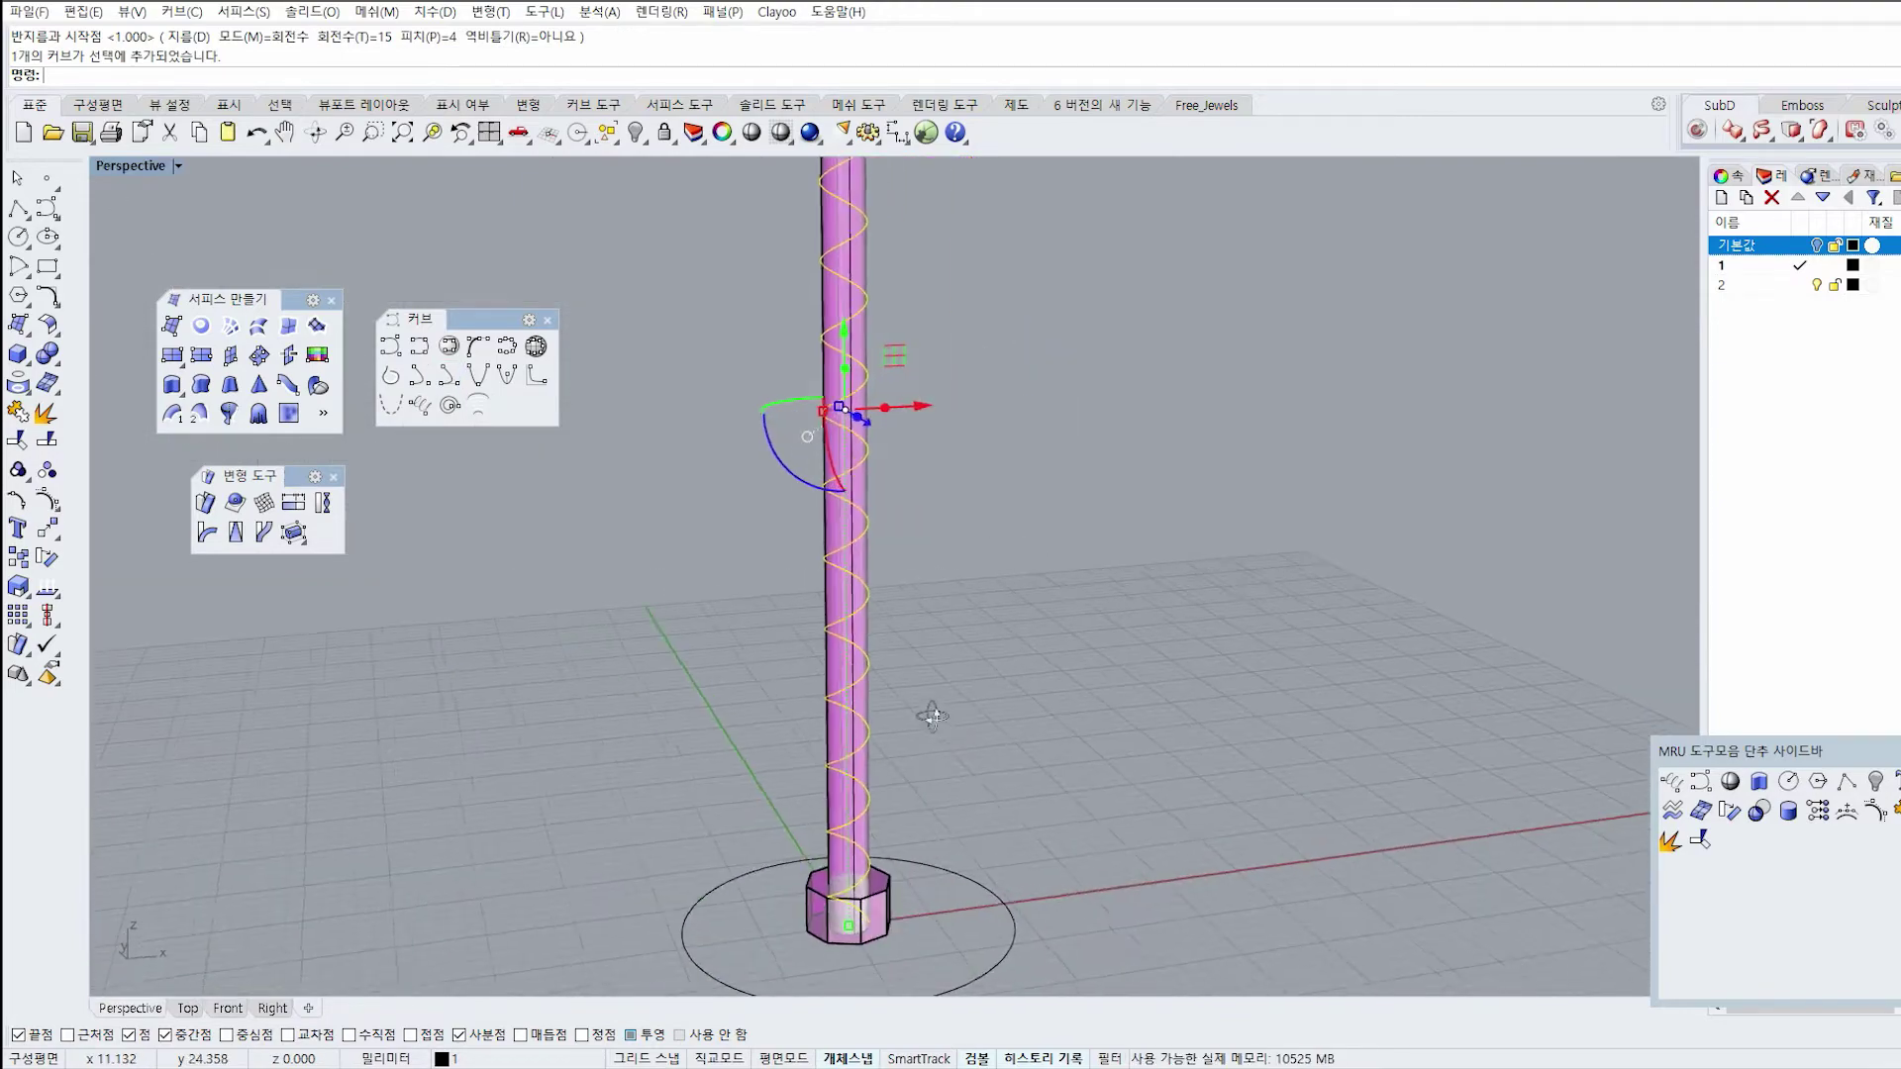
pyautogui.doubleClick(129, 167)
pyautogui.scroll(6, 388, 895)
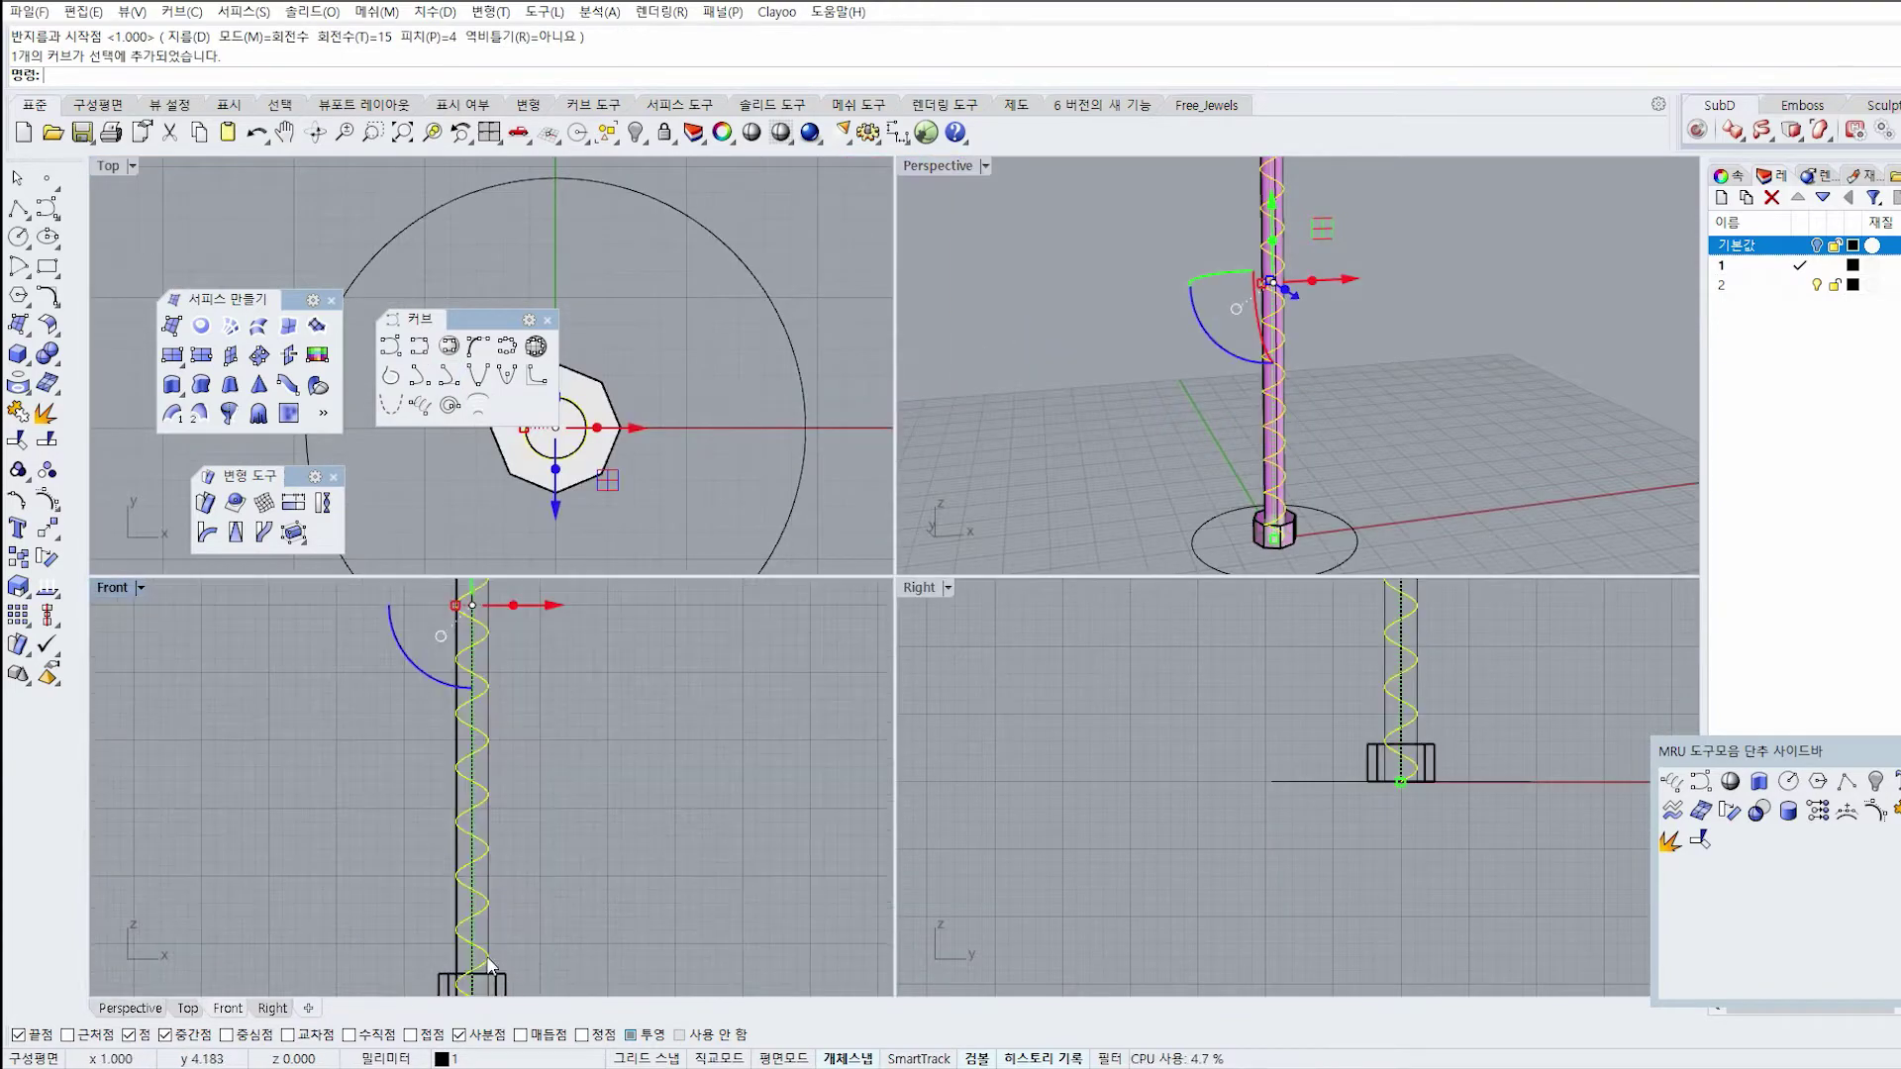
pyautogui.click(24, 359)
pyautogui.moveTo(99, 342); pyautogui.dragTo(109, 582)
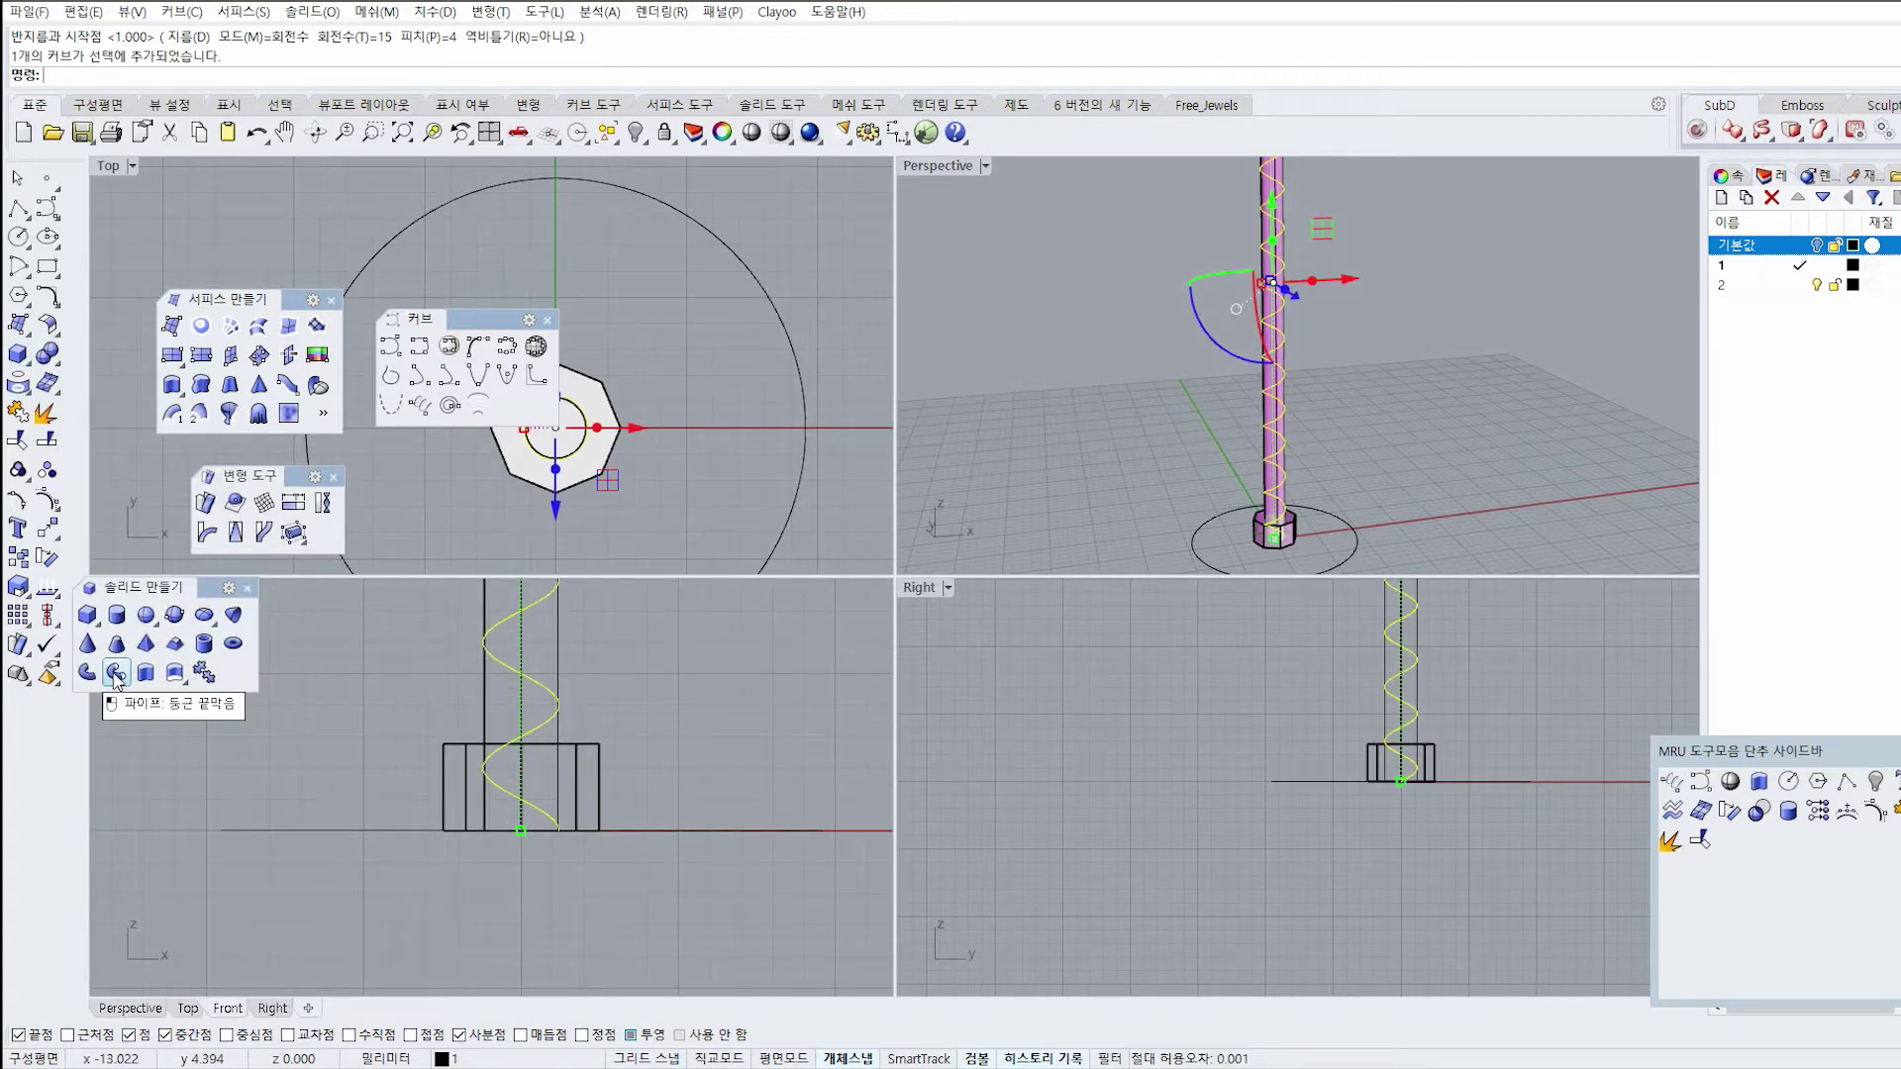
pyautogui.click(116, 673)
pyautogui.scroll(5, 554, 841)
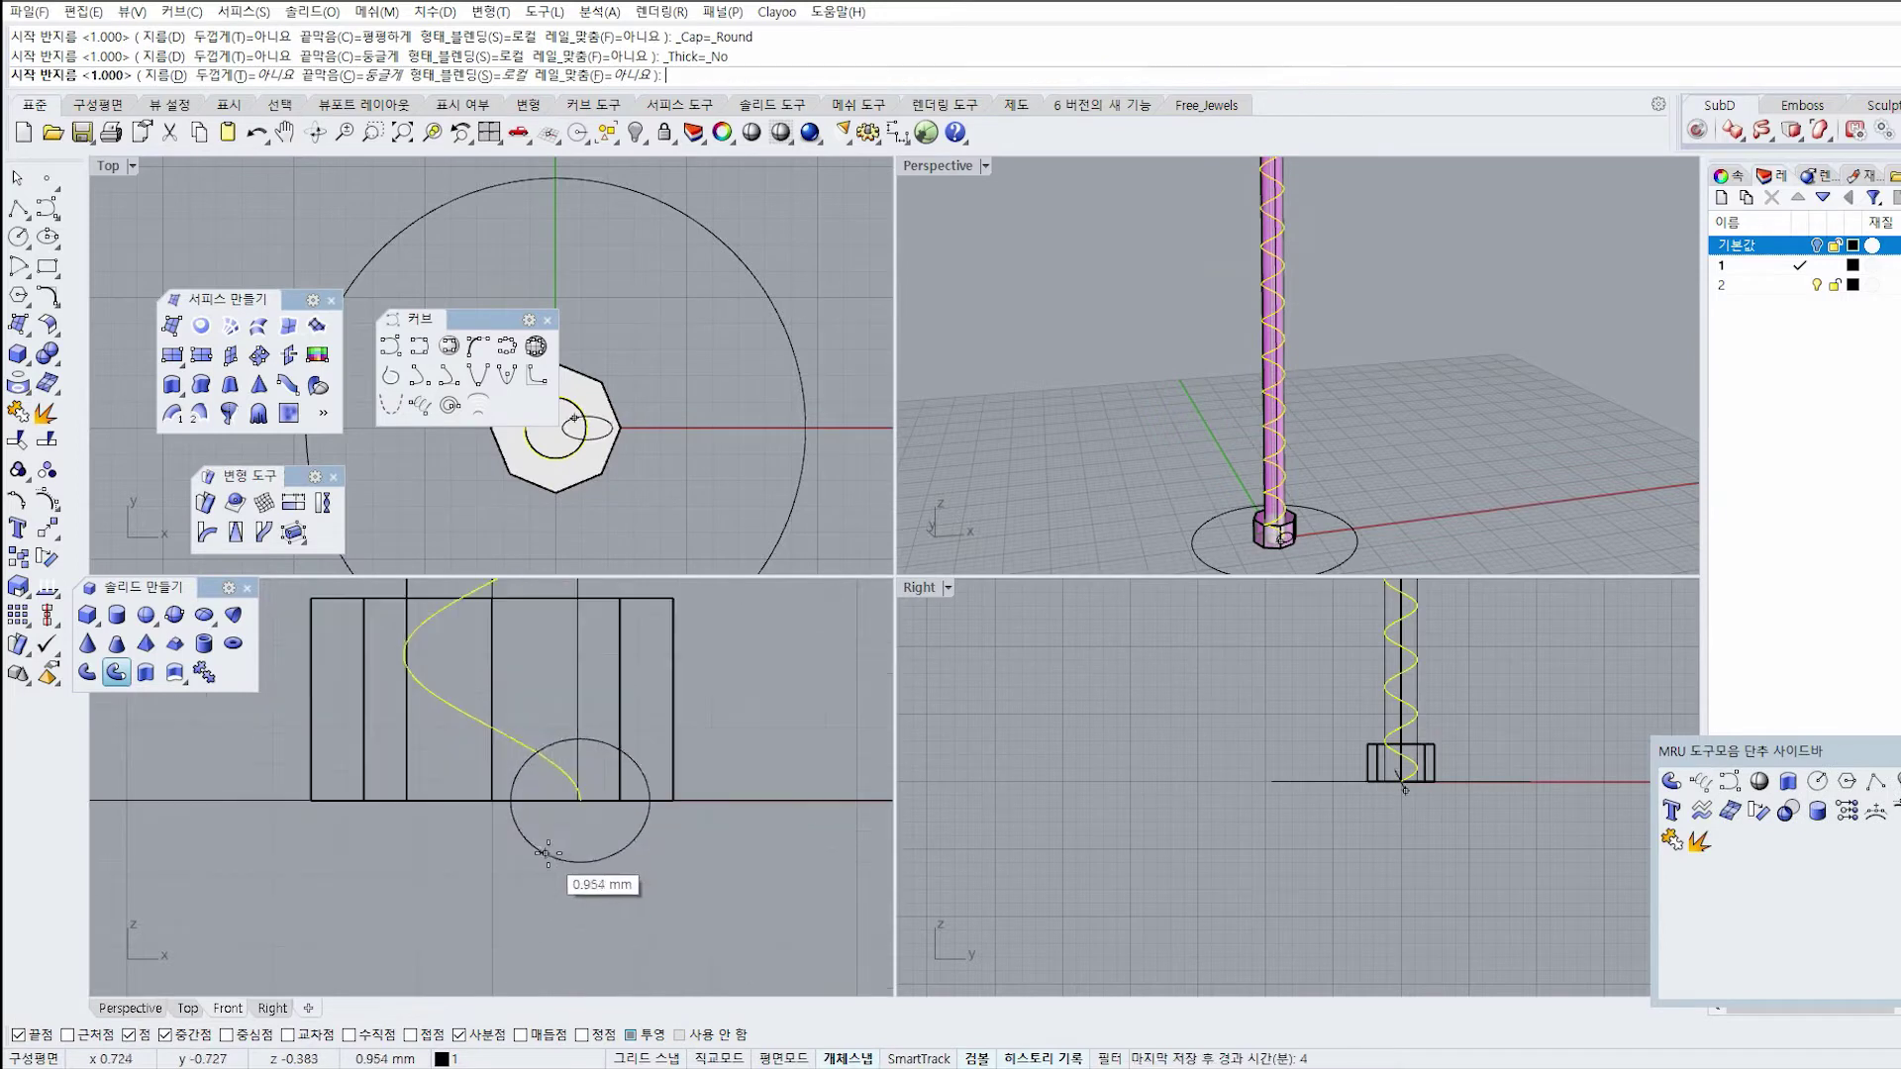
pyautogui.moveTo(562, 883); pyautogui.dragTo(563, 925, button='right')
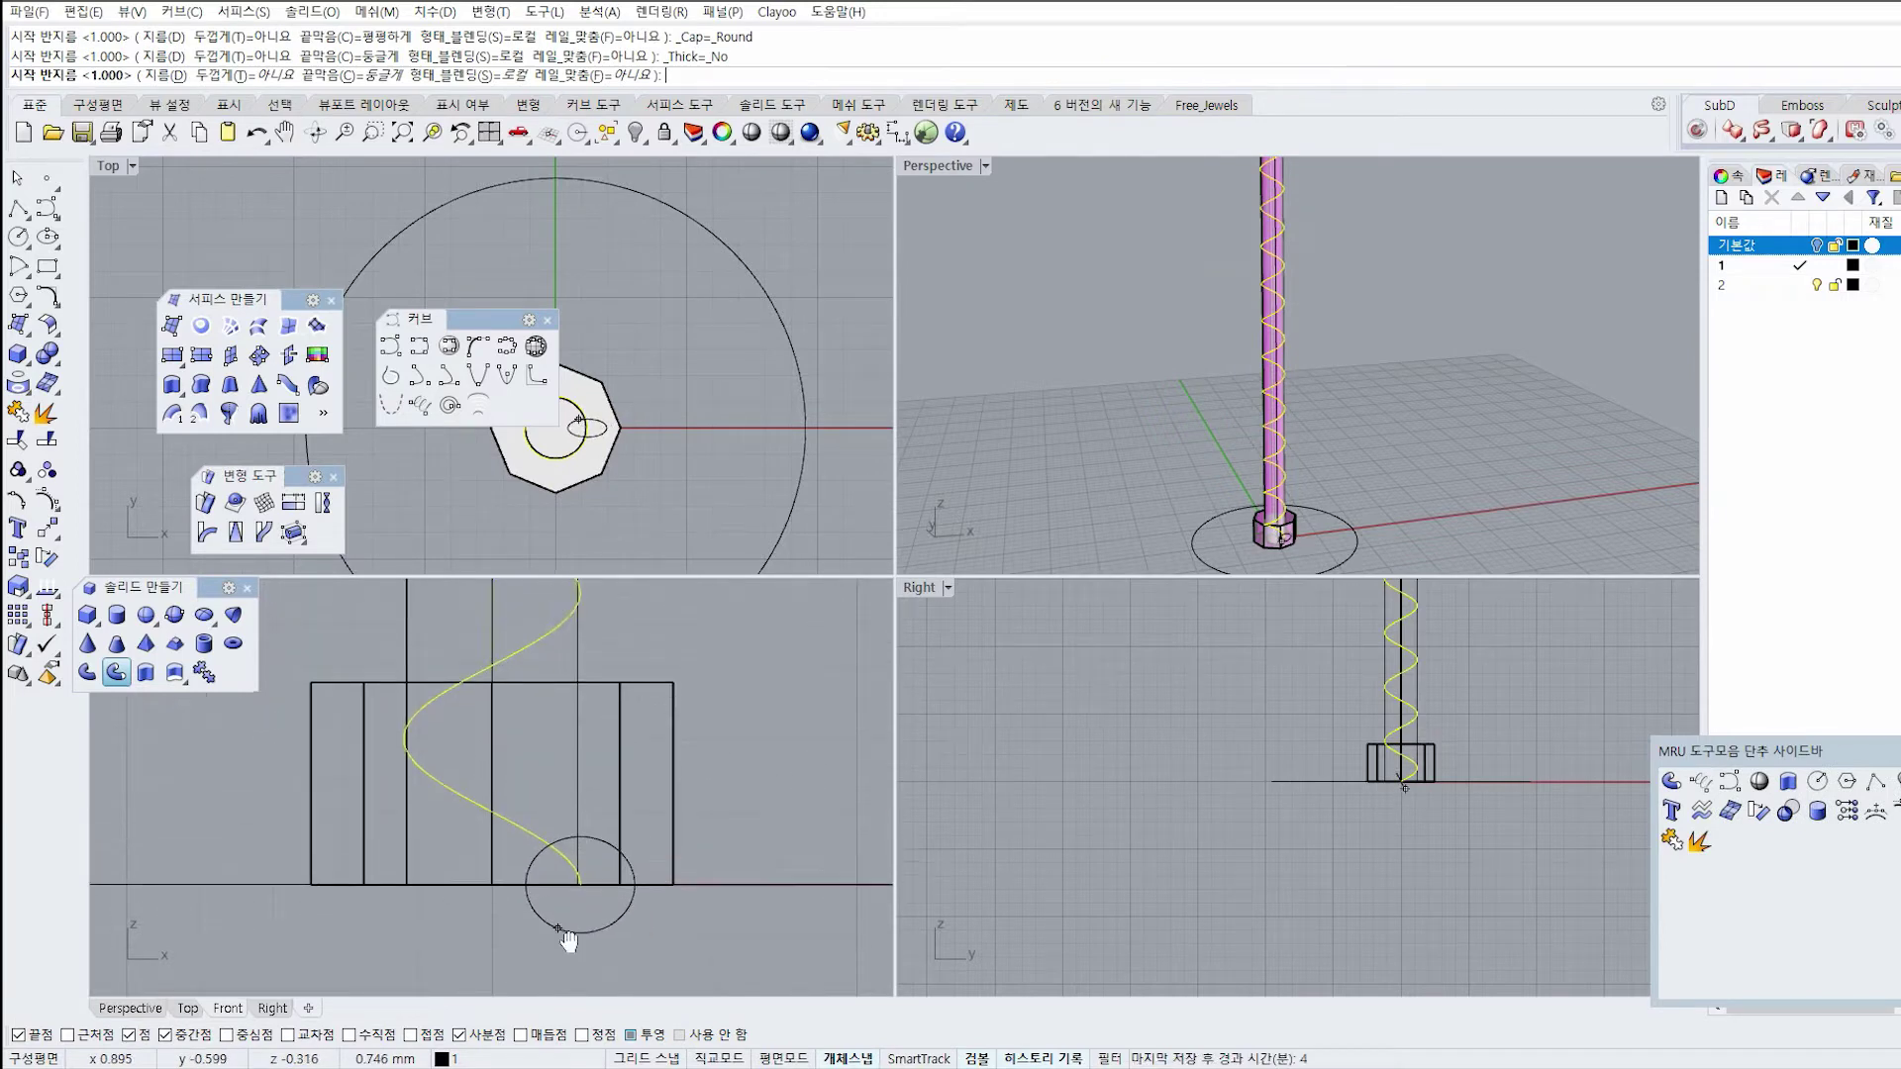
pyautogui.click(610, 925)
# Complete the helical pipe with the same radius of about 0.74 mm at its end and no intermediate radii.
pyautogui.scroll(-2, 610, 924)
pyautogui.press('Return')
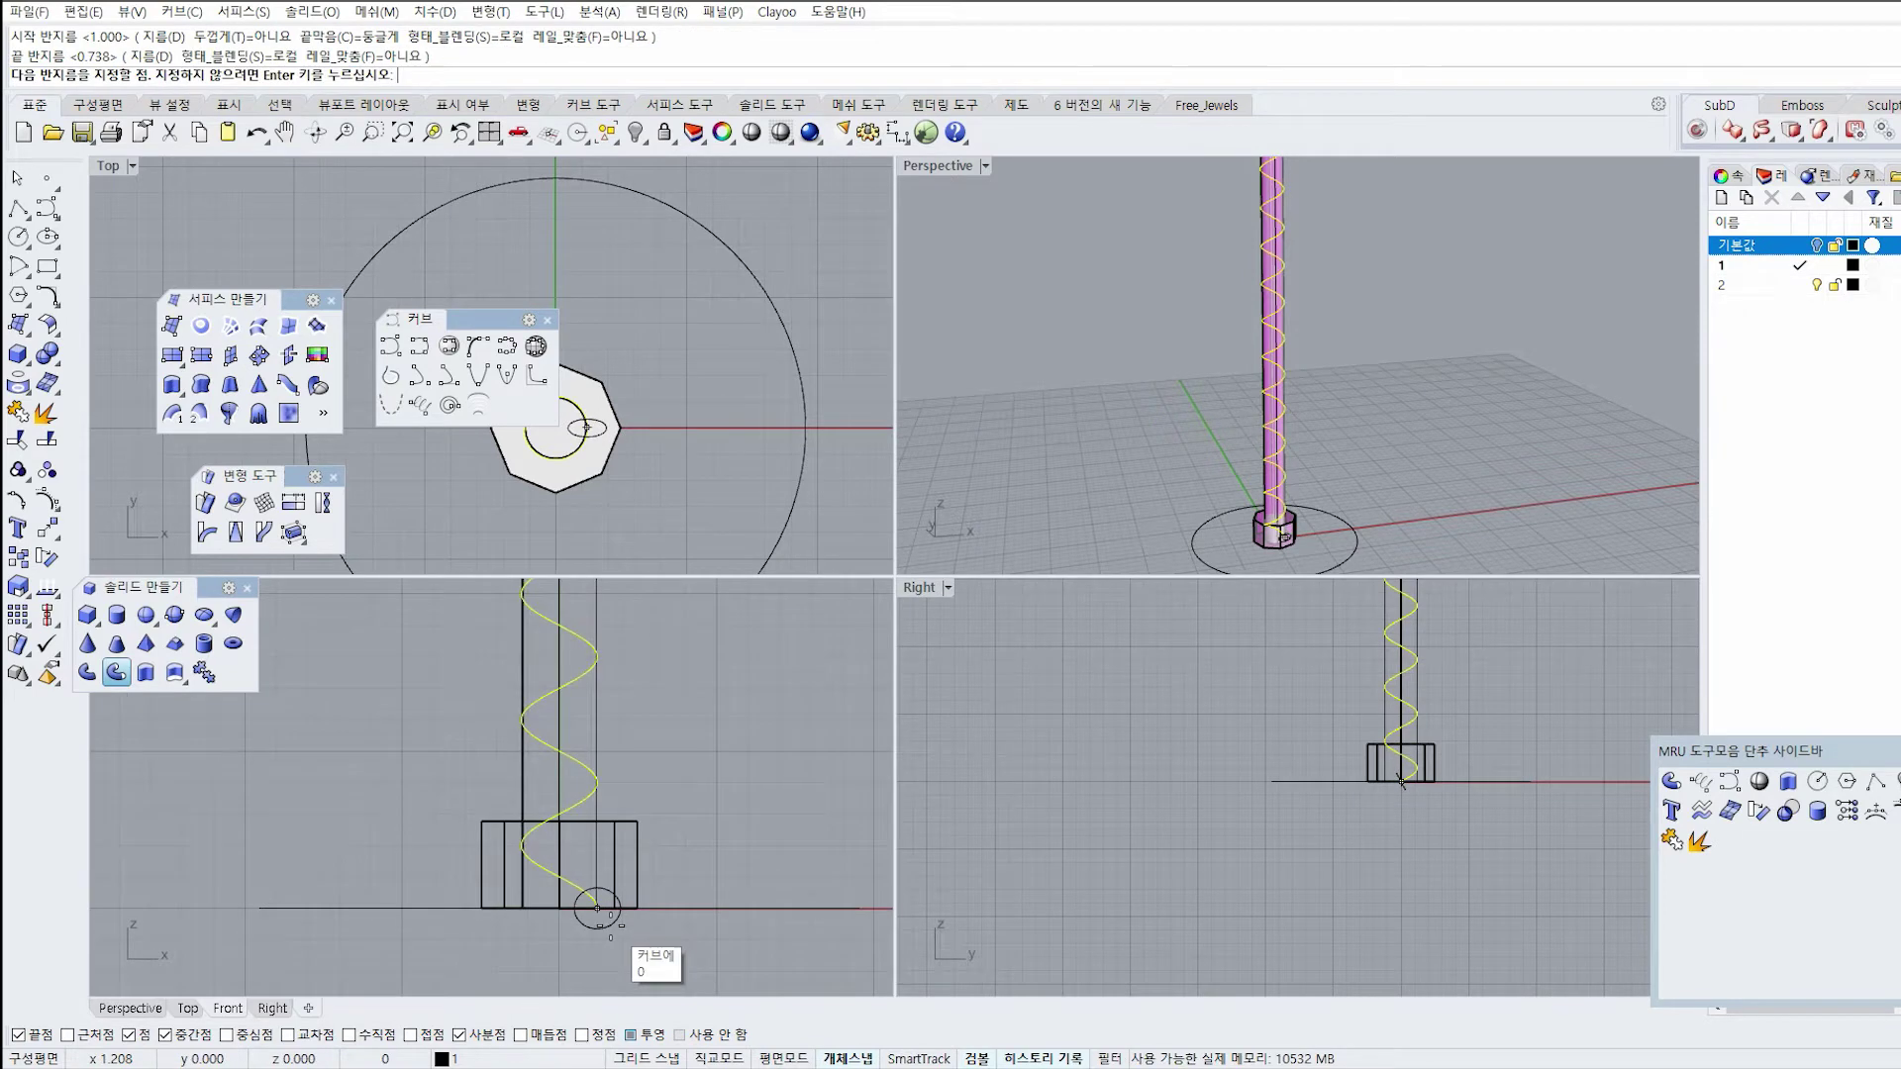
pyautogui.scroll(-6, 597, 908)
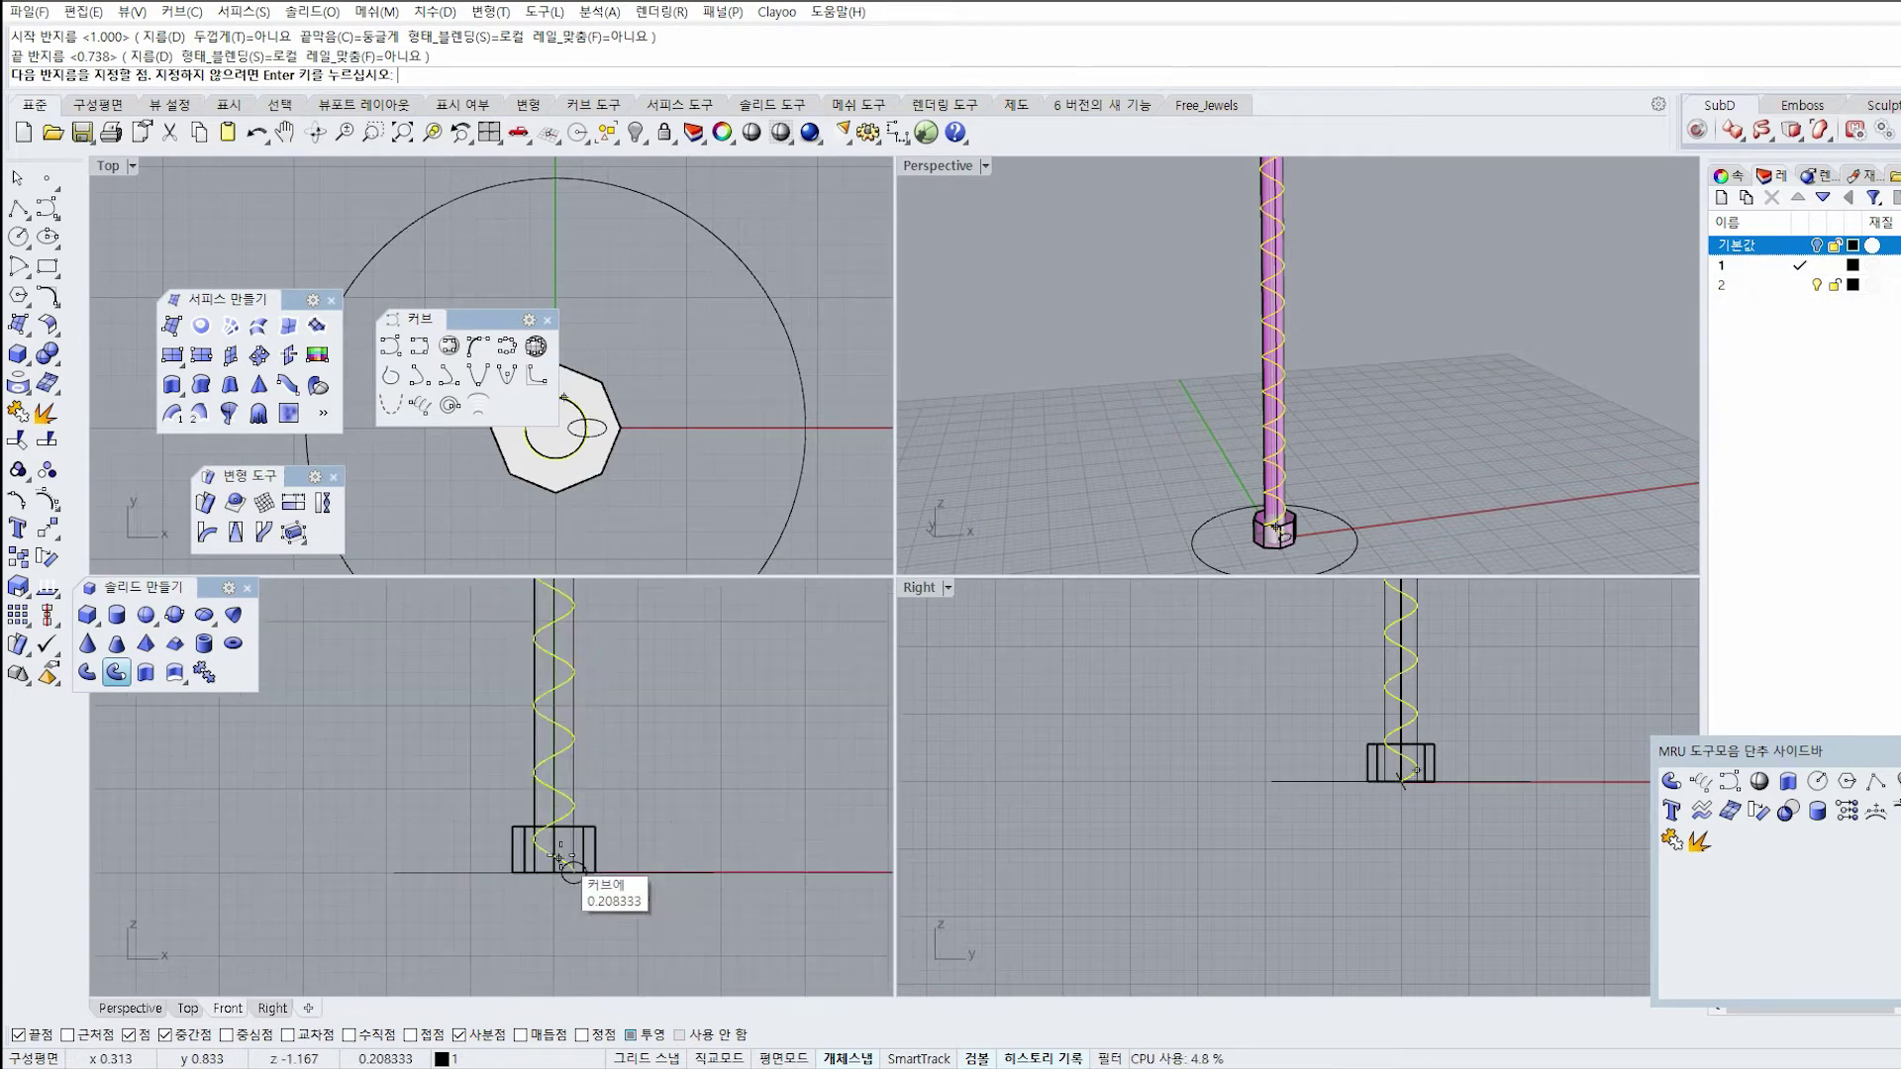
pyautogui.scroll(6, 584, 758)
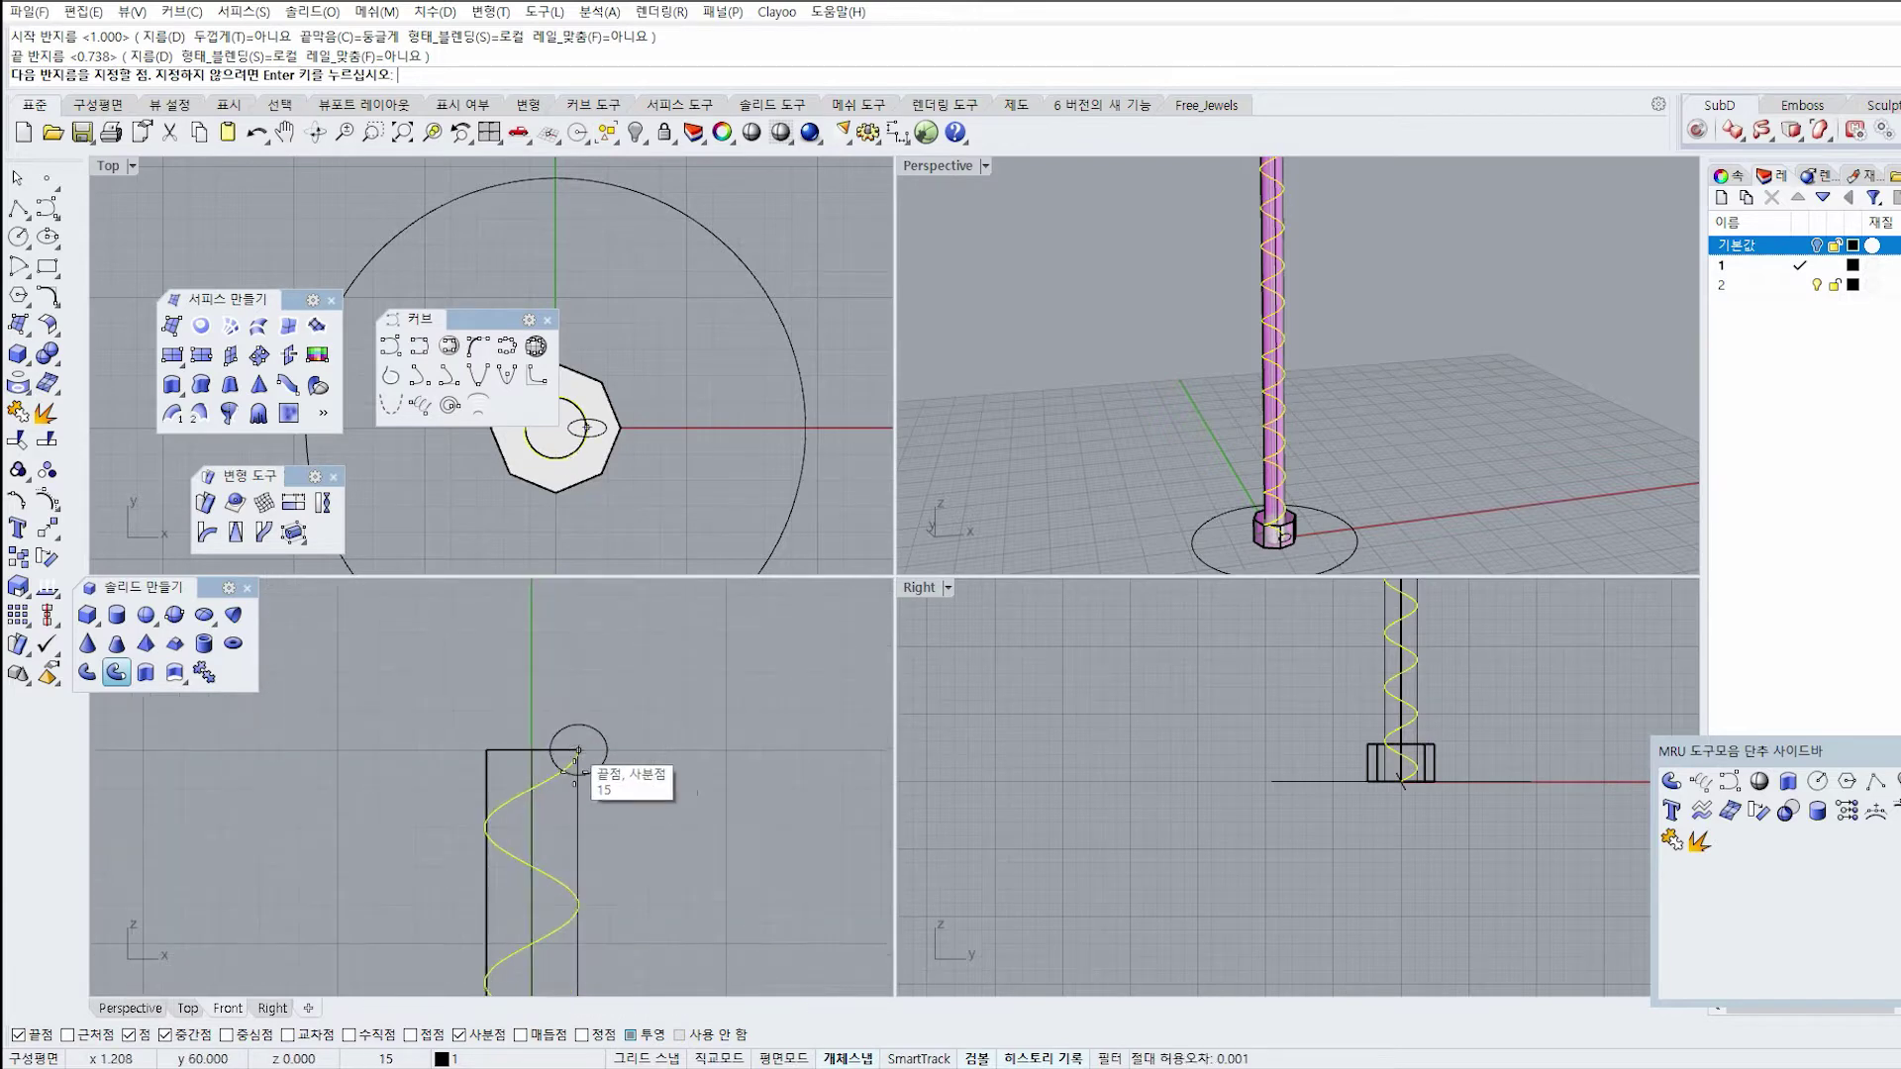
pyautogui.press('Return')
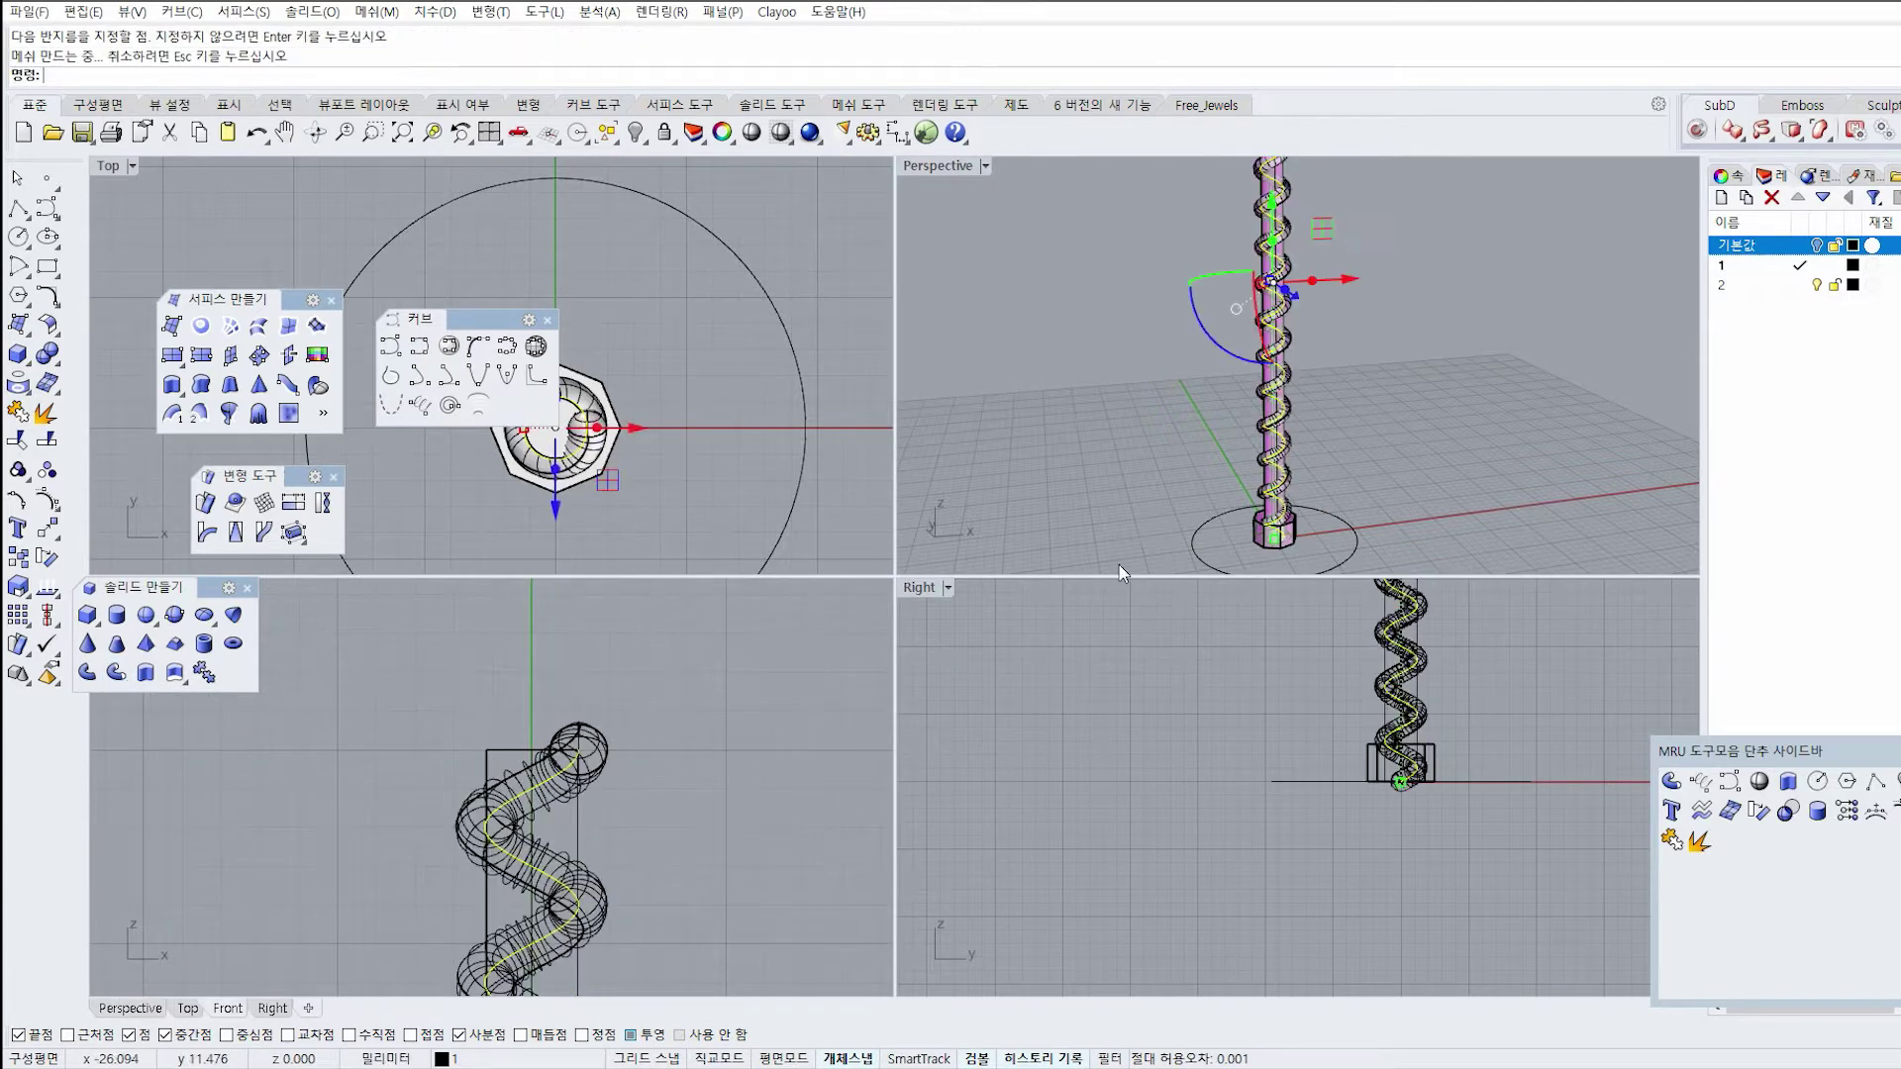
# Examine the spiral pipe around the rod in the Perspective view with a rendered shading preview.
pyautogui.doubleClick(921, 165)
pyautogui.click(780, 131)
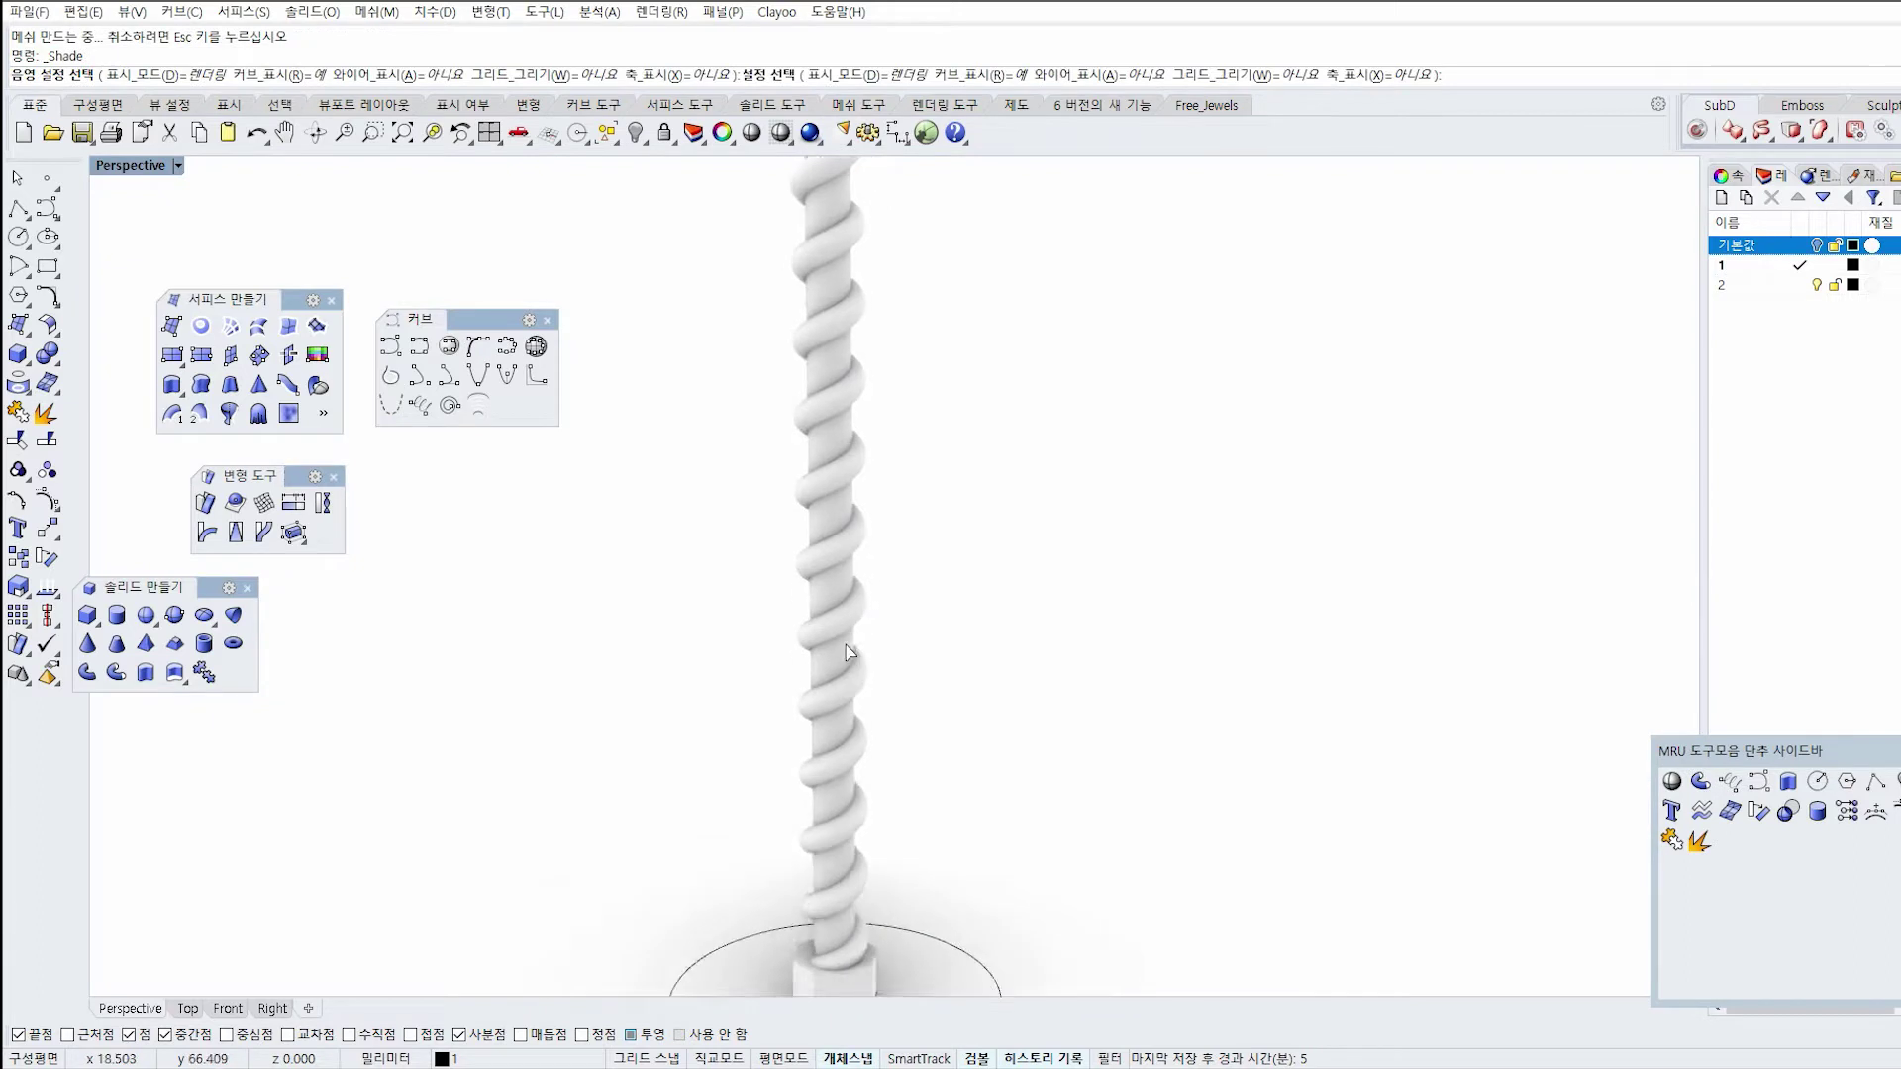
pyautogui.moveTo(873, 797)
pyautogui.mouseDown(button='right')
pyautogui.moveTo(730, 624)
pyautogui.moveTo(564, 590)
pyautogui.moveTo(662, 590)
pyautogui.moveTo(872, 664)
pyautogui.moveTo(912, 644)
pyautogui.moveTo(776, 640)
pyautogui.moveTo(893, 627)
pyautogui.moveTo(870, 539)
pyautogui.moveTo(887, 683)
pyautogui.mouseUp(button='right')
pyautogui.press('Escape')
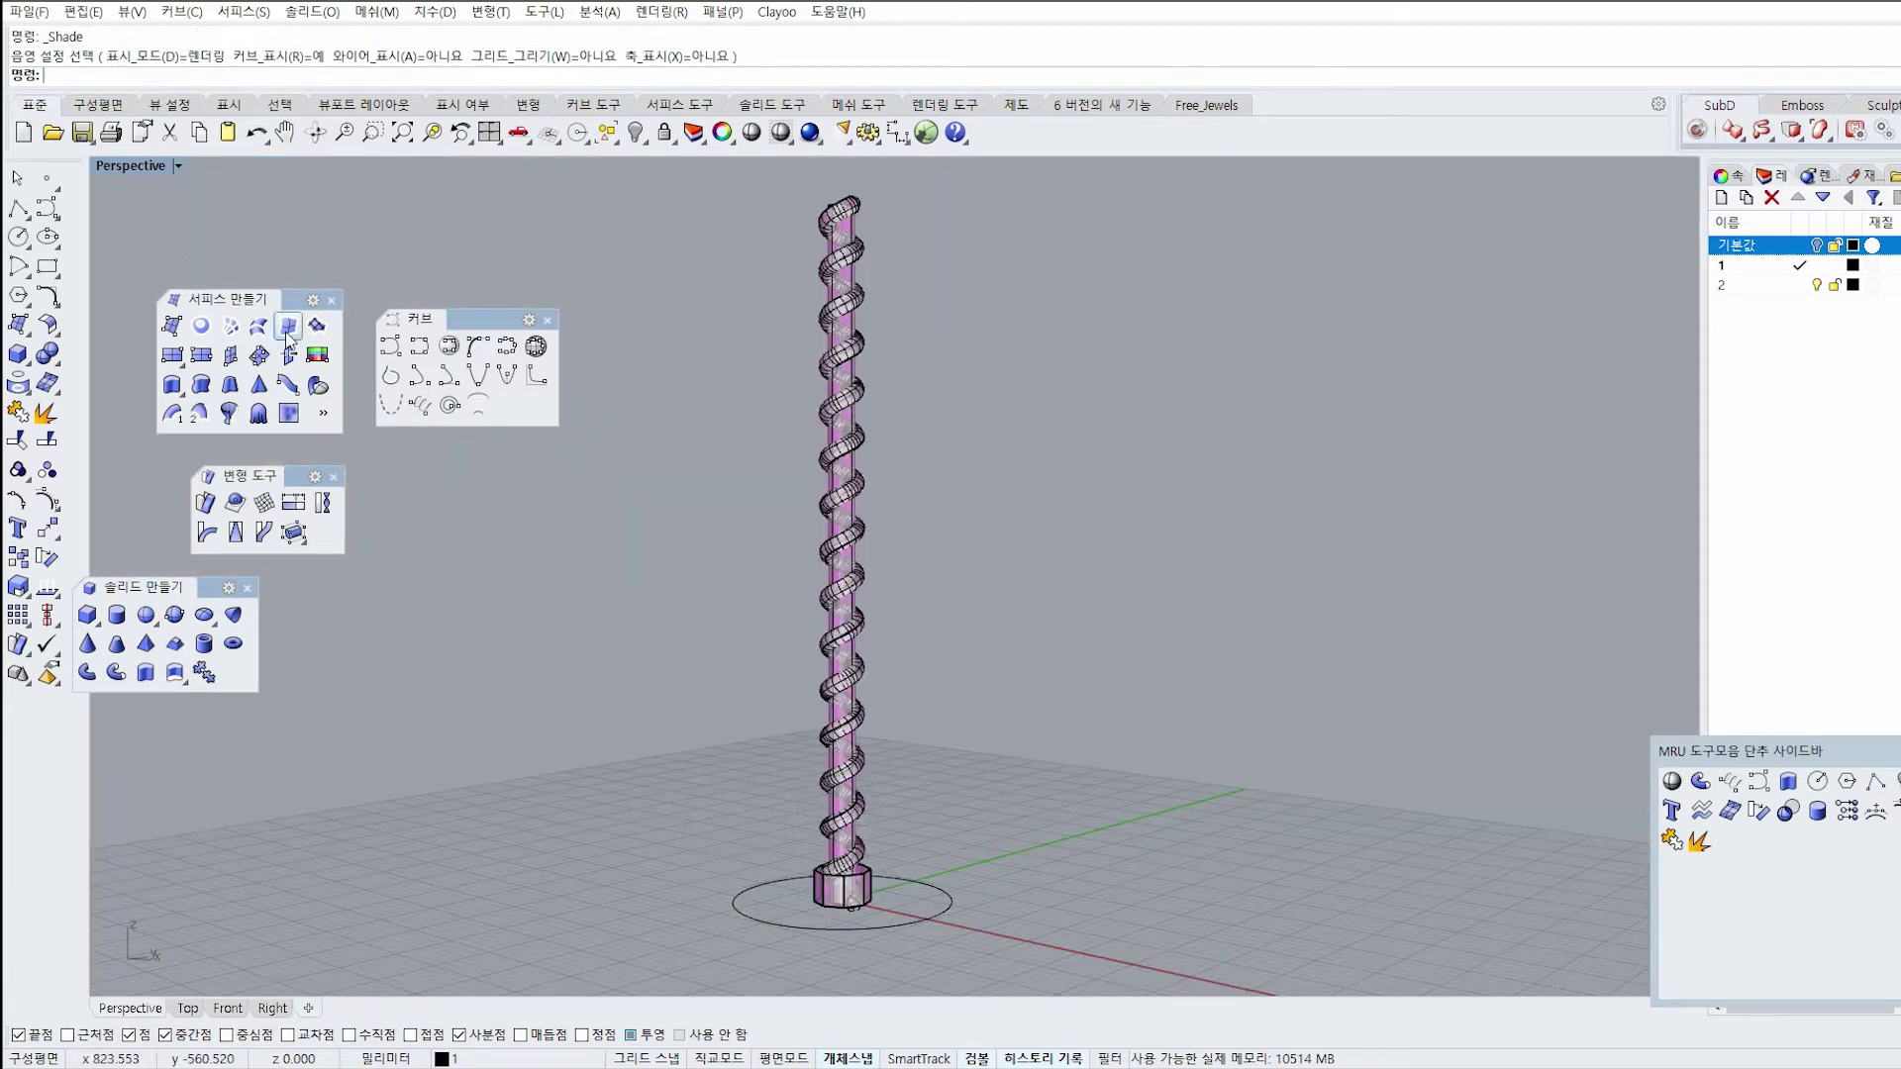
# Return to the Front view and undo the last gumball move.
pyautogui.doubleClick(111, 170)
pyautogui.doubleClick(110, 599)
pyautogui.hotkey('ctrl', 'z')
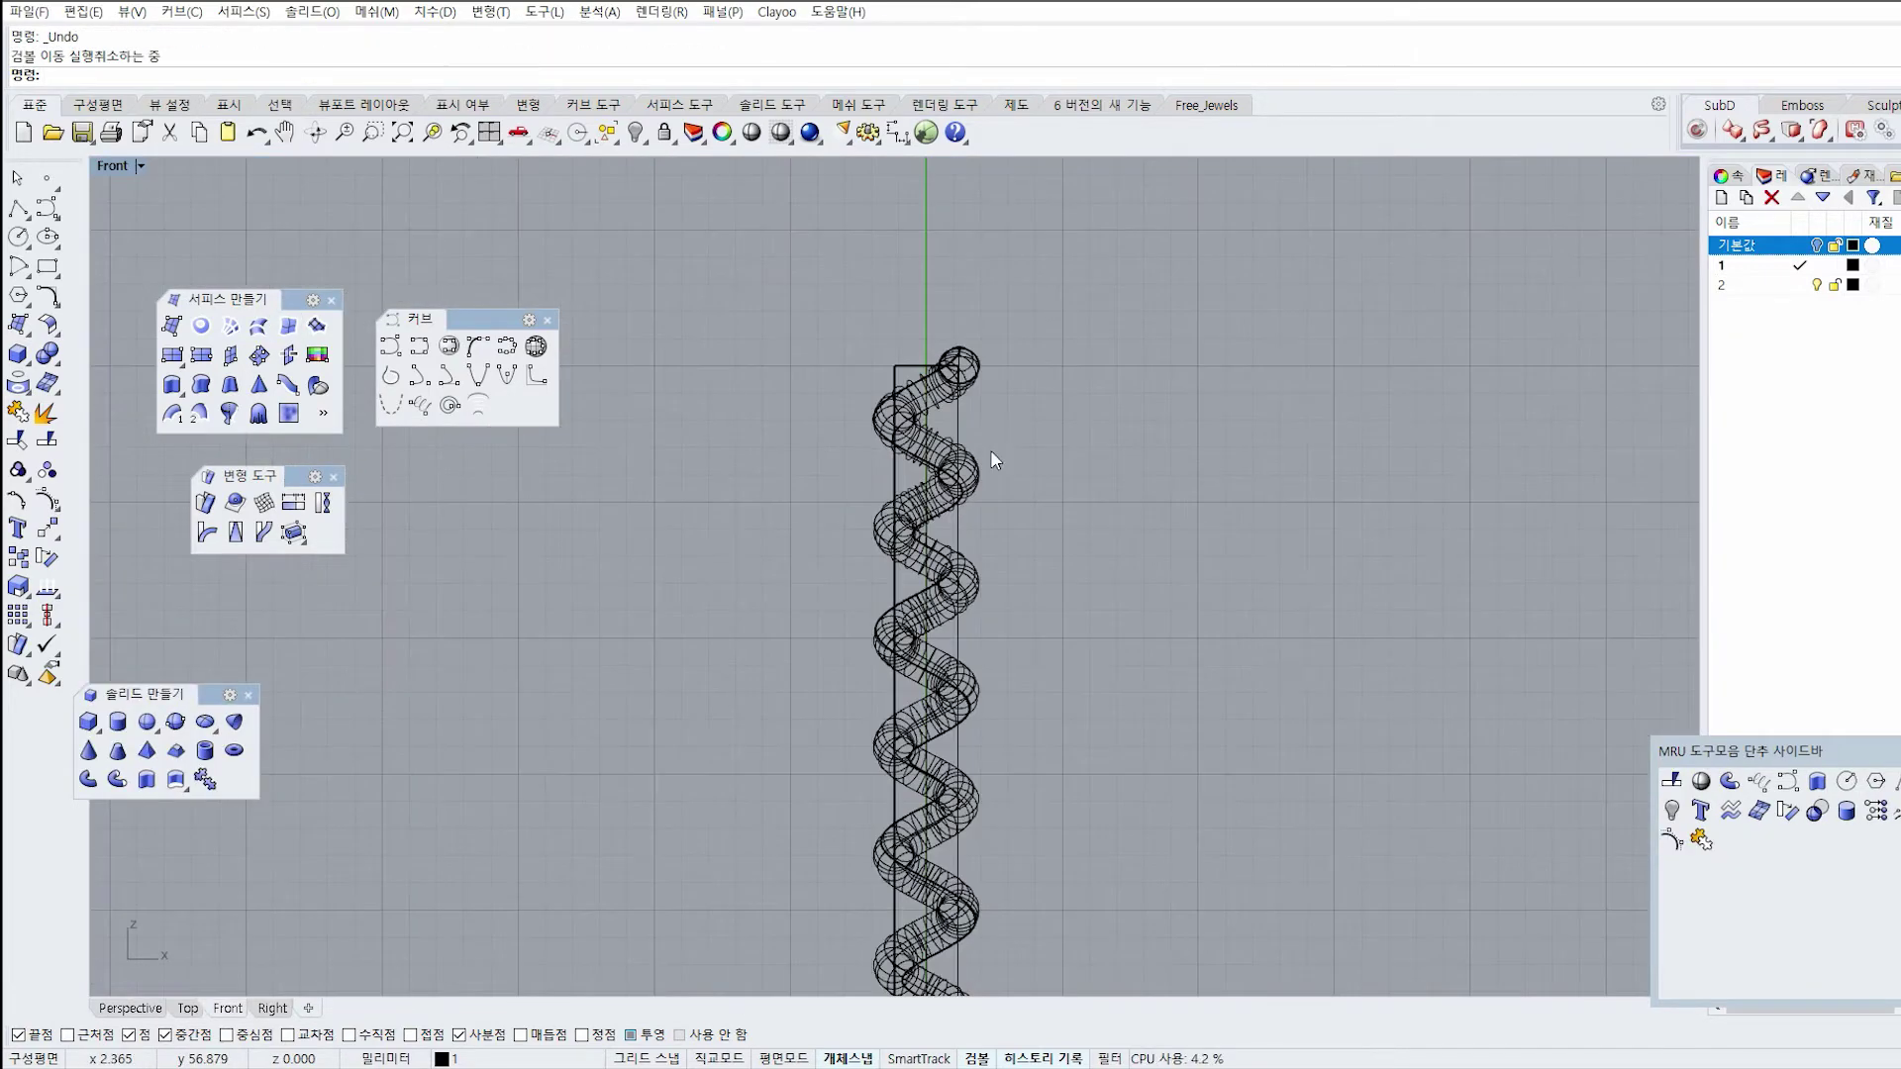
# Move the helical pipe slightly down along the rod so its lower end extends below the octagonal base.
pyautogui.scroll(3, 931, 391)
pyautogui.click(919, 400)
pyautogui.click(1041, 475)
pyautogui.scroll(-3, 917, 506)
pyautogui.scroll(2, 917, 507)
pyautogui.click(952, 418)
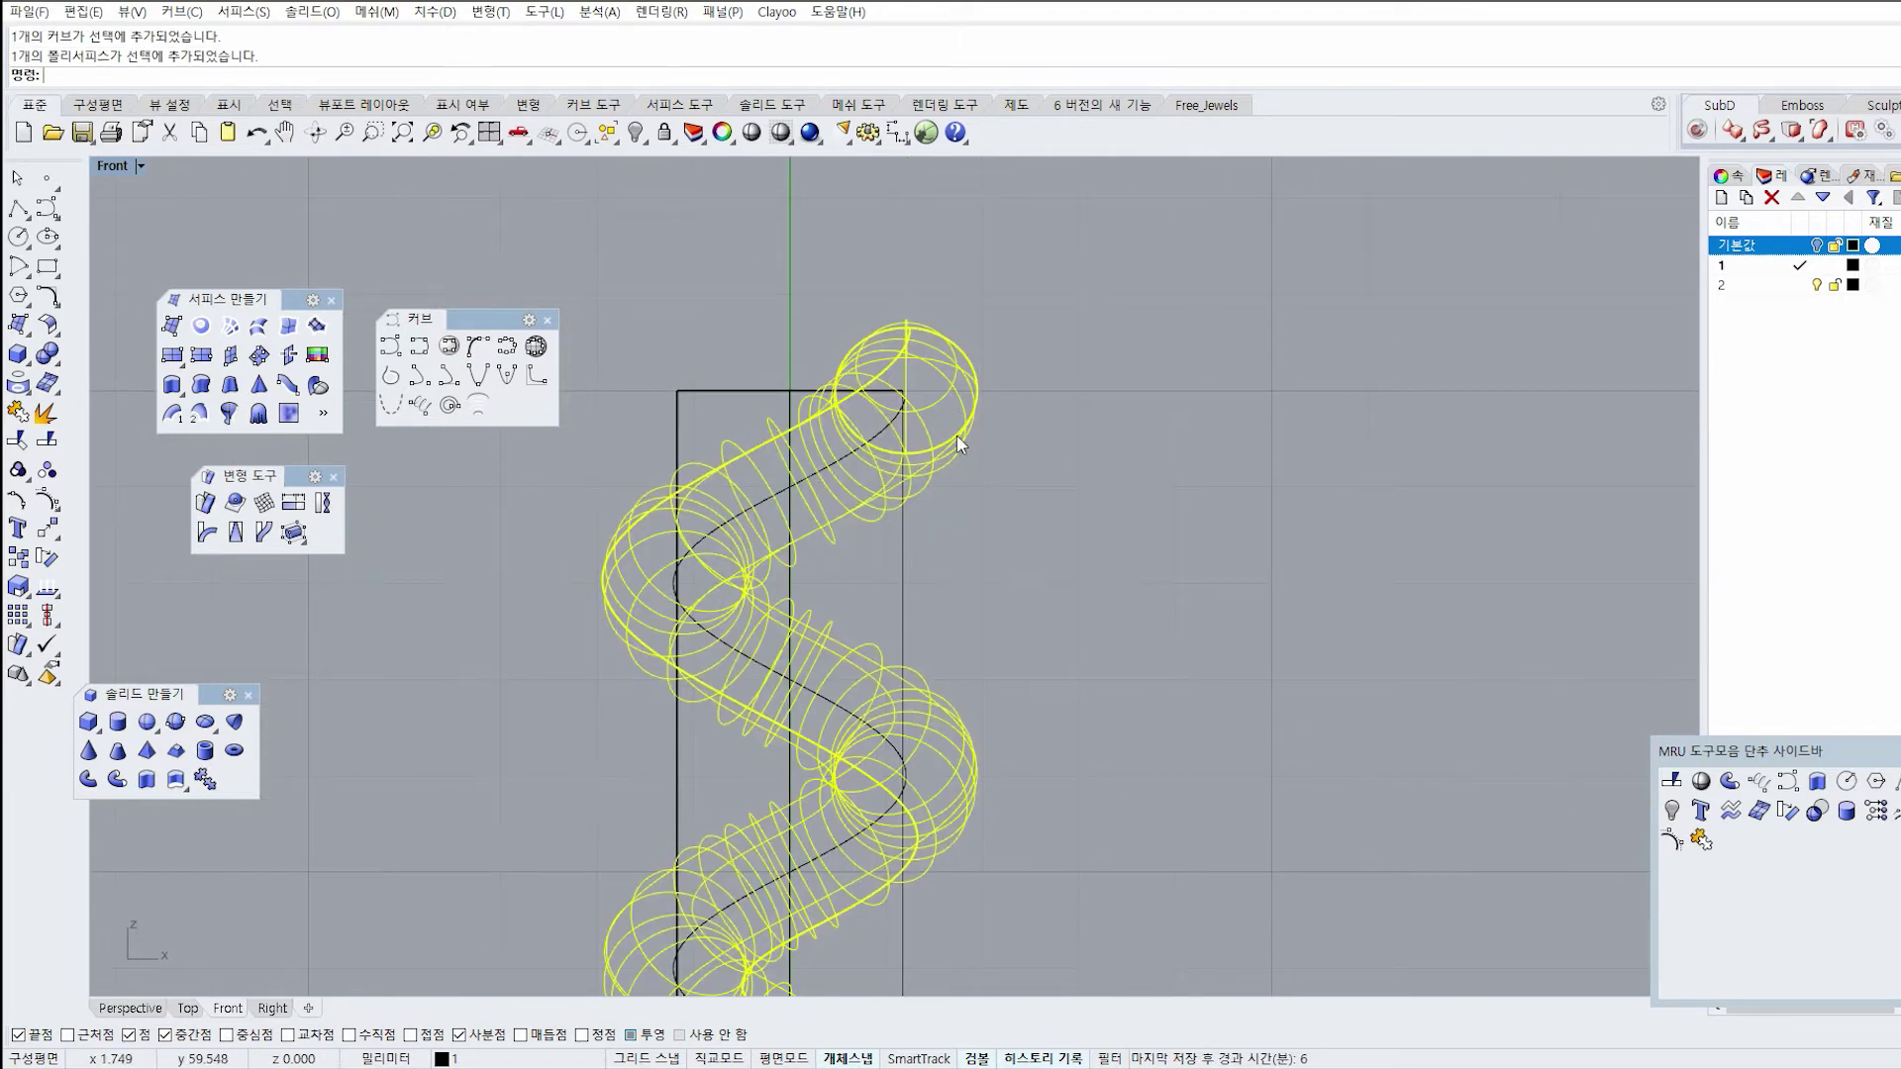
pyautogui.scroll(-5, 917, 433)
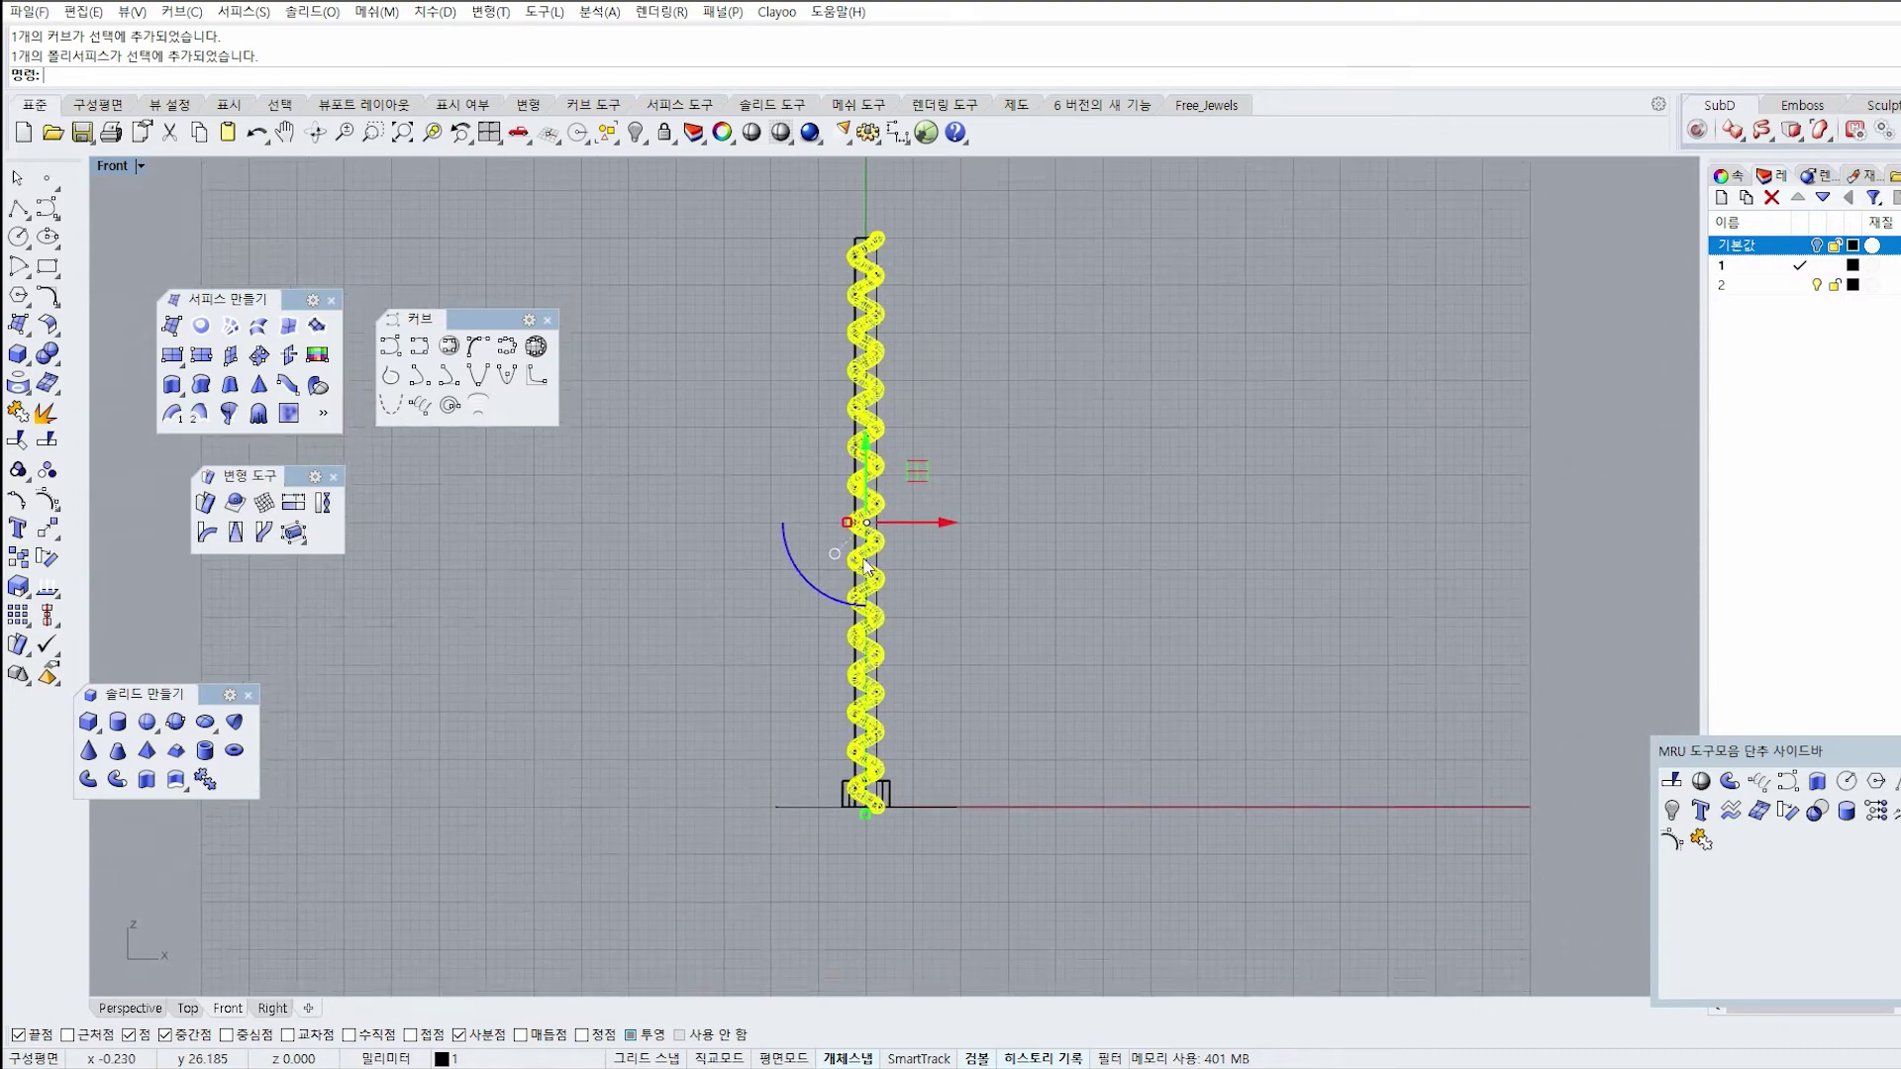
pyautogui.scroll(-2, 851, 440)
pyautogui.moveTo(904, 421); pyautogui.dragTo(902, 445)
pyautogui.click(1016, 342)
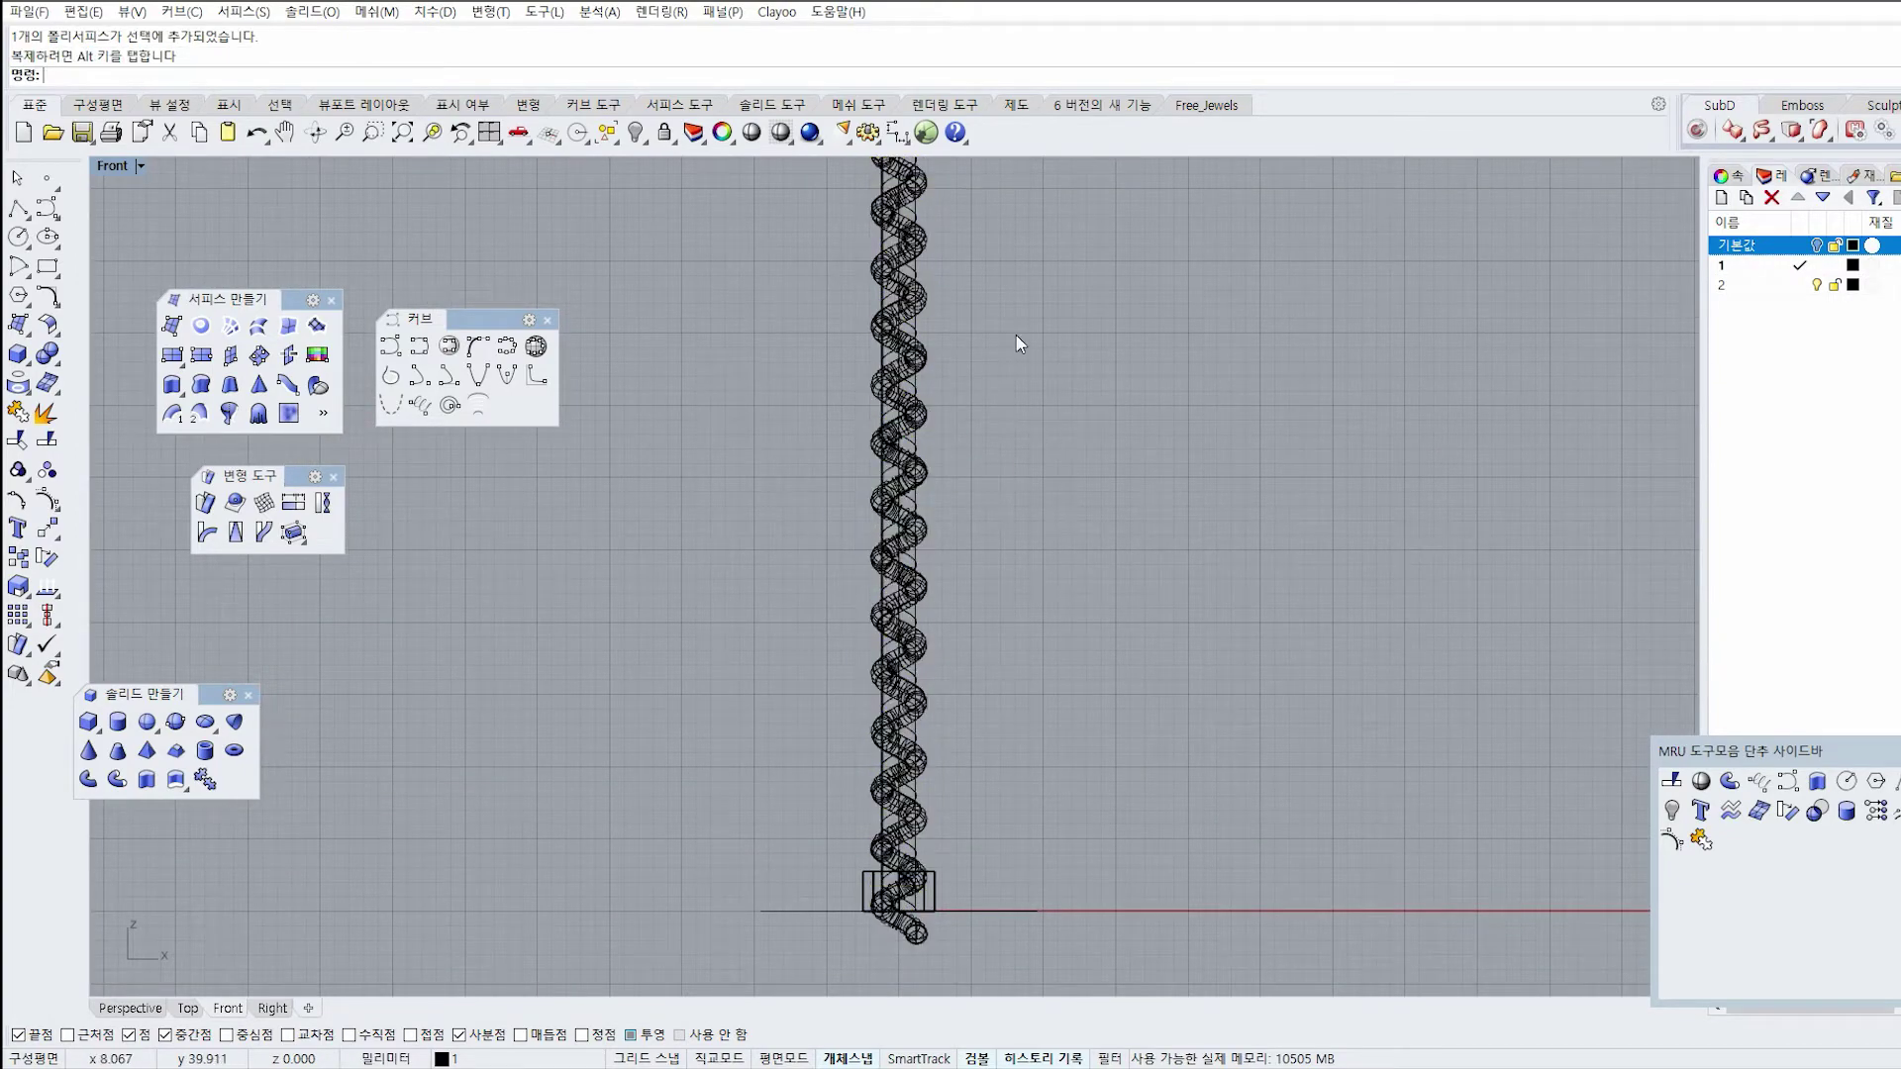
pyautogui.scroll(3, 871, 297)
pyautogui.scroll(-5, 905, 282)
pyautogui.scroll(4, 875, 221)
pyautogui.scroll(-2, 941, 410)
pyautogui.scroll(-2, 916, 732)
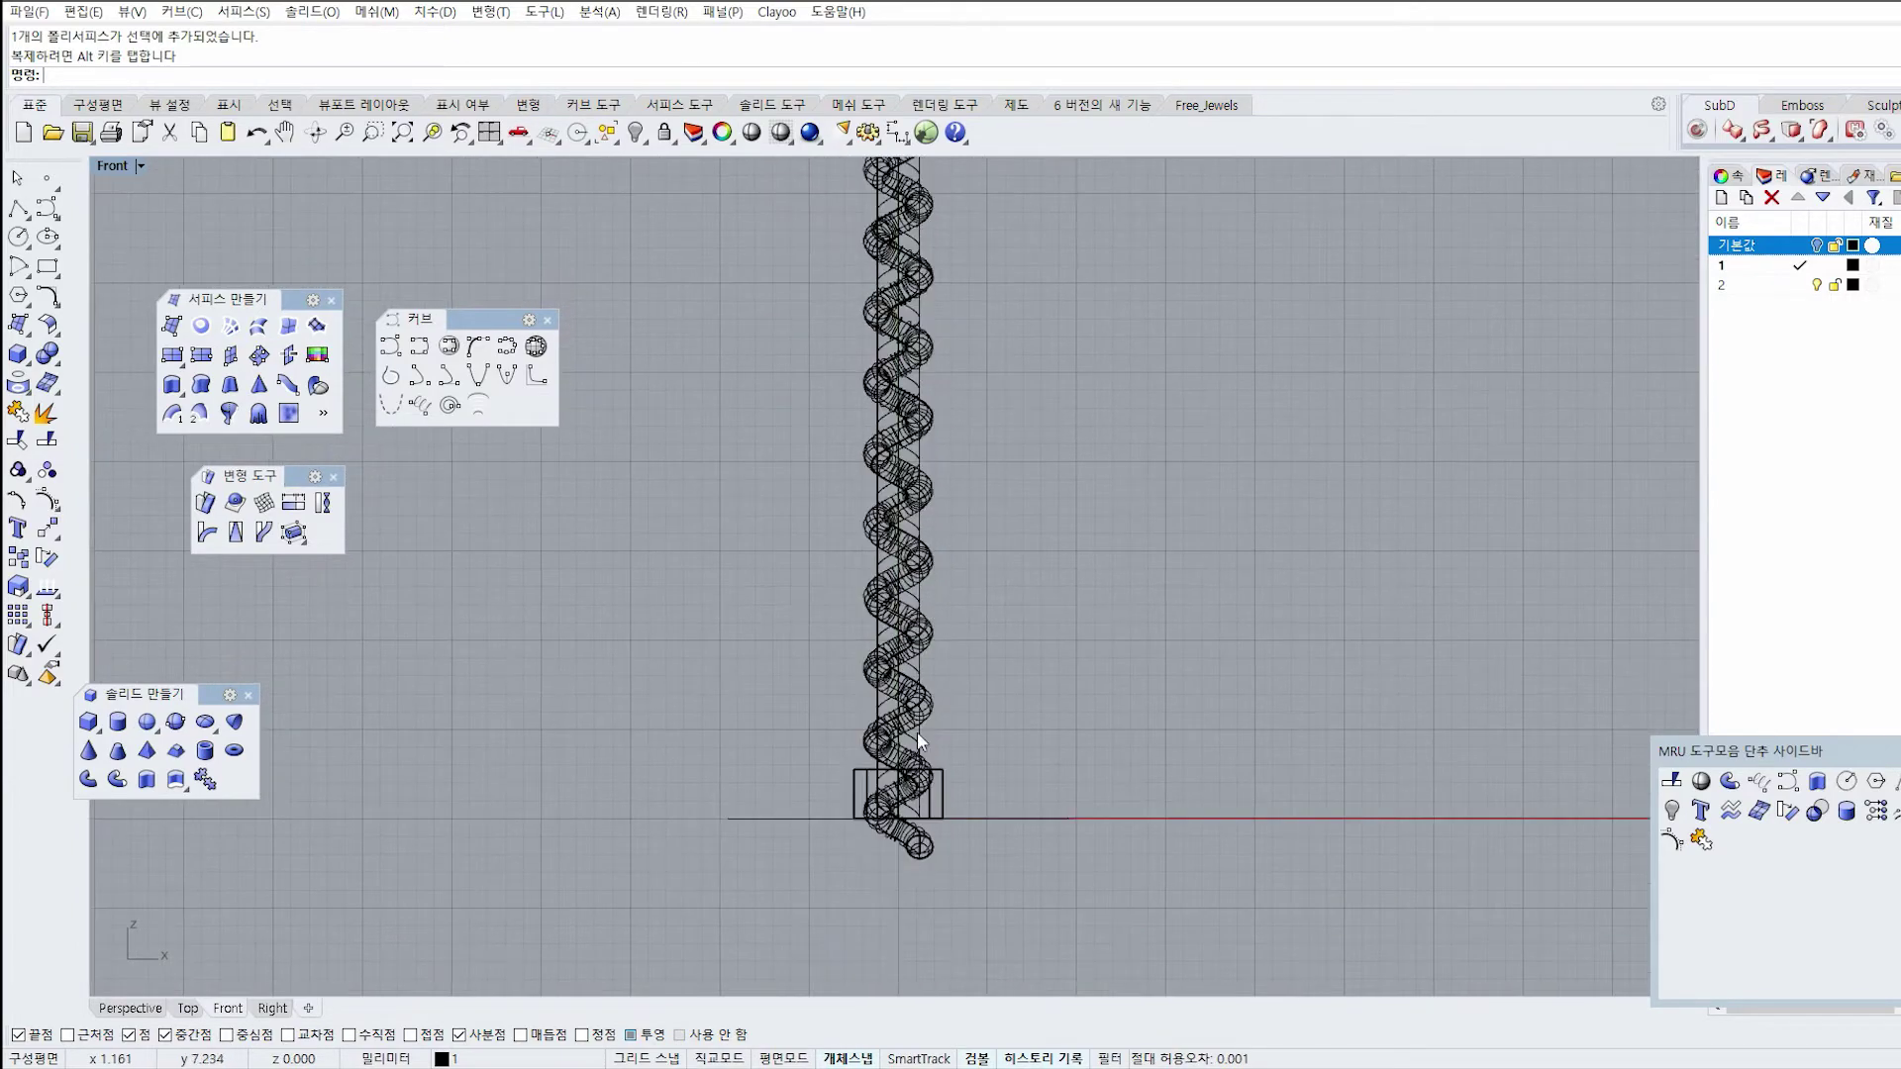
# Draw a solid box around the pipe's protruding lower end, overlapping the octagonal base's underside, and centre it on the rod in the Top view.
pyautogui.scroll(3, 916, 757)
pyautogui.scroll(1, 1255, 735)
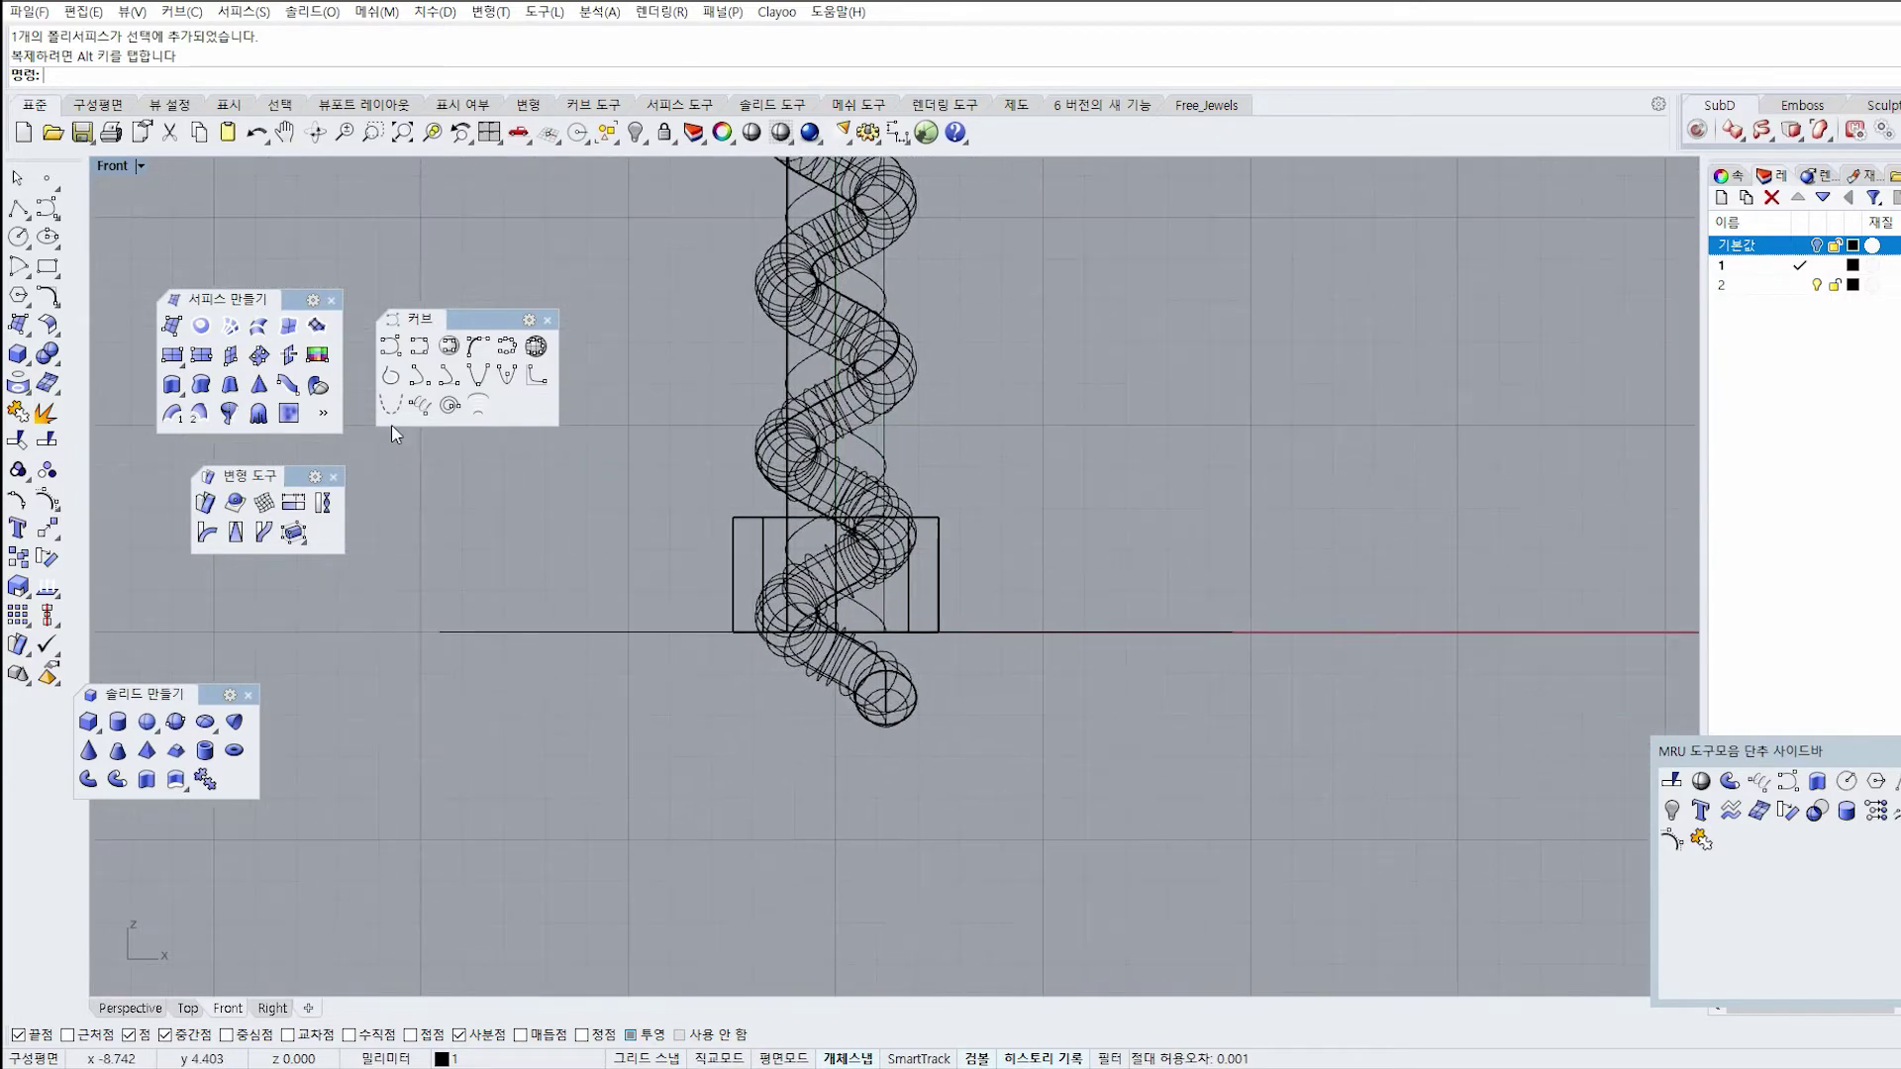
pyautogui.click(12, 356)
pyautogui.click(628, 835)
pyautogui.click(1042, 591)
pyautogui.click(214, 182)
pyautogui.doubleClick(112, 165)
pyautogui.click(686, 334)
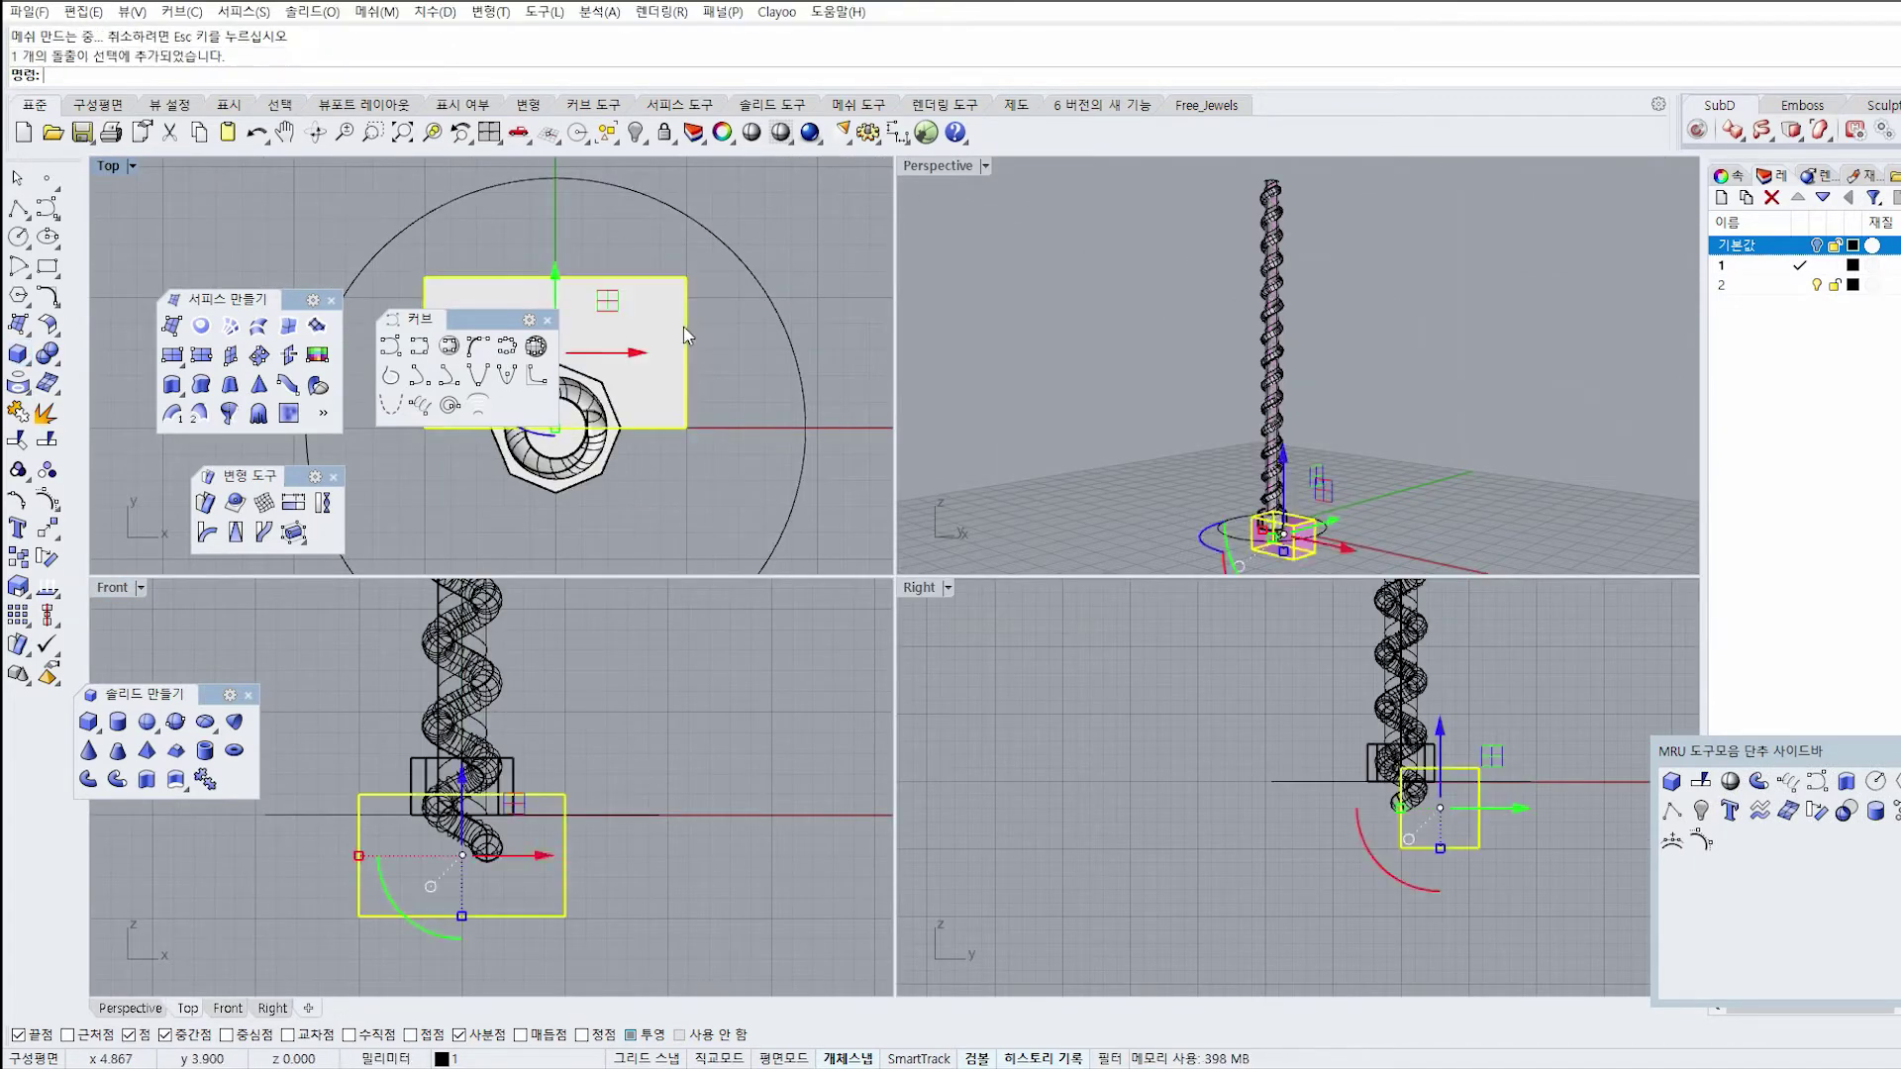
pyautogui.moveTo(636, 310); pyautogui.dragTo(689, 314, button='right')
pyautogui.moveTo(608, 297); pyautogui.dragTo(612, 379)
pyautogui.press('Escape')
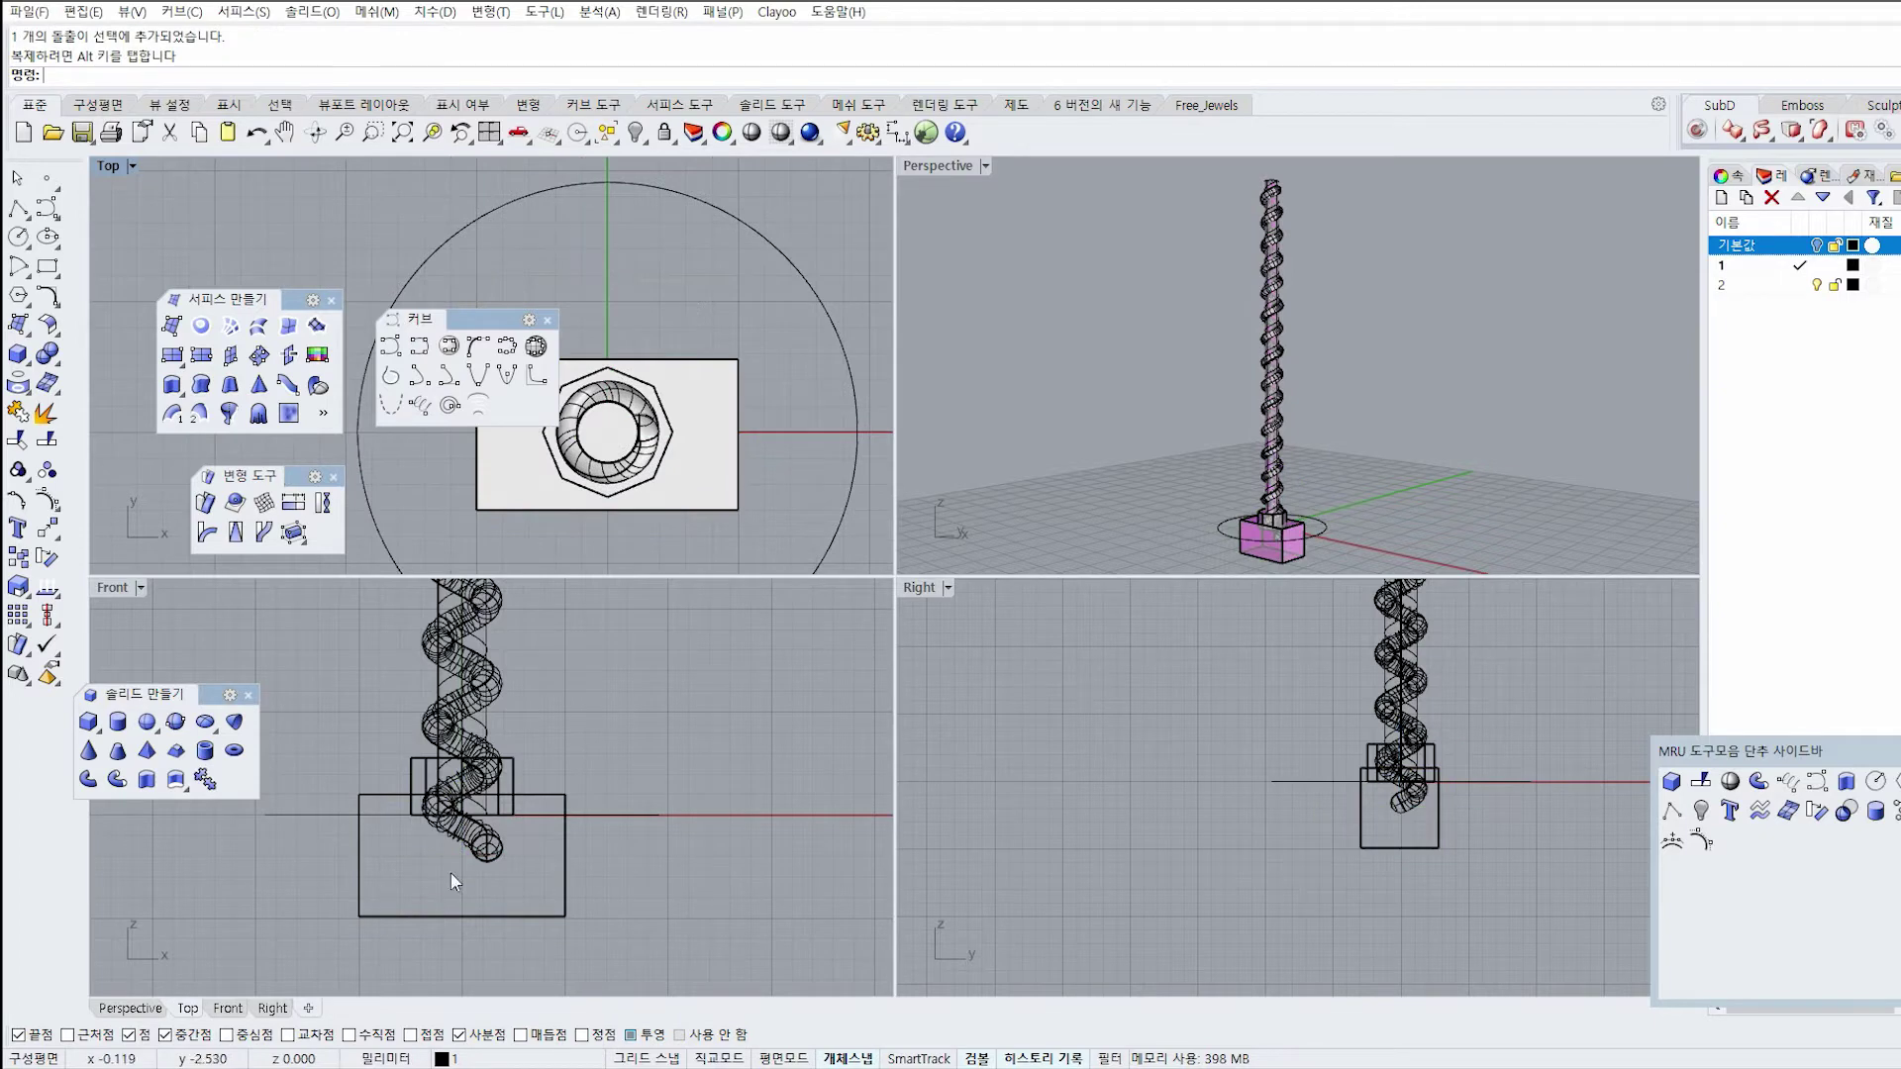
# Subtract the box from the helical pipe with Boolean Difference to trim off its protruding lower end.
pyautogui.click(62, 374)
pyautogui.click(80, 374)
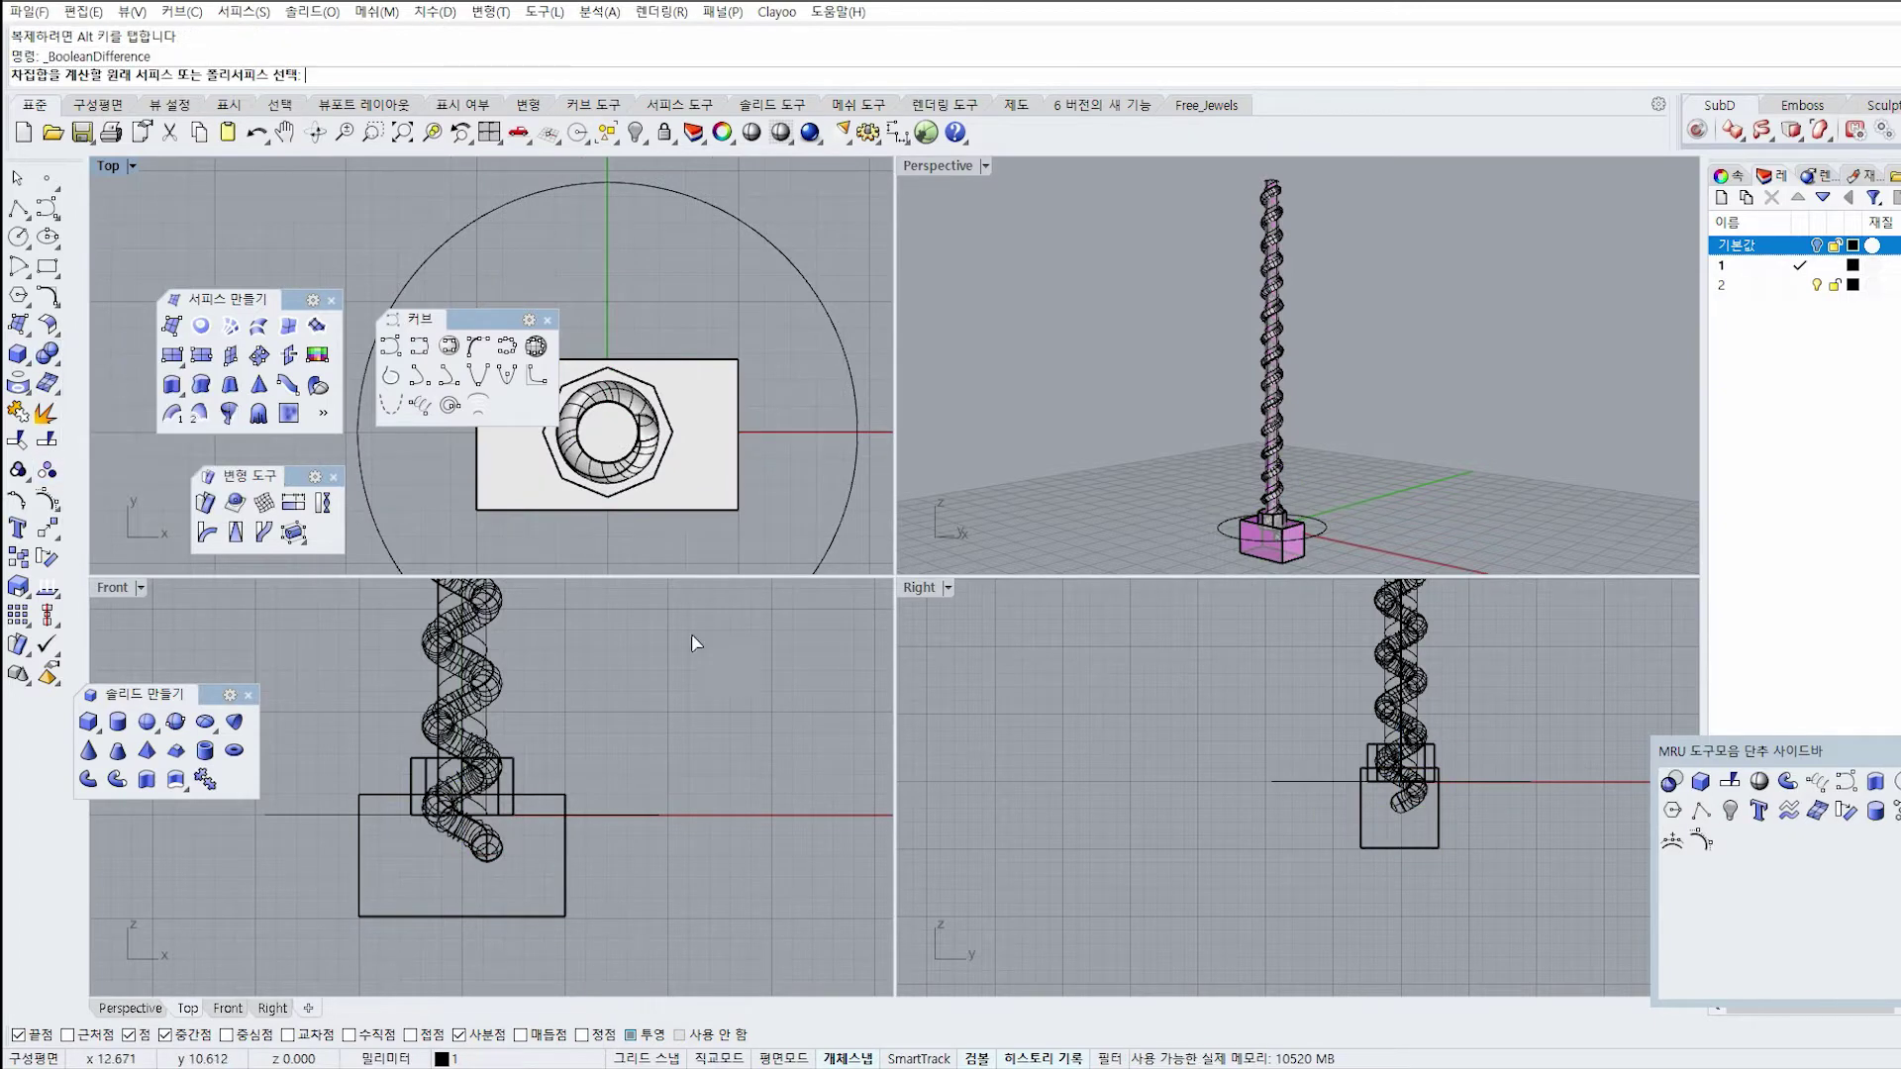
pyautogui.click(455, 832)
pyautogui.press('Return')
pyautogui.click(563, 876)
pyautogui.press('Return')
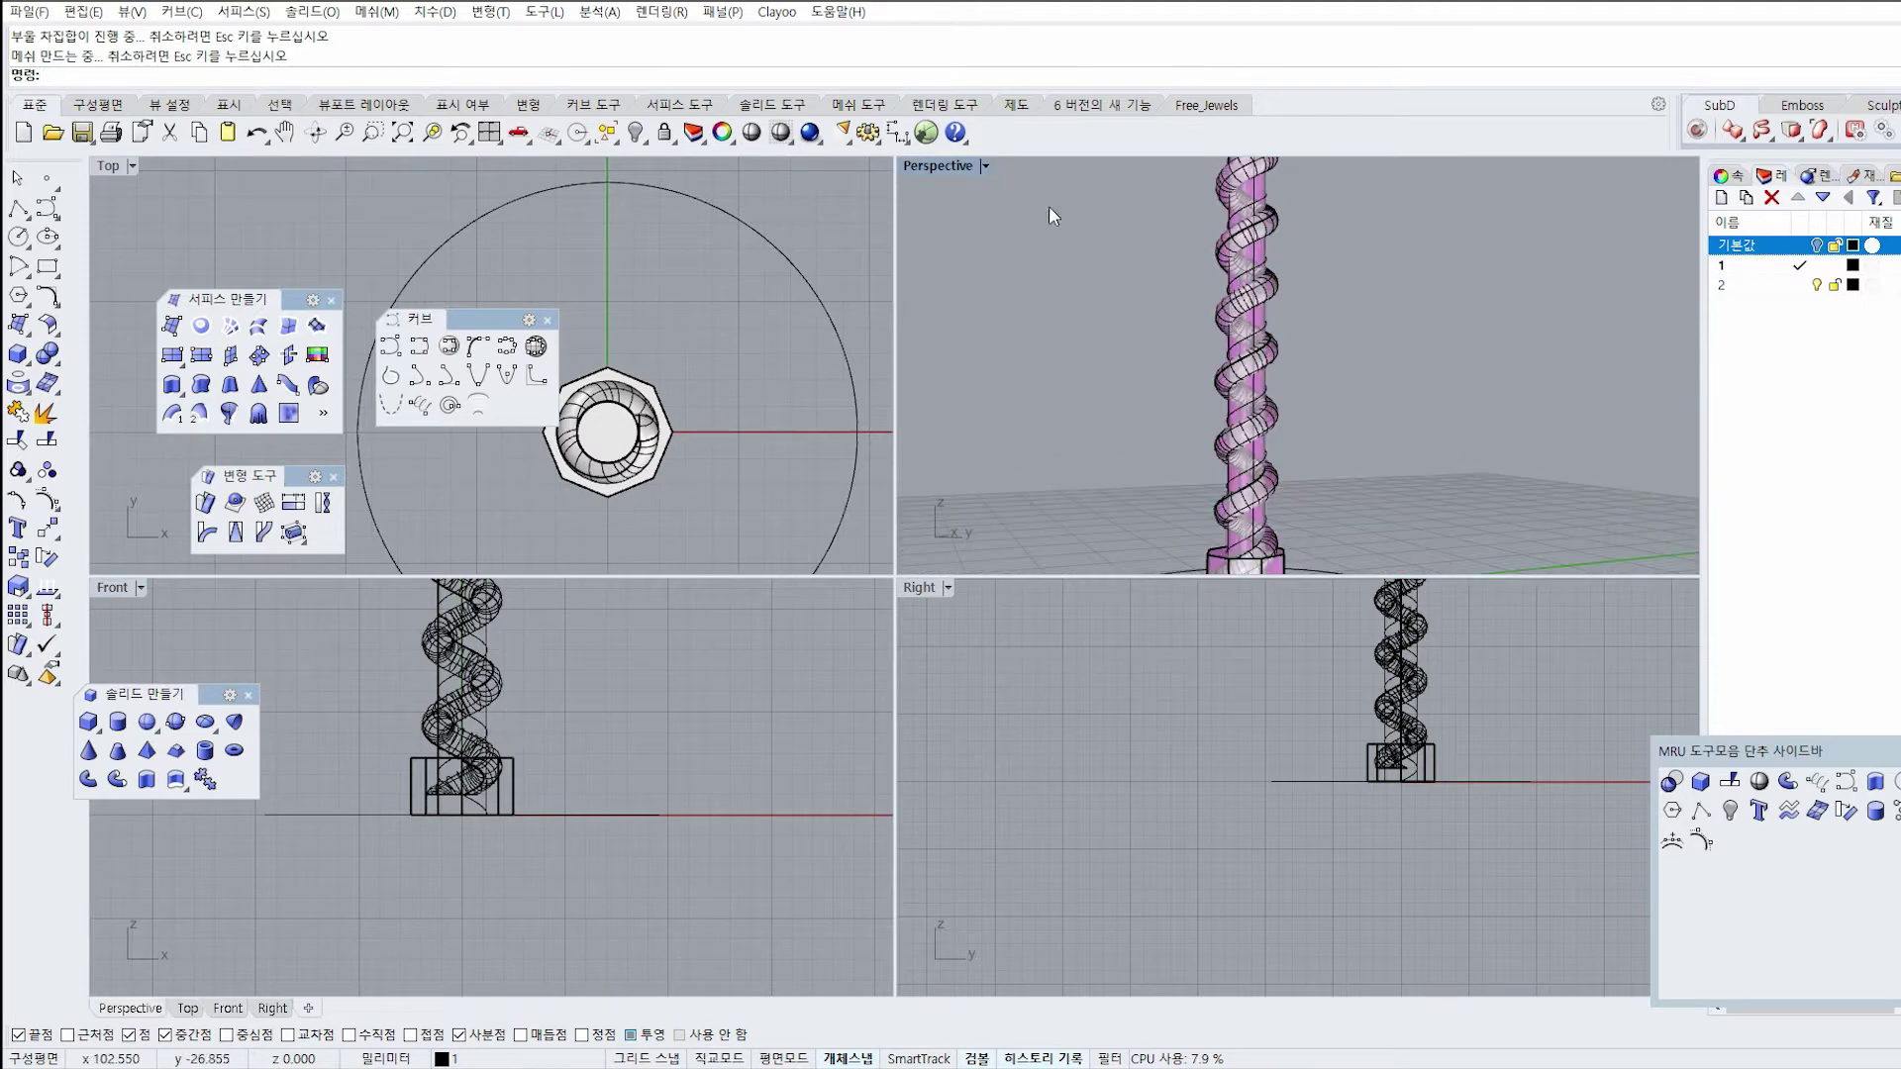
# Examine the trimmed pipe and the rod's top end in the Perspective view, using the rendered shading preview.
pyautogui.doubleClick(941, 166)
pyautogui.click(752, 132)
pyautogui.moveTo(893, 669)
pyautogui.mouseDown(button='right')
pyautogui.moveTo(742, 743)
pyautogui.moveTo(871, 693)
pyautogui.moveTo(828, 603)
pyautogui.moveTo(782, 642)
pyautogui.moveTo(989, 649)
pyautogui.mouseUp(button='right')
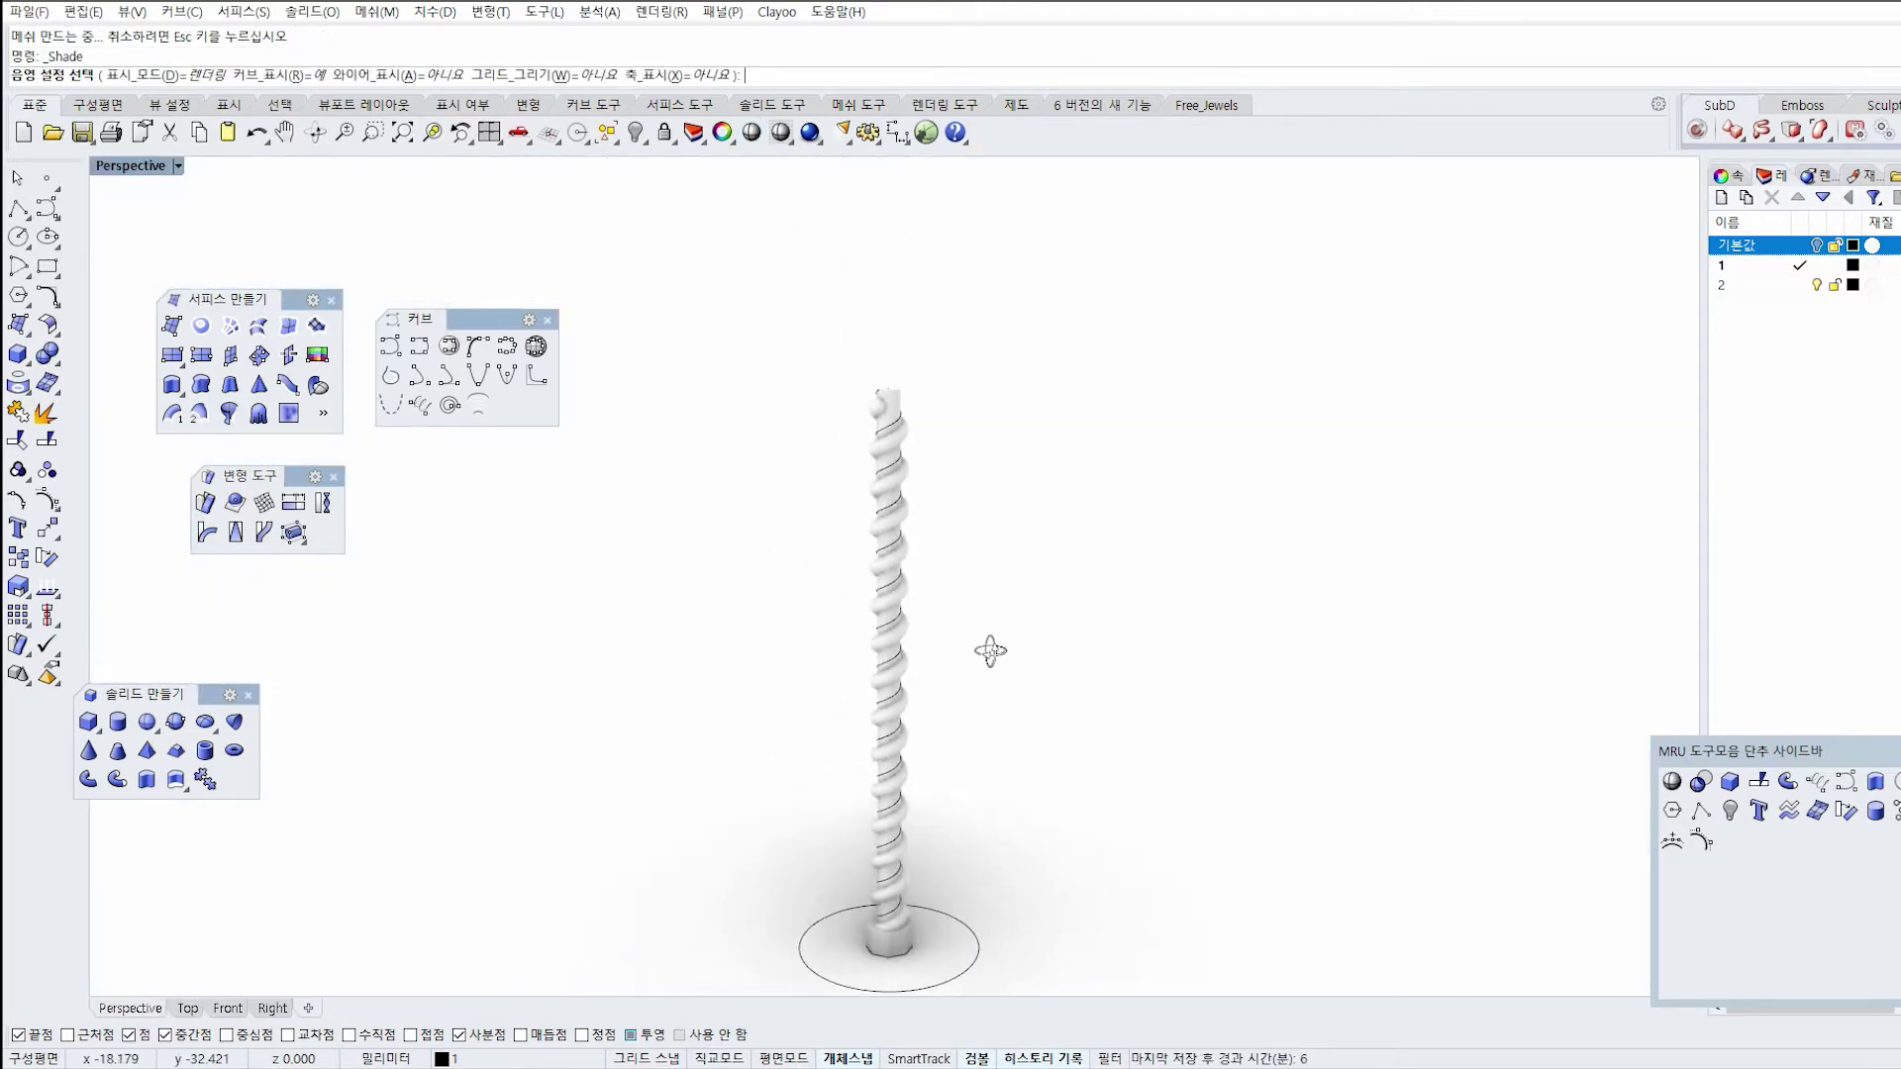
pyautogui.press('Escape')
pyautogui.scroll(10, 894, 386)
pyautogui.moveTo(894, 386)
pyautogui.mouseDown(button='right')
pyautogui.moveTo(1103, 485)
pyautogui.moveTo(976, 427)
pyautogui.moveTo(1158, 338)
pyautogui.mouseUp(button='right')
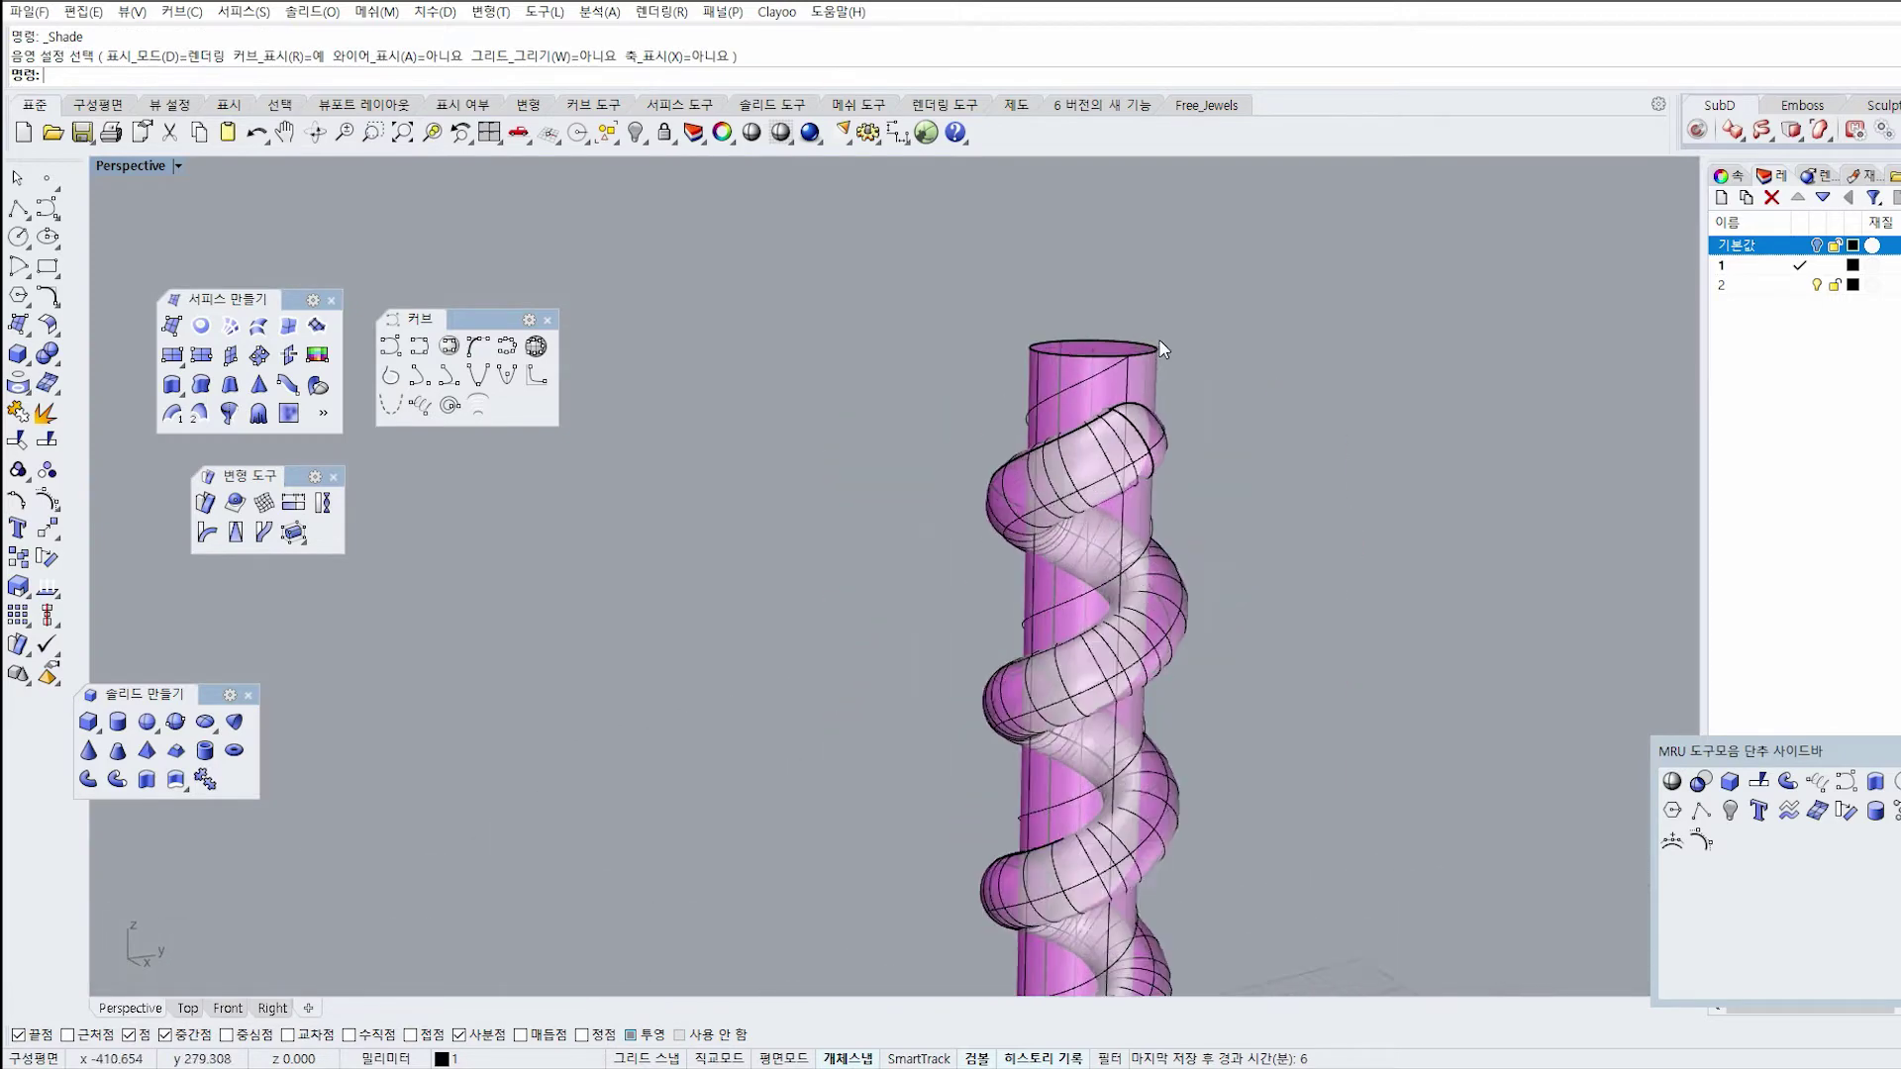
# Keep the solid tools open as a floating palette beside the curve tools.
pyautogui.scroll(5, 965, 447)
pyautogui.click(46, 353)
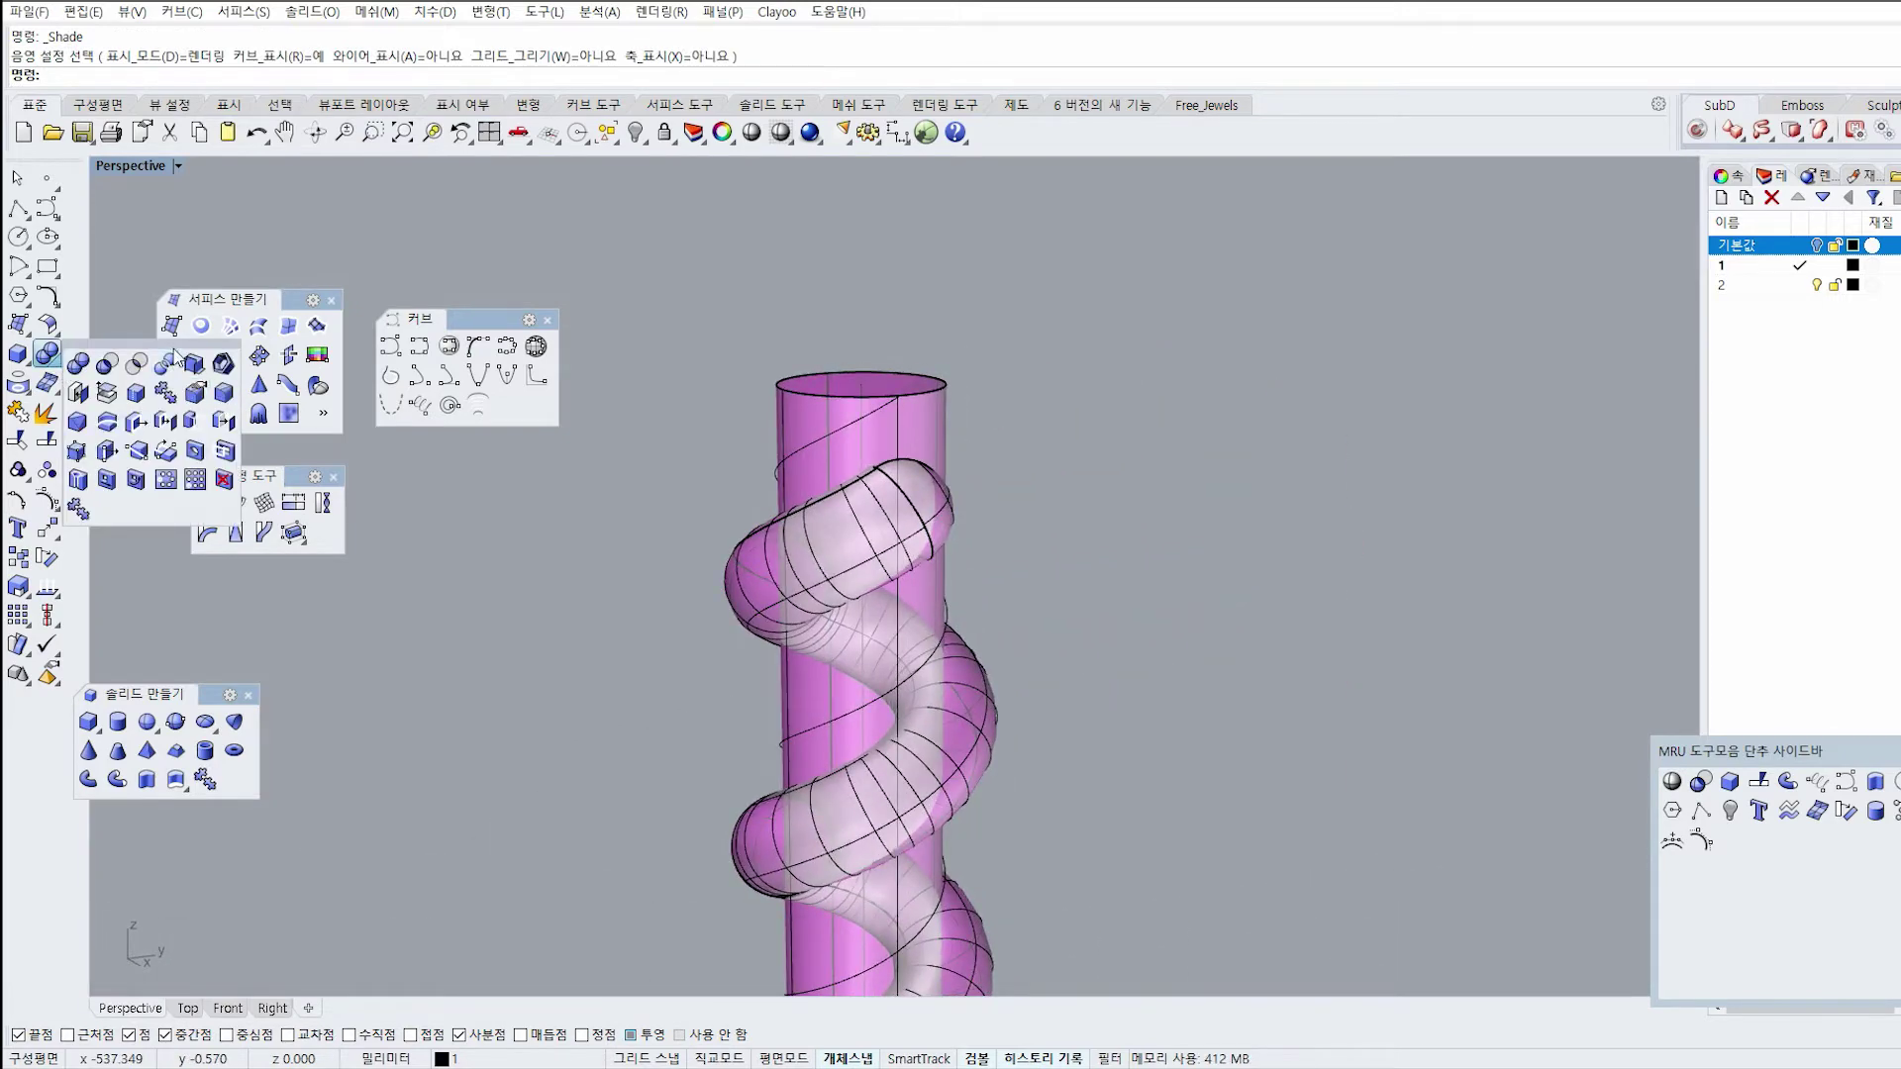
pyautogui.moveTo(174, 344); pyautogui.dragTo(471, 456)
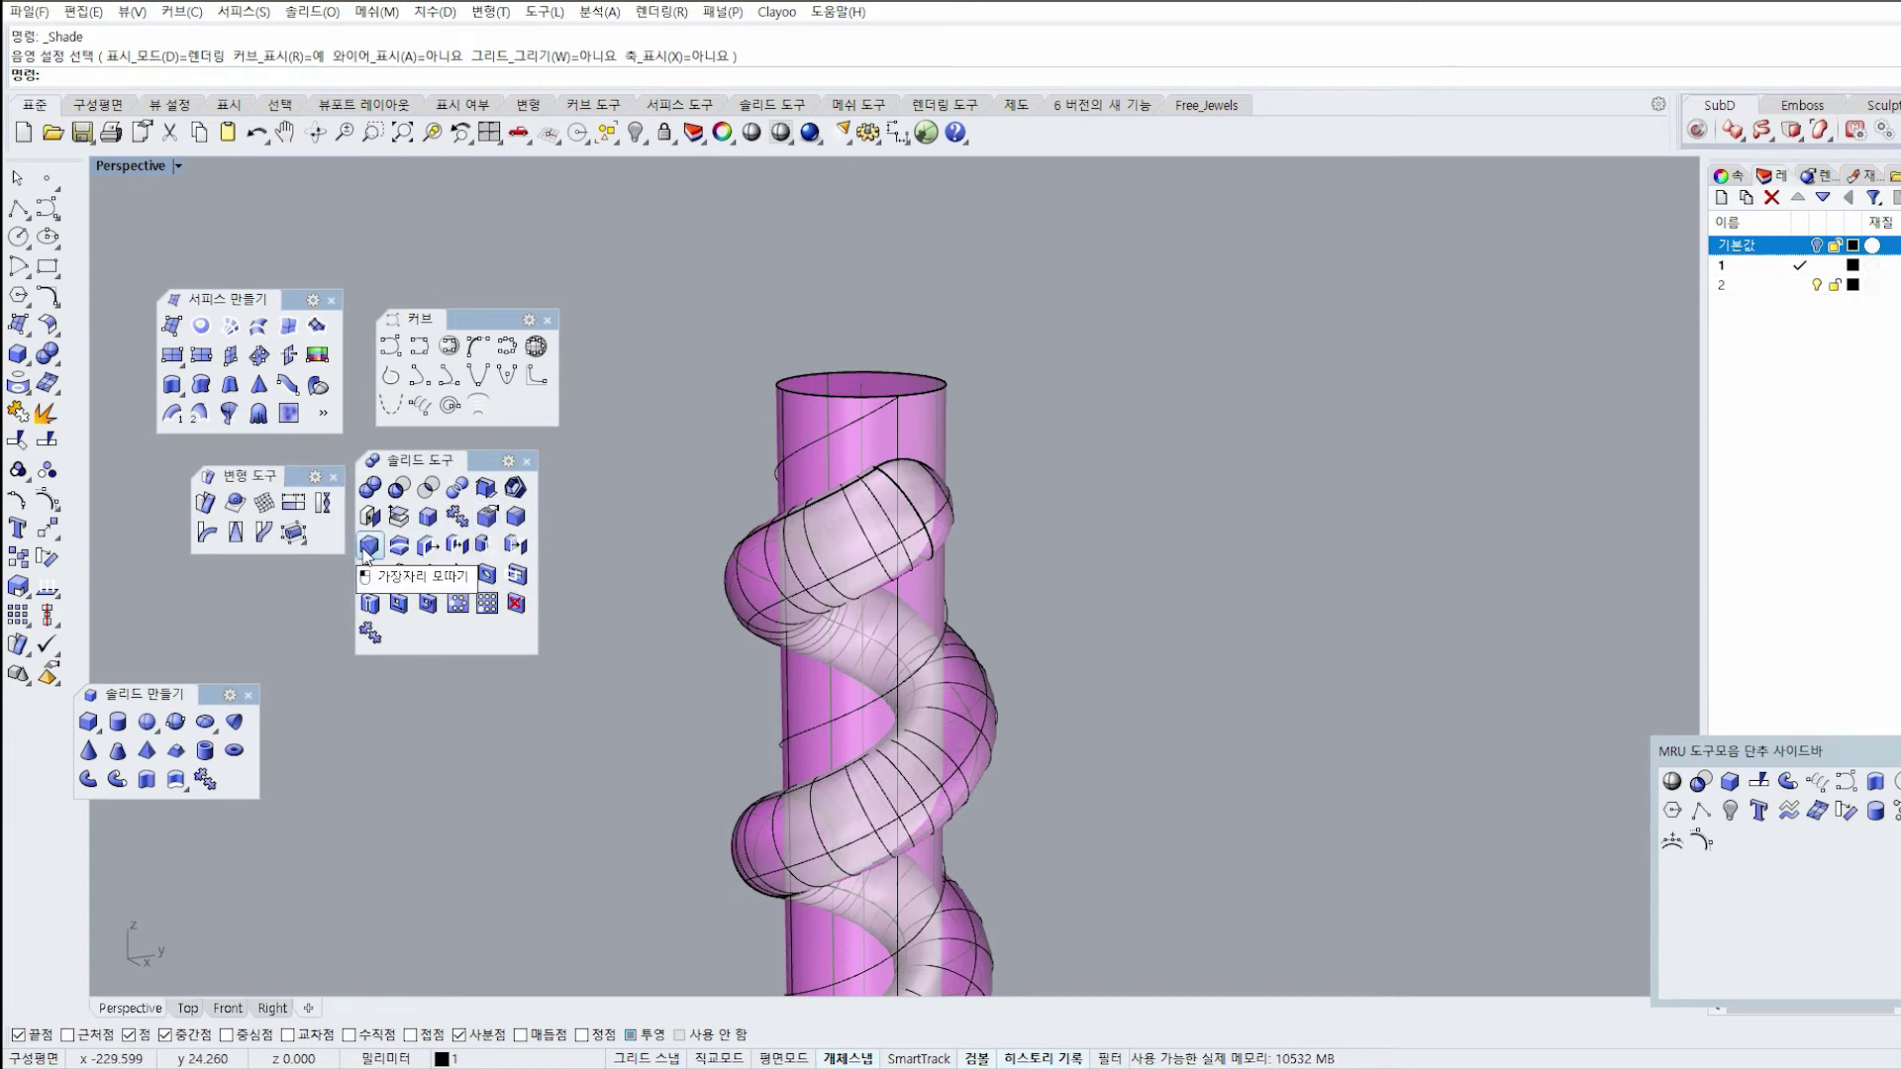
# Try to chamfer the rod's top circular edge with a distance of 1.
pyautogui.click(368, 546)
pyautogui.click(876, 386)
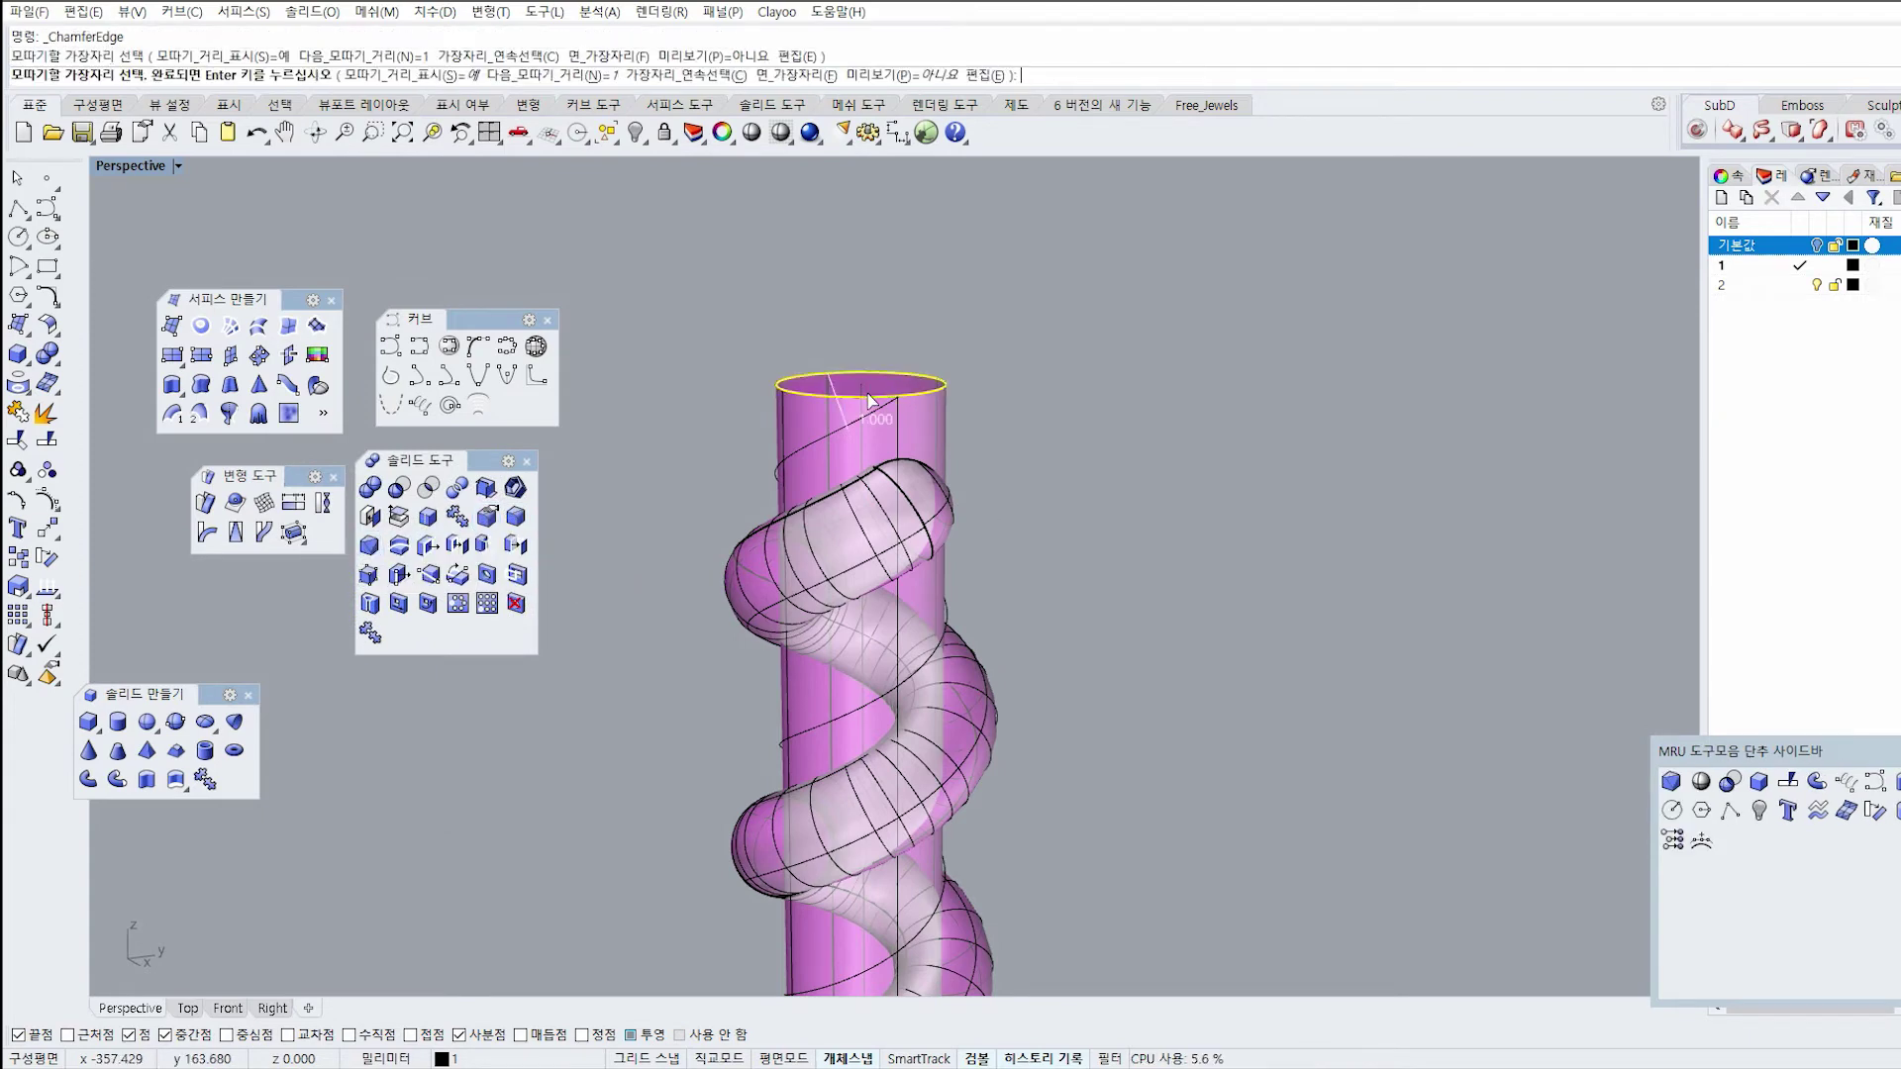
pyautogui.press('Return')
pyautogui.moveTo(871, 408); pyautogui.dragTo(963, 513, button='right')
pyautogui.press('Return')
pyautogui.press('Return')
pyautogui.press('Escape')
pyautogui.hotkey('ctrl', 'z')
# Chamfer the rod's top circular edge with all handles set to 0.5 and check it in a shaded preview.
pyautogui.press('Return')
pyautogui.click(980, 452)
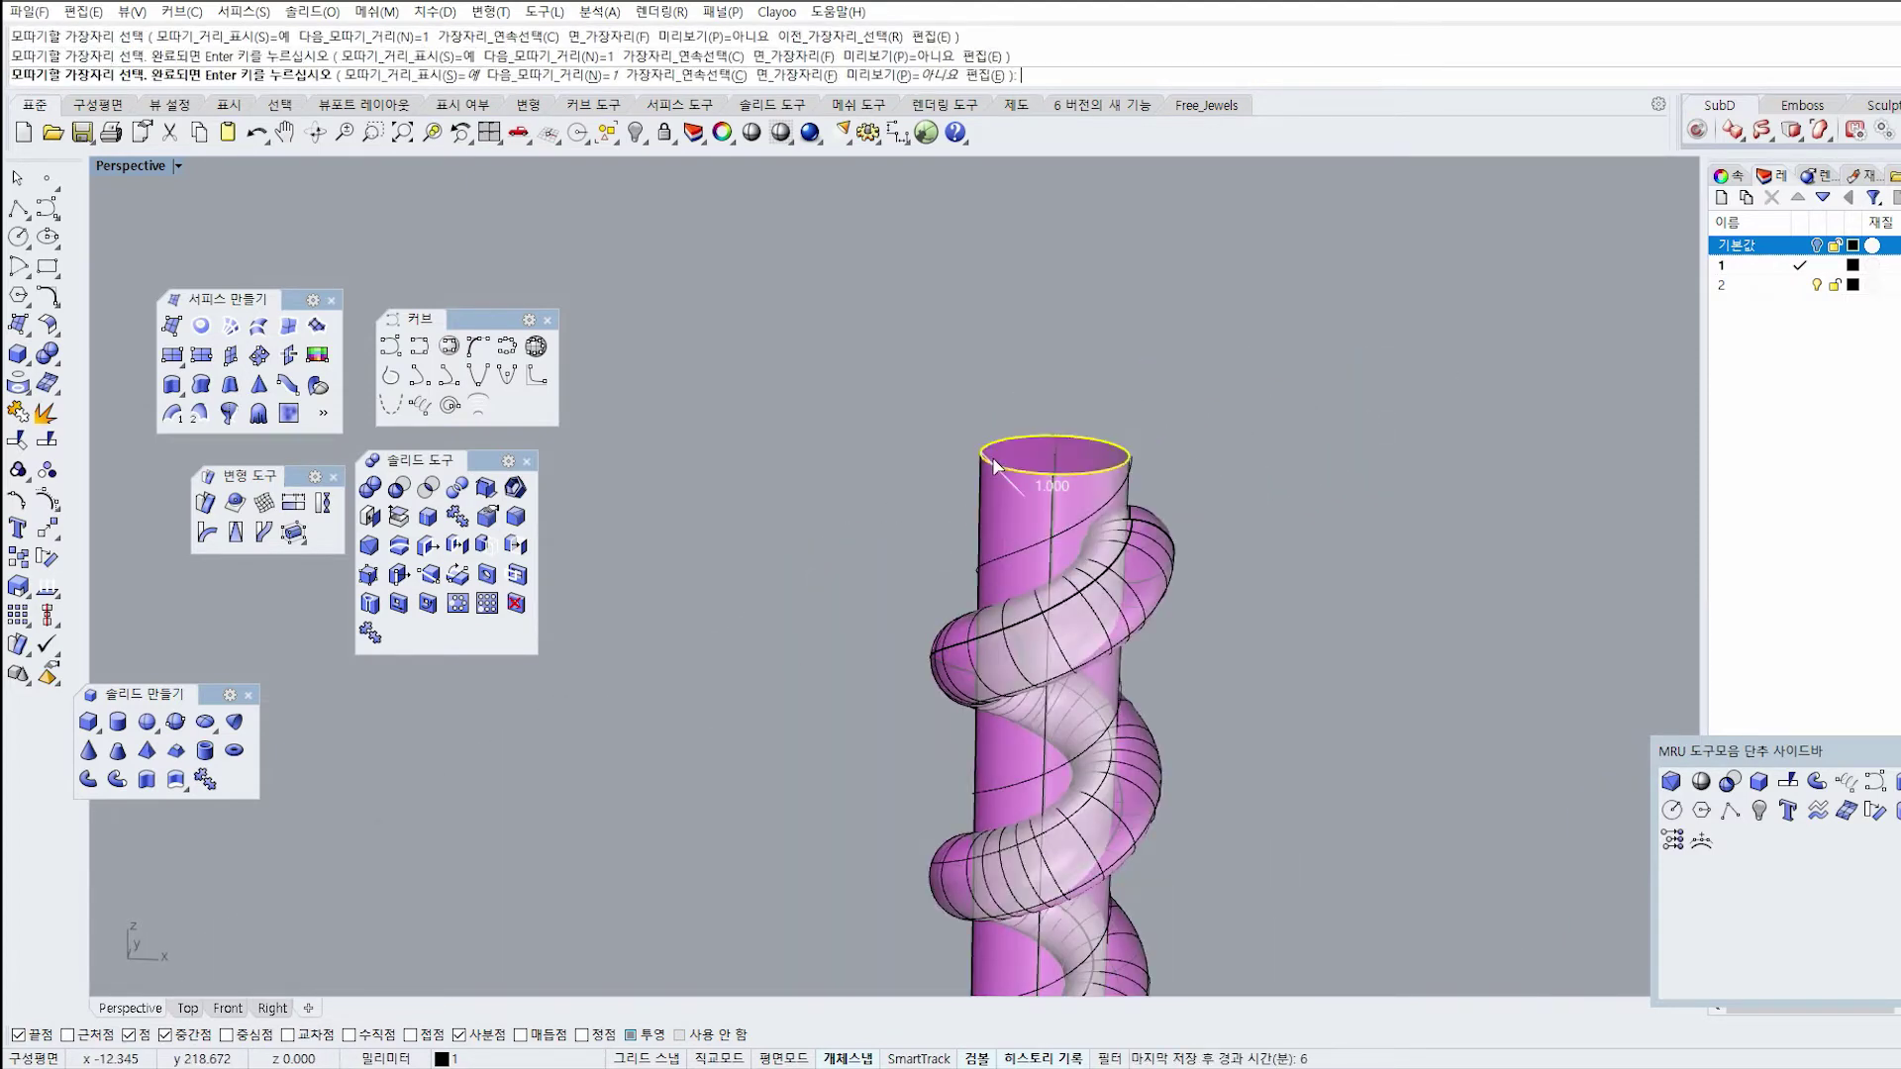
pyautogui.press('Return')
pyautogui.click(699, 81)
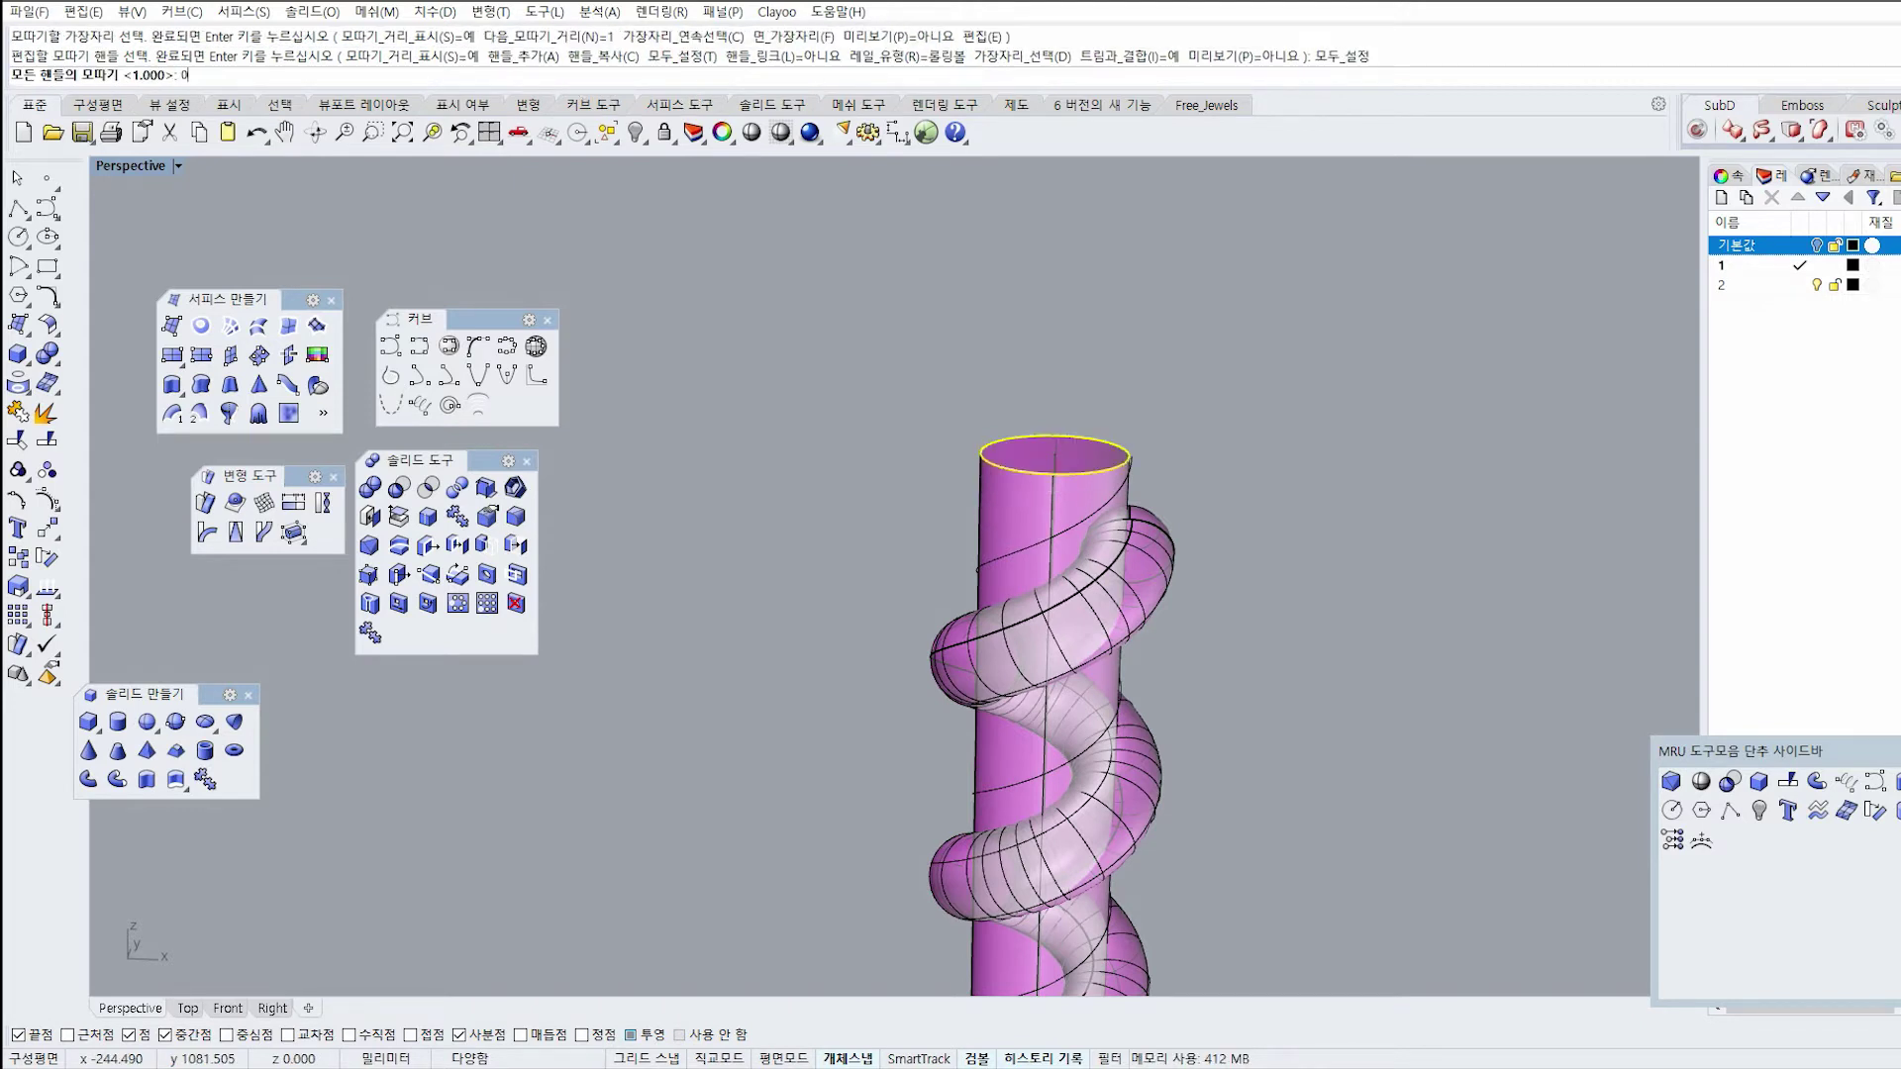
pyautogui.write('0.5')
pyautogui.press('Return')
pyautogui.press('Return')
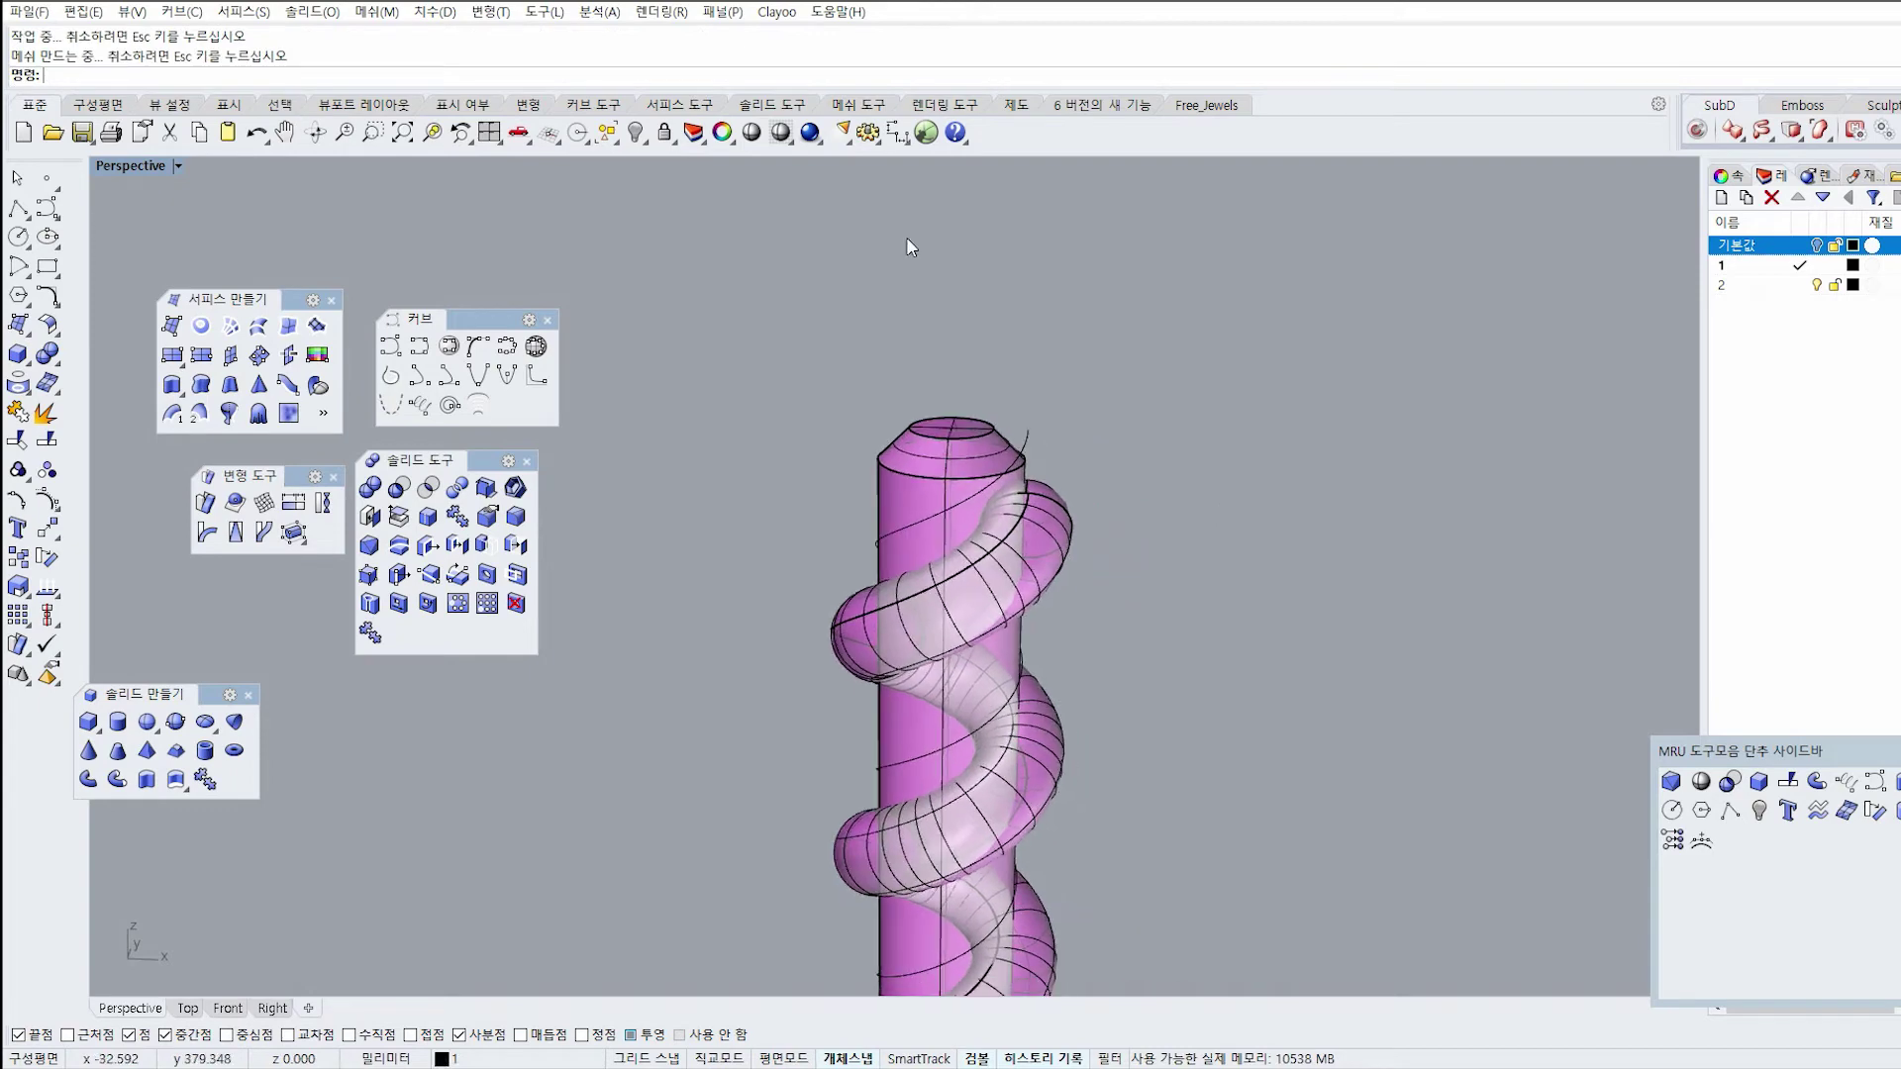
pyautogui.click(751, 132)
pyautogui.moveTo(1069, 615)
pyautogui.mouseDown(button='right')
pyautogui.moveTo(1010, 585)
pyautogui.moveTo(835, 649)
pyautogui.moveTo(792, 622)
pyautogui.moveTo(1019, 555)
pyautogui.mouseUp(button='right')
pyautogui.press('Escape')
# Join the rod, the helical pipe and the octagonal base into one solid with Boolean Union.
pyautogui.scroll(-8, 1019, 556)
pyautogui.keyDown('shift'); pyautogui.moveTo(1188, 623); pyautogui.dragTo(1076, 421, button='right'); pyautogui.keyUp('shift')
pyautogui.click(926, 475)
pyautogui.keyDown('shift'); pyautogui.click(875, 552); pyautogui.keyUp('shift')
pyautogui.scroll(-4, 876, 554)
pyautogui.scroll(-3, 875, 559)
pyautogui.keyDown('shift'); pyautogui.moveTo(1022, 788); pyautogui.dragTo(1006, 602, button='right'); pyautogui.keyUp('shift')
pyautogui.scroll(7, 846, 718)
pyautogui.click(853, 867)
pyautogui.keyDown('shift'); pyautogui.click(864, 821); pyautogui.keyUp('shift')
pyautogui.keyDown('shift'); pyautogui.click(860, 816); pyautogui.keyUp('shift')
pyautogui.click(46, 354)
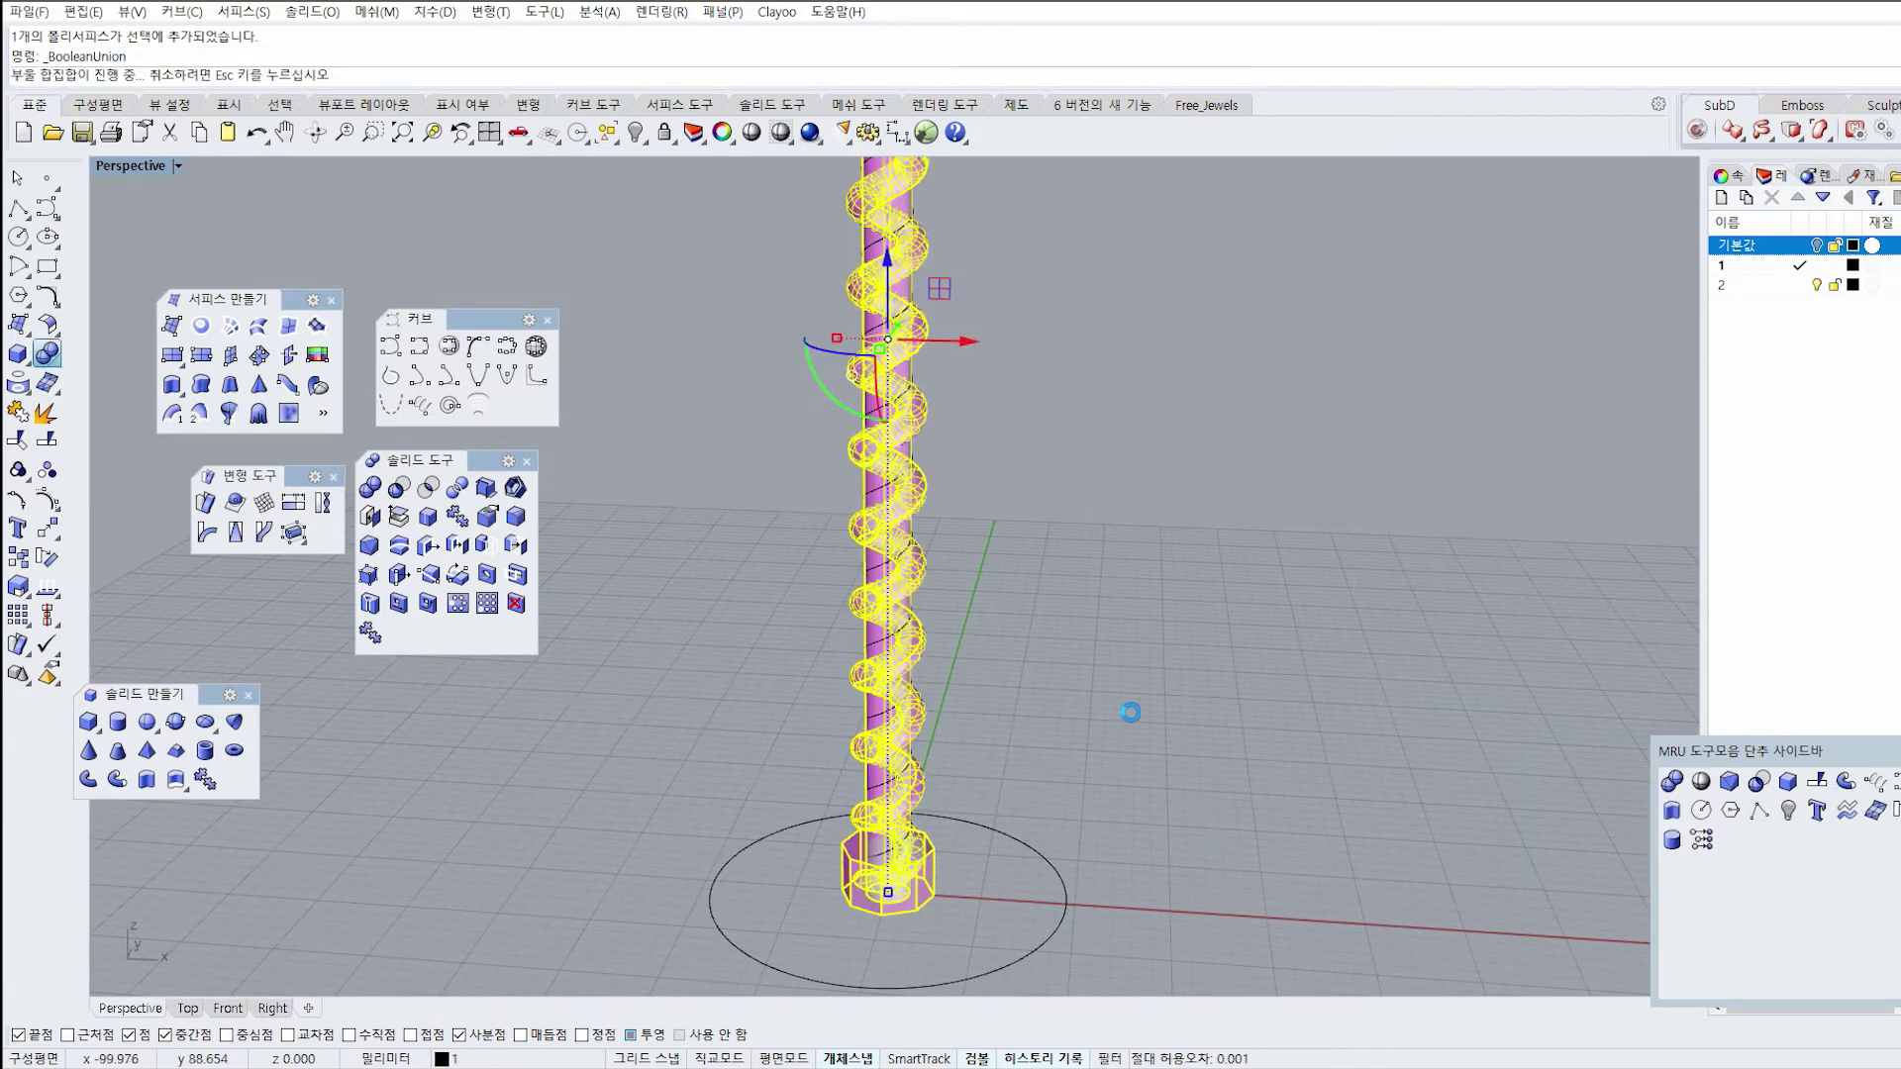
pyautogui.moveTo(1071, 703); pyautogui.dragTo(977, 746, button='right')
pyautogui.scroll(-5, 891, 644)
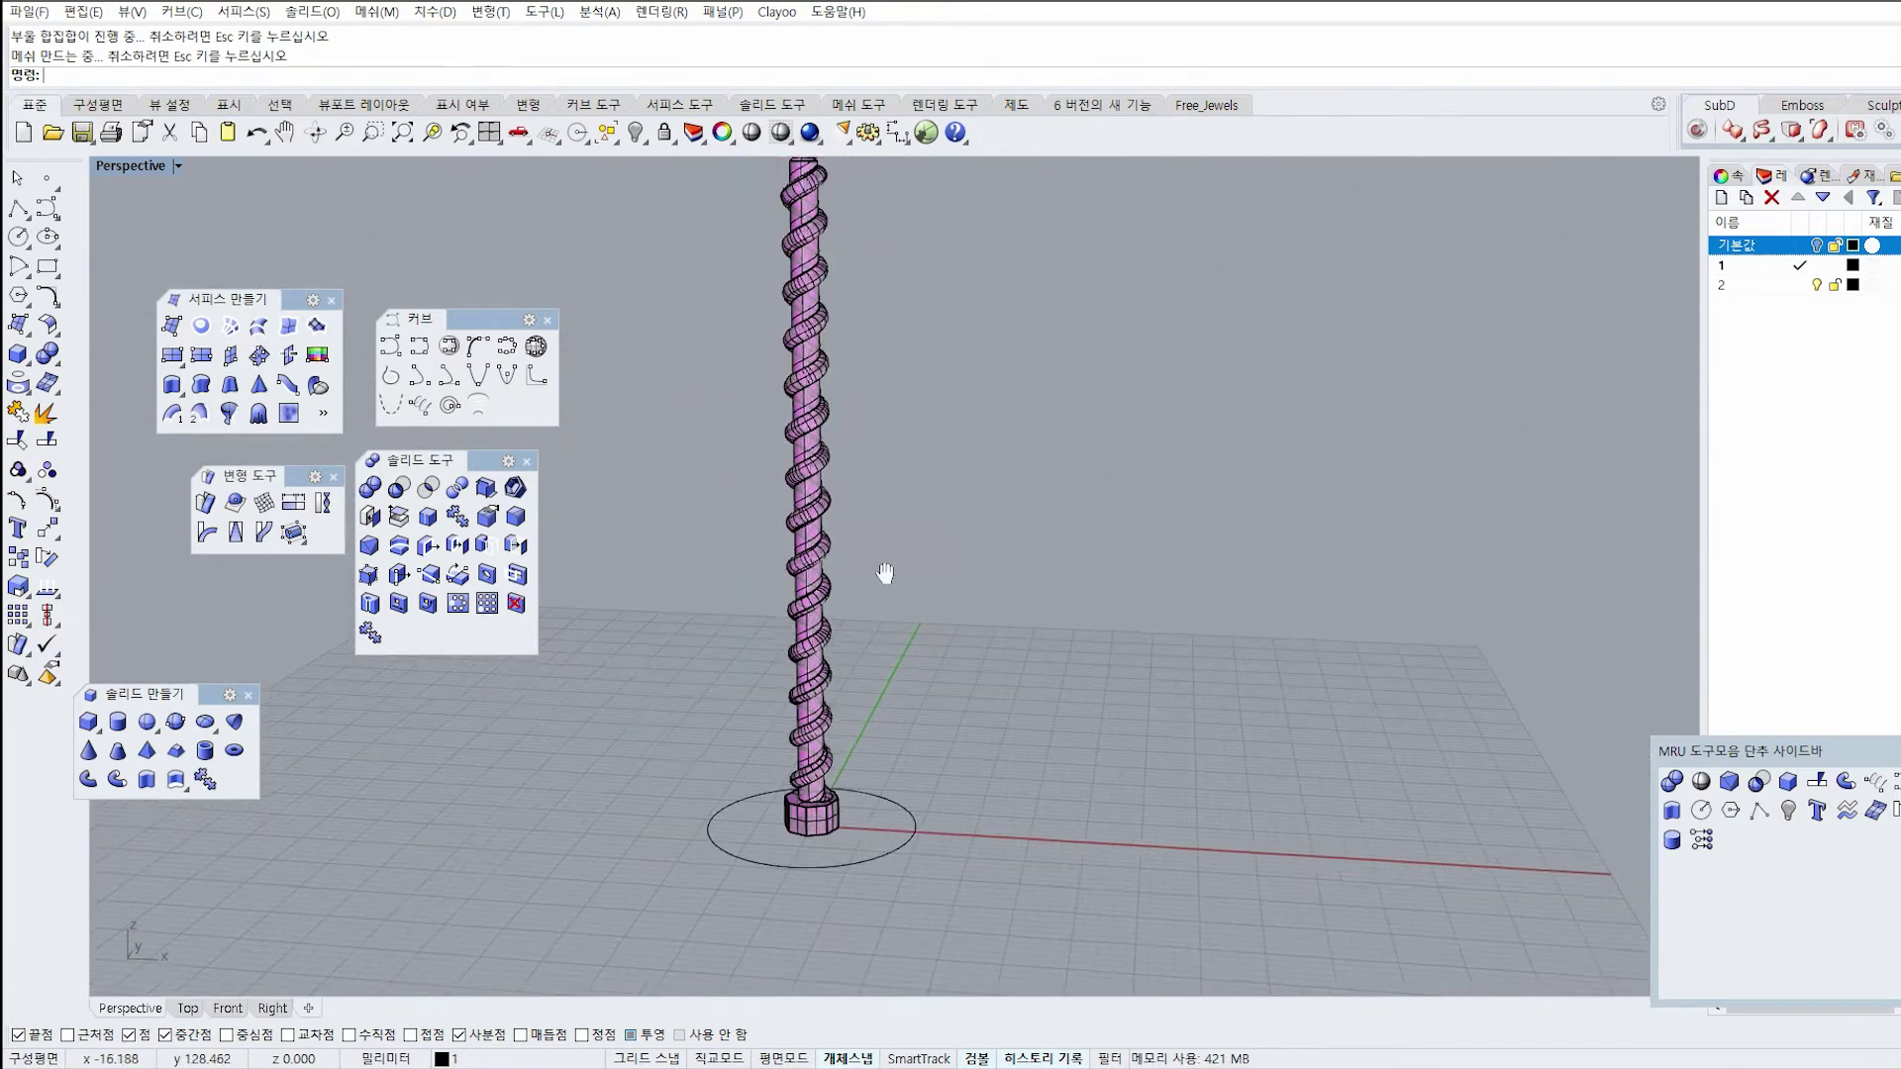
pyautogui.moveTo(871, 715); pyautogui.dragTo(555, 351, button='right')
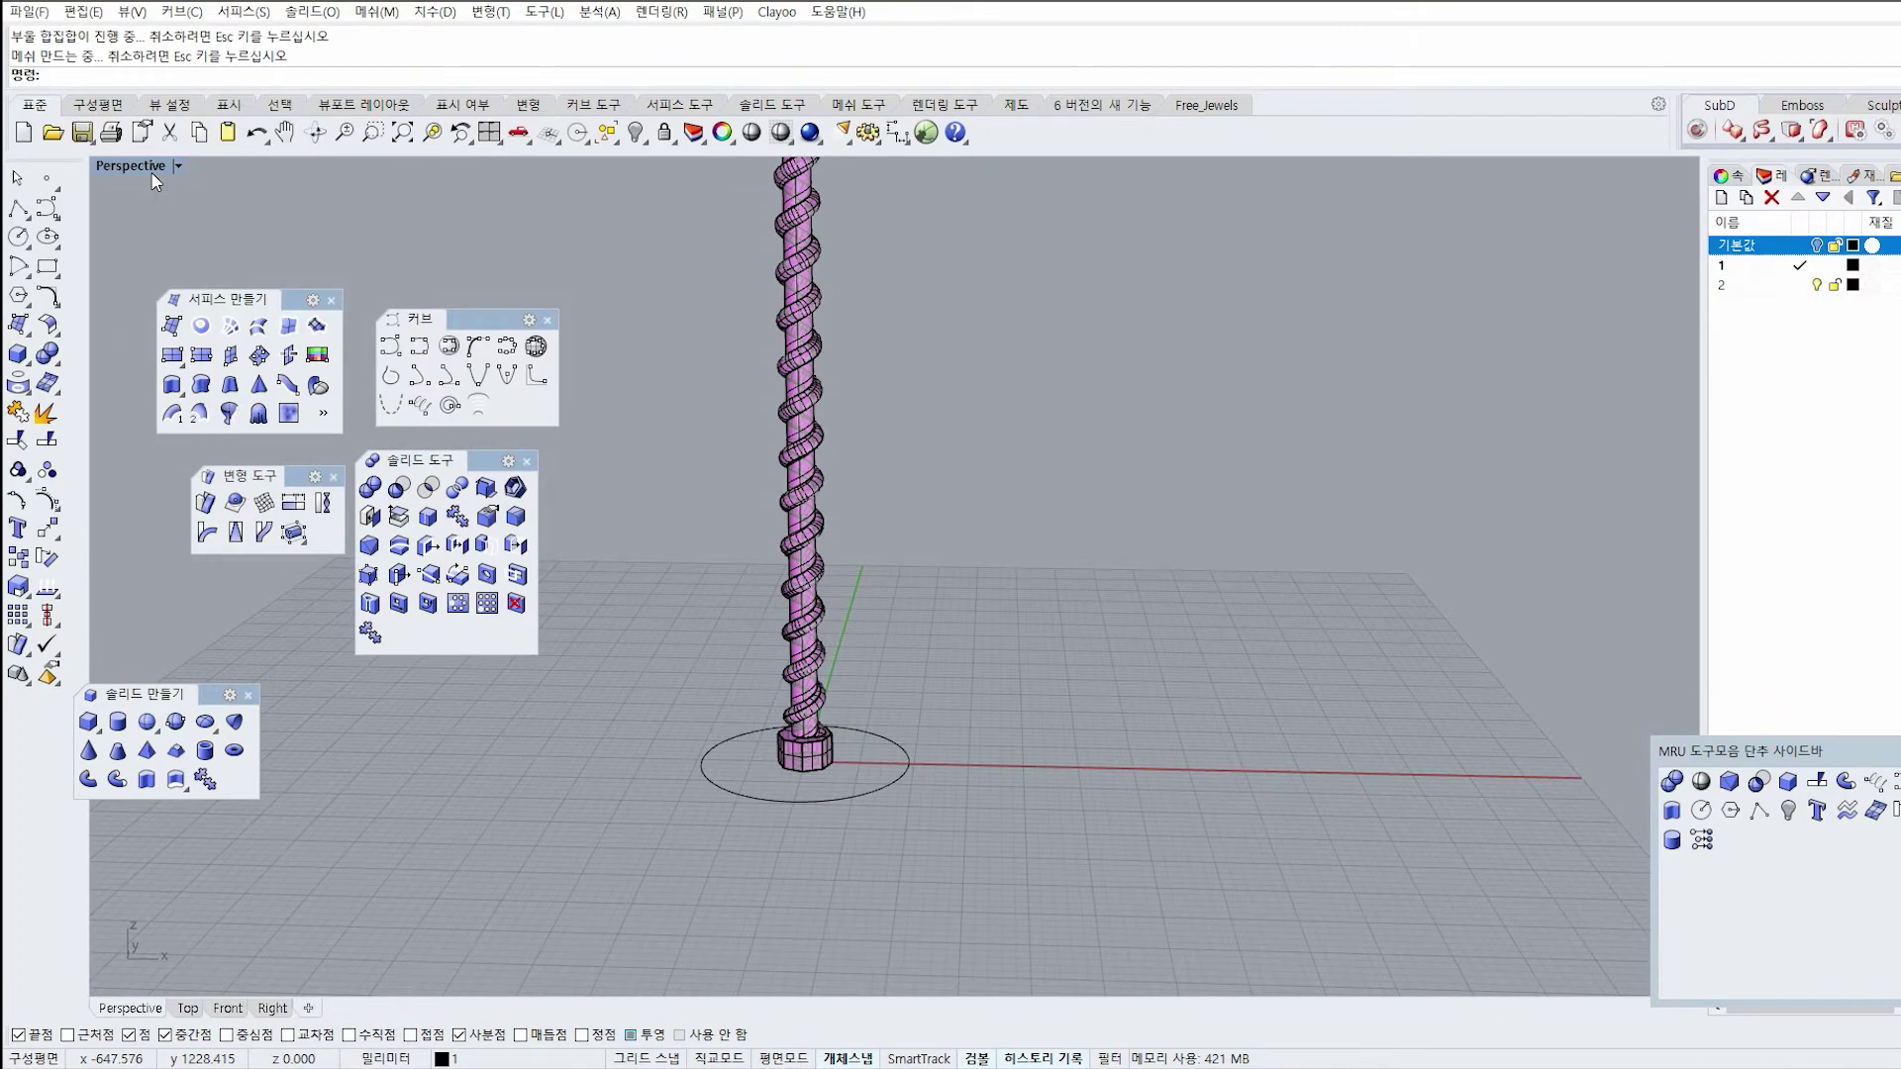
# Return to the four-view layout and place point objects on the two quadrants of the base circle that lie on the X axis.
pyautogui.doubleClick(120, 169)
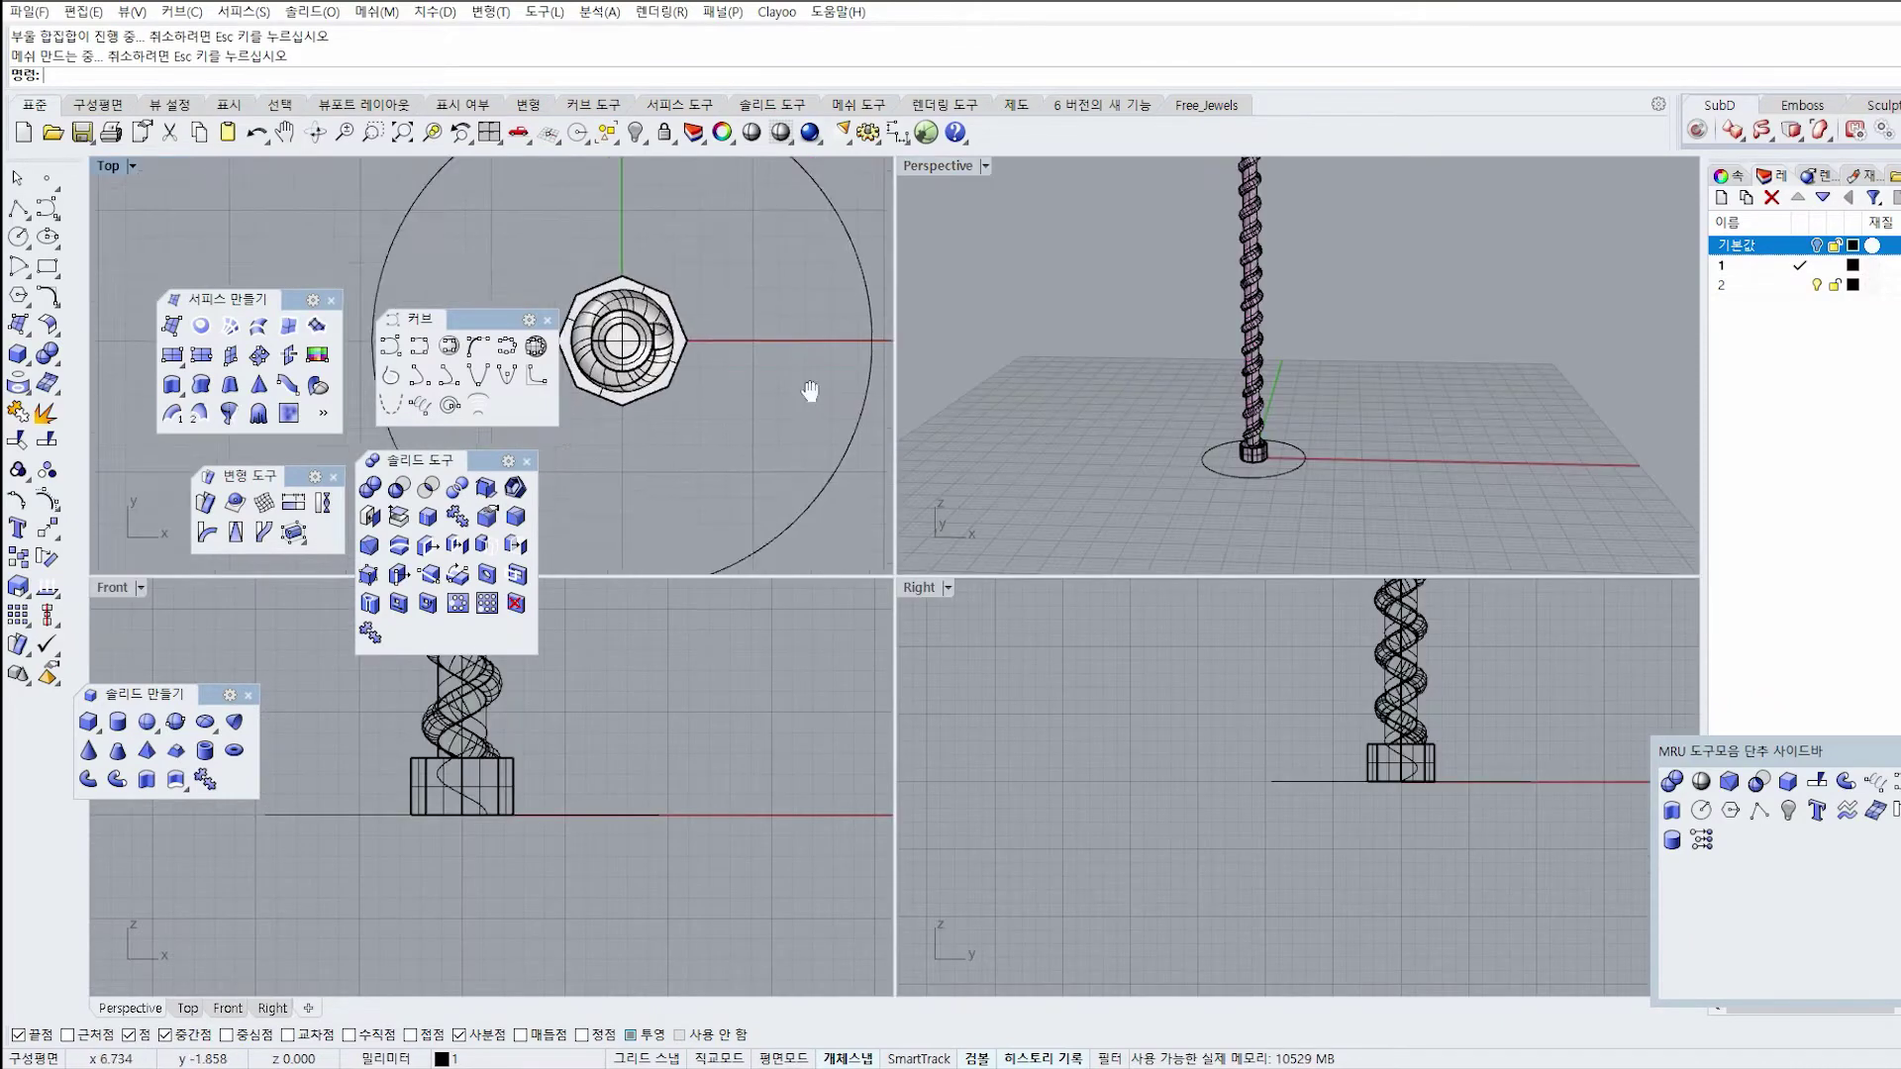
pyautogui.scroll(3, 675, 389)
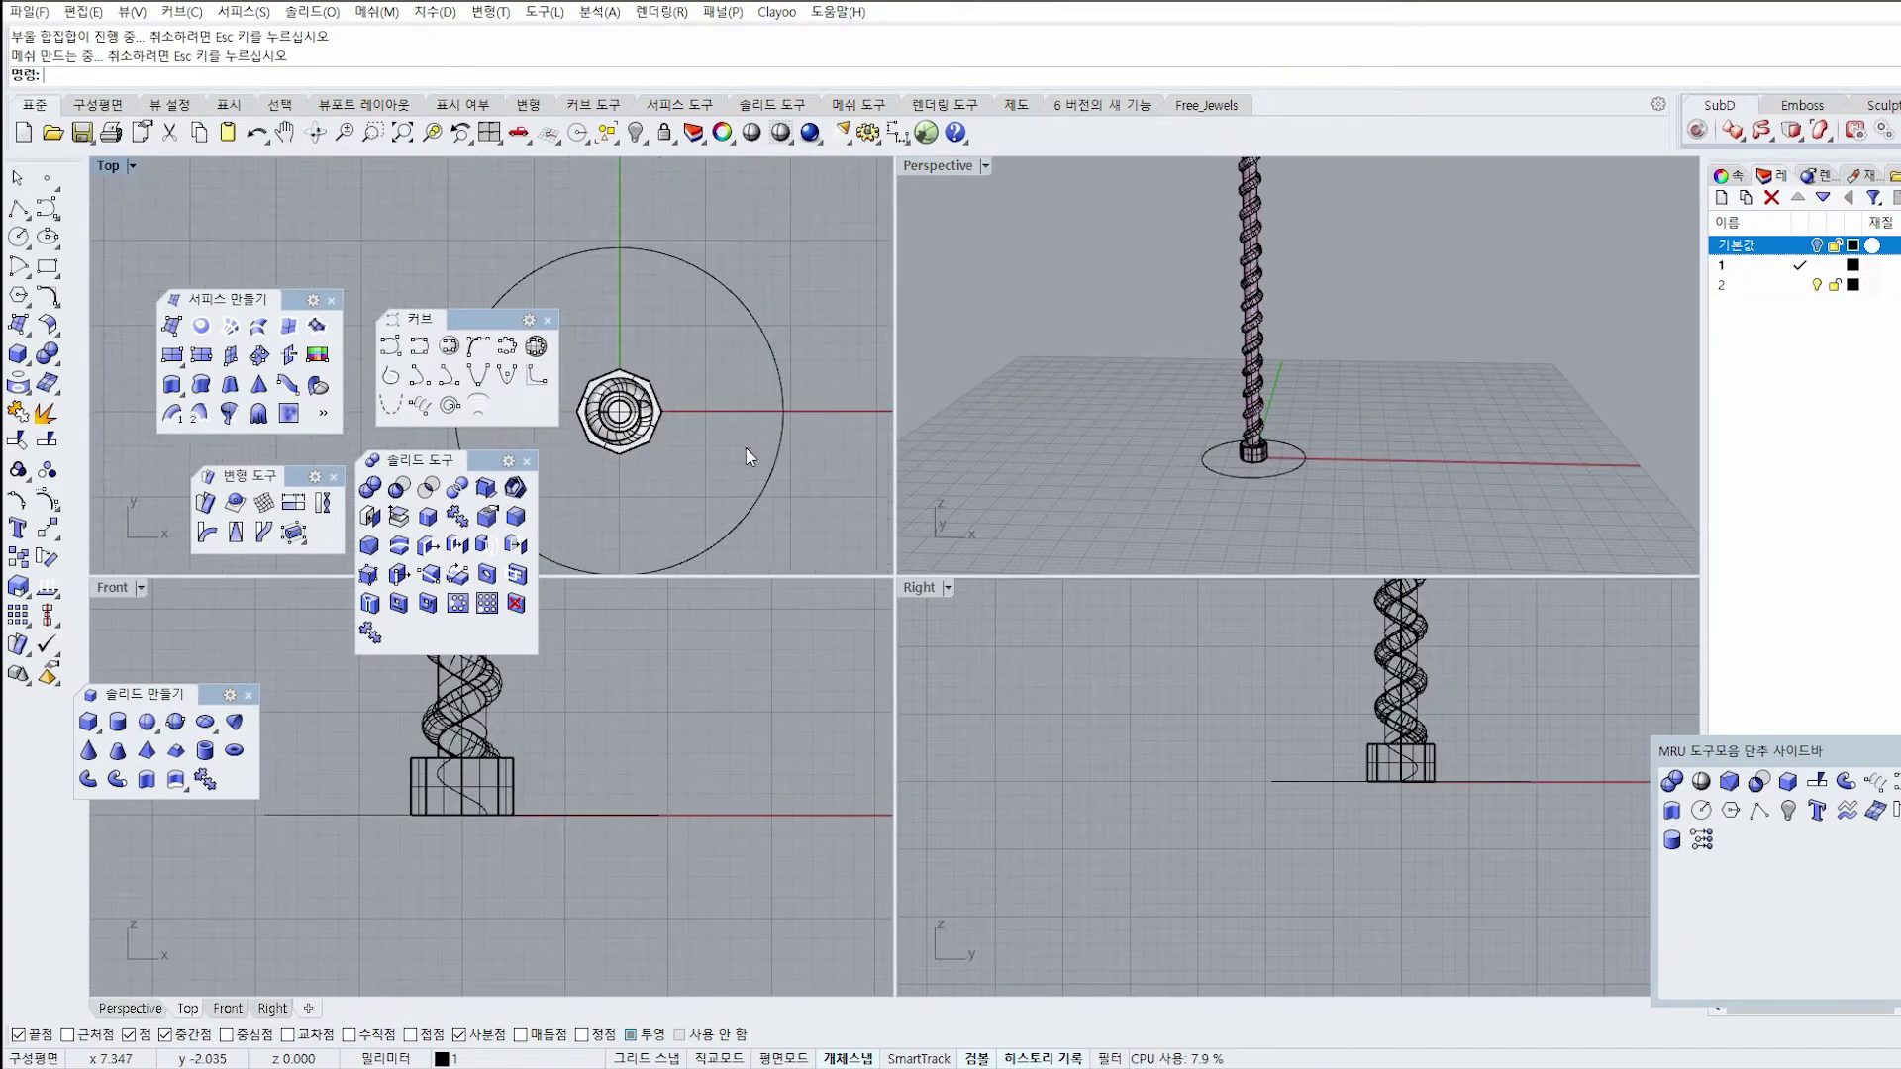
pyautogui.moveTo(476, 322); pyautogui.dragTo(396, 193)
pyautogui.moveTo(704, 433); pyautogui.dragTo(670, 335, button='right')
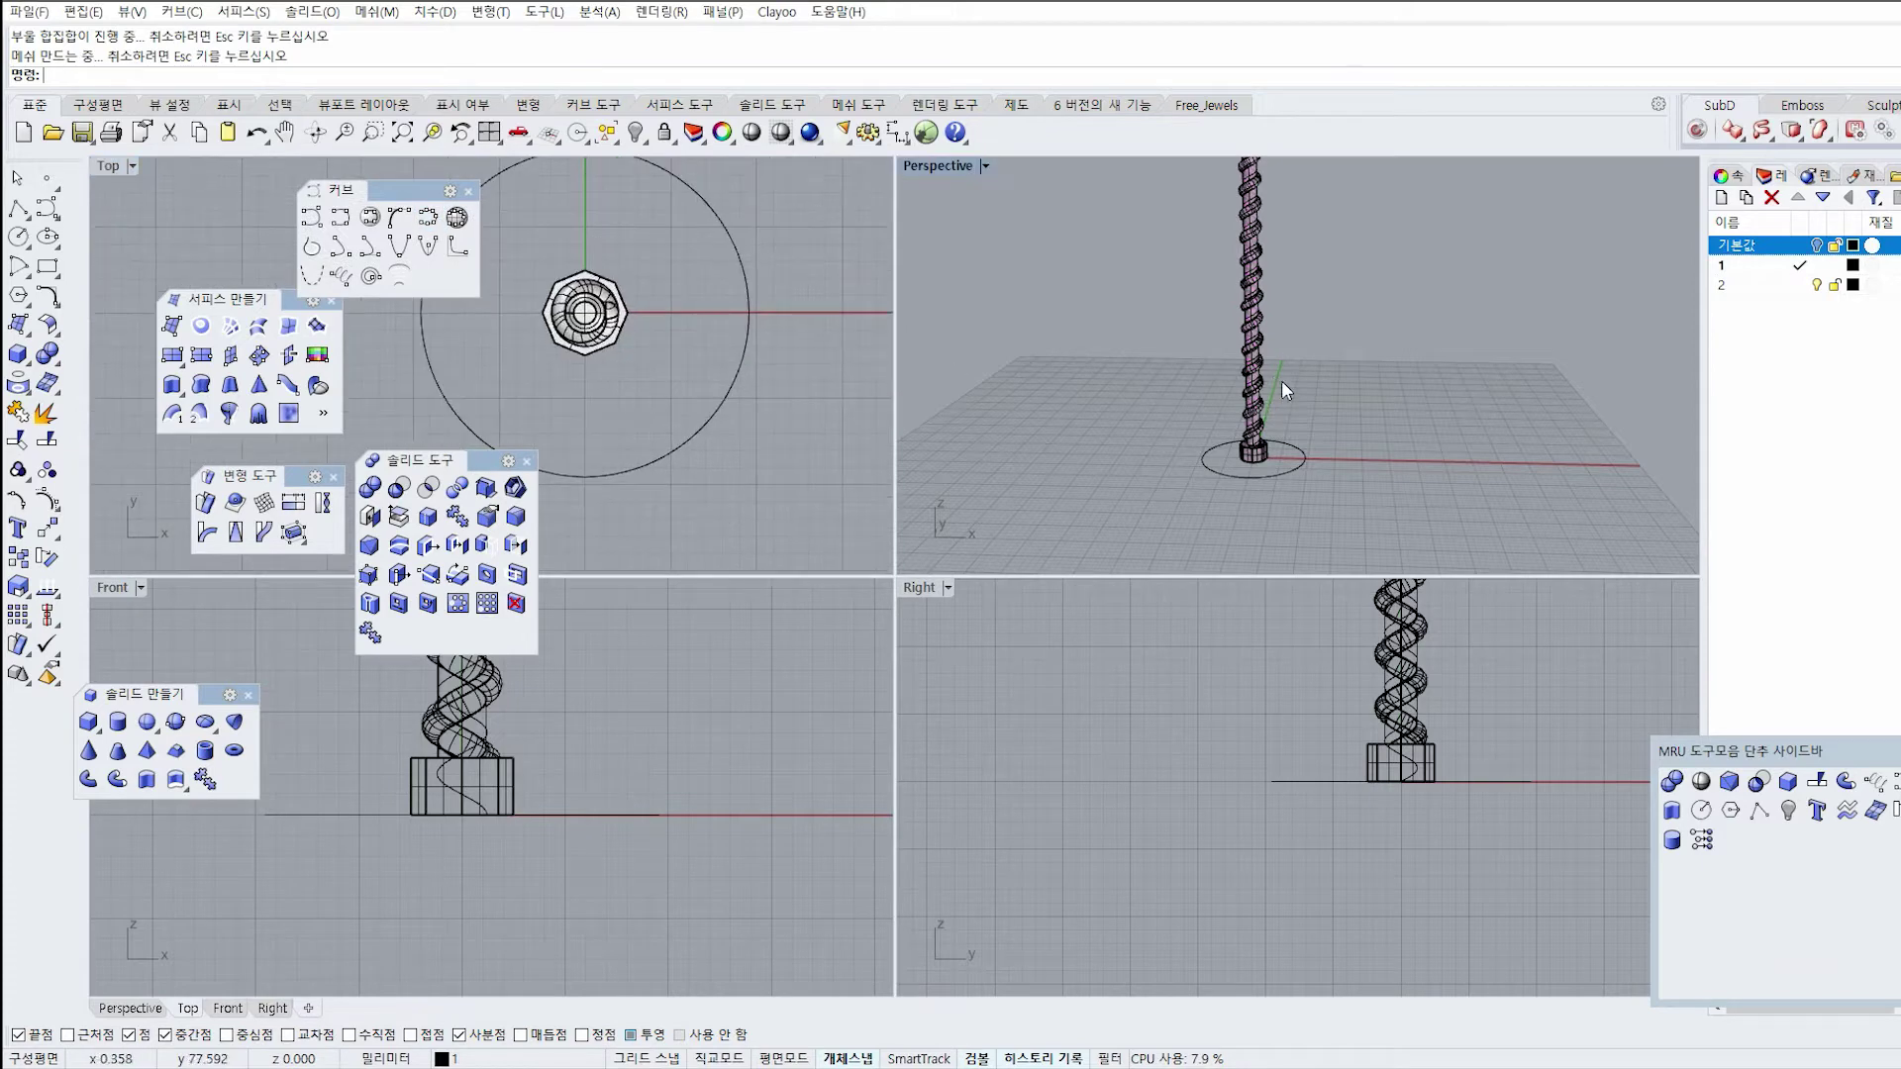
pyautogui.keyDown('shift'); pyautogui.moveTo(1281, 380); pyautogui.dragTo(1256, 438, button='right'); pyautogui.keyUp('shift')
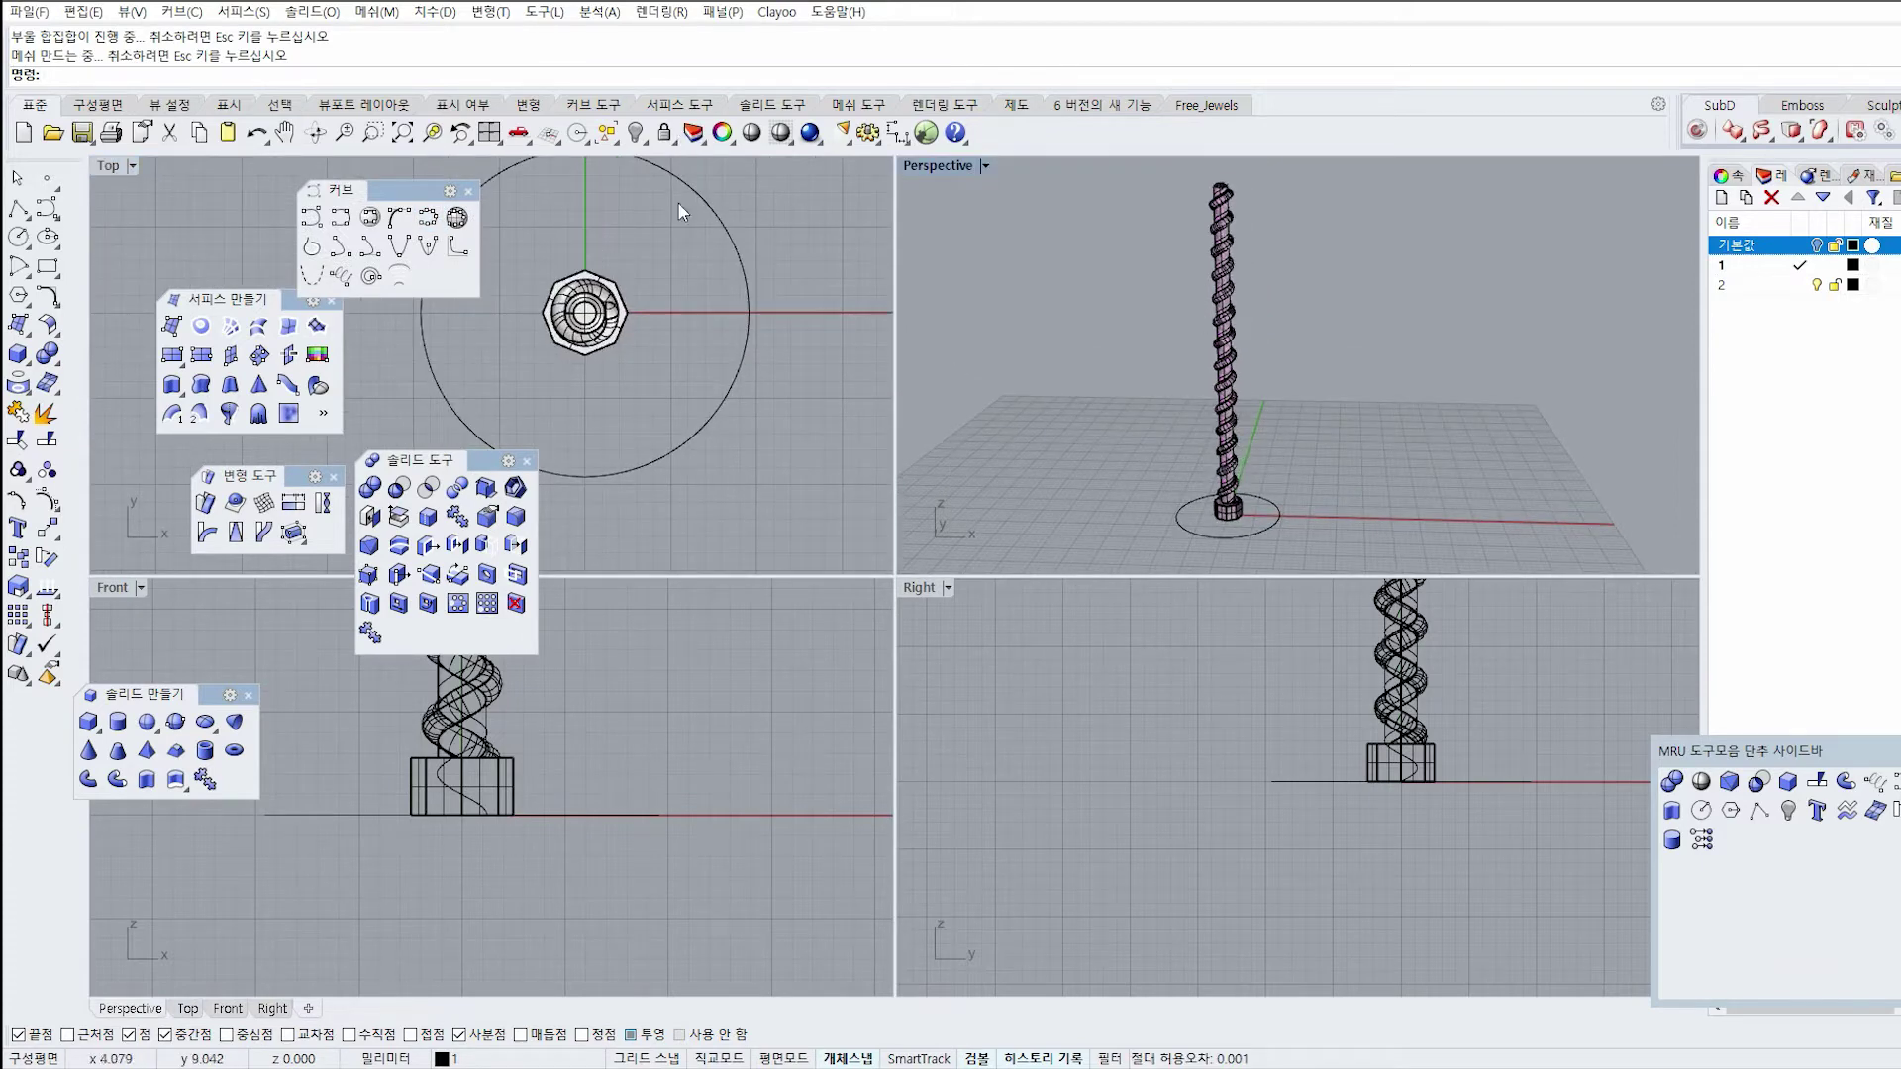
pyautogui.moveTo(695, 297); pyautogui.dragTo(715, 396, button='right')
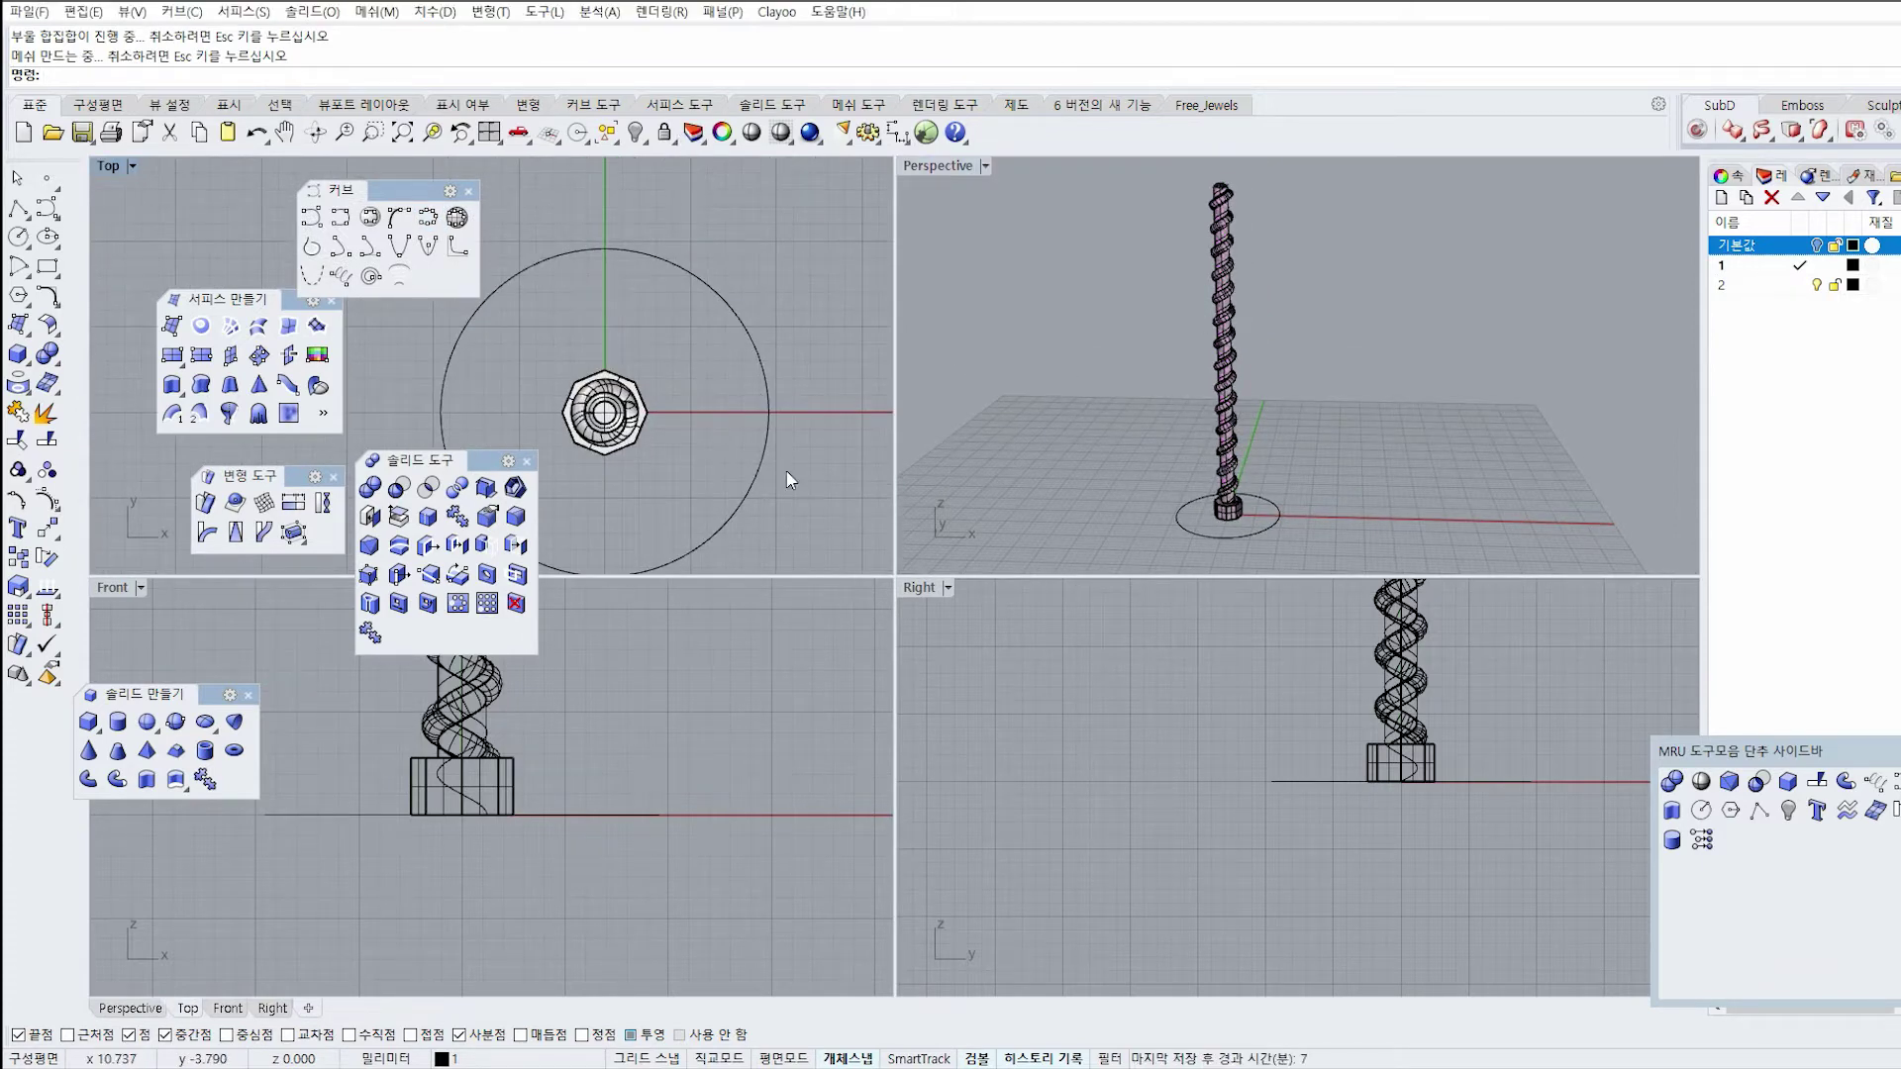
pyautogui.scroll(5, 1250, 414)
pyautogui.moveTo(745, 459); pyautogui.dragTo(745, 379, button='right')
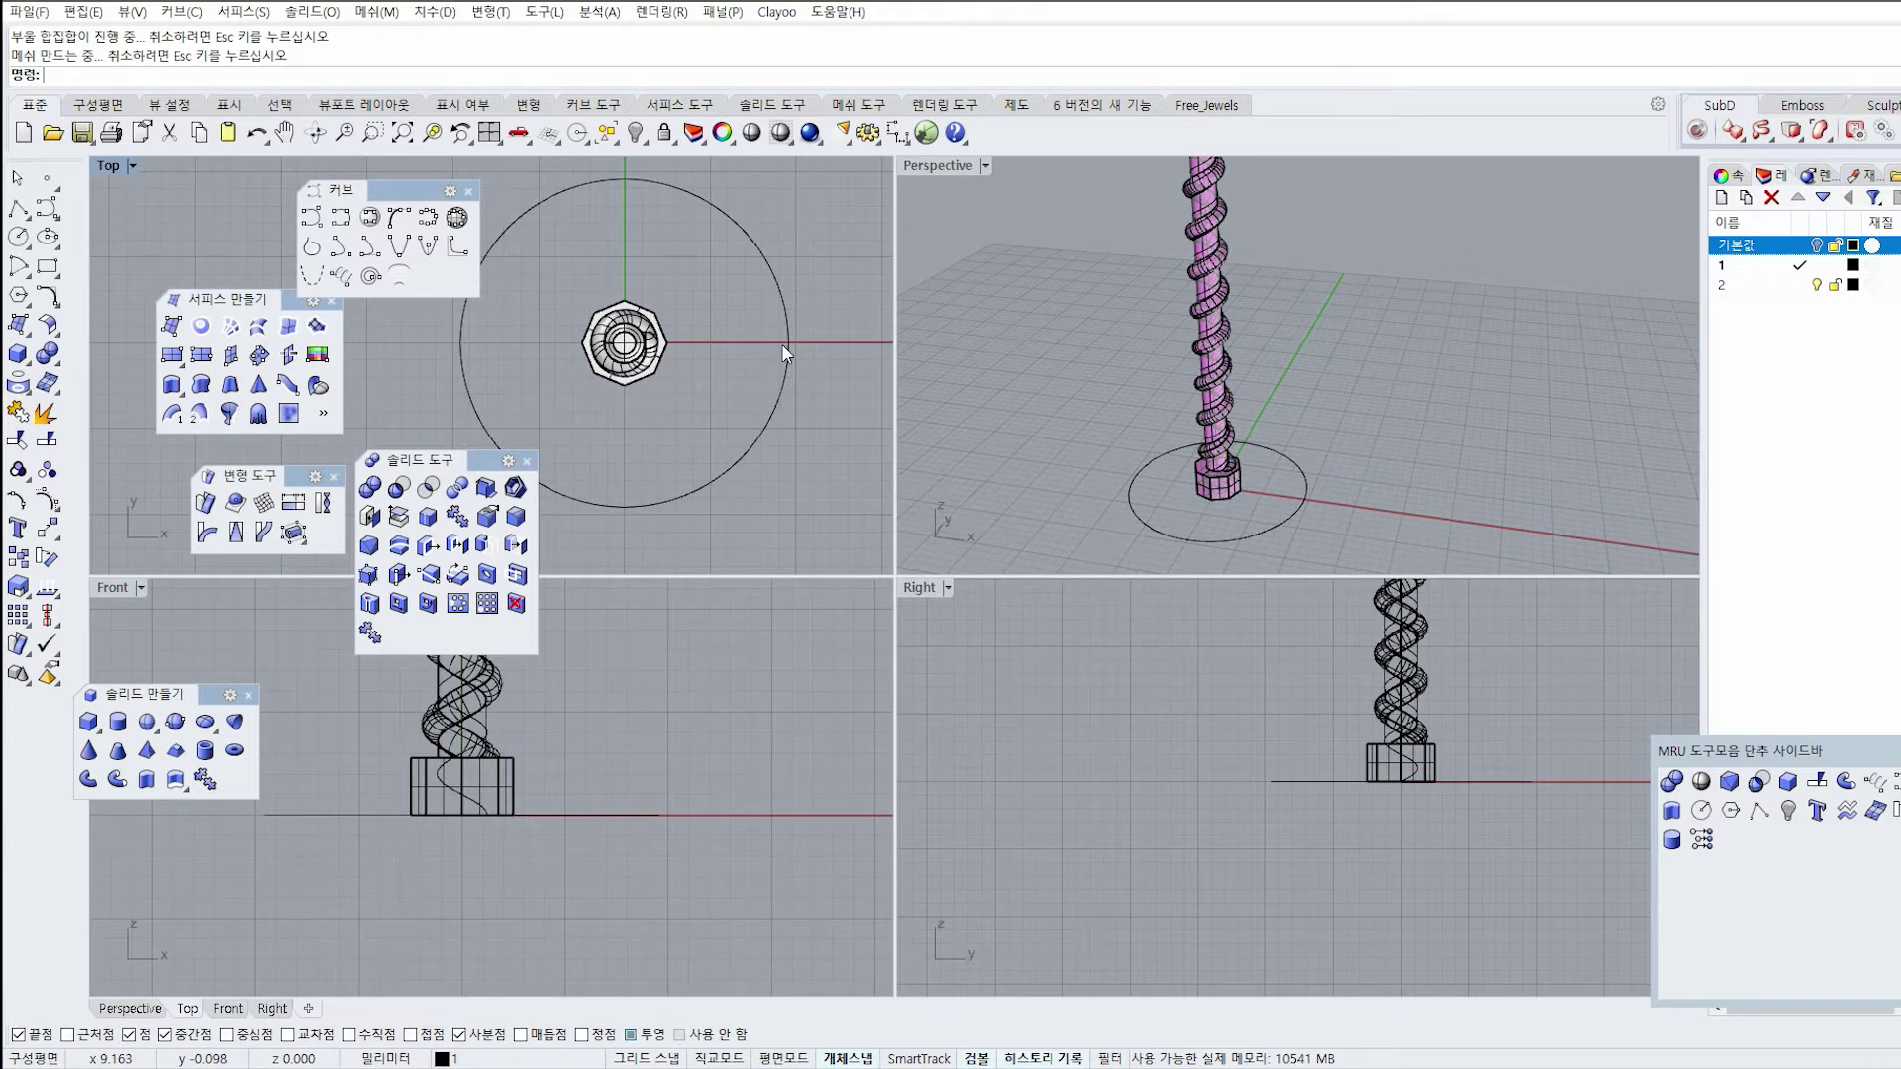
pyautogui.scroll(-2, 548, 399)
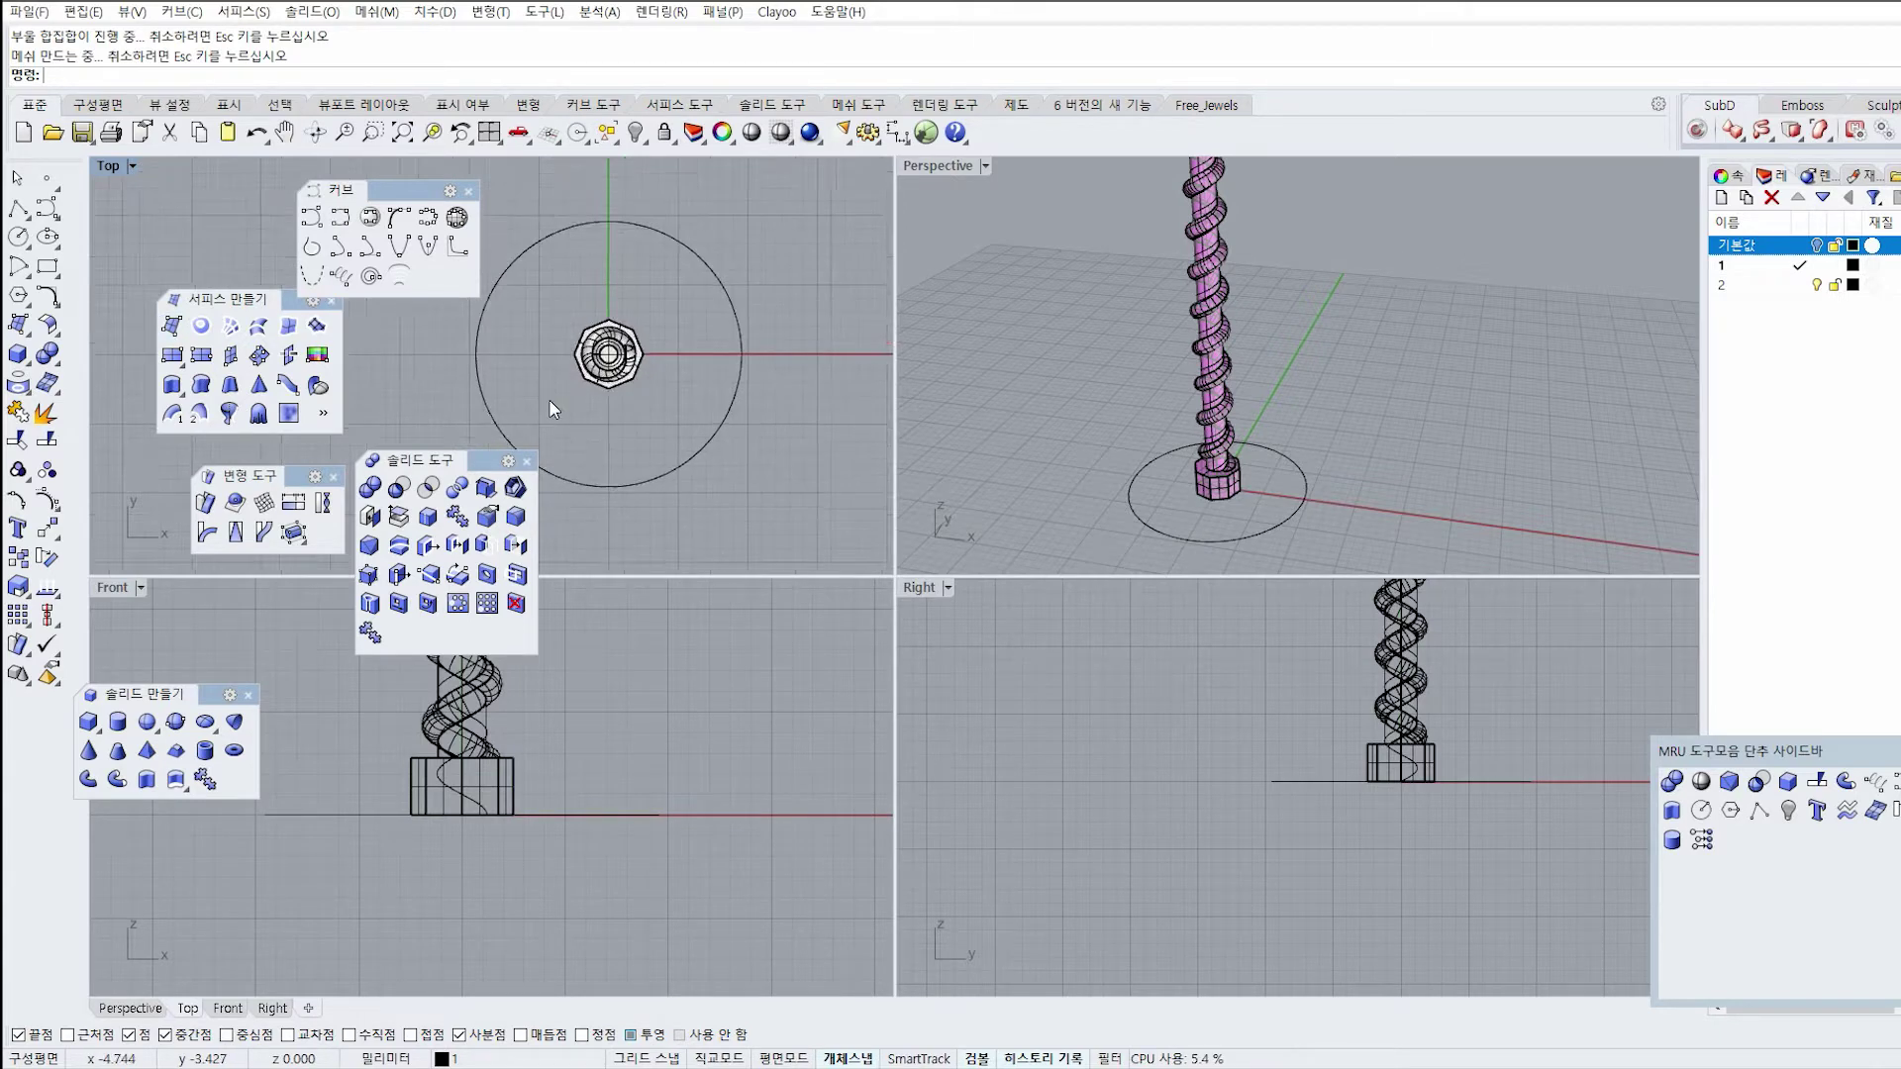
pyautogui.click(46, 180)
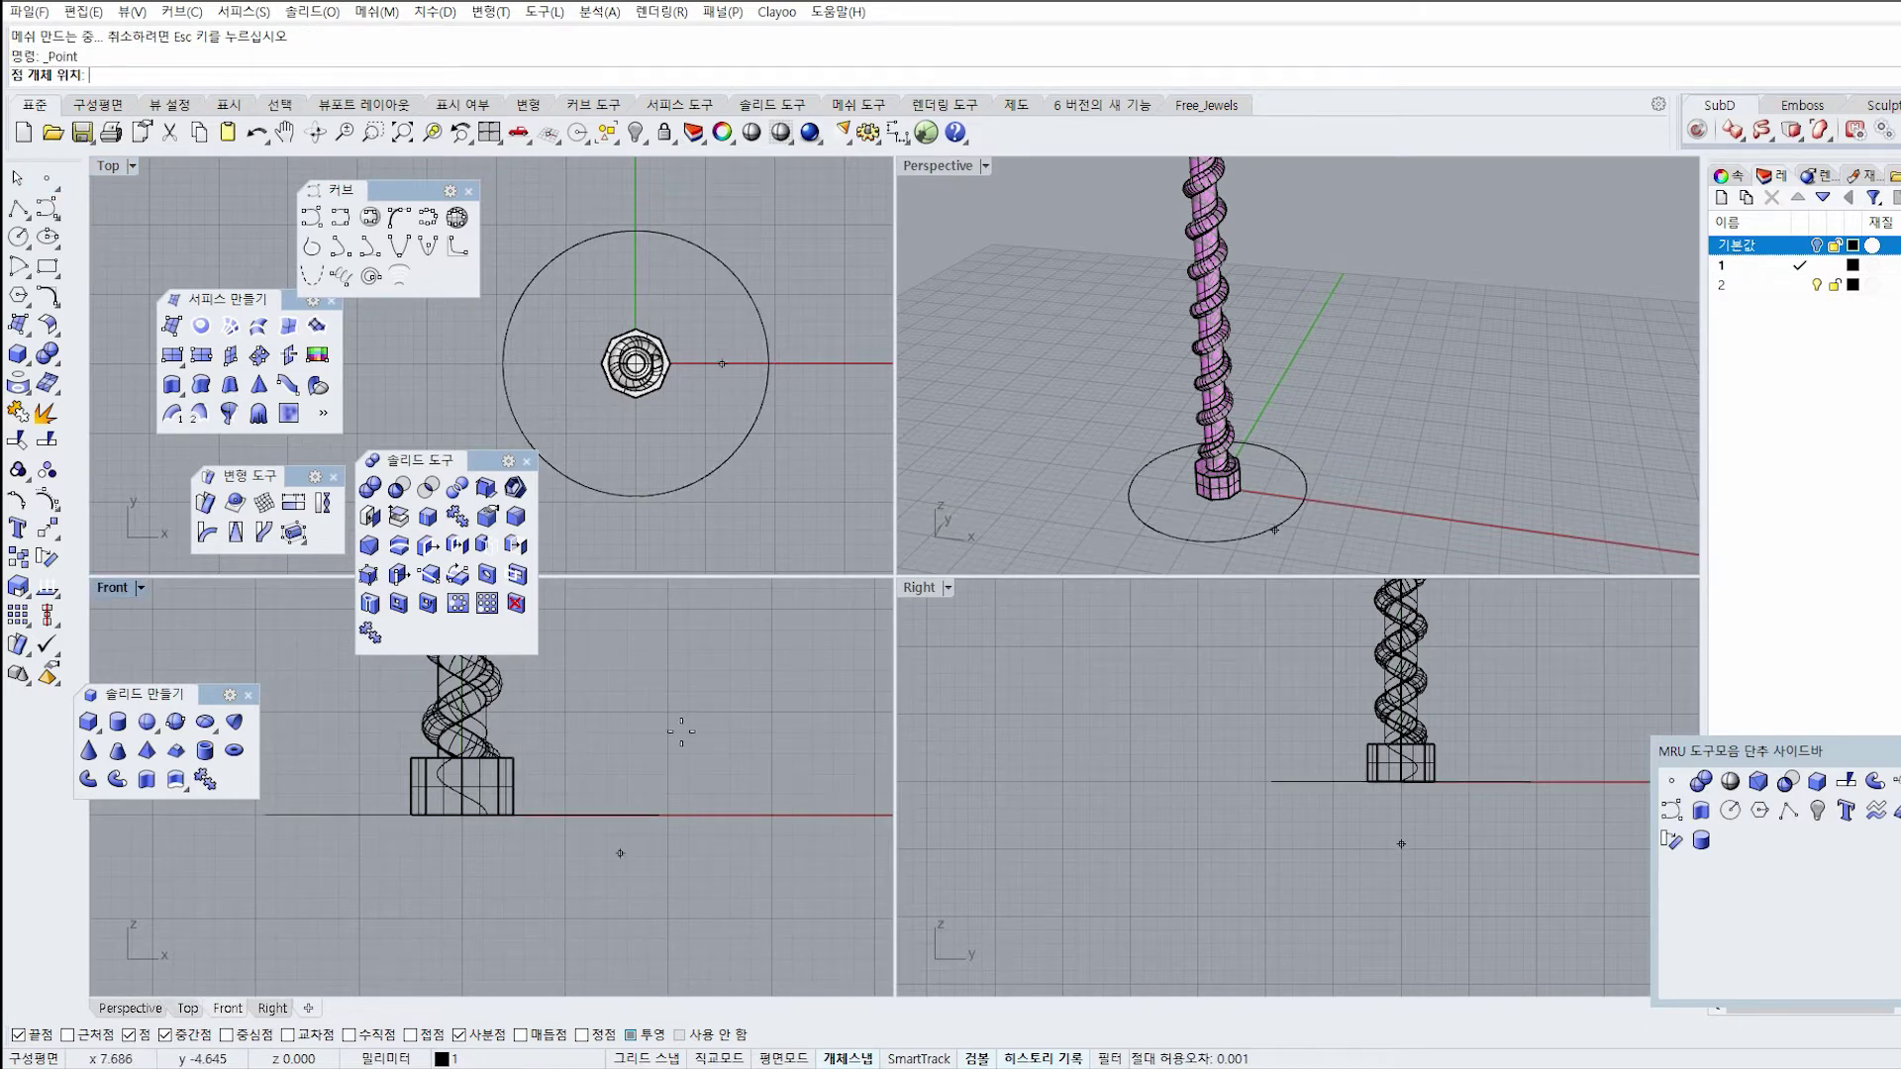
pyautogui.click(782, 411)
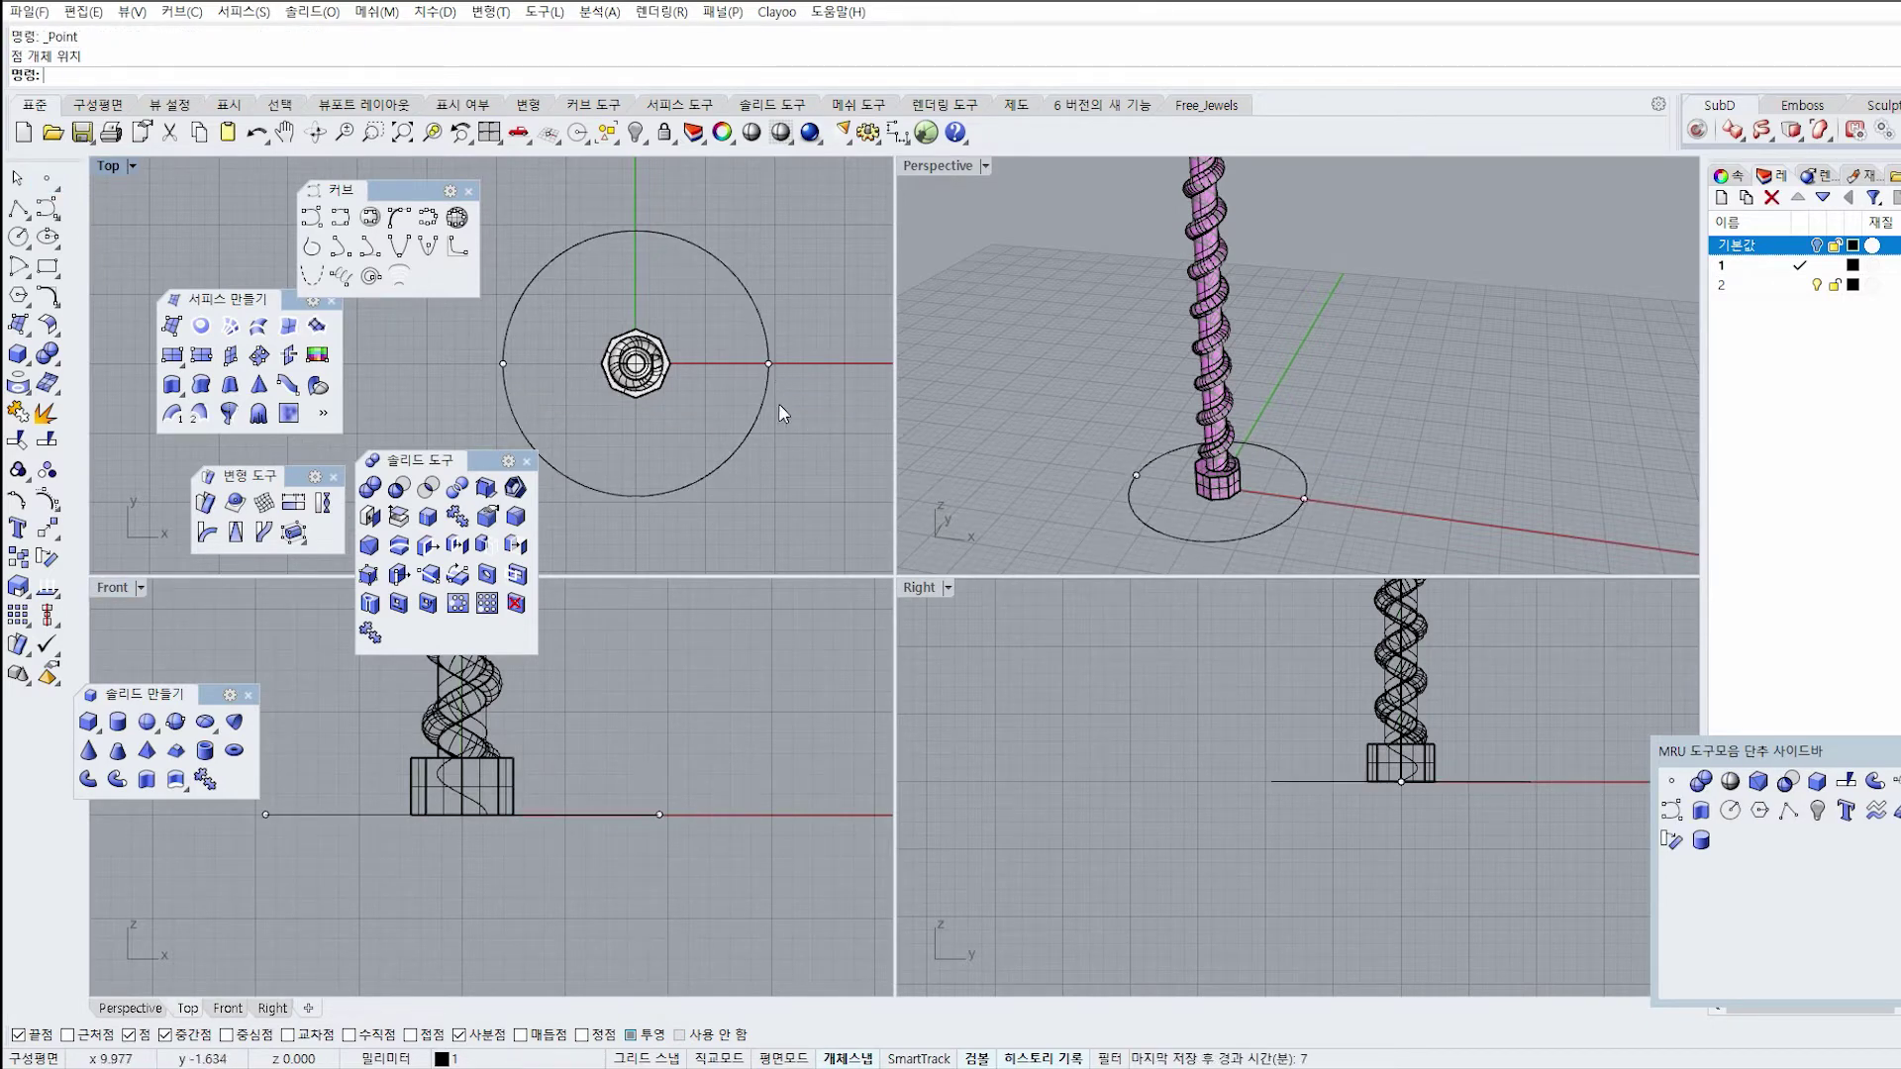
# Split the base circle into two half arcs, using both quadrant points as cutting objects.
pyautogui.moveTo(1326, 438); pyautogui.dragTo(1342, 535, button='right')
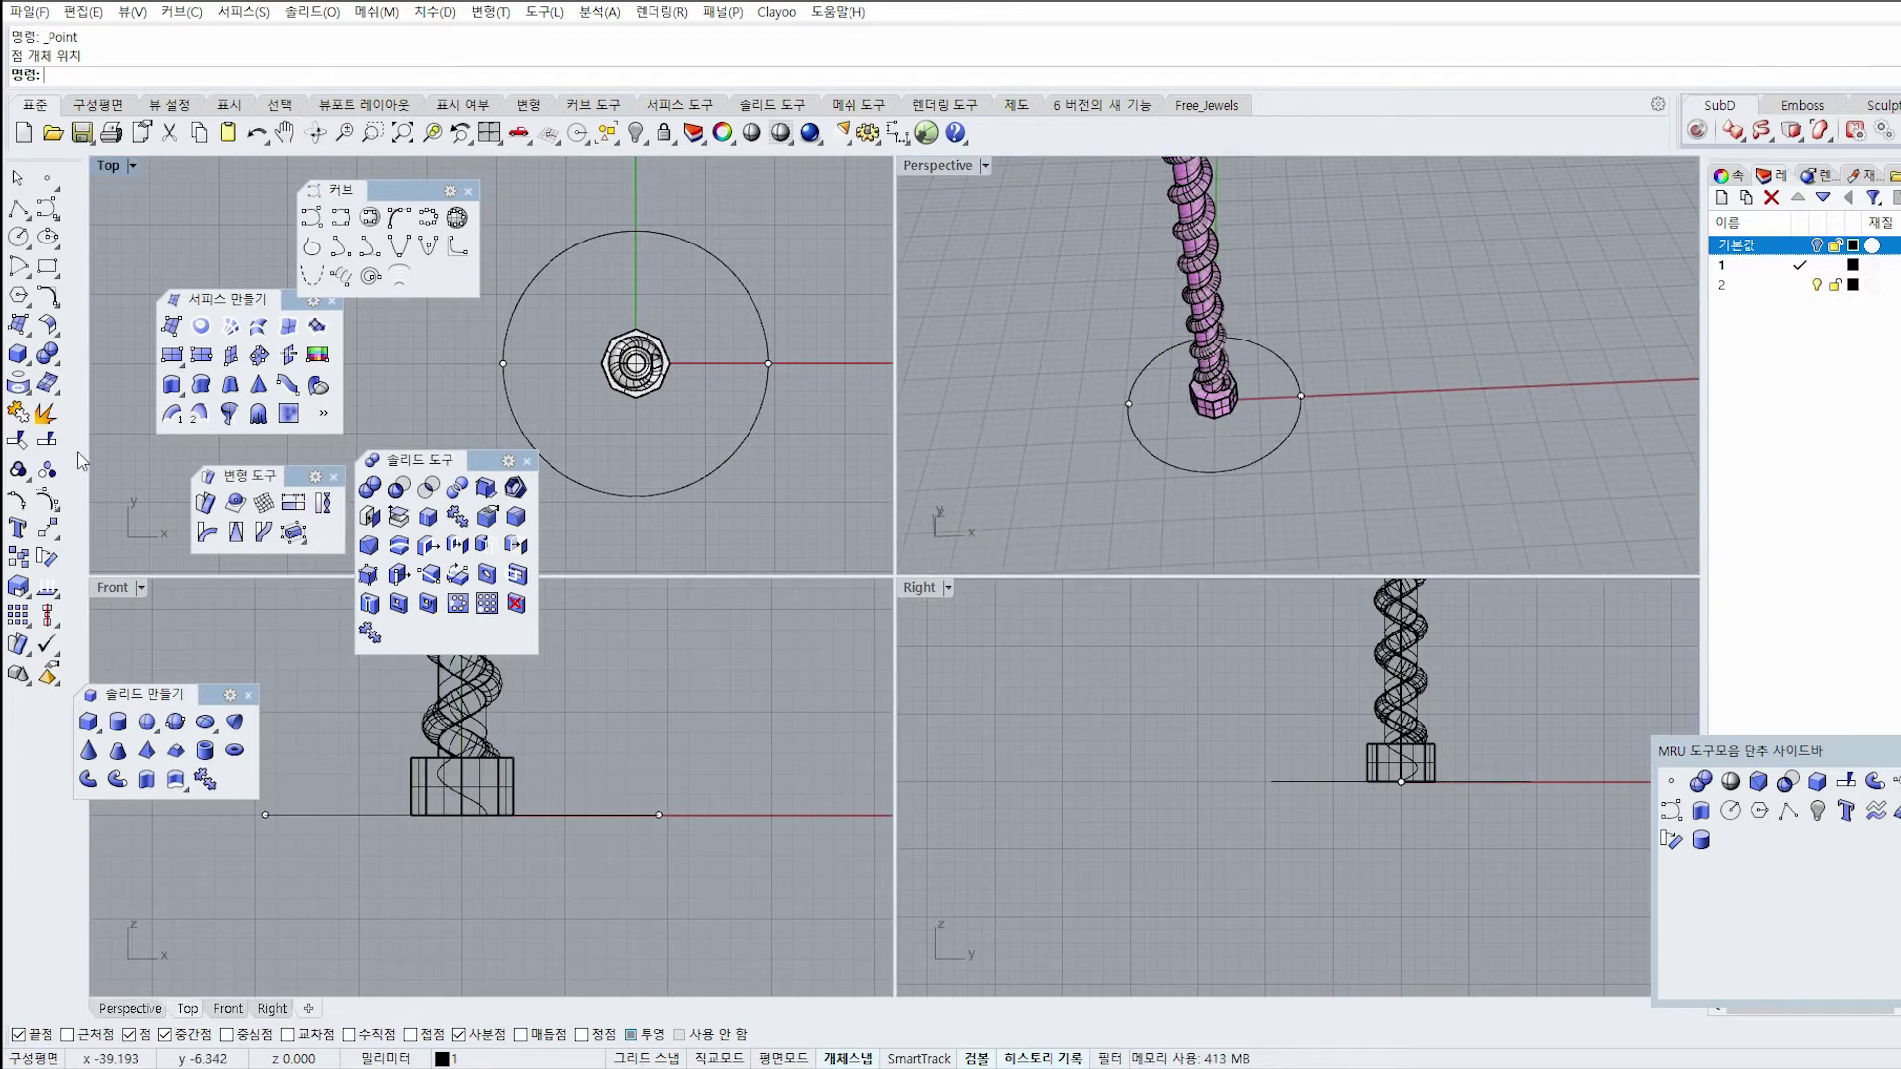
pyautogui.click(46, 440)
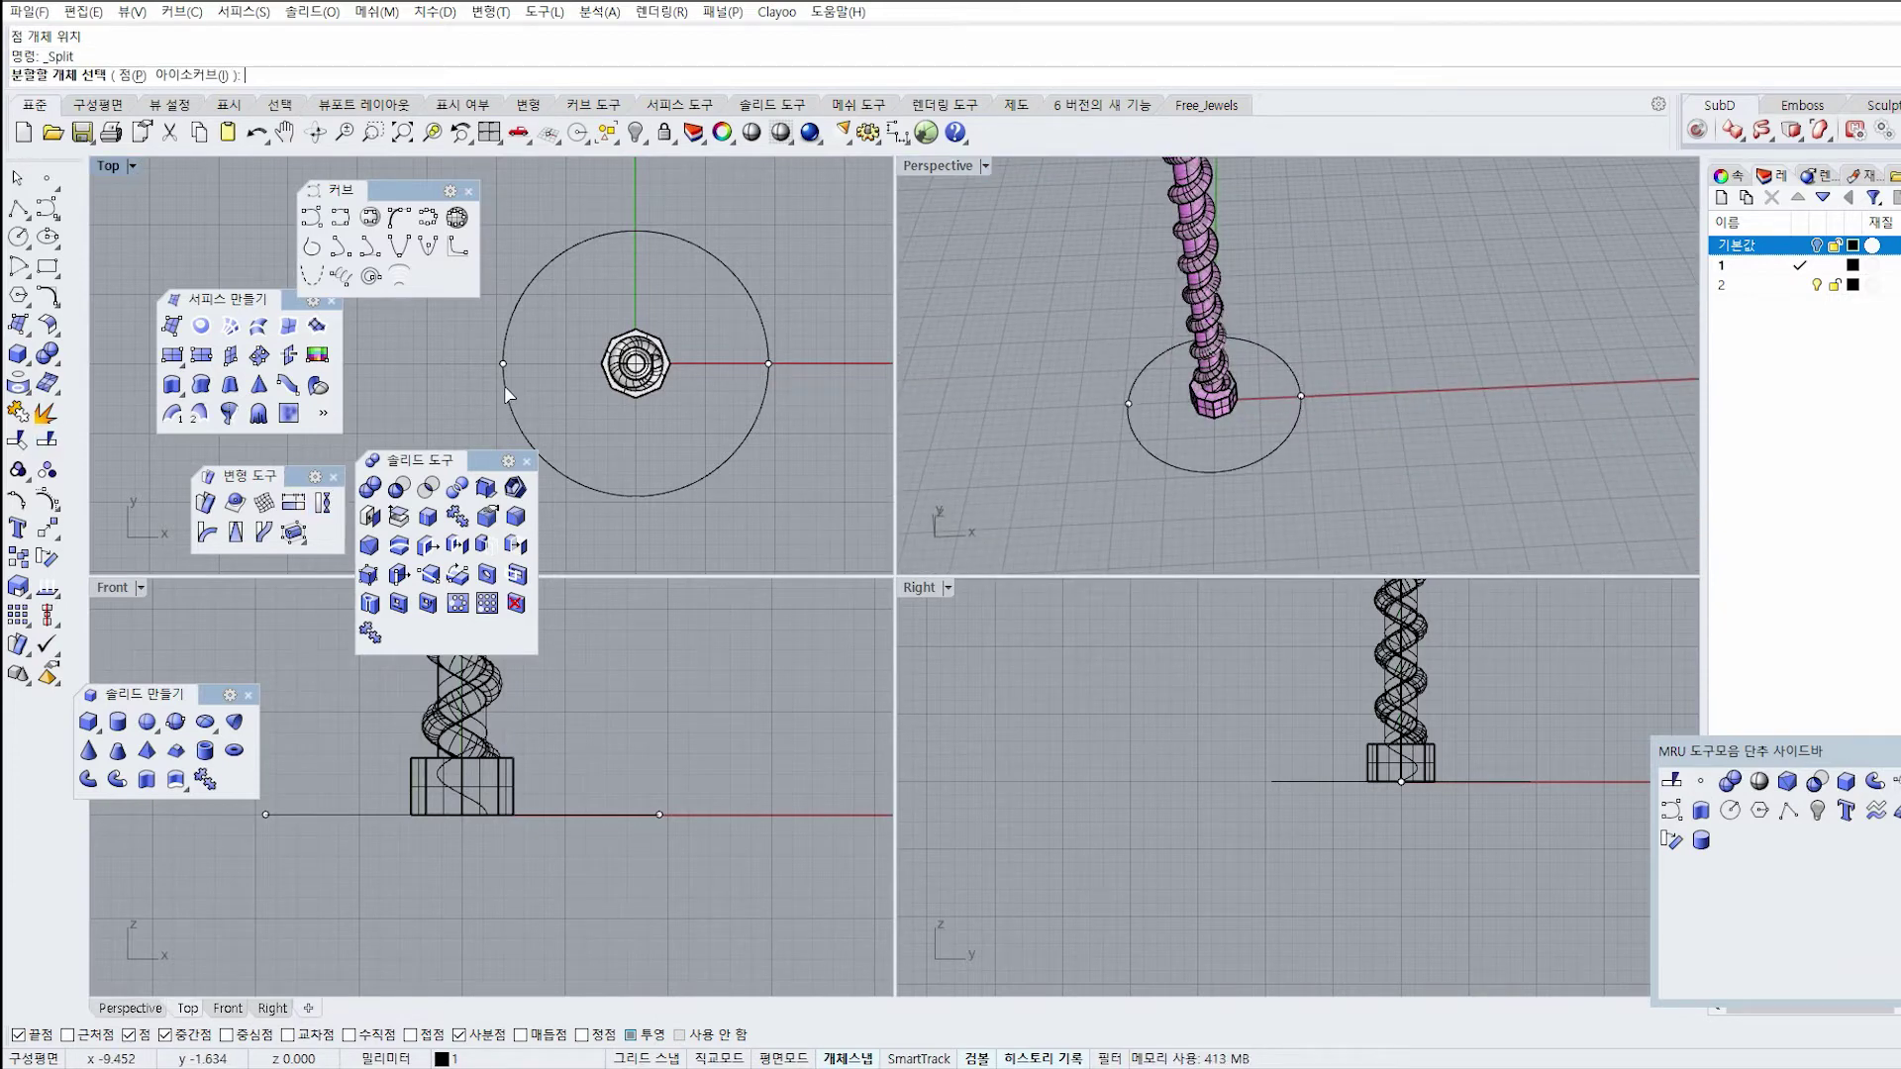
pyautogui.click(504, 388)
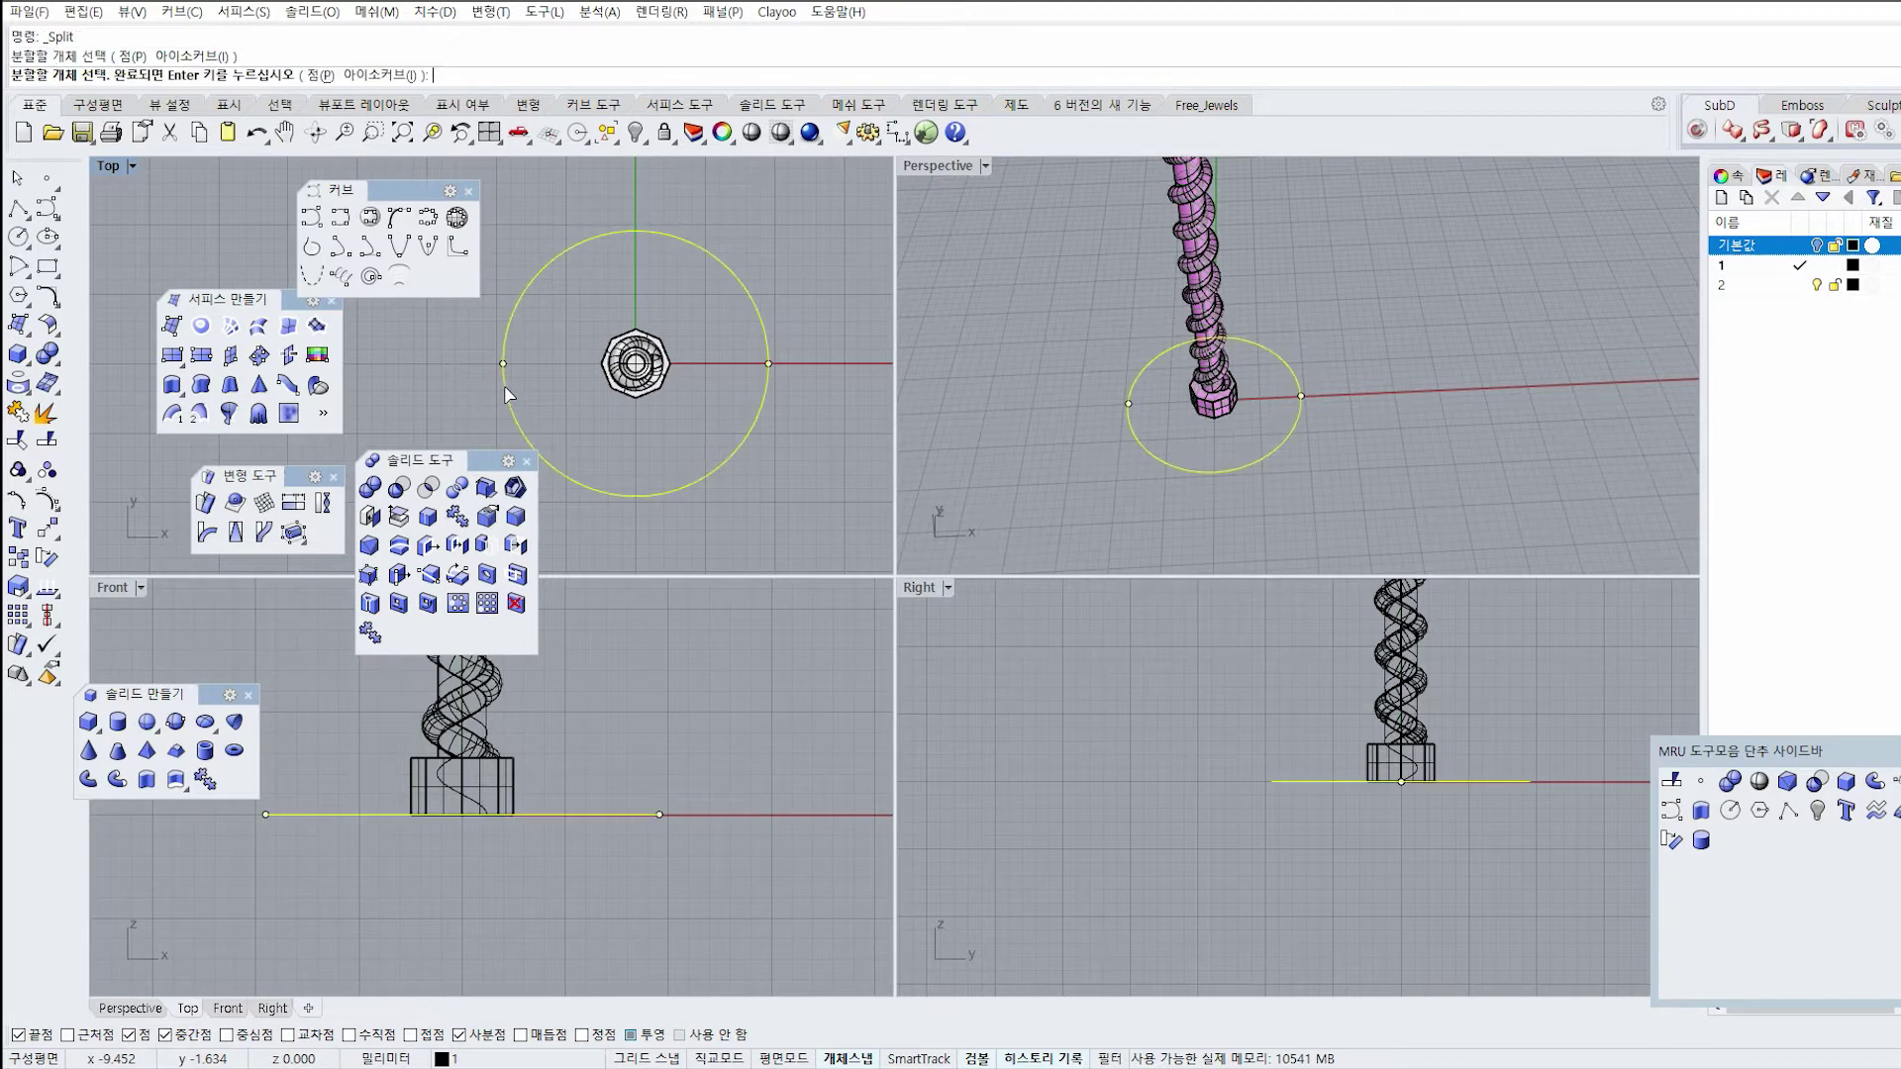
pyautogui.press('Return')
pyautogui.moveTo(462, 391); pyautogui.dragTo(532, 326)
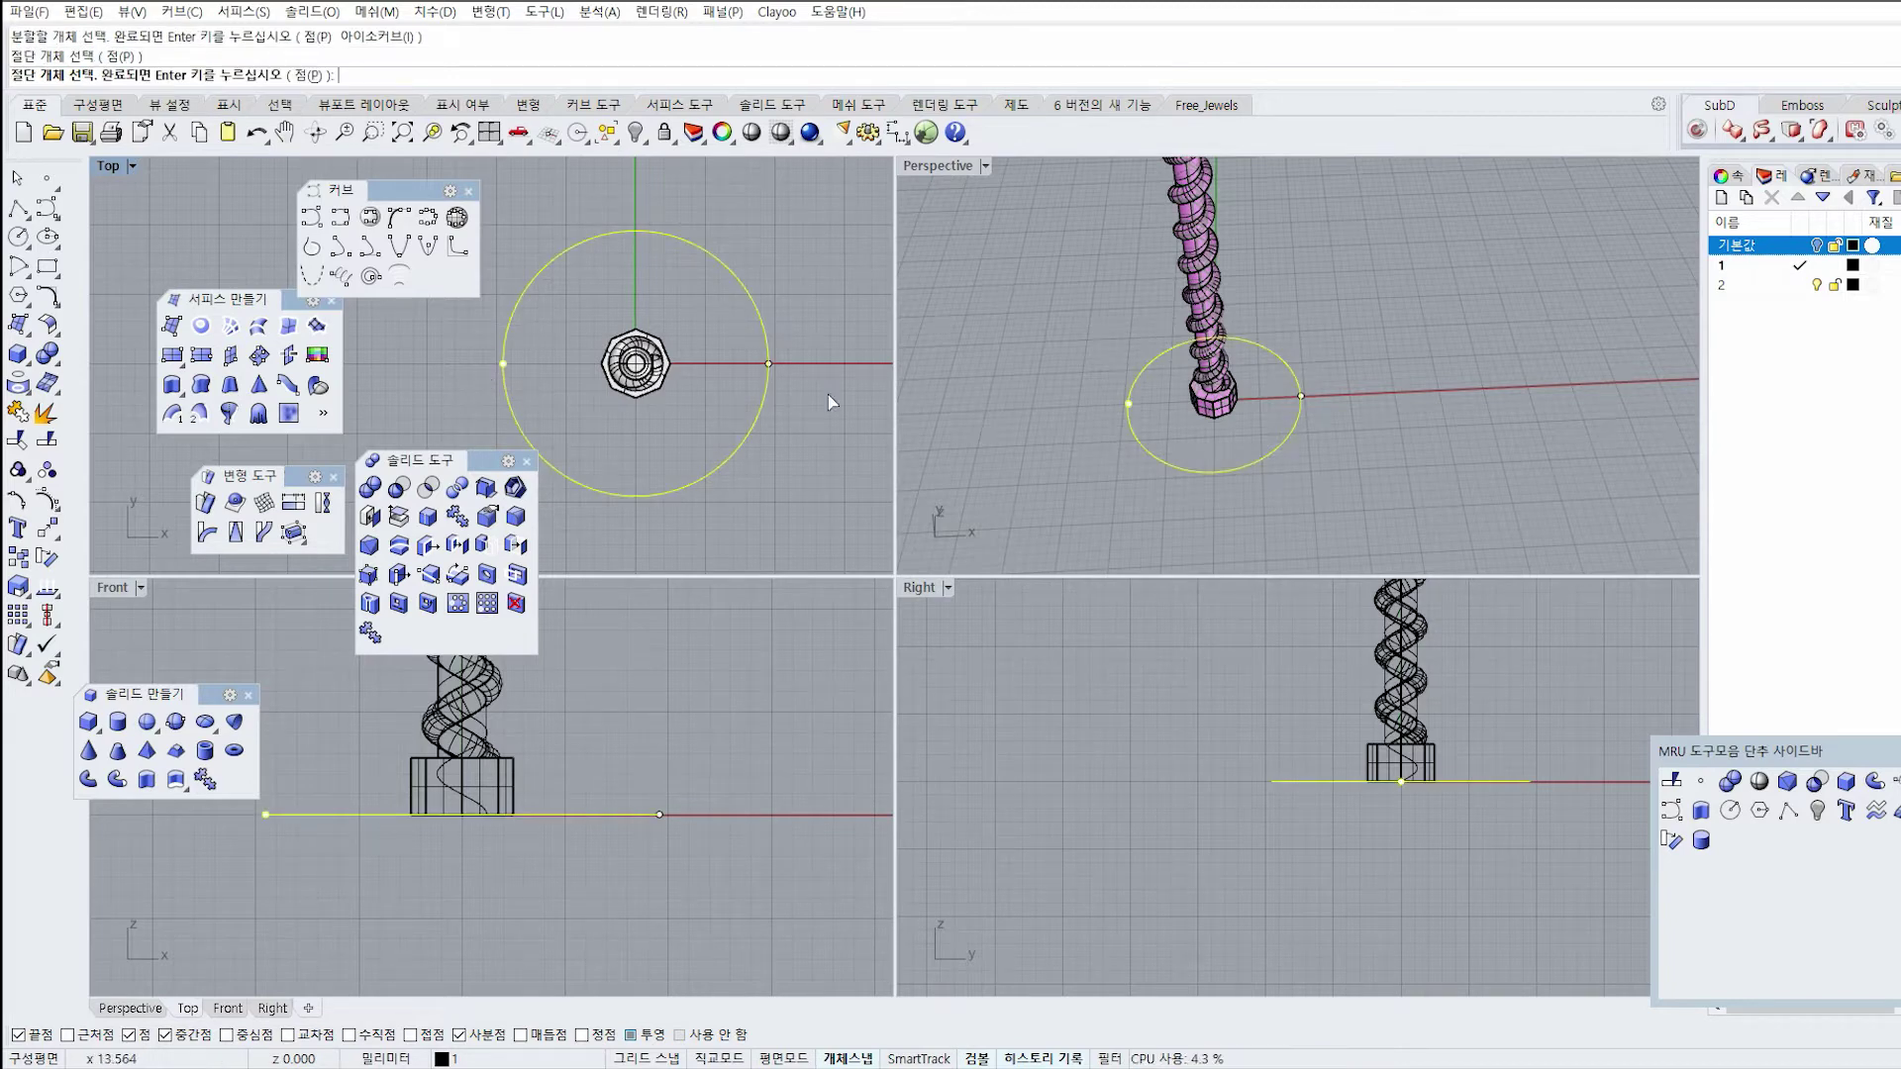
pyautogui.moveTo(813, 324); pyautogui.dragTo(814, 327)
pyautogui.press('Return')
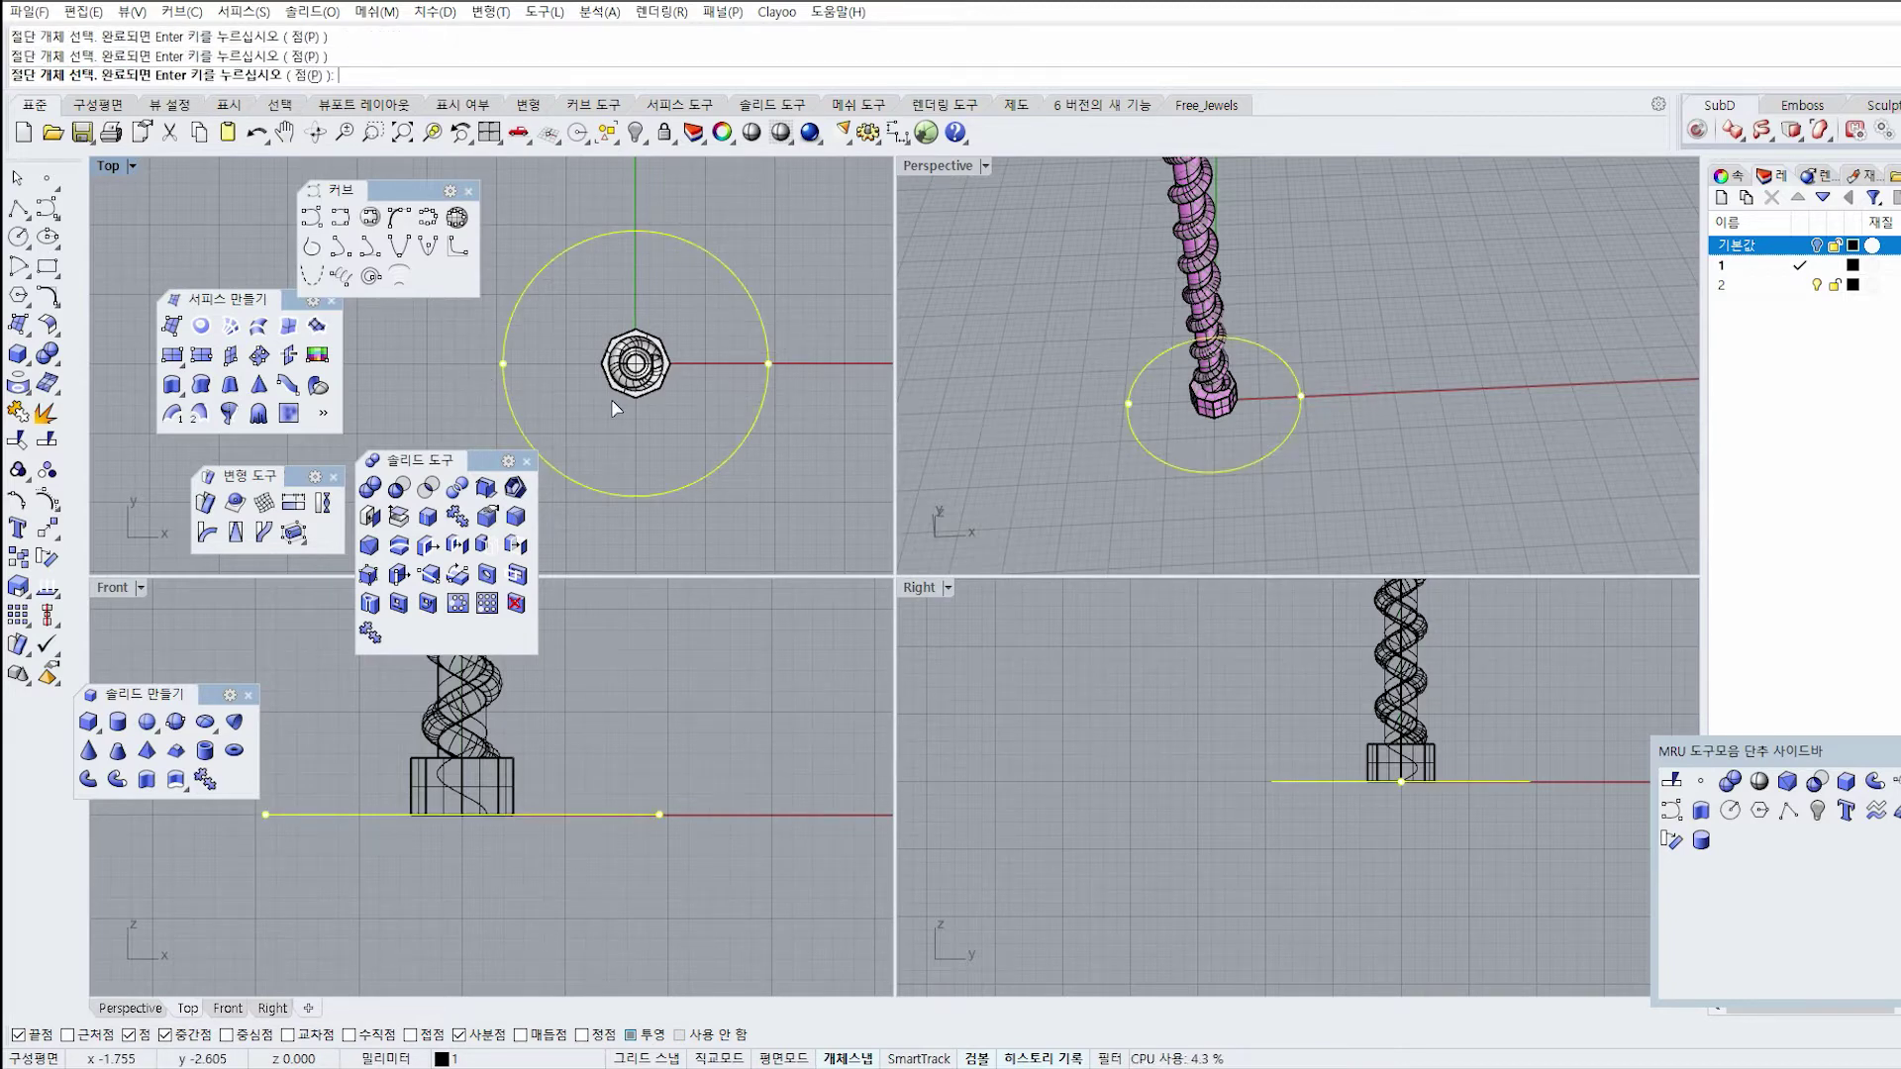
# Delete the two quadrant points and check that each half of the circle can be selected separately.
pyautogui.moveTo(467, 394); pyautogui.dragTo(531, 348)
pyautogui.press('Delete')
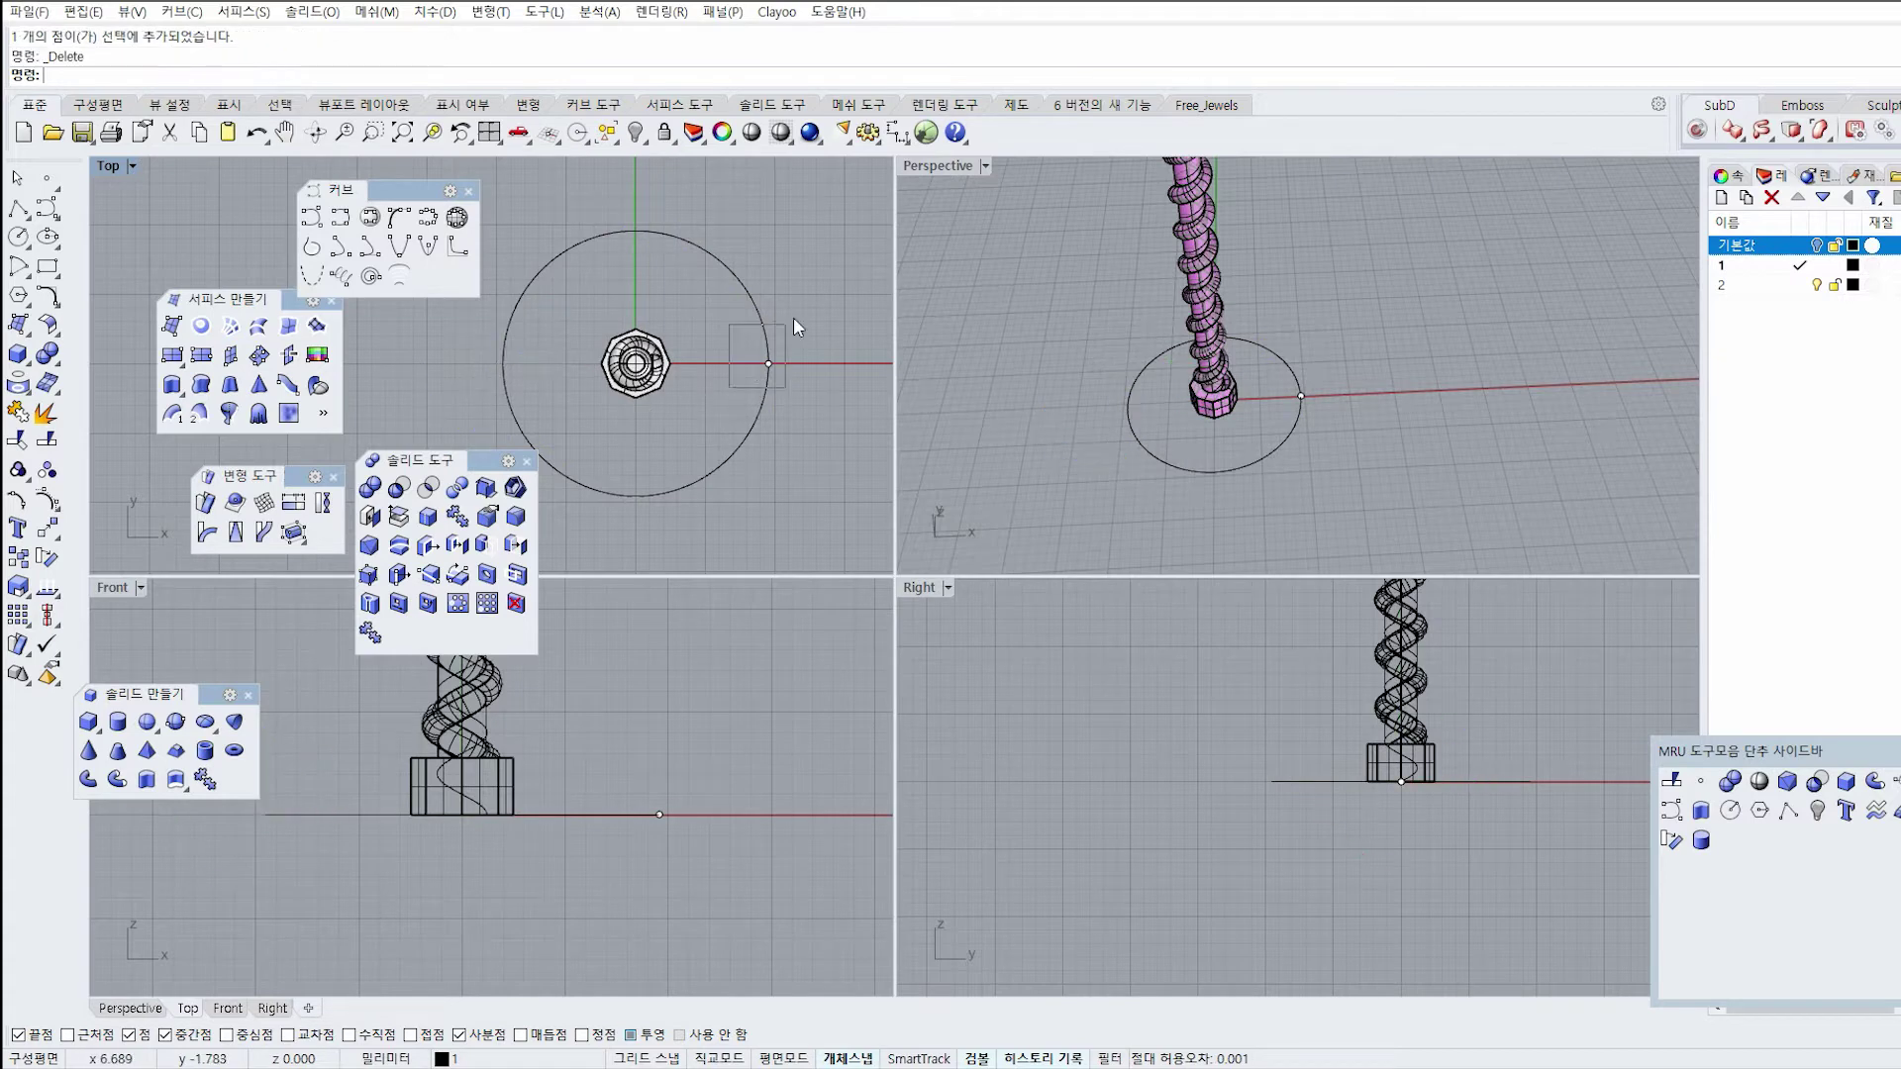
pyautogui.click(757, 416)
pyautogui.click(757, 311)
pyautogui.click(761, 402)
pyautogui.click(764, 343)
# Rotate the front half arc downward about 8.6 degrees around its negative-X endpoint, working in the Front view.
pyautogui.click(794, 442)
pyautogui.click(749, 432)
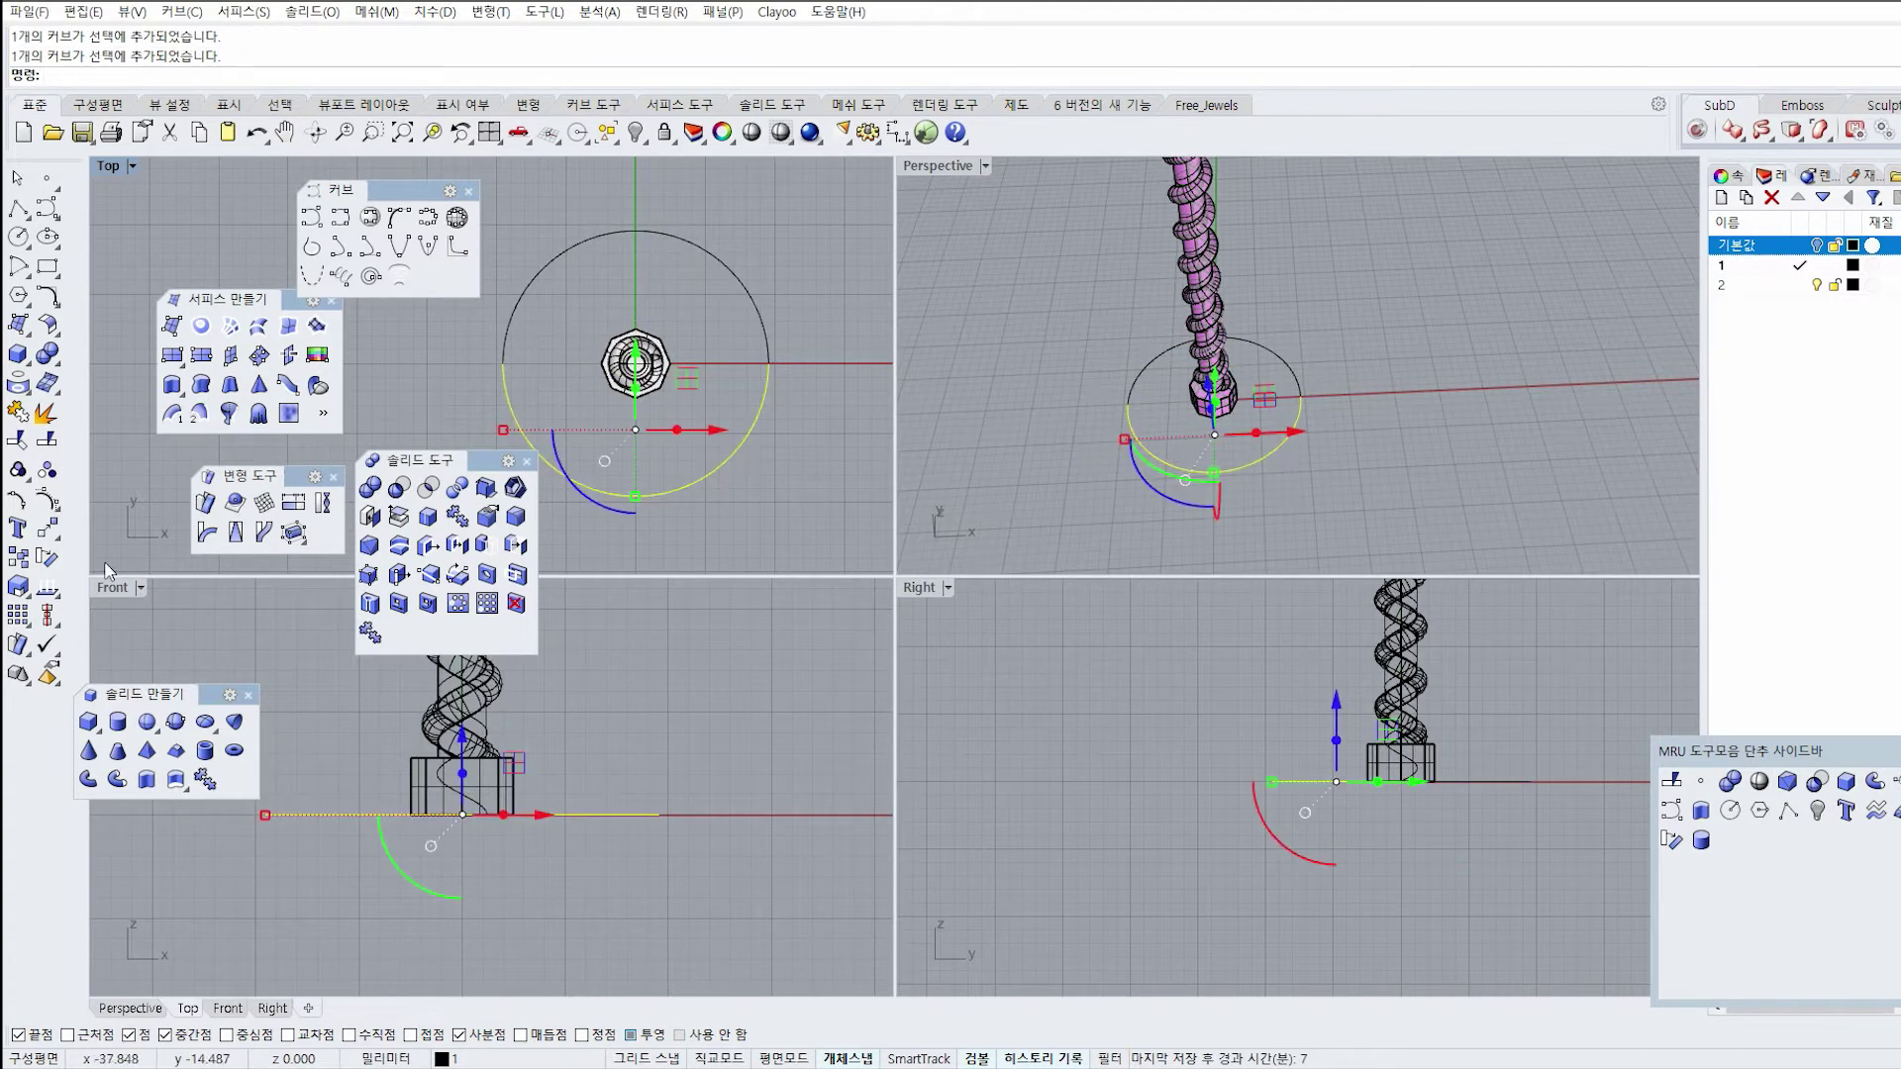
pyautogui.click(52, 560)
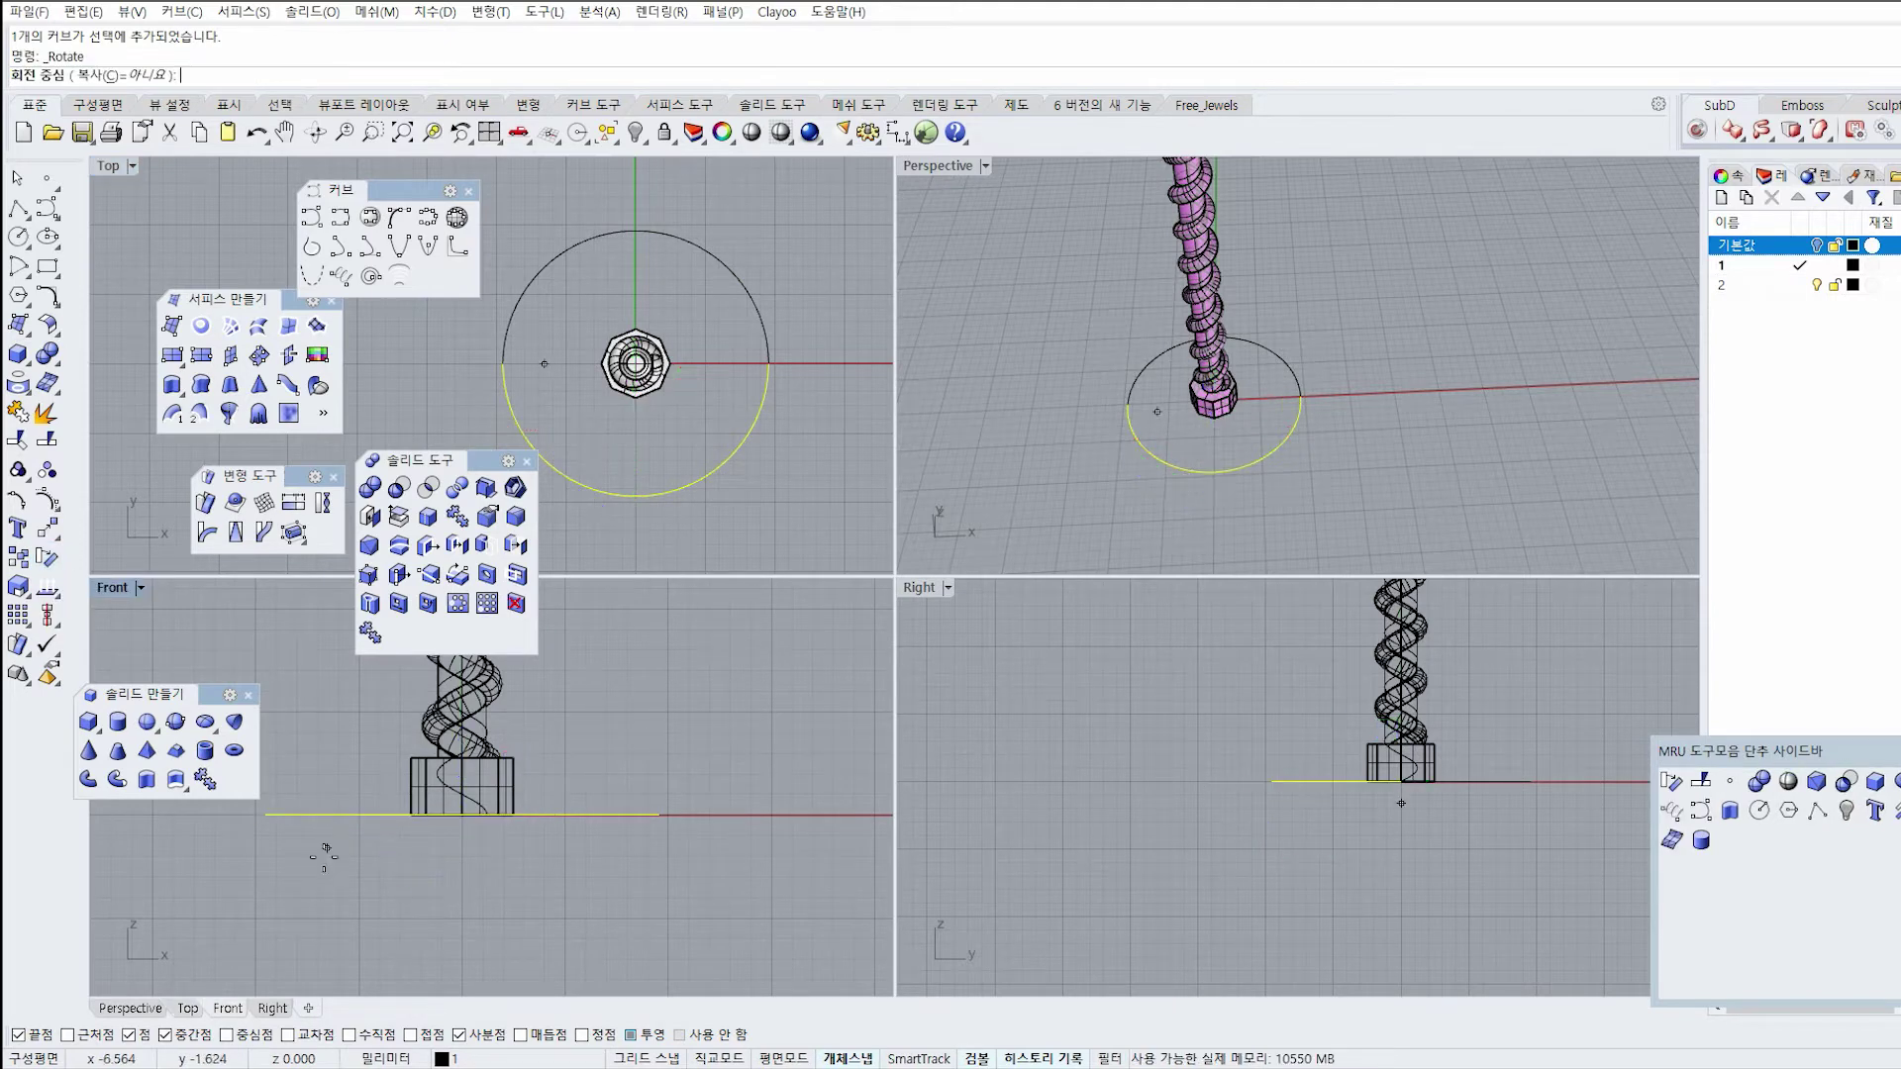
pyautogui.moveTo(293, 842); pyautogui.dragTo(332, 858, button='right')
pyautogui.click(304, 830)
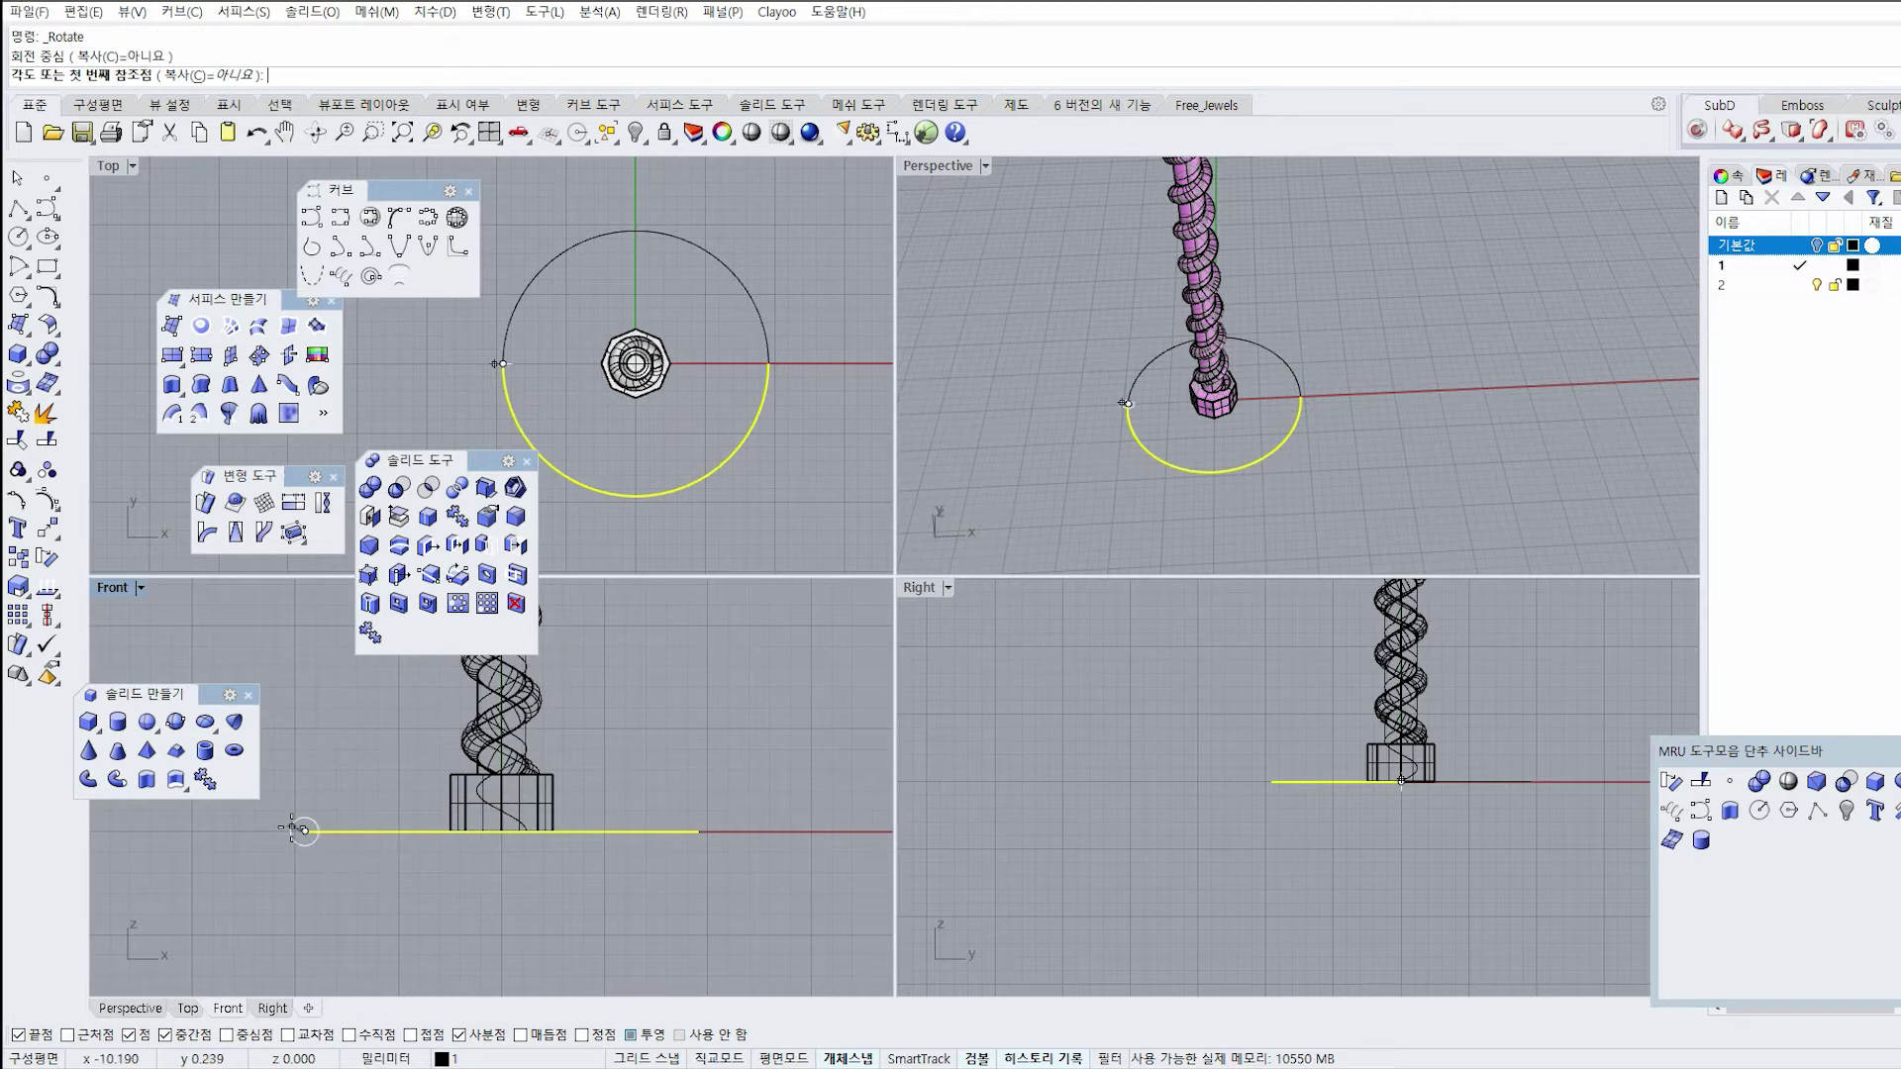
pyautogui.click(698, 834)
pyautogui.moveTo(694, 893); pyautogui.dragTo(692, 756, button='right')
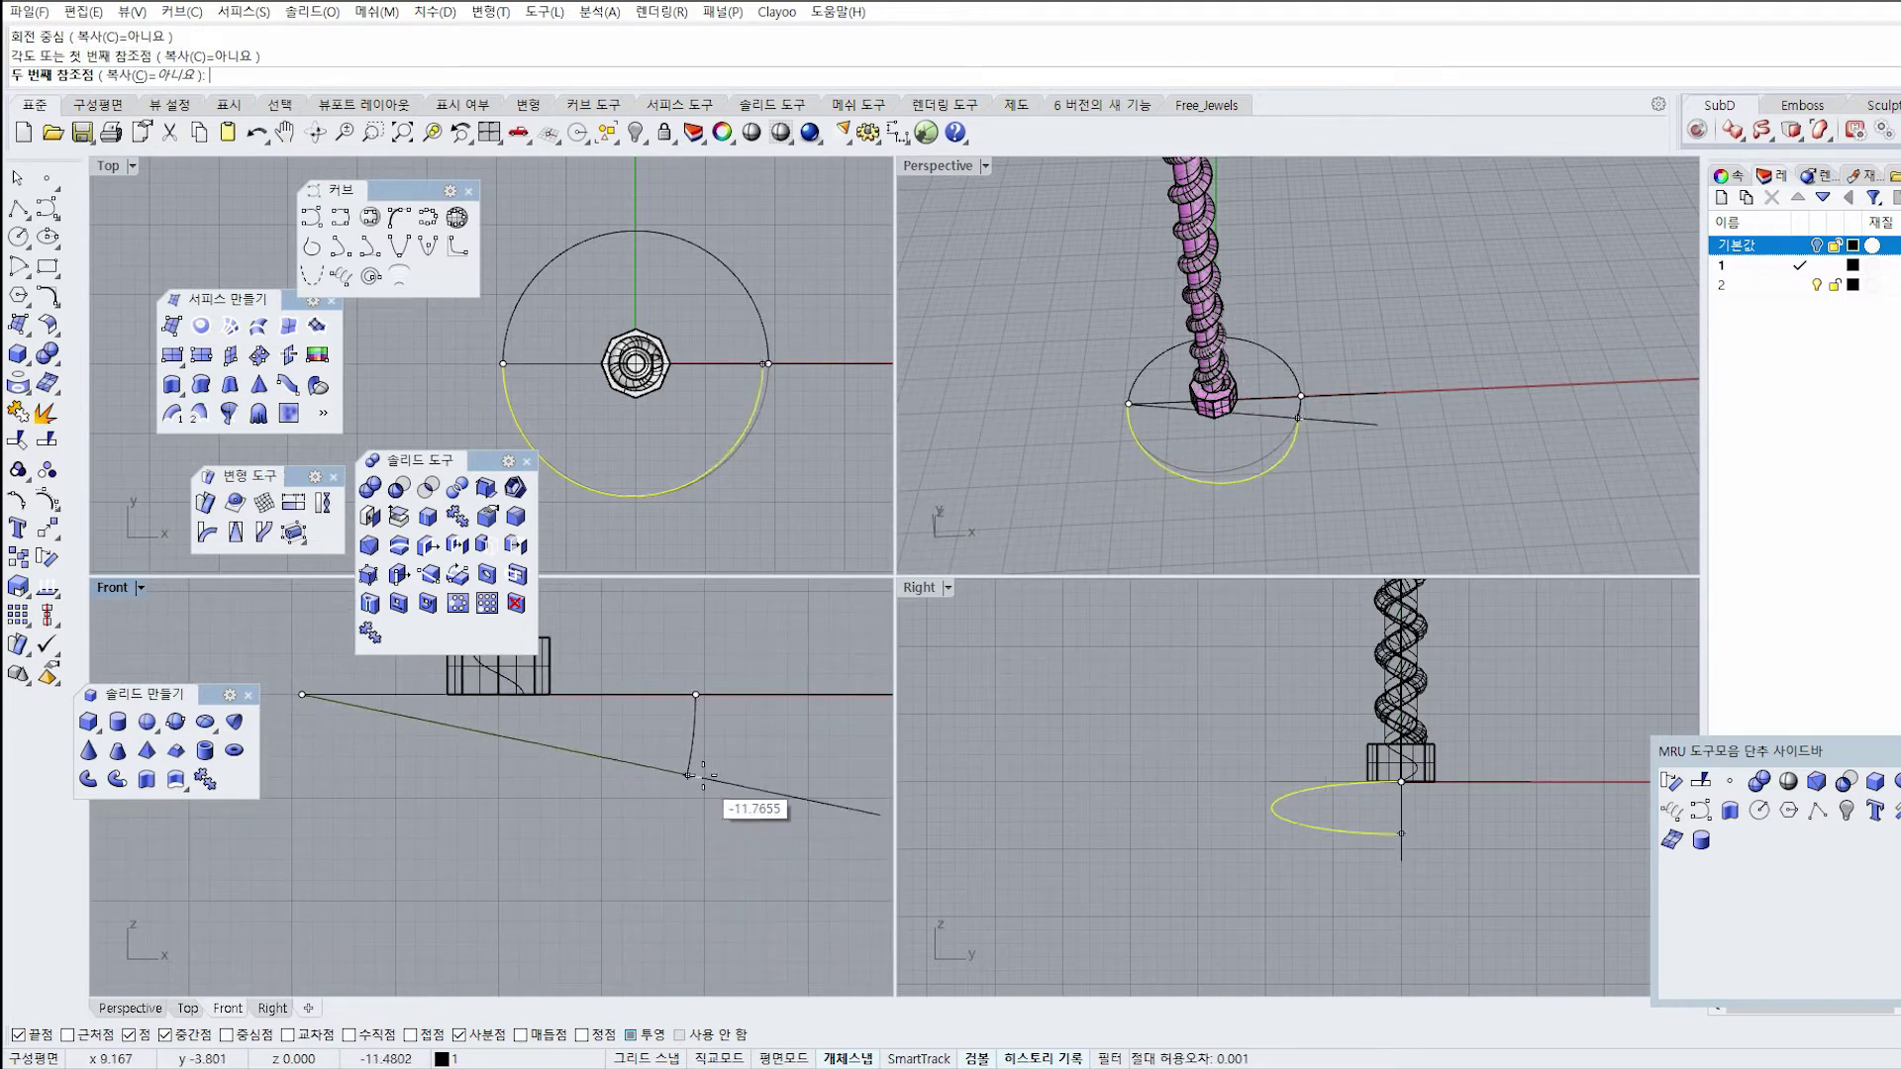
pyautogui.click(691, 752)
# Join the rotated front arc and the flat back arc into one open curve.
pyautogui.scroll(3, 1355, 413)
pyautogui.moveTo(1355, 413); pyautogui.dragTo(1056, 468, button='right')
pyautogui.click(1003, 408)
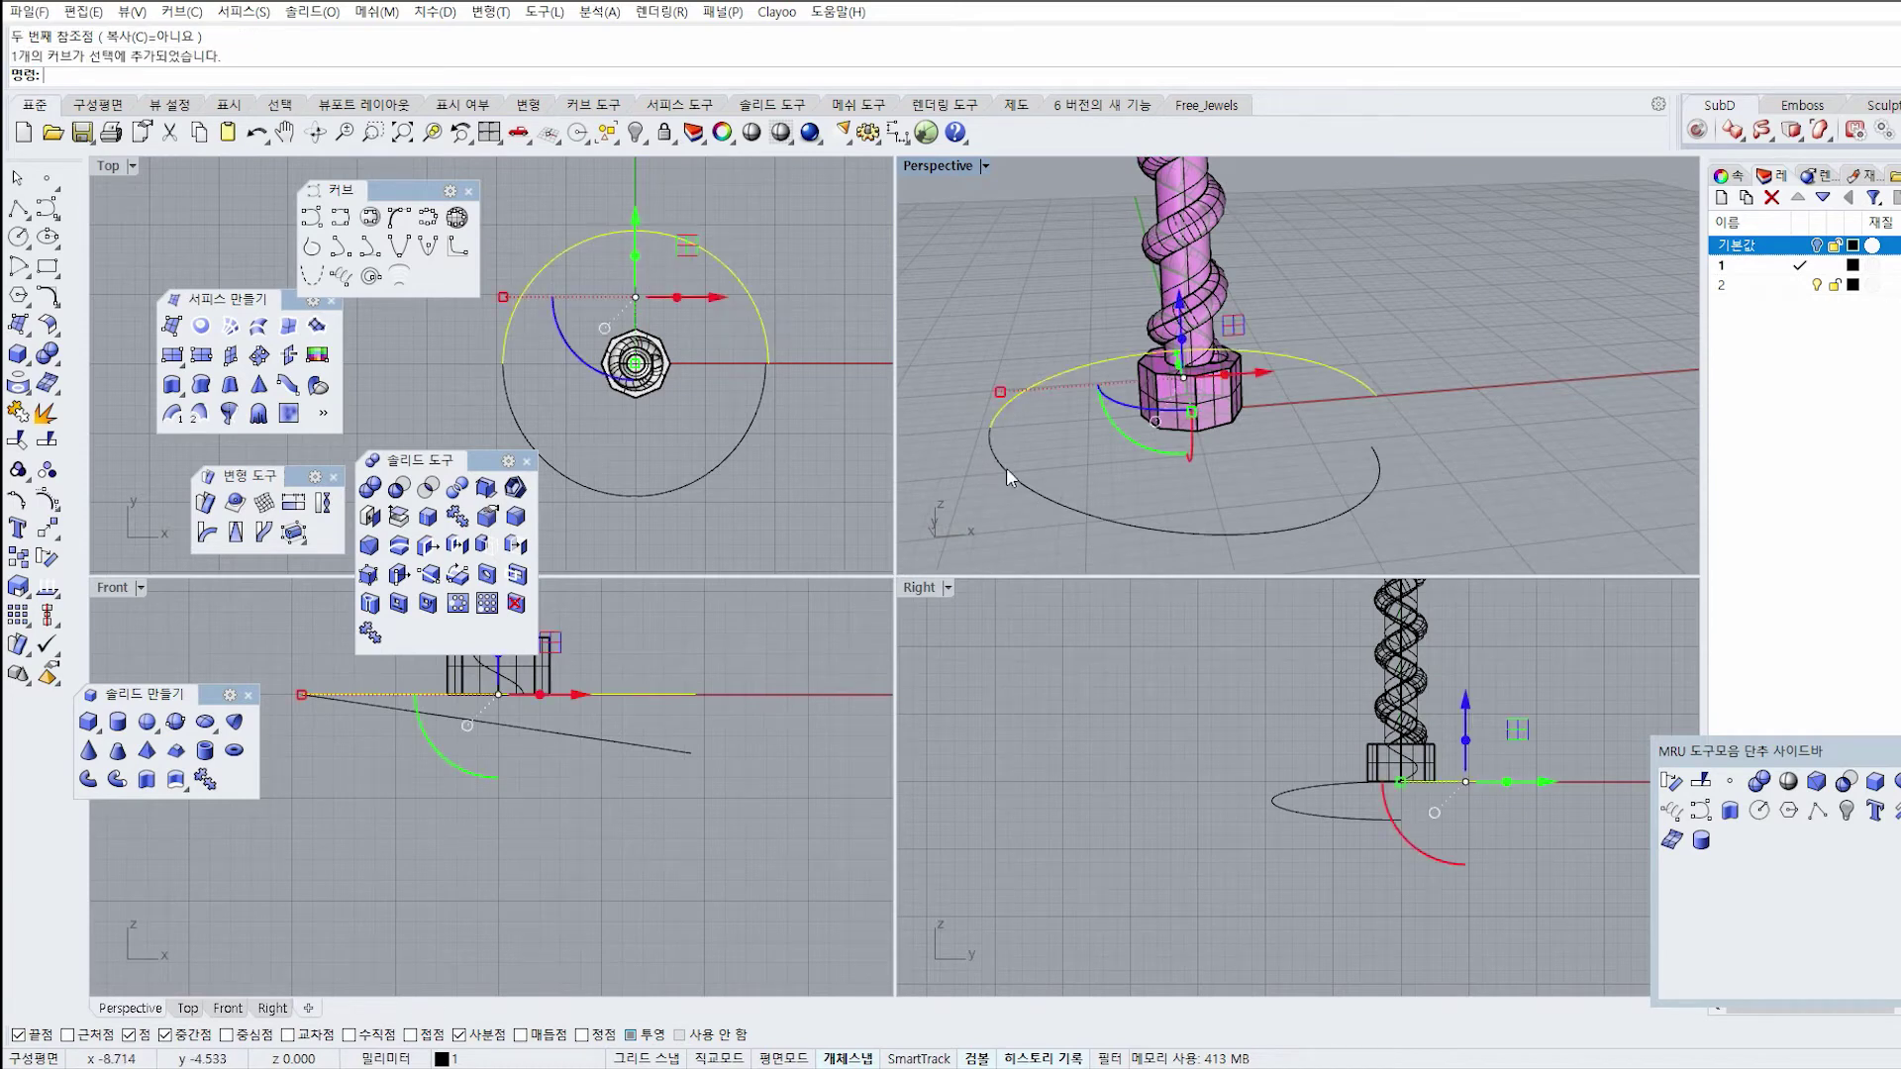
pyautogui.click(18, 414)
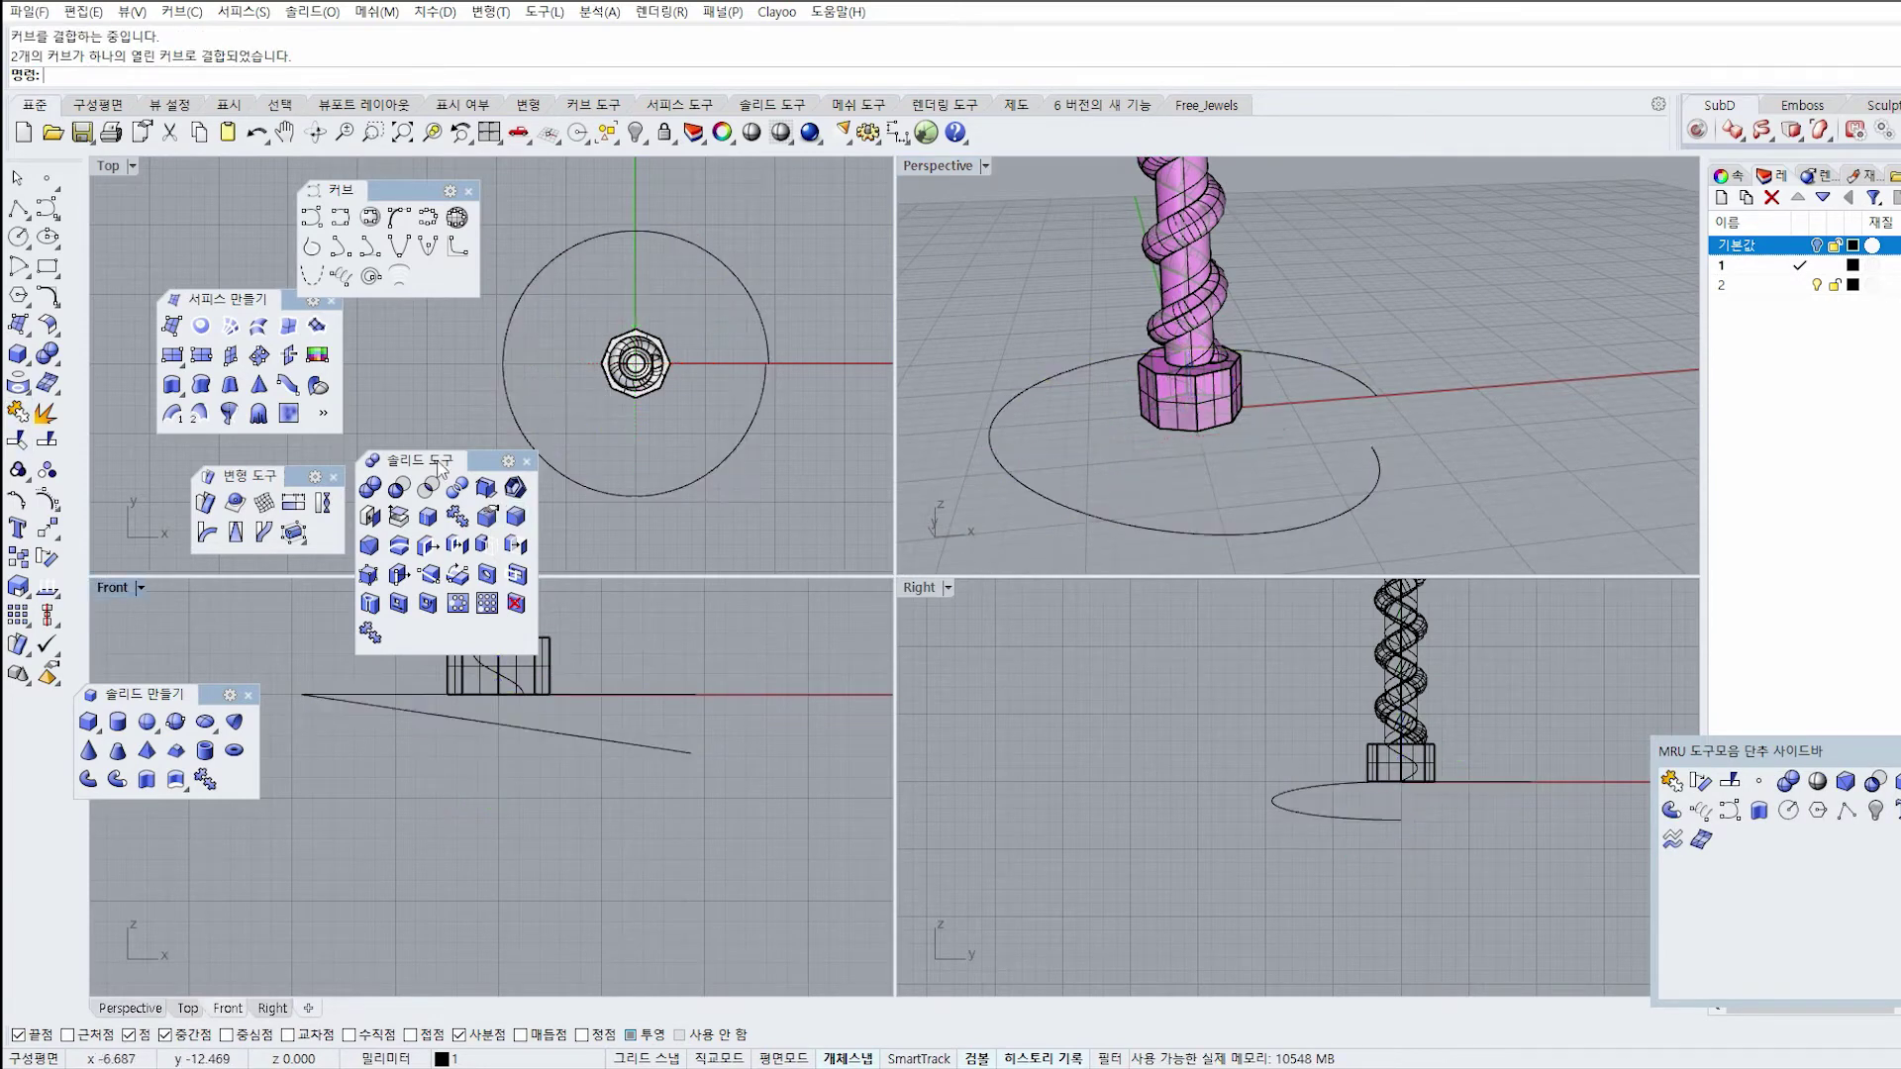
# Close the floating solid tools, curve and solid creation palettes, and reposition the surface and deformation palettes.
pyautogui.moveTo(443, 464); pyautogui.dragTo(425, 343)
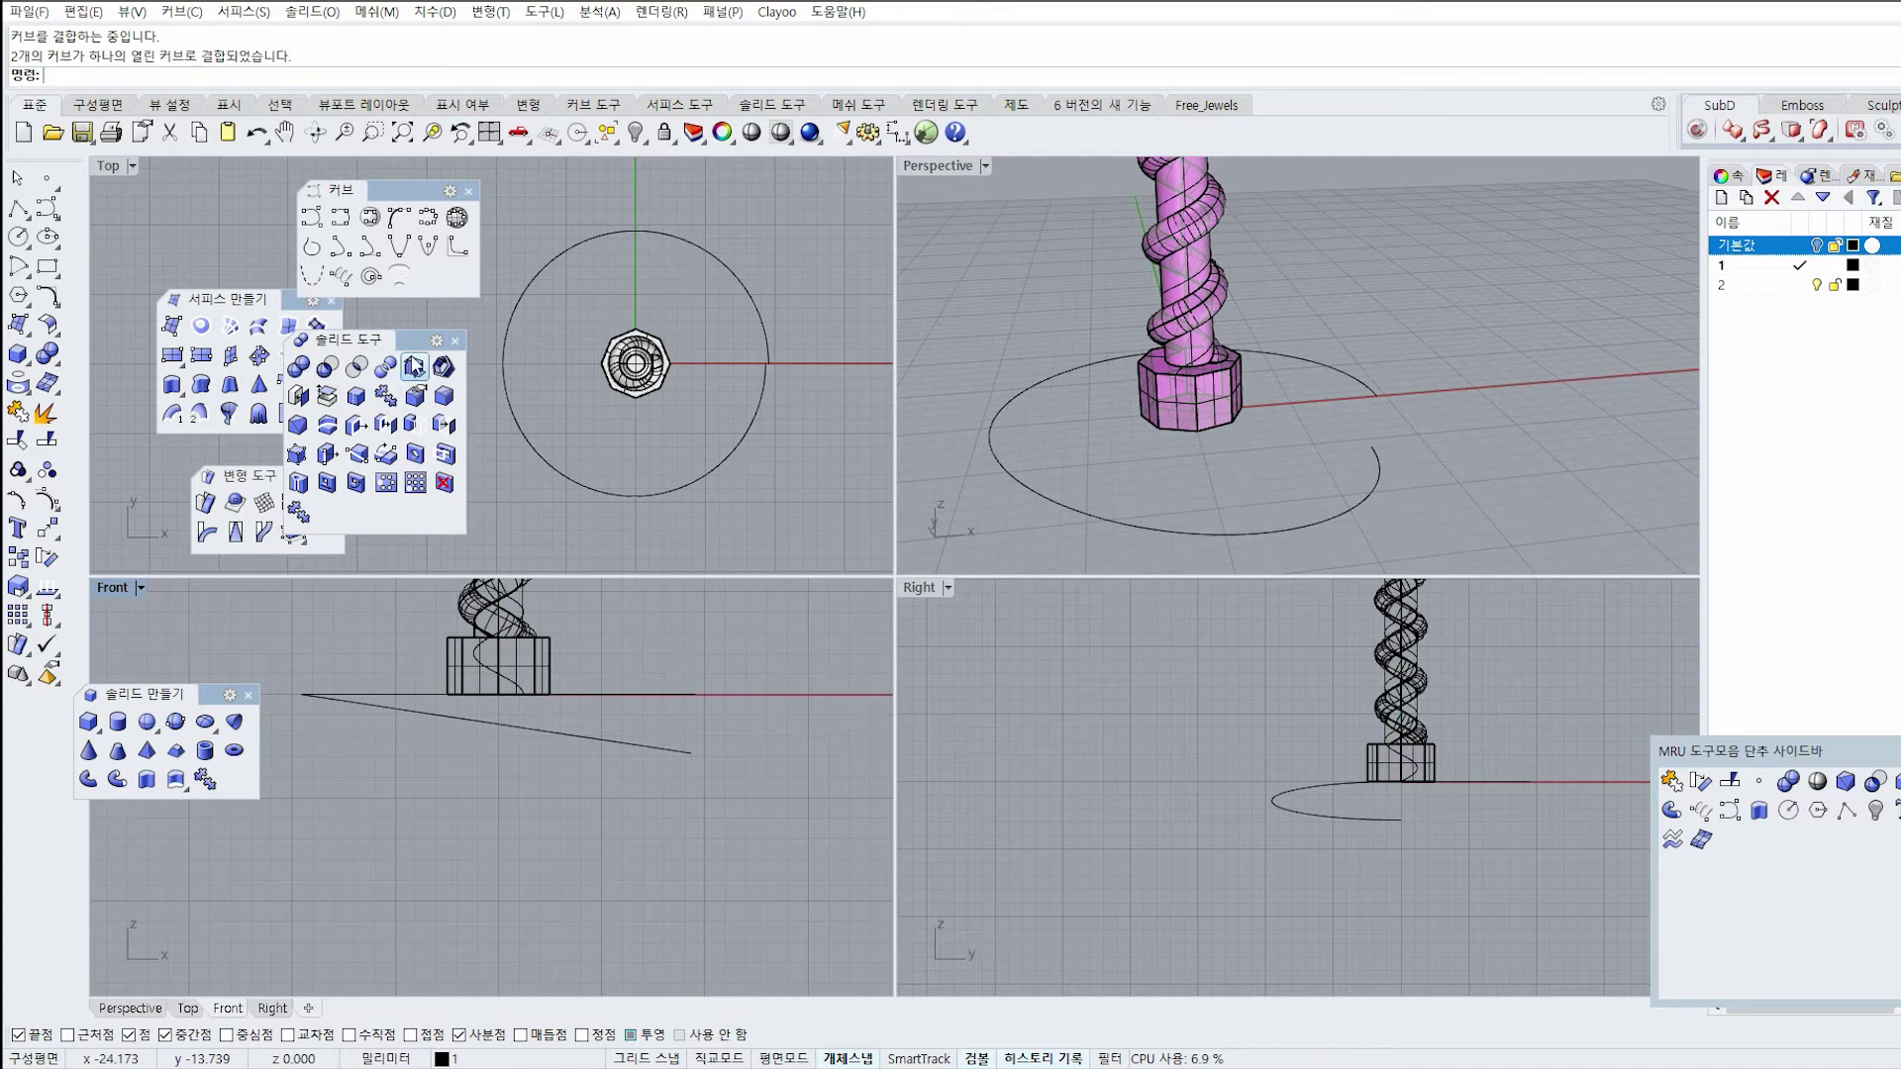
pyautogui.click(455, 340)
pyautogui.click(468, 191)
pyautogui.moveTo(228, 298)
pyautogui.mouseDown()
pyautogui.moveTo(191, 295)
pyautogui.moveTo(212, 280)
pyautogui.mouseUp()
pyautogui.click(247, 696)
pyautogui.moveTo(229, 482); pyautogui.dragTo(284, 432)
# Try to flow the united rod solid from its straight centre line onto the joined curve, matching the base to the curve's lowered end.
pyautogui.click(306, 493)
pyautogui.scroll(5, 645, 754)
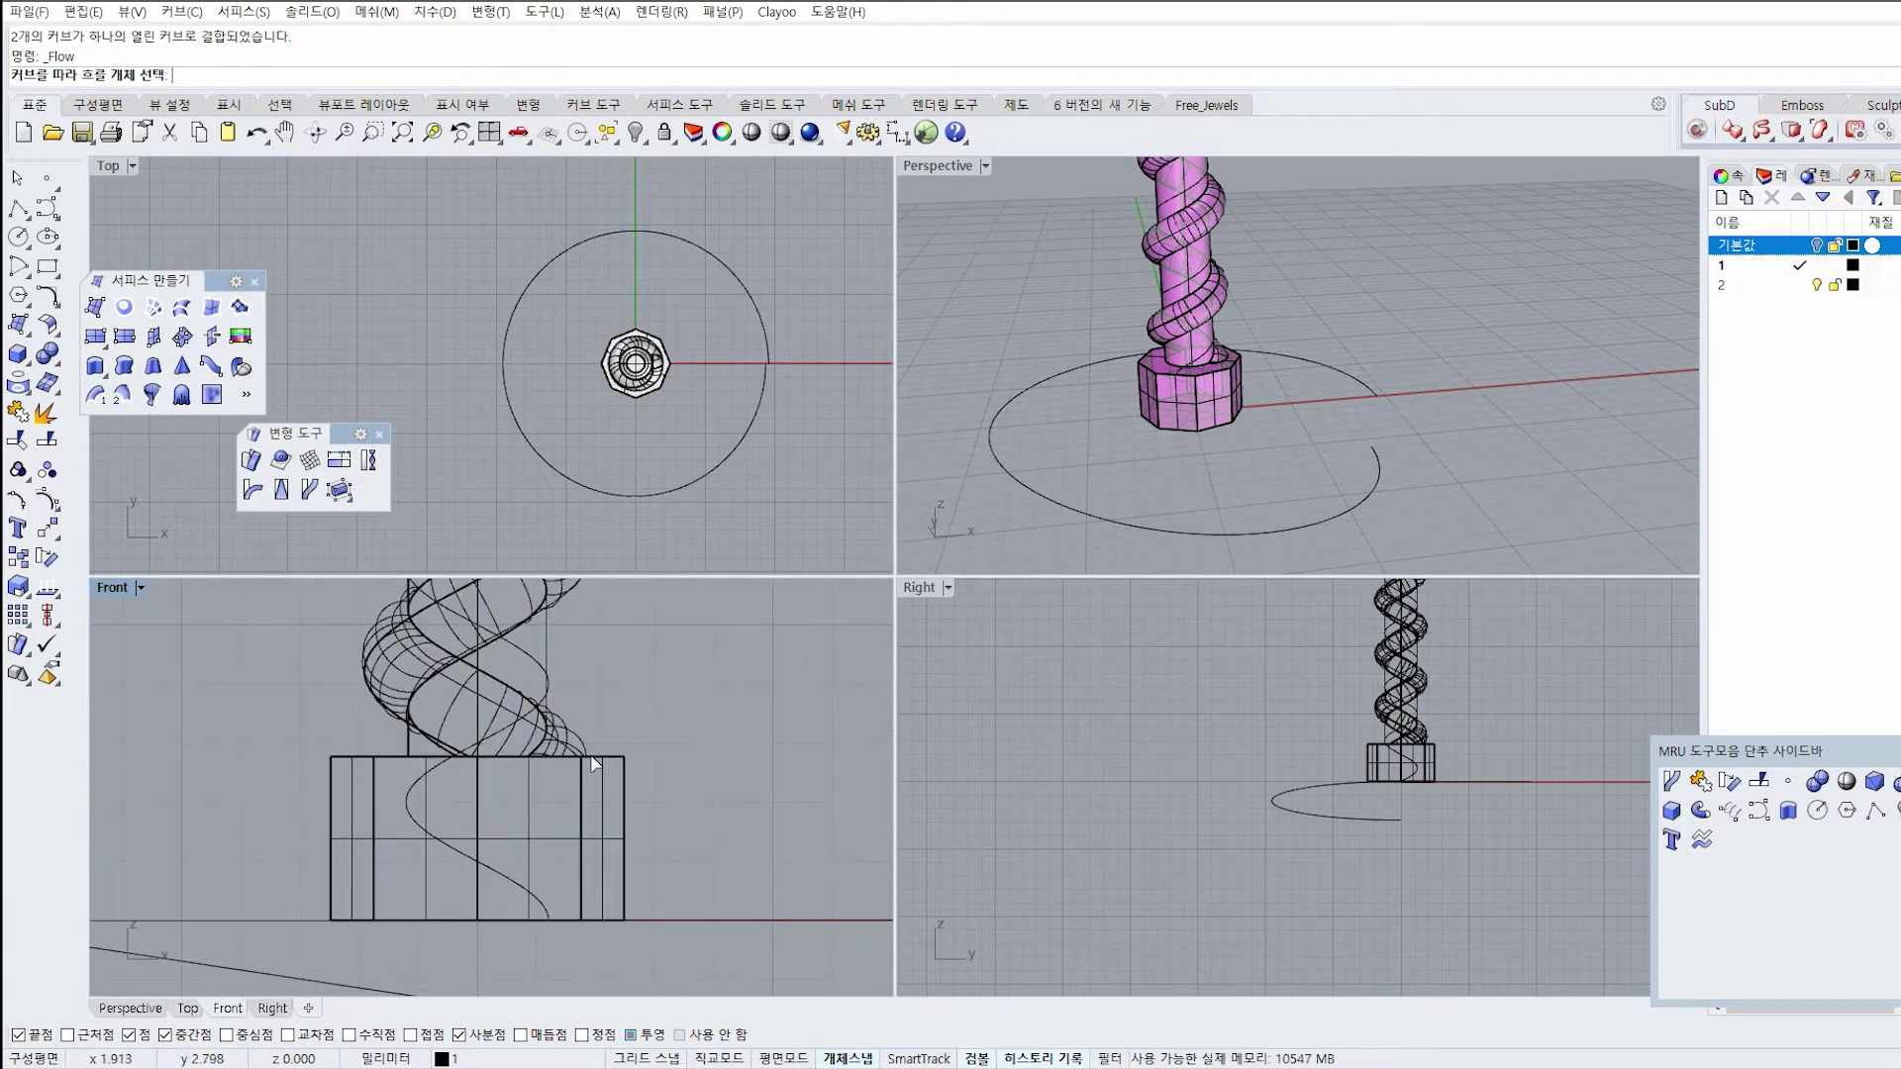
pyautogui.click(592, 758)
pyautogui.press('Return')
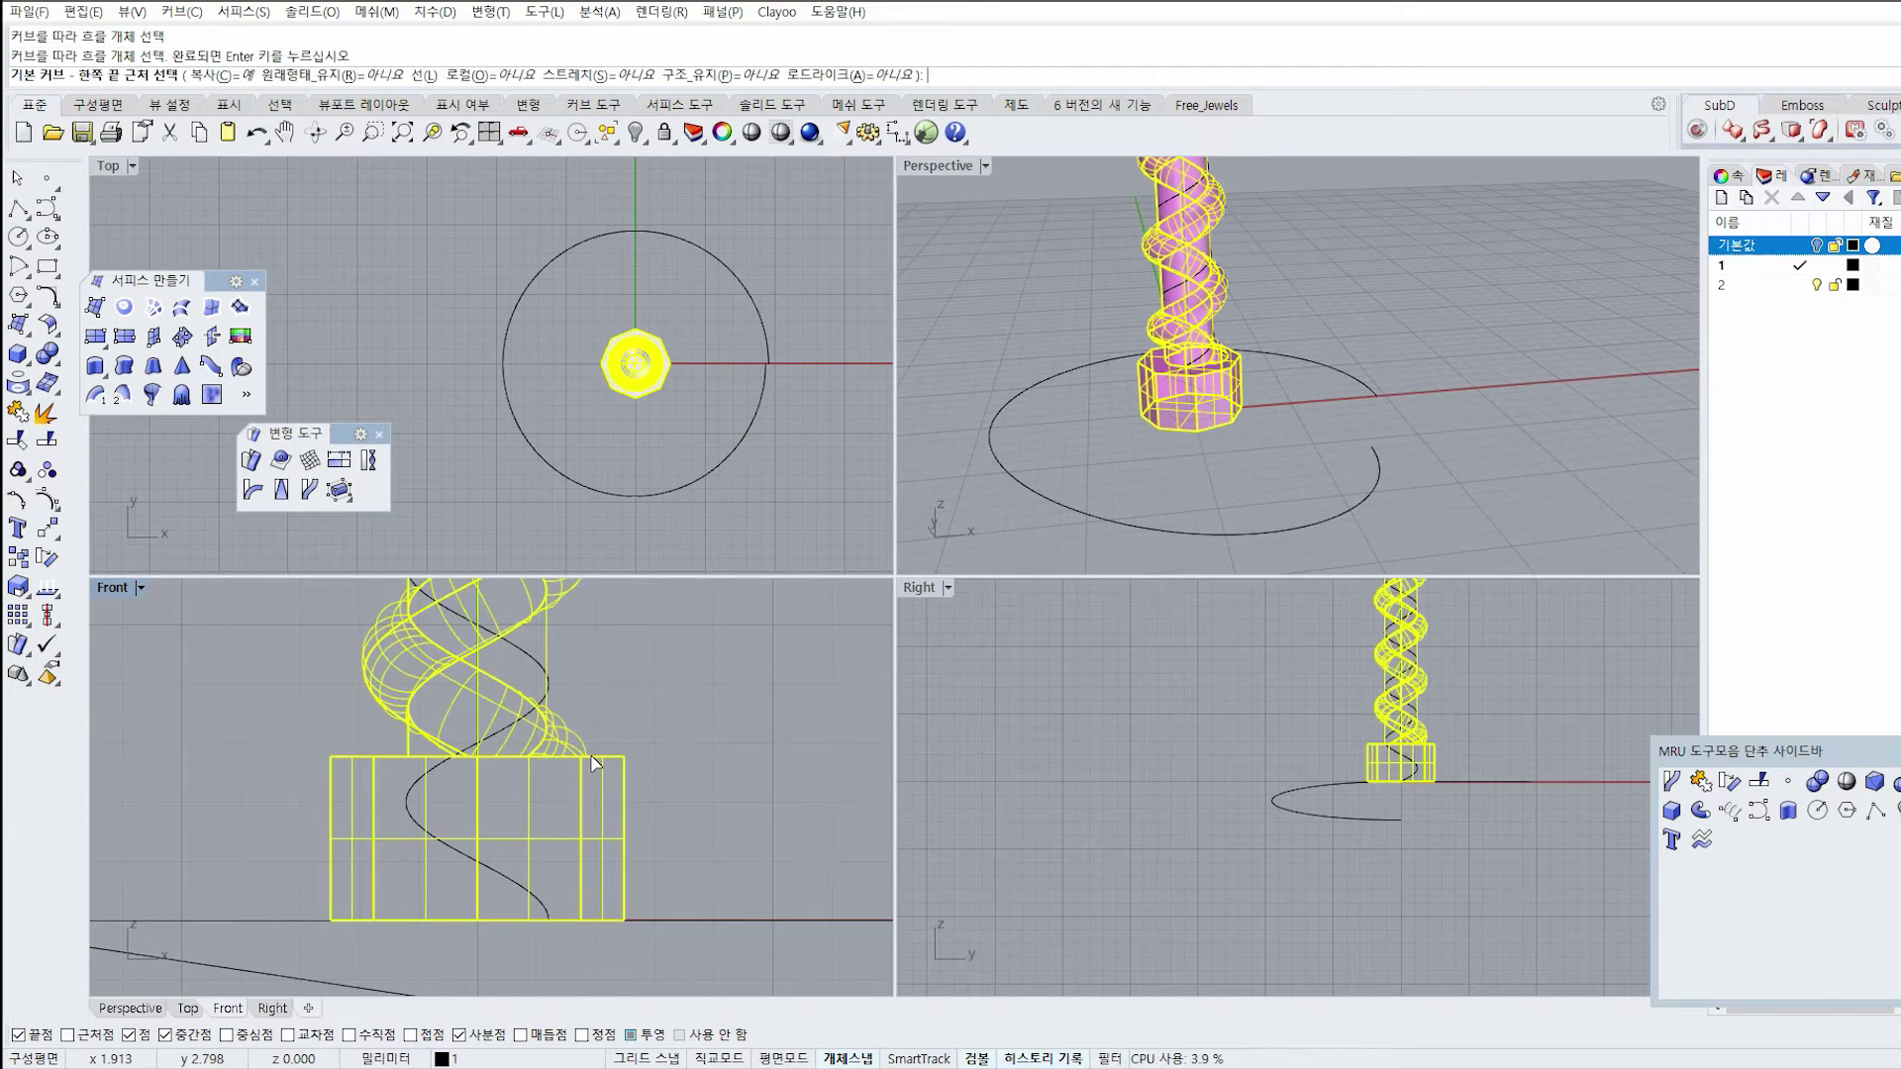
pyautogui.scroll(10, 1160, 315)
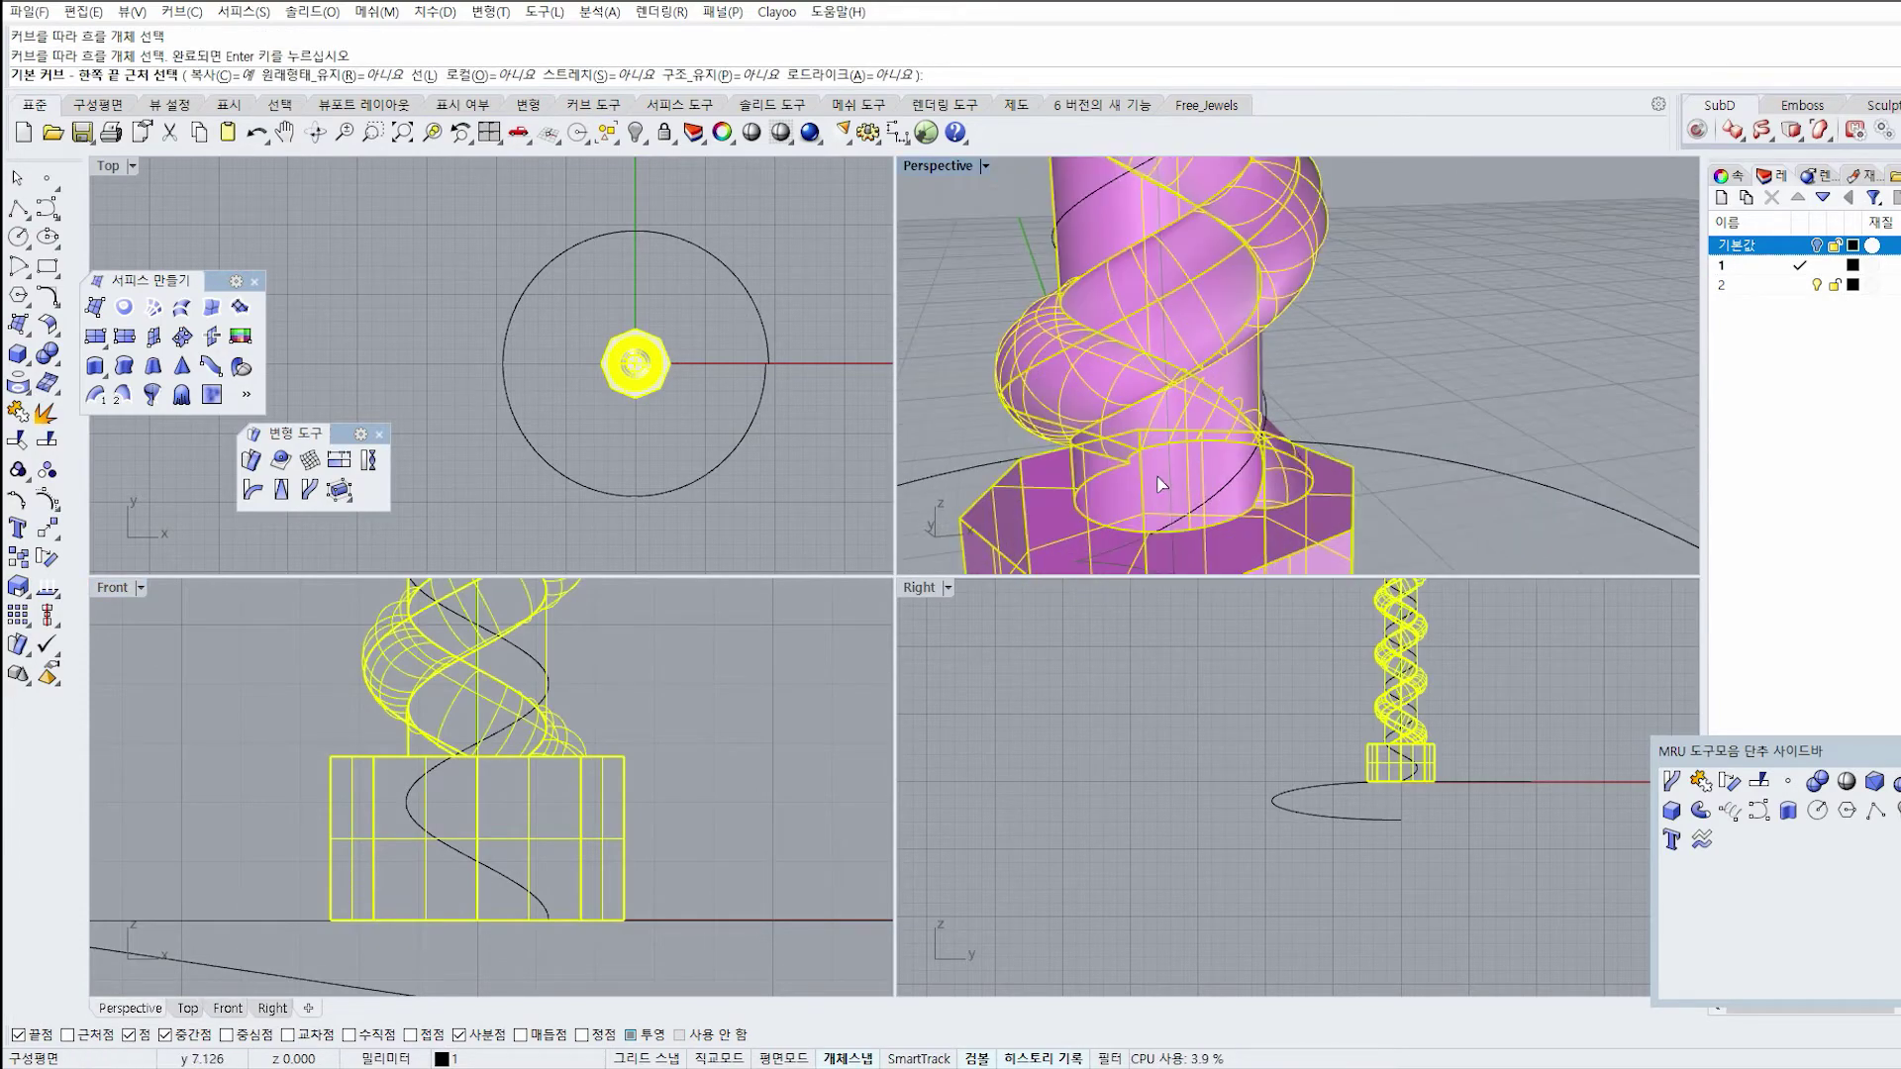
pyautogui.moveTo(1166, 399); pyautogui.dragTo(1216, 396, button='right')
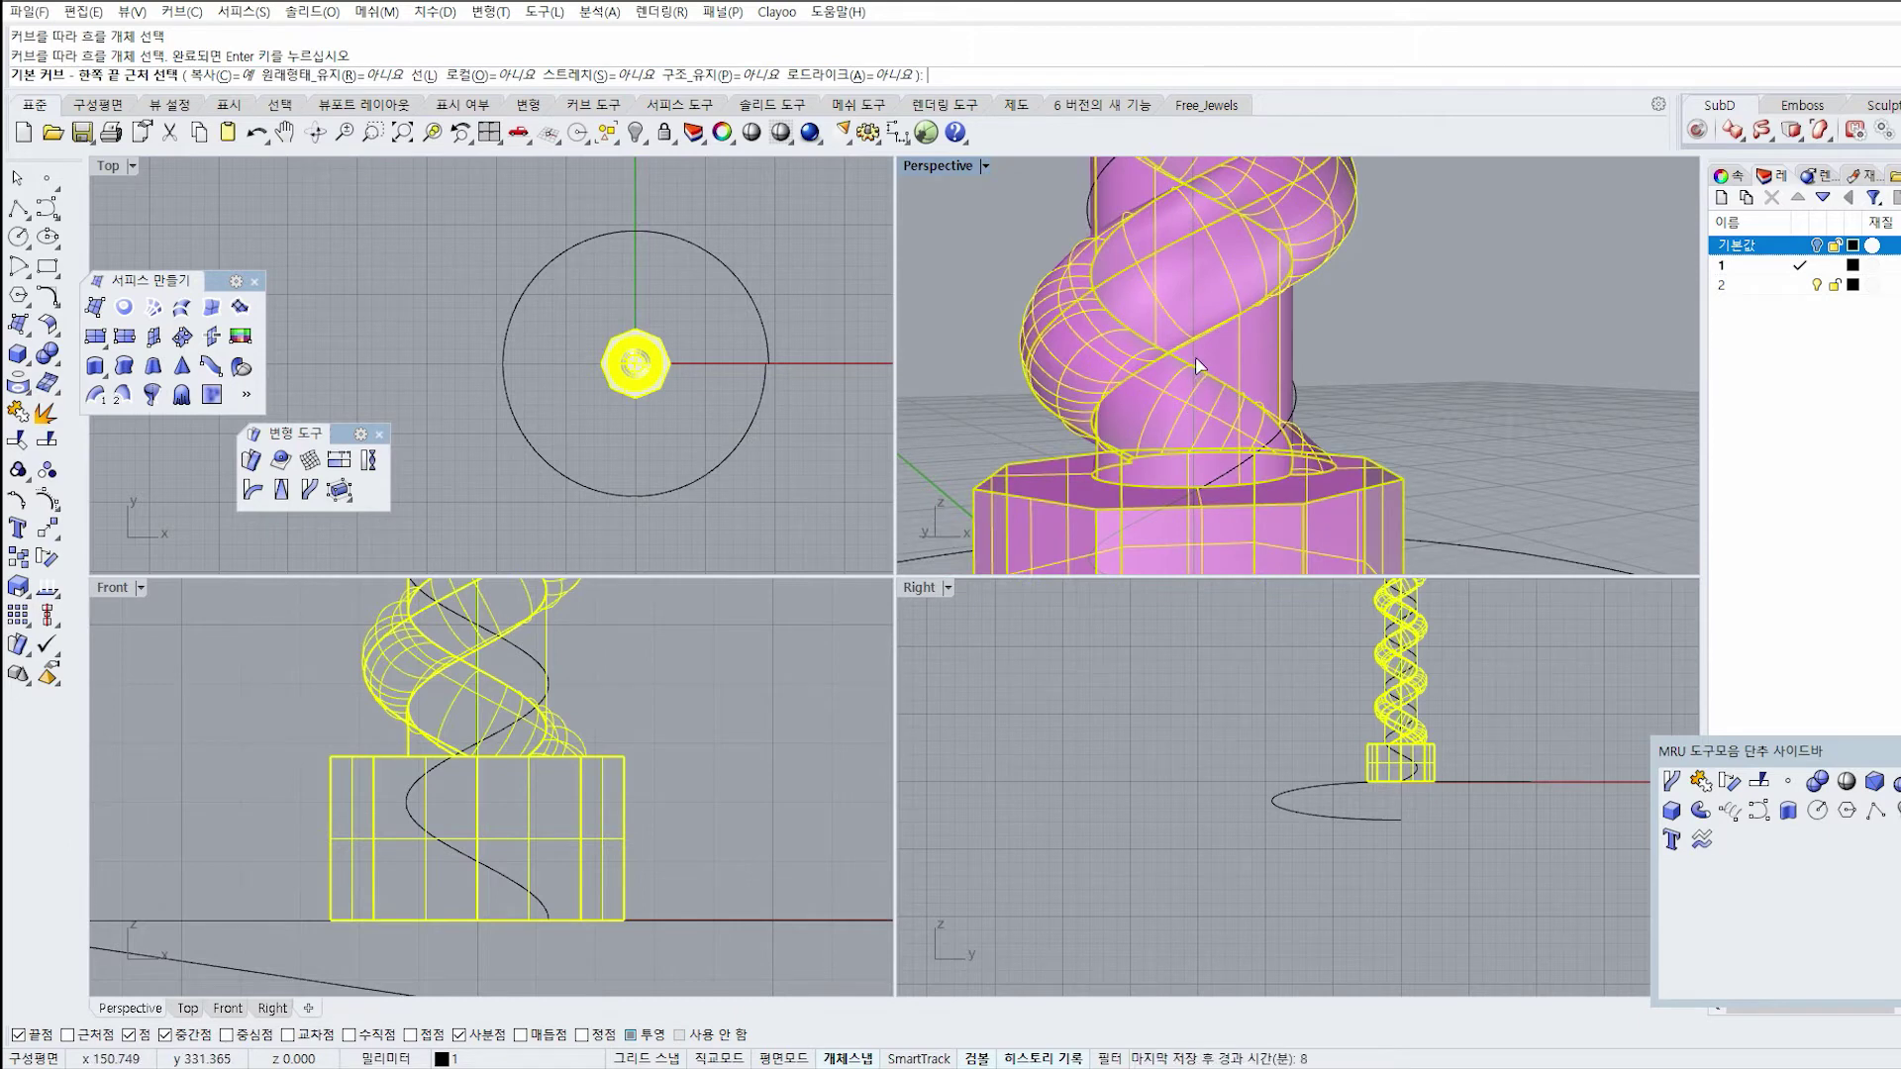
pyautogui.click(1196, 360)
pyautogui.scroll(-6, 693, 782)
pyautogui.moveTo(693, 784); pyautogui.dragTo(682, 663, button='right')
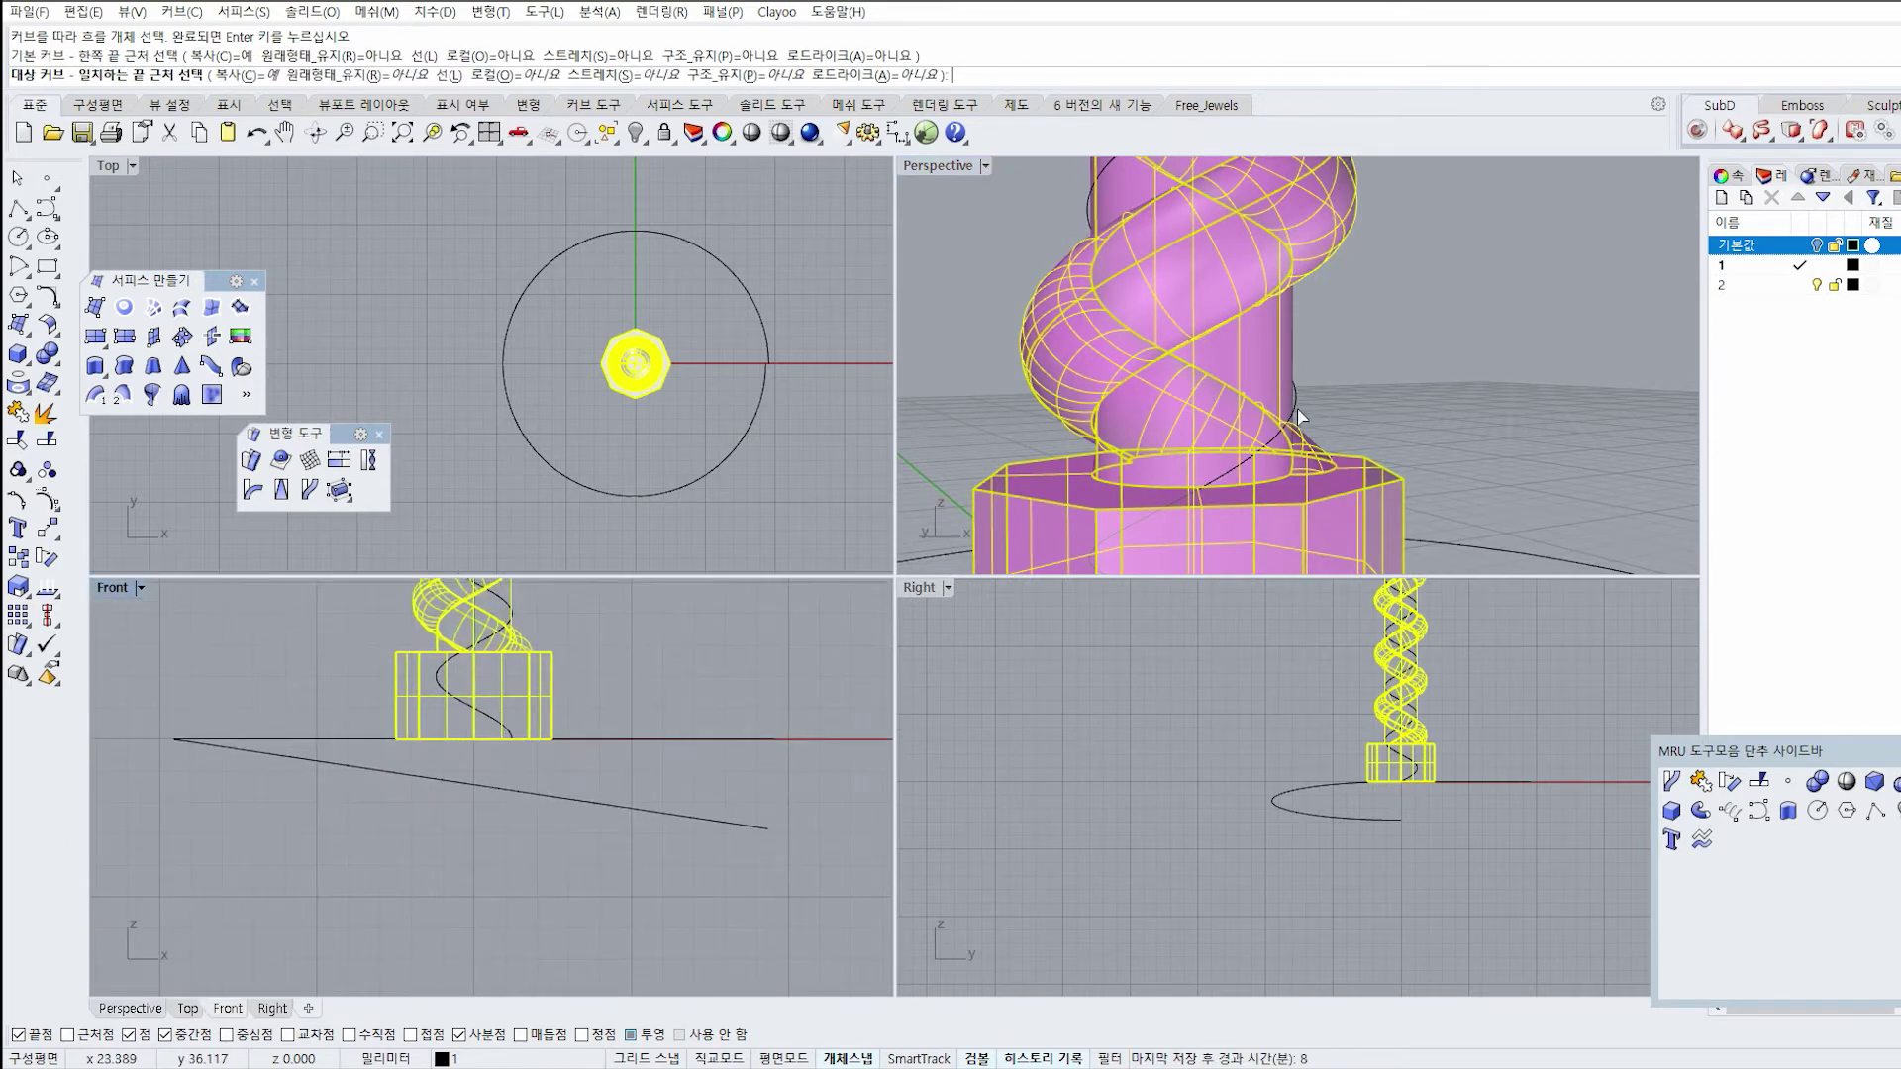
pyautogui.scroll(-4, 1298, 411)
pyautogui.moveTo(1287, 414); pyautogui.dragTo(1186, 459, button='right')
pyautogui.scroll(-6, 1188, 465)
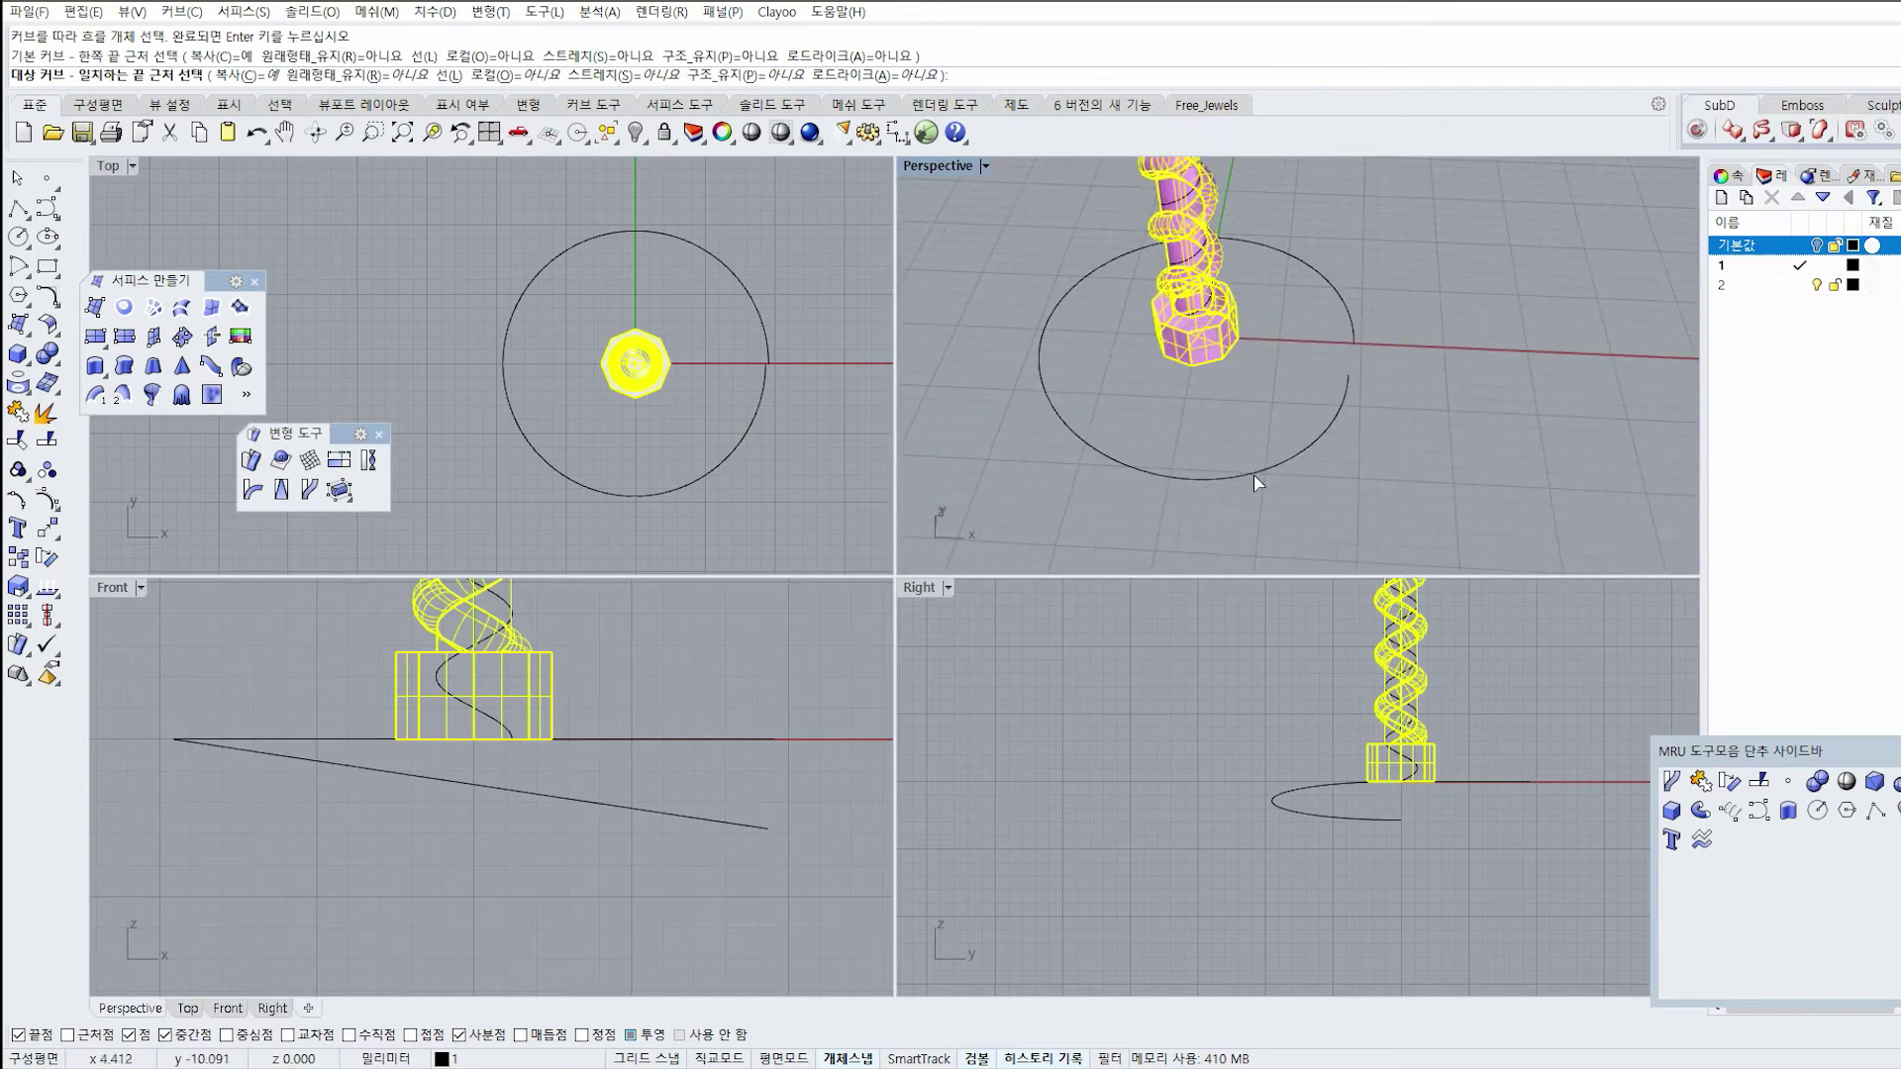
pyautogui.click(1253, 475)
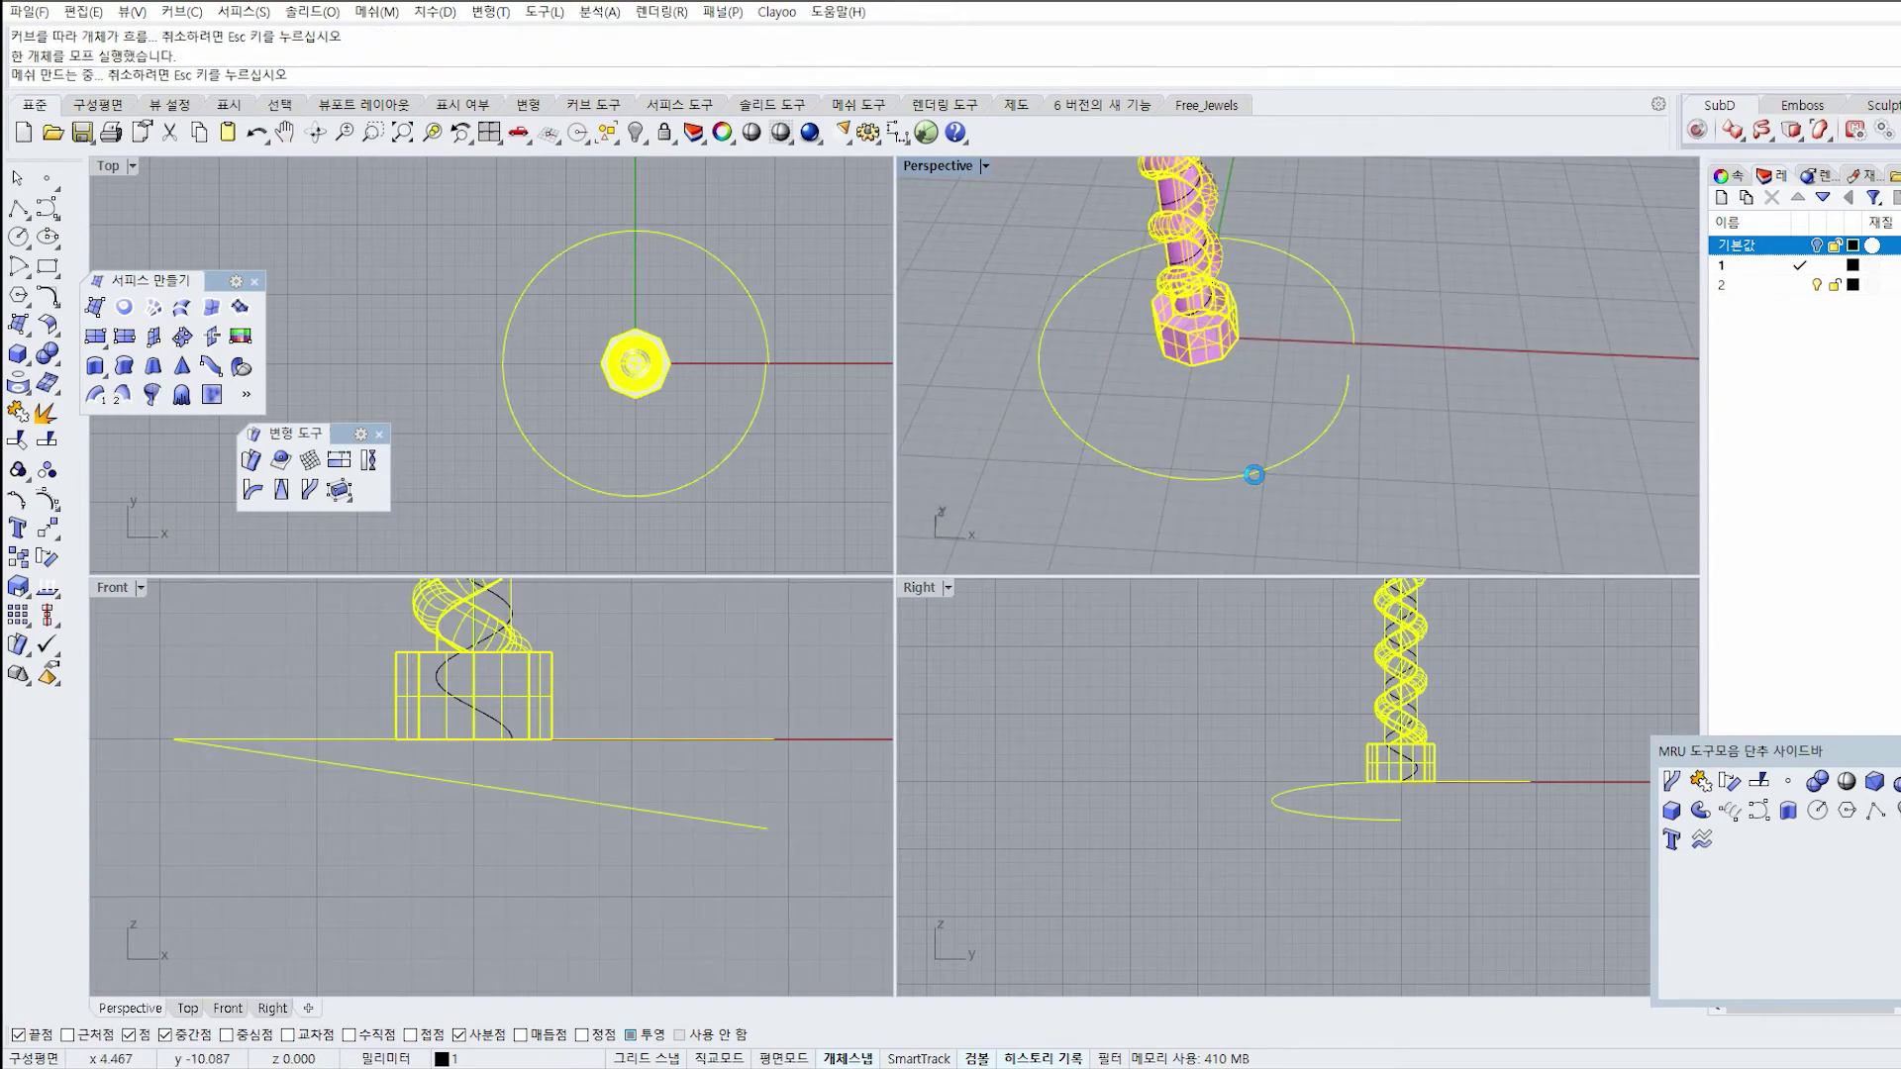
# Examine the flowed ring in a maximized Perspective view with shaded display, checking the gap between its two ends.
pyautogui.moveTo(1487, 367); pyautogui.dragTo(1286, 436, button='right')
pyautogui.doubleClick(927, 167)
pyautogui.click(751, 132)
pyautogui.moveTo(801, 440)
pyautogui.mouseDown(button='right')
pyautogui.moveTo(649, 352)
pyautogui.moveTo(501, 339)
pyautogui.moveTo(1135, 415)
pyautogui.moveTo(1079, 453)
pyautogui.mouseUp(button='right')
pyautogui.press('Escape')
pyautogui.scroll(6, 1020, 589)
pyautogui.moveTo(1020, 589); pyautogui.dragTo(1039, 638, button='right')
pyautogui.scroll(-6, 846, 590)
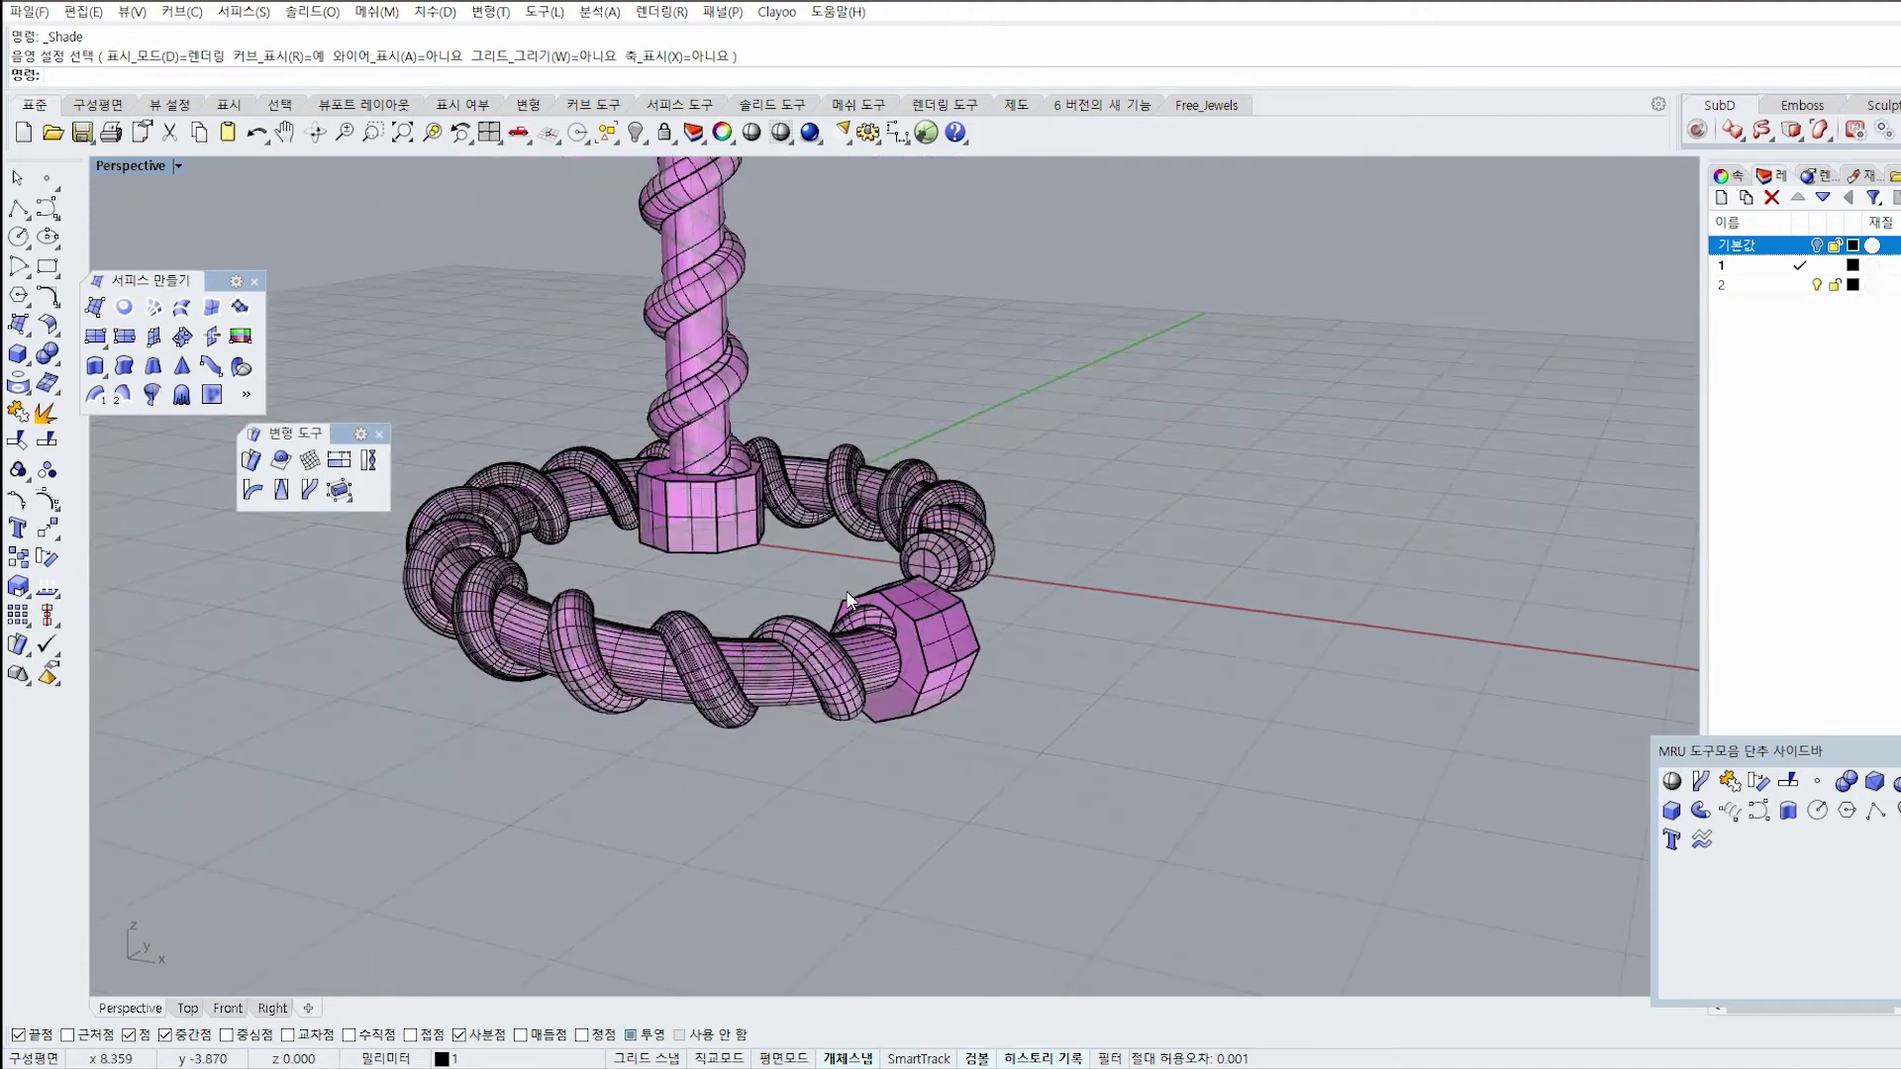
pyautogui.moveTo(845, 590); pyautogui.dragTo(871, 653, button='right')
# Undo the flow and explode the joined curve into its two half arcs.
pyautogui.hotkey('ctrl', 'z')
pyautogui.click(769, 727)
pyautogui.keyDown('shift'); pyautogui.moveTo(359, 620); pyautogui.dragTo(433, 626, button='right'); pyautogui.keyUp('shift')
pyautogui.click(47, 439)
# Rotate the front half arc down another 7.6 degrees or so around its negative-X endpoint in the Front view.
pyautogui.click(517, 656)
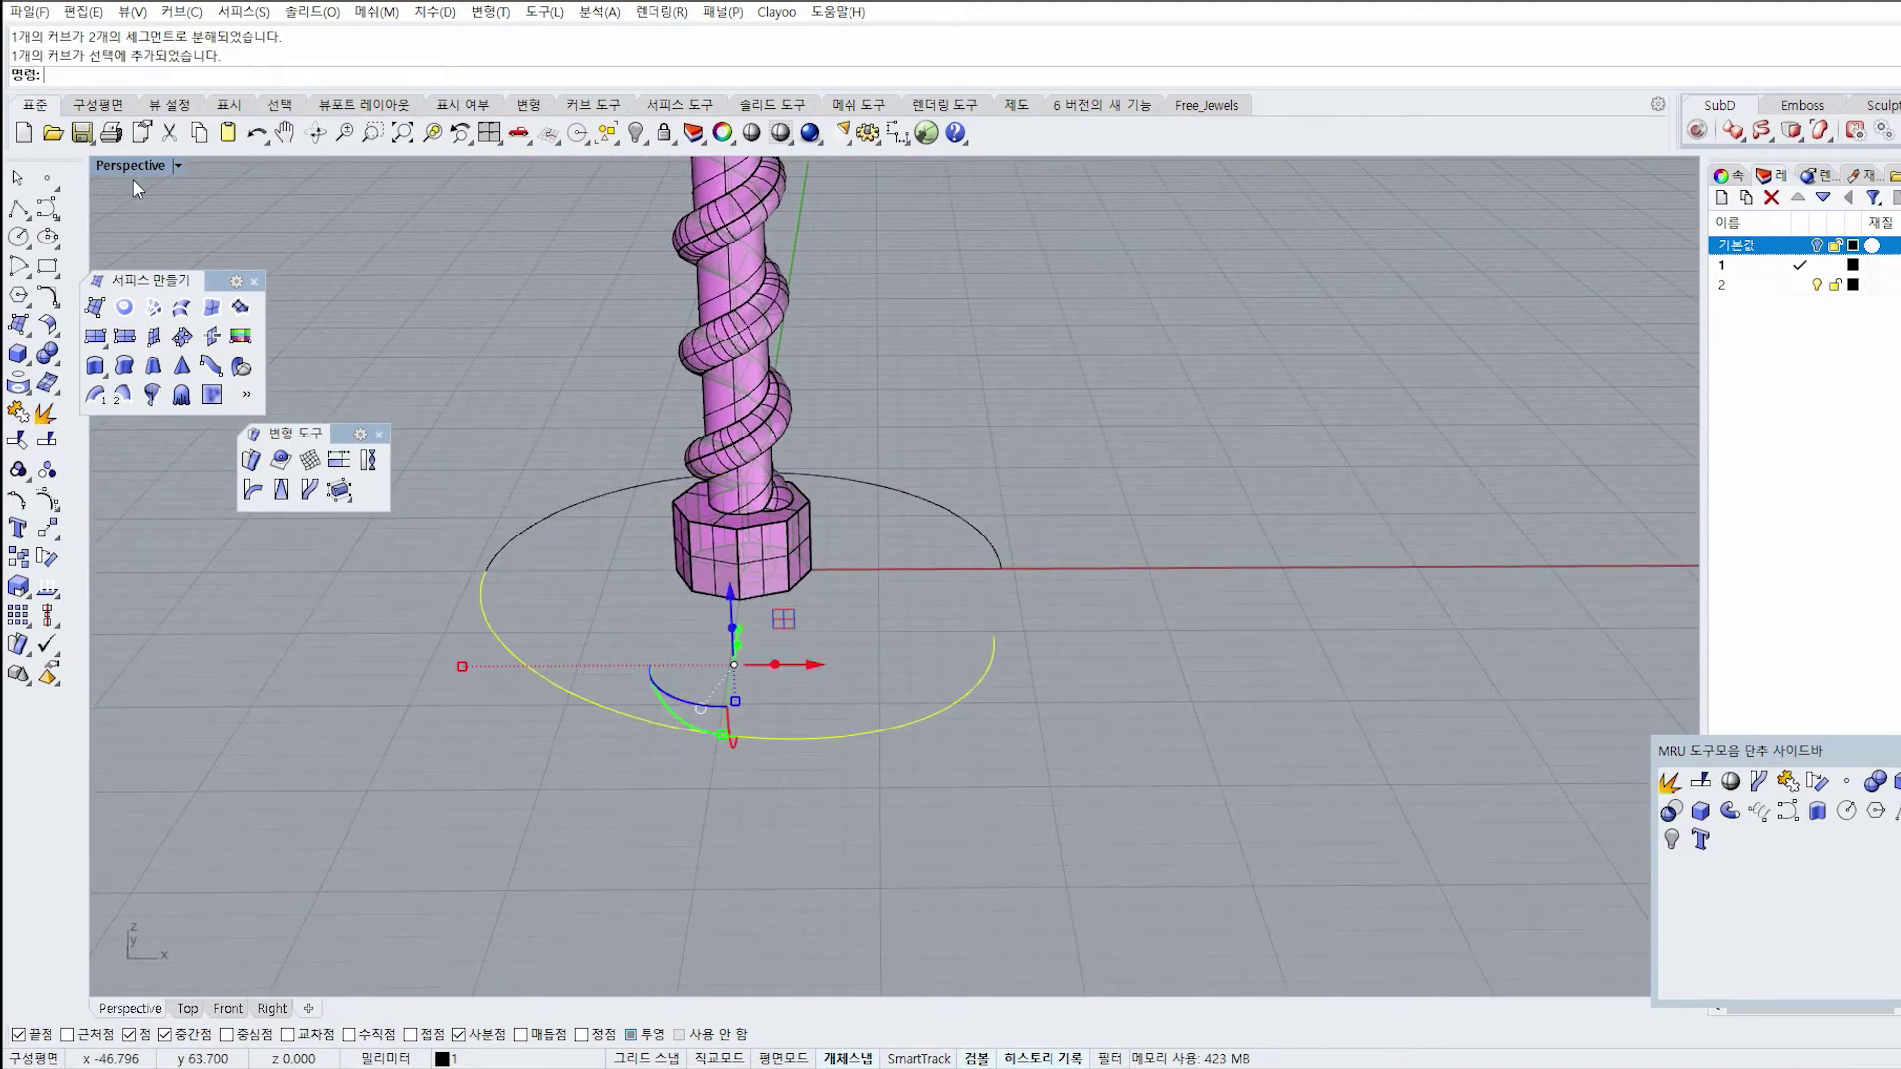
pyautogui.doubleClick(132, 168)
pyautogui.click(46, 557)
pyautogui.click(174, 739)
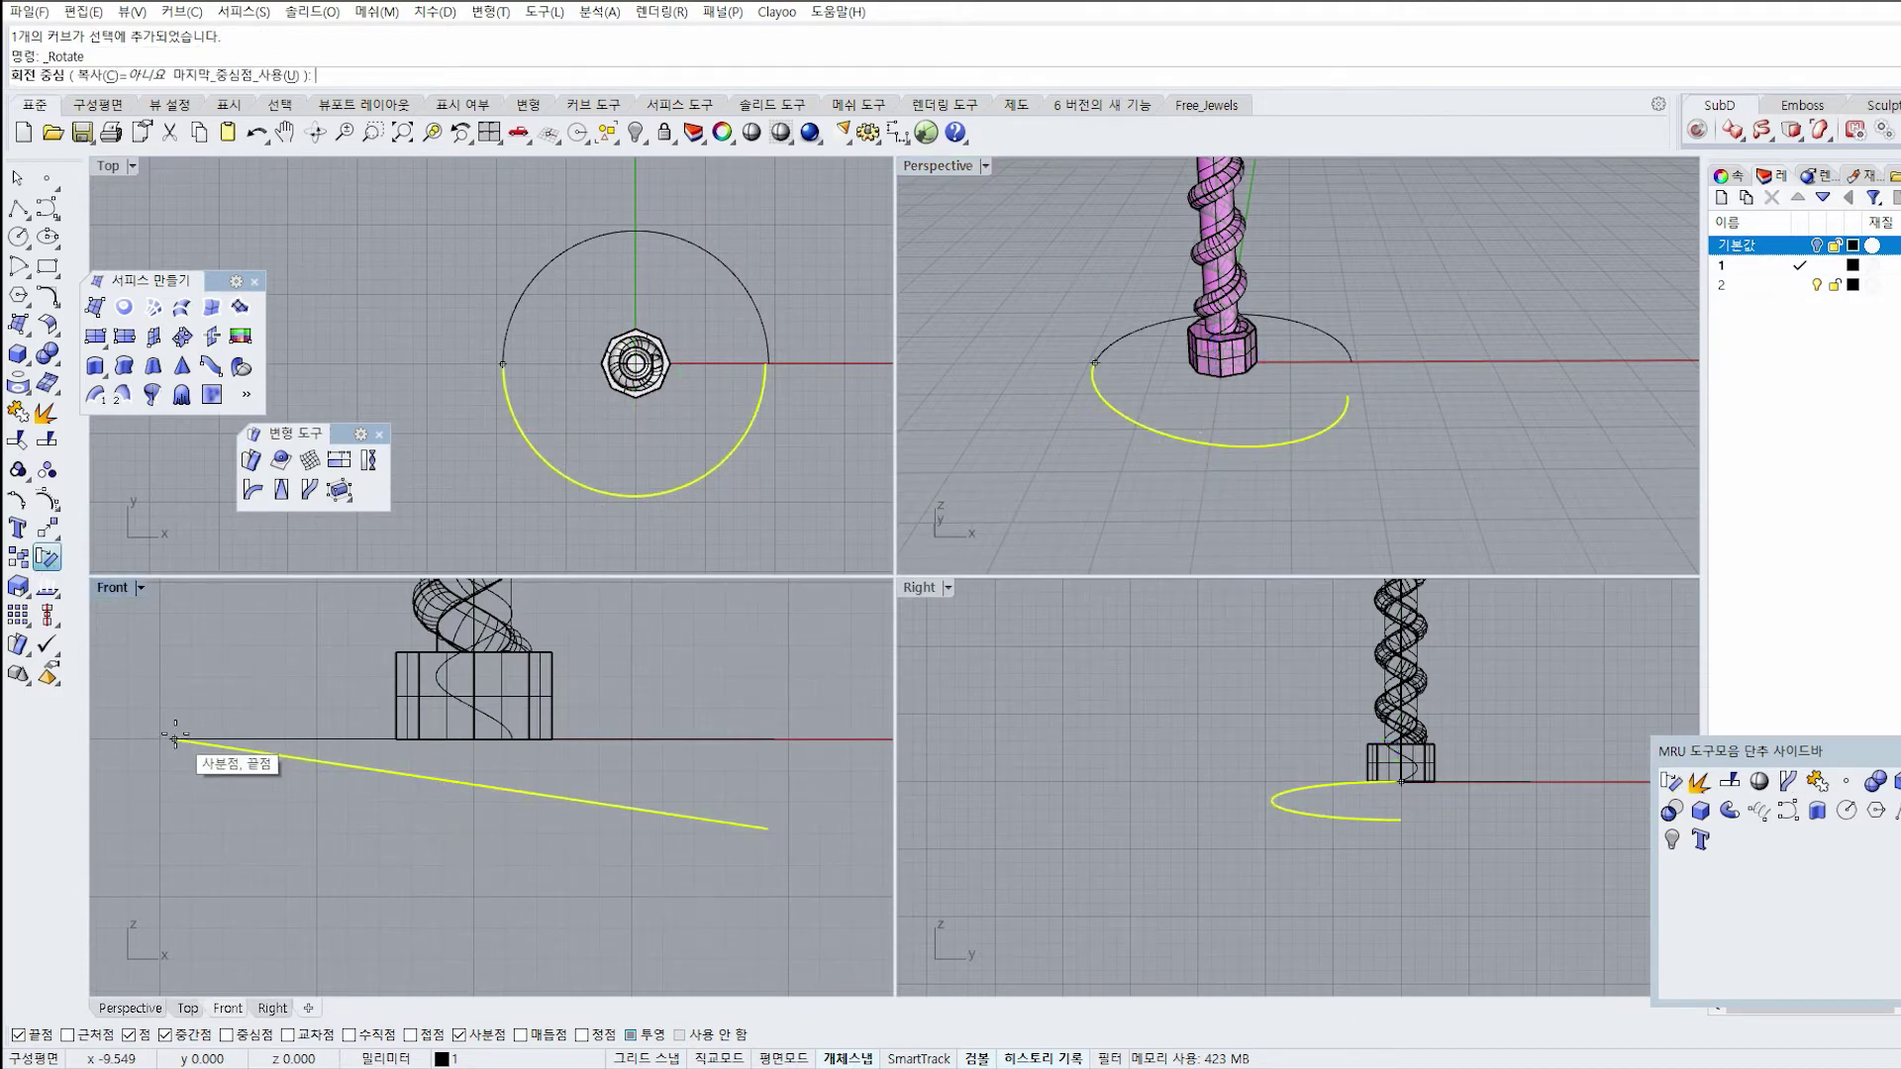
pyautogui.click(767, 828)
pyautogui.moveTo(697, 880); pyautogui.dragTo(734, 812, button='right')
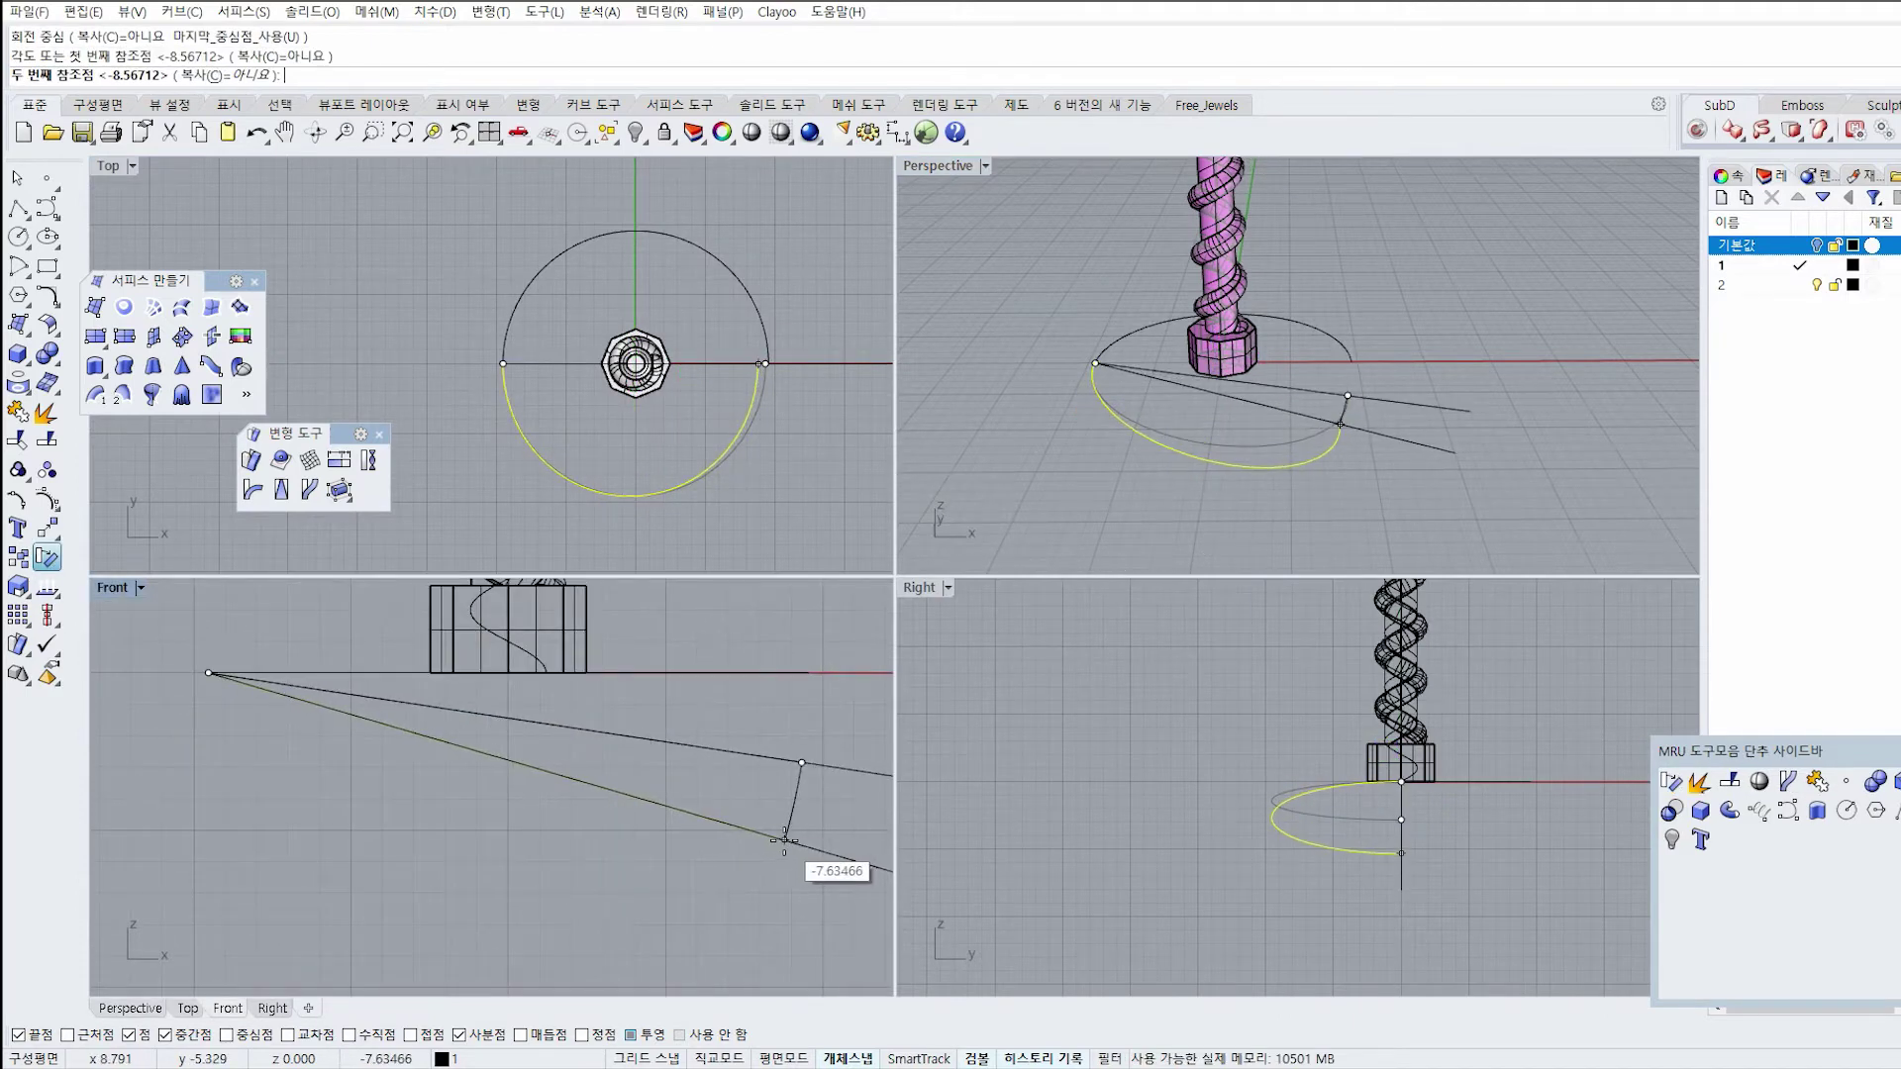
pyautogui.click(787, 837)
pyautogui.press('Escape')
# Join the further lowered front arc with the back arc into one open curve.
pyautogui.moveTo(658, 670); pyautogui.dragTo(669, 716, button='right')
pyautogui.keyDown('shift'); pyautogui.click(1119, 344); pyautogui.keyUp('shift')
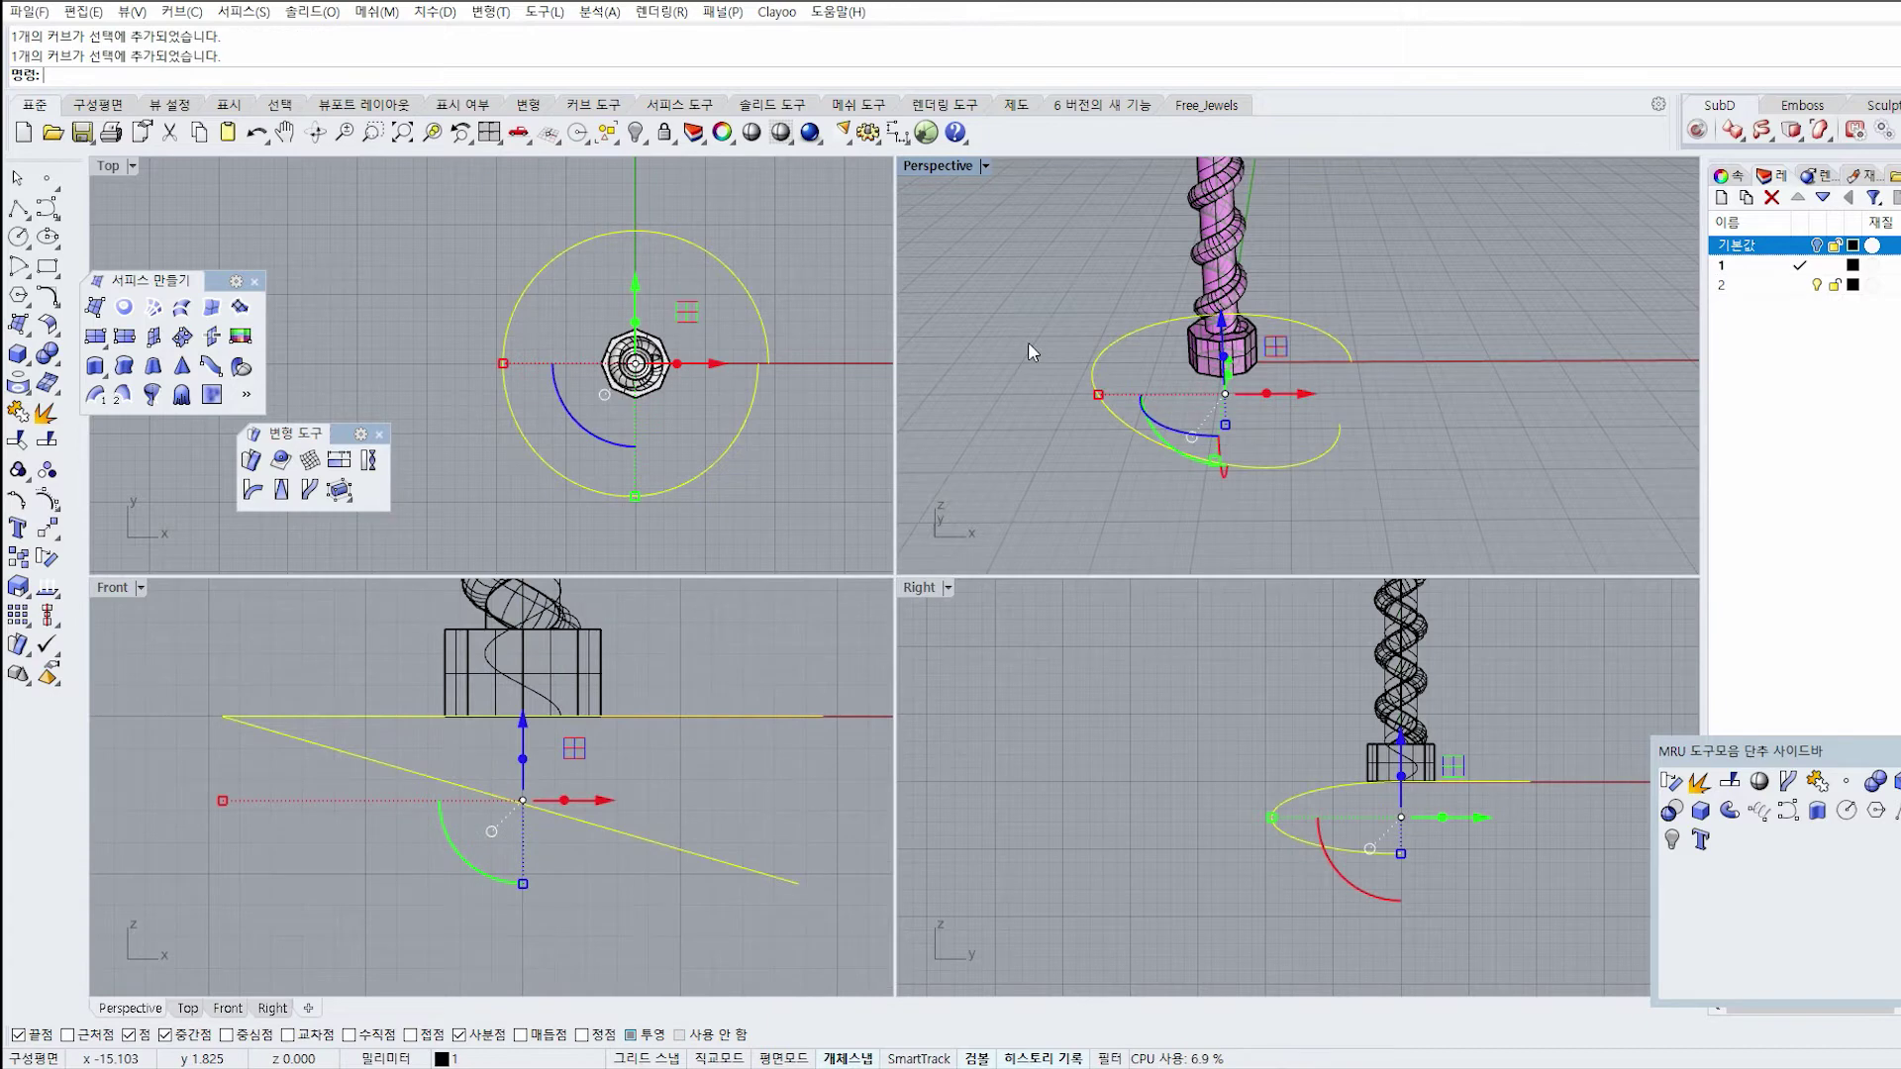
pyautogui.click(18, 412)
# Flow the rod solid from its straight centre line onto the joined curve, matching the octagonal base to the curve's upper end.
pyautogui.moveTo(1172, 455); pyautogui.dragTo(1136, 398, button='right')
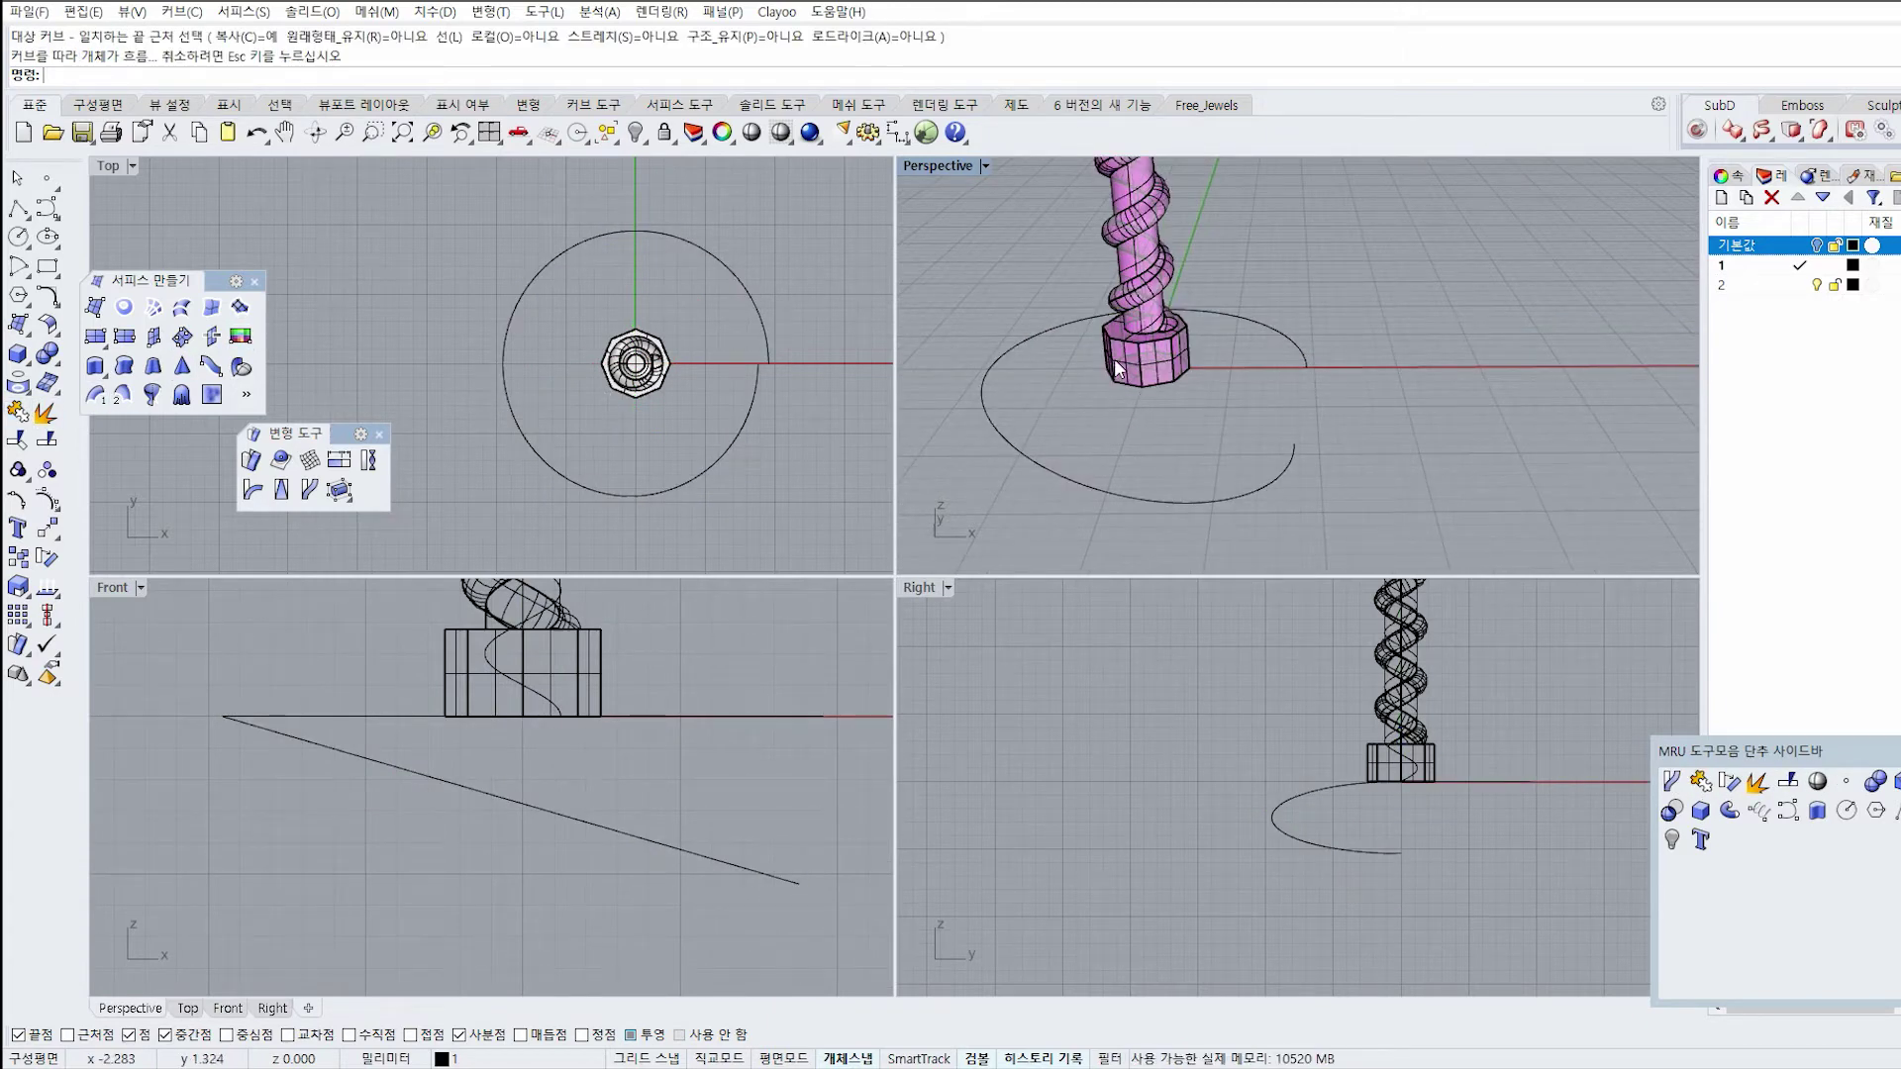
pyautogui.click(283, 491)
pyautogui.scroll(2, 1135, 369)
pyautogui.click(1149, 369)
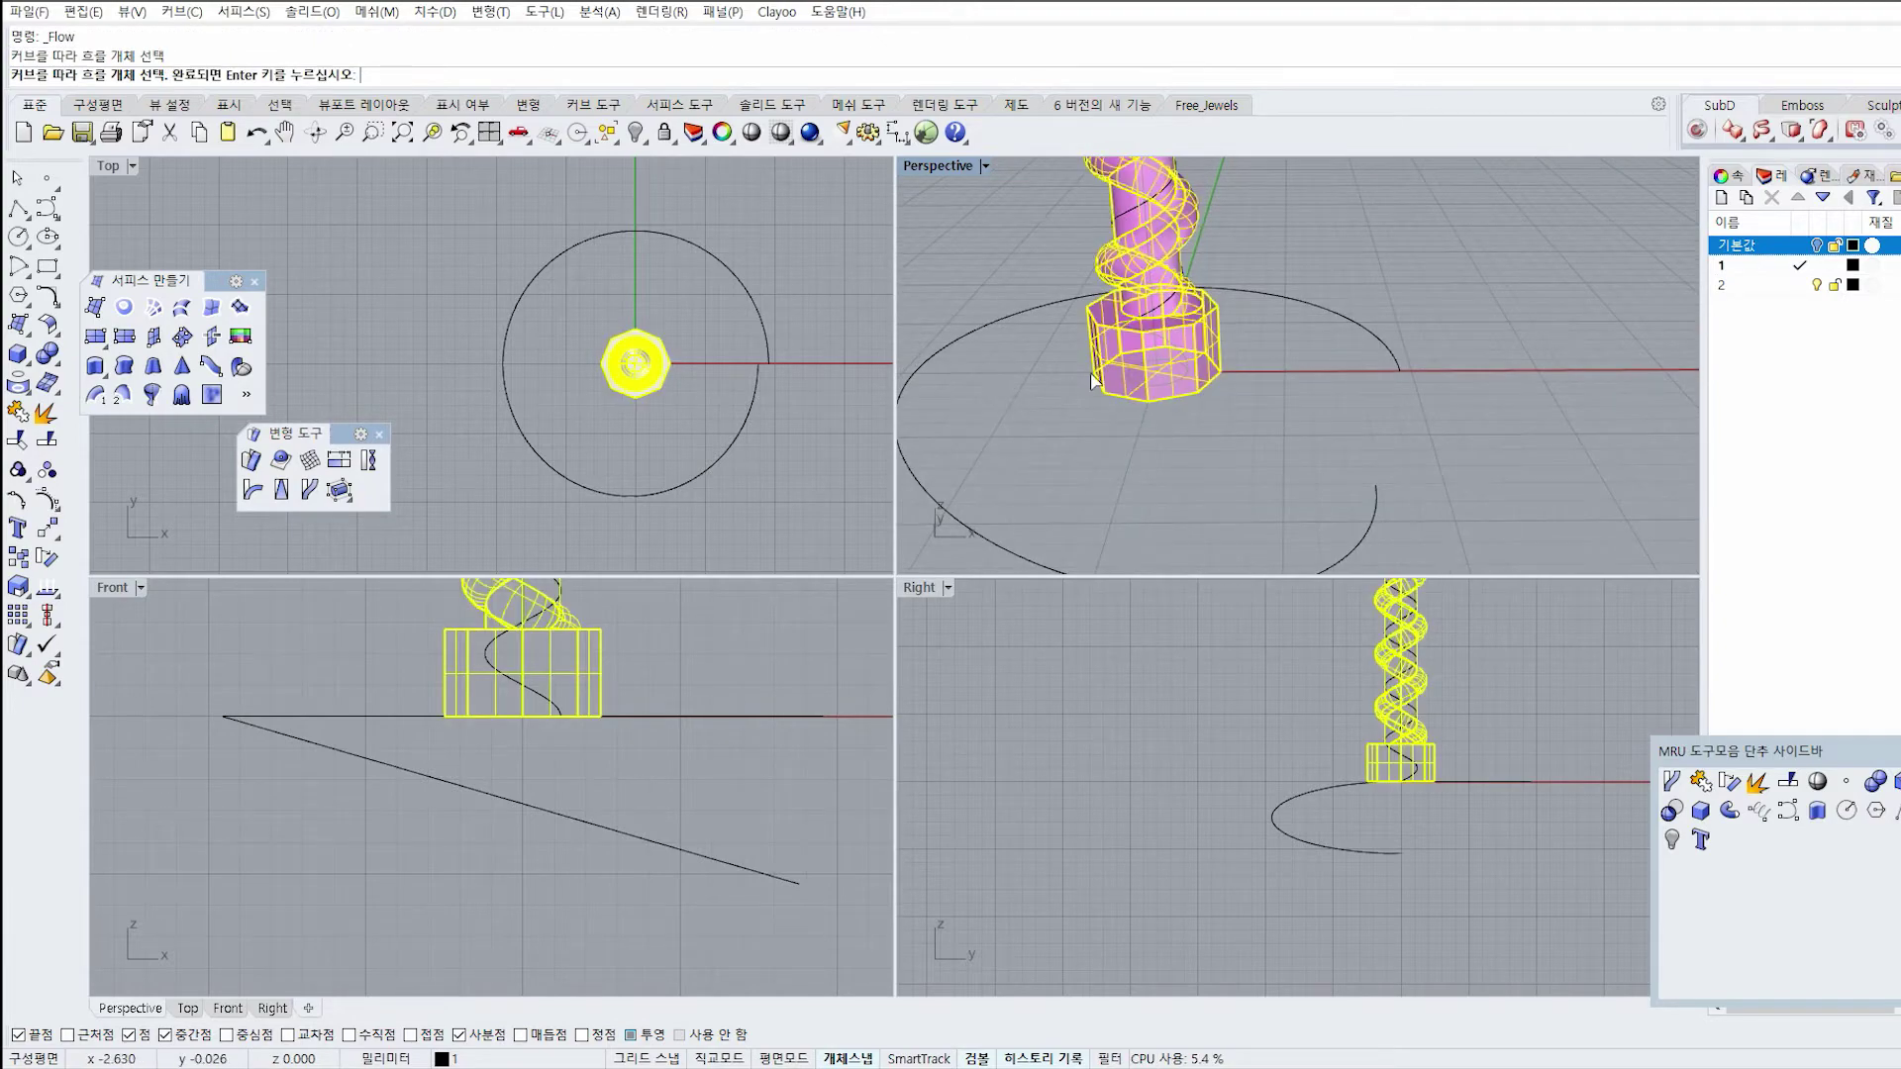
pyautogui.press('Return')
pyautogui.scroll(5, 1098, 381)
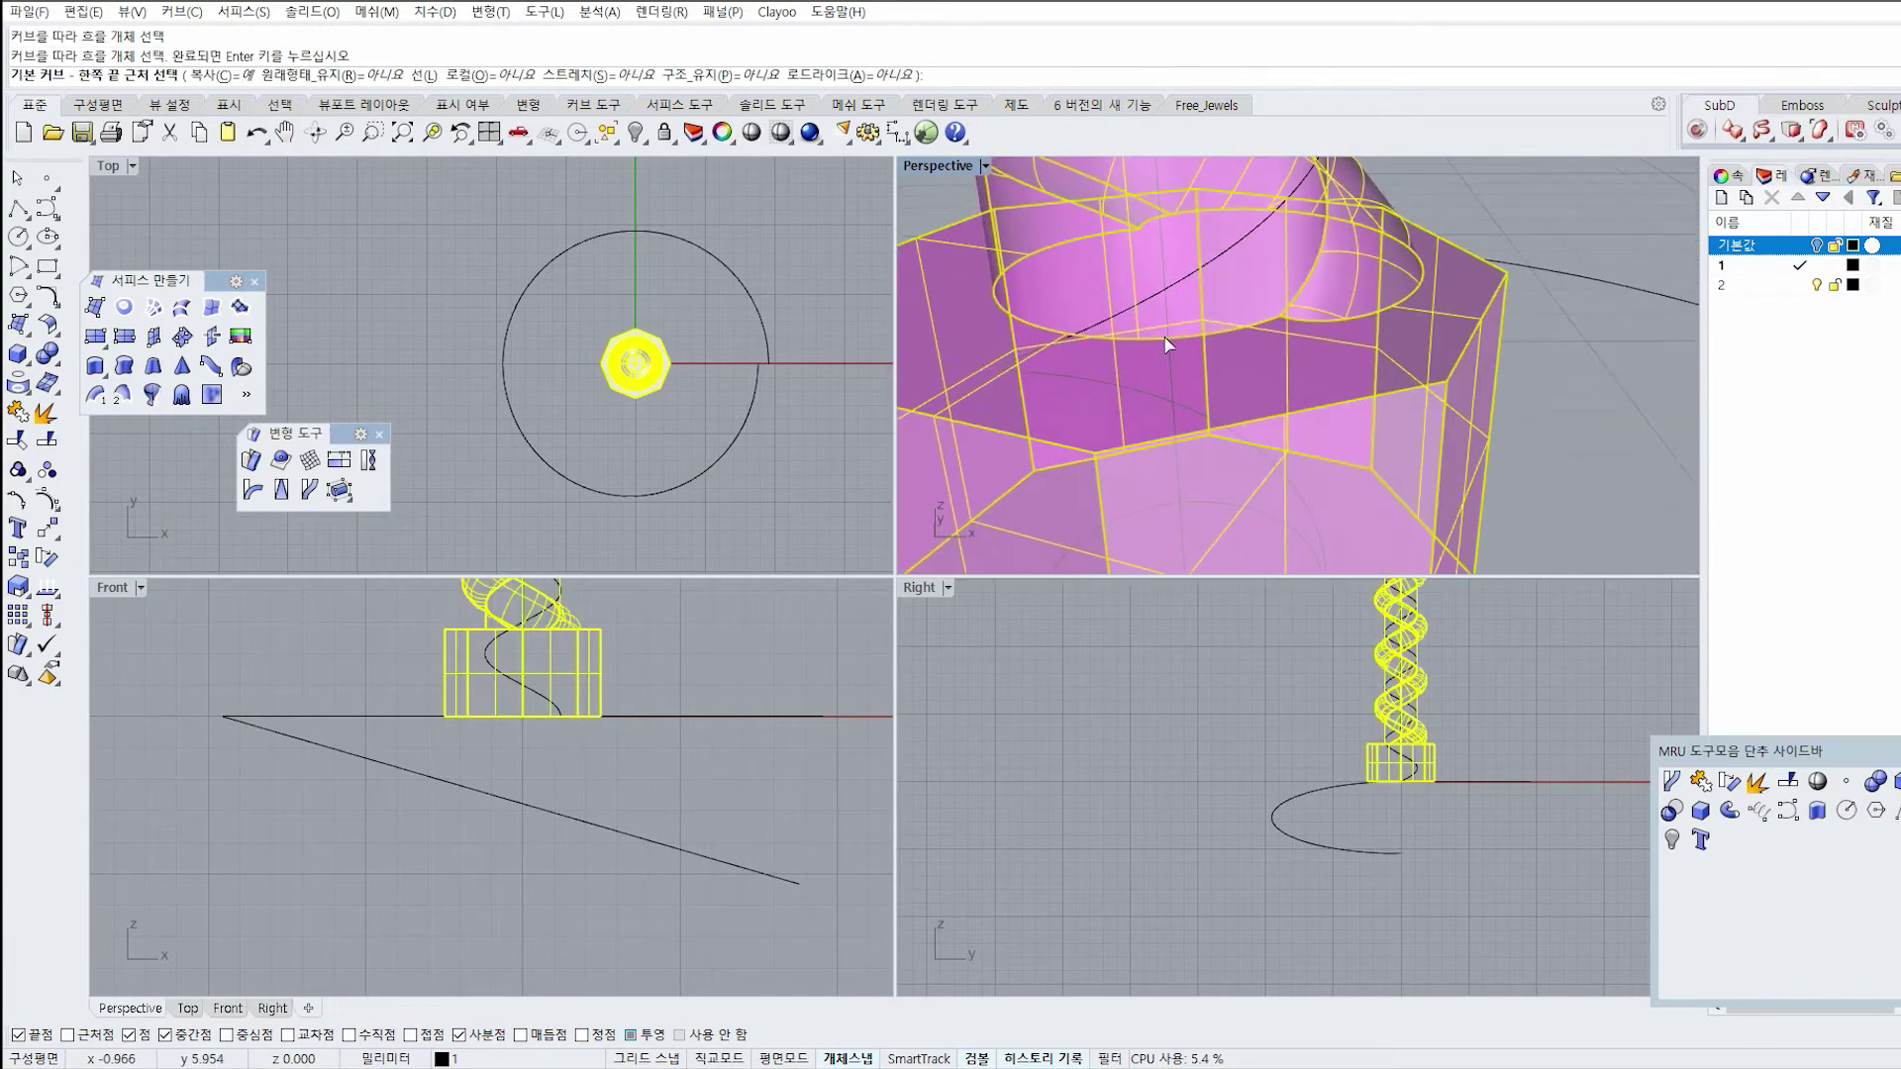
pyautogui.click(1165, 462)
pyautogui.scroll(-5, 1178, 445)
pyautogui.click(1291, 439)
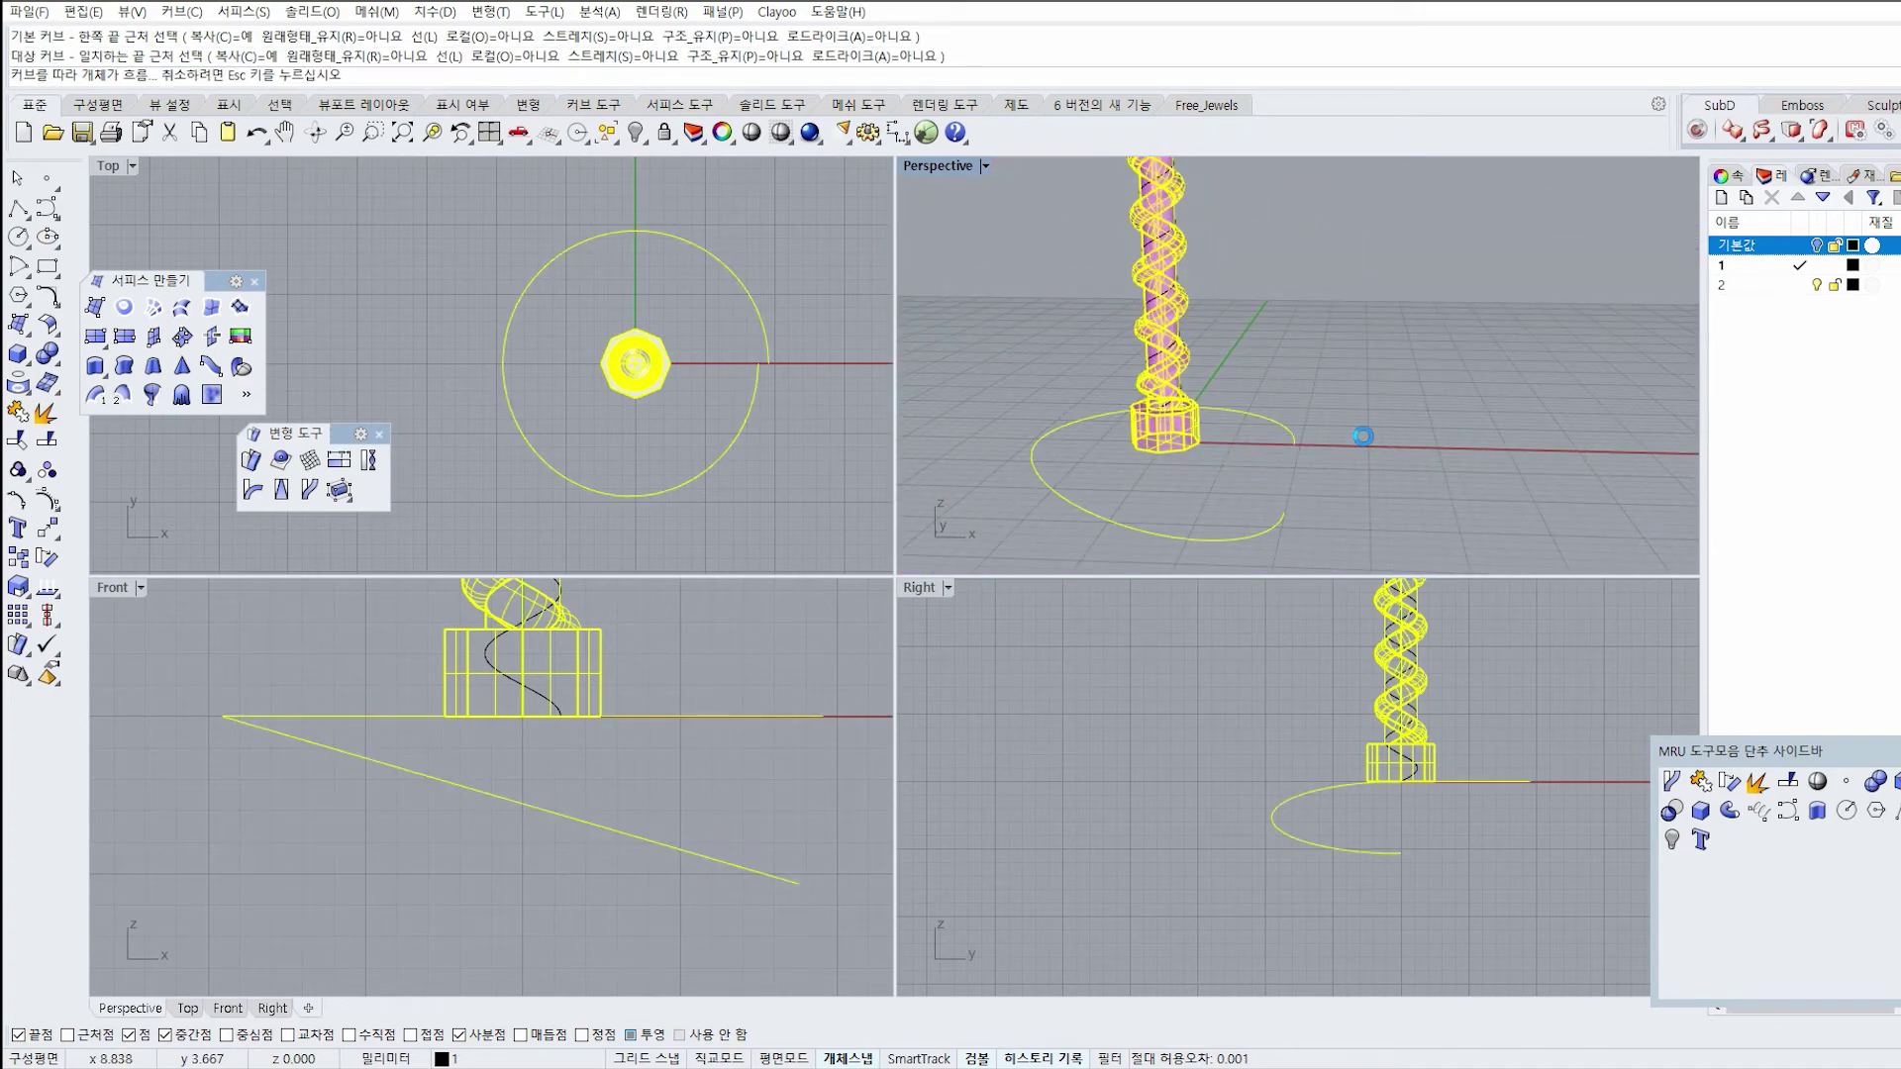
# Examine the open ring in a maximized Perspective view with rendered shading.
pyautogui.moveTo(1353, 443); pyautogui.dragTo(1040, 240, button='right')
pyautogui.doubleClick(935, 166)
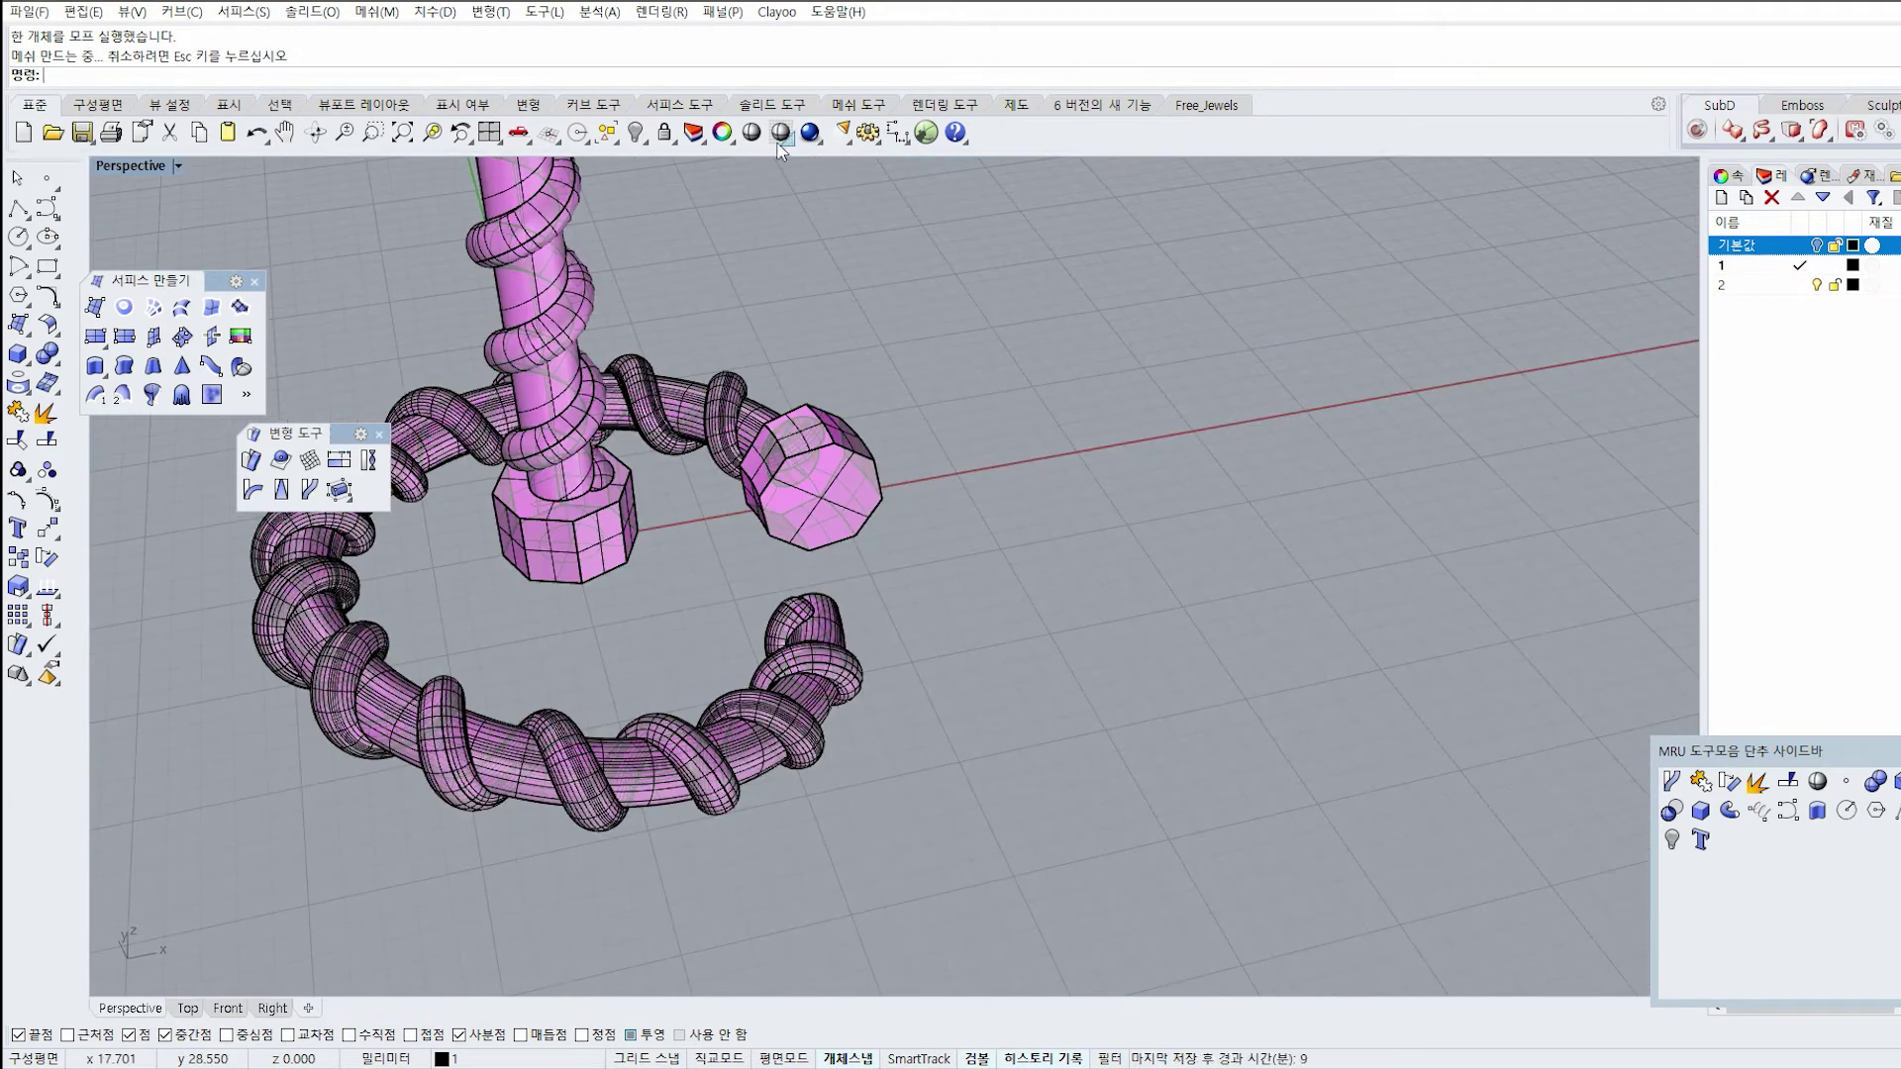
pyautogui.click(780, 132)
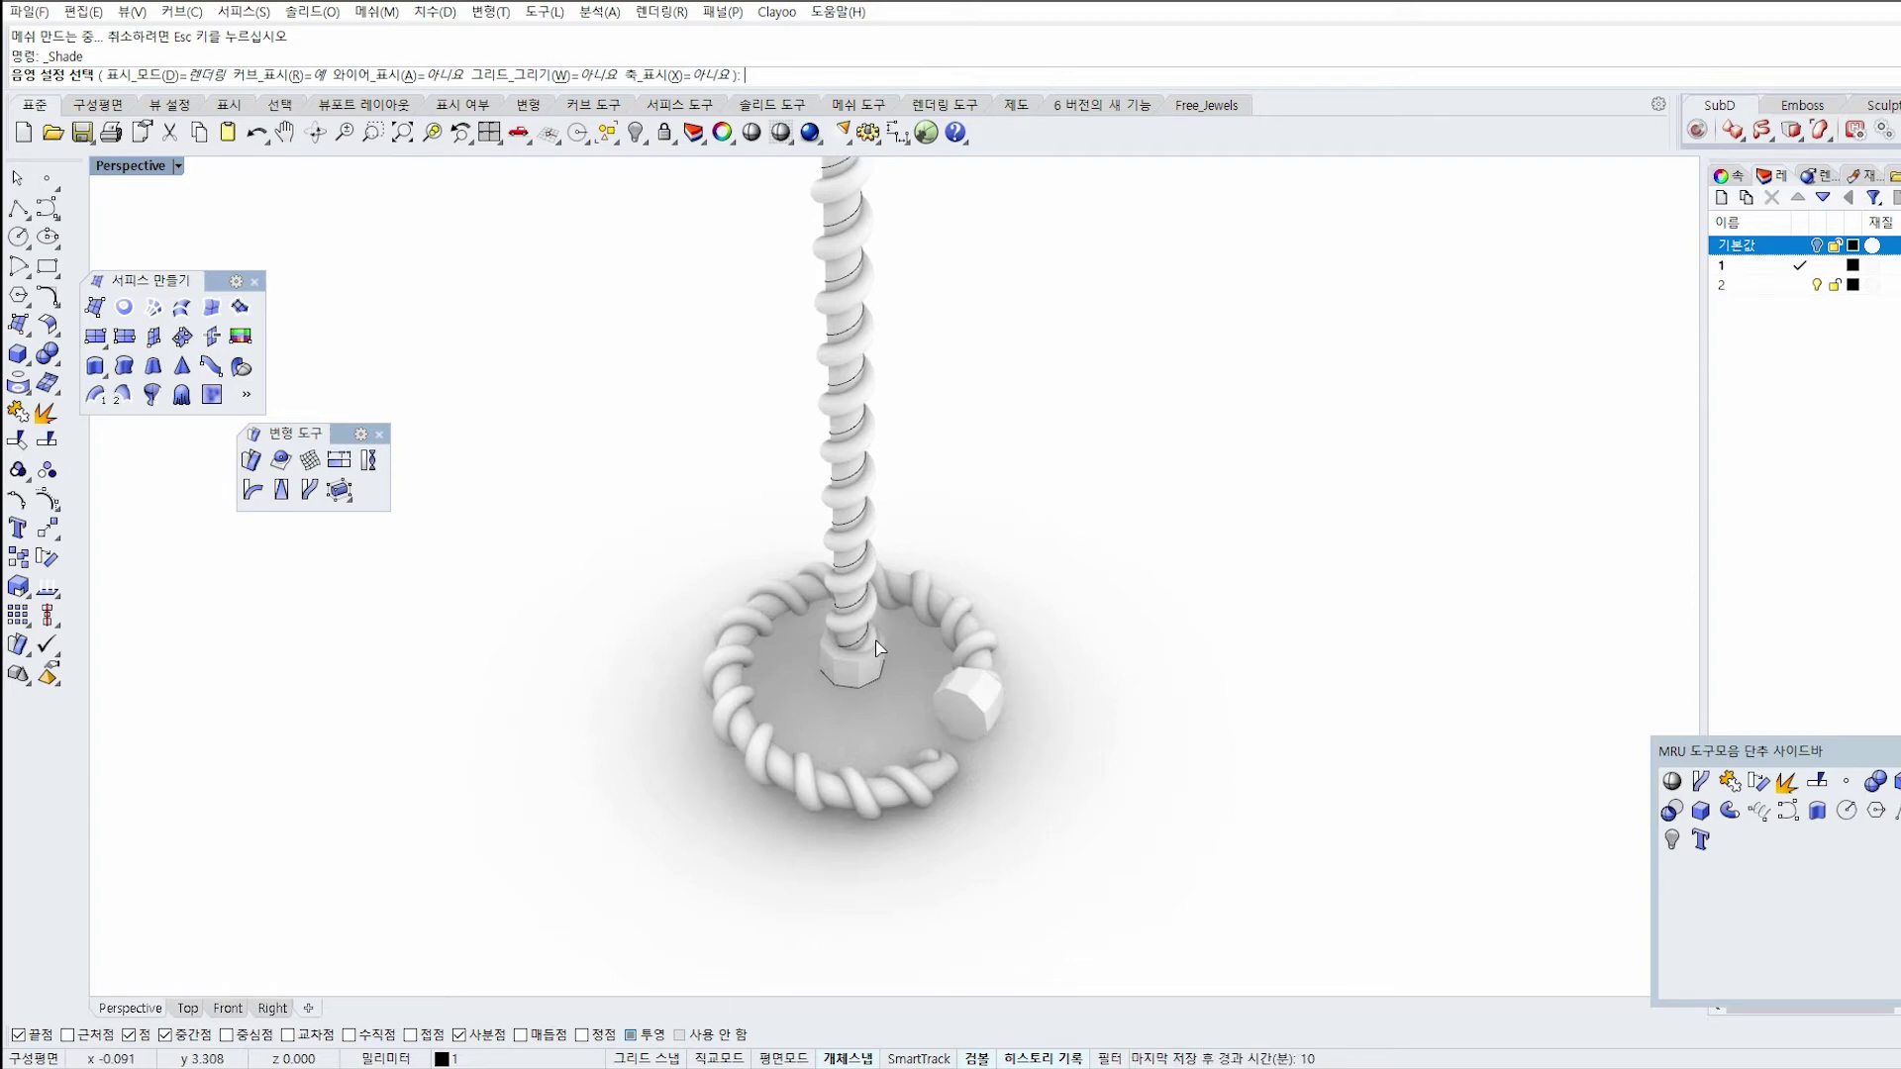
# Hide both the flowed ring and the original straight rod solid.
pyautogui.click(974, 765)
pyautogui.keyDown('shift'); pyautogui.click(844, 461); pyautogui.keyUp('shift')
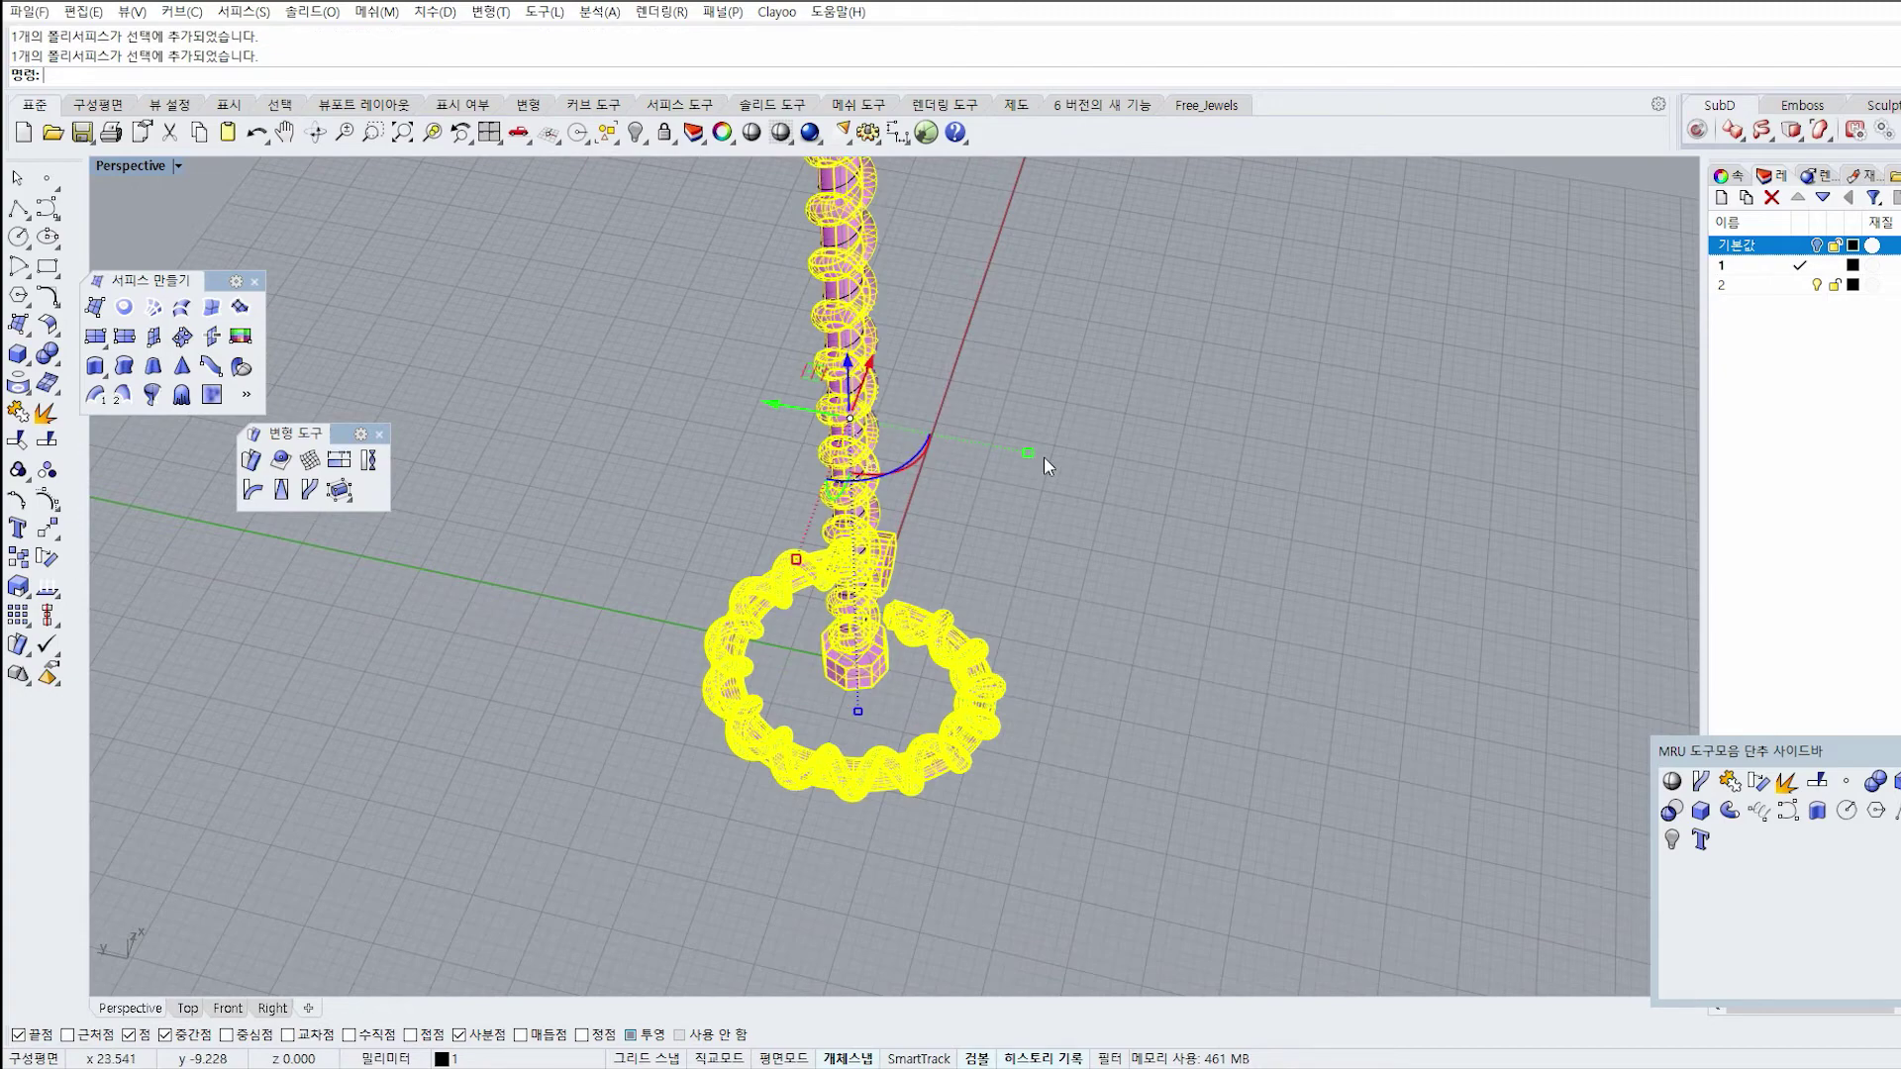
pyautogui.moveTo(1044, 455); pyautogui.dragTo(1029, 376, button='right')
pyautogui.click(665, 132)
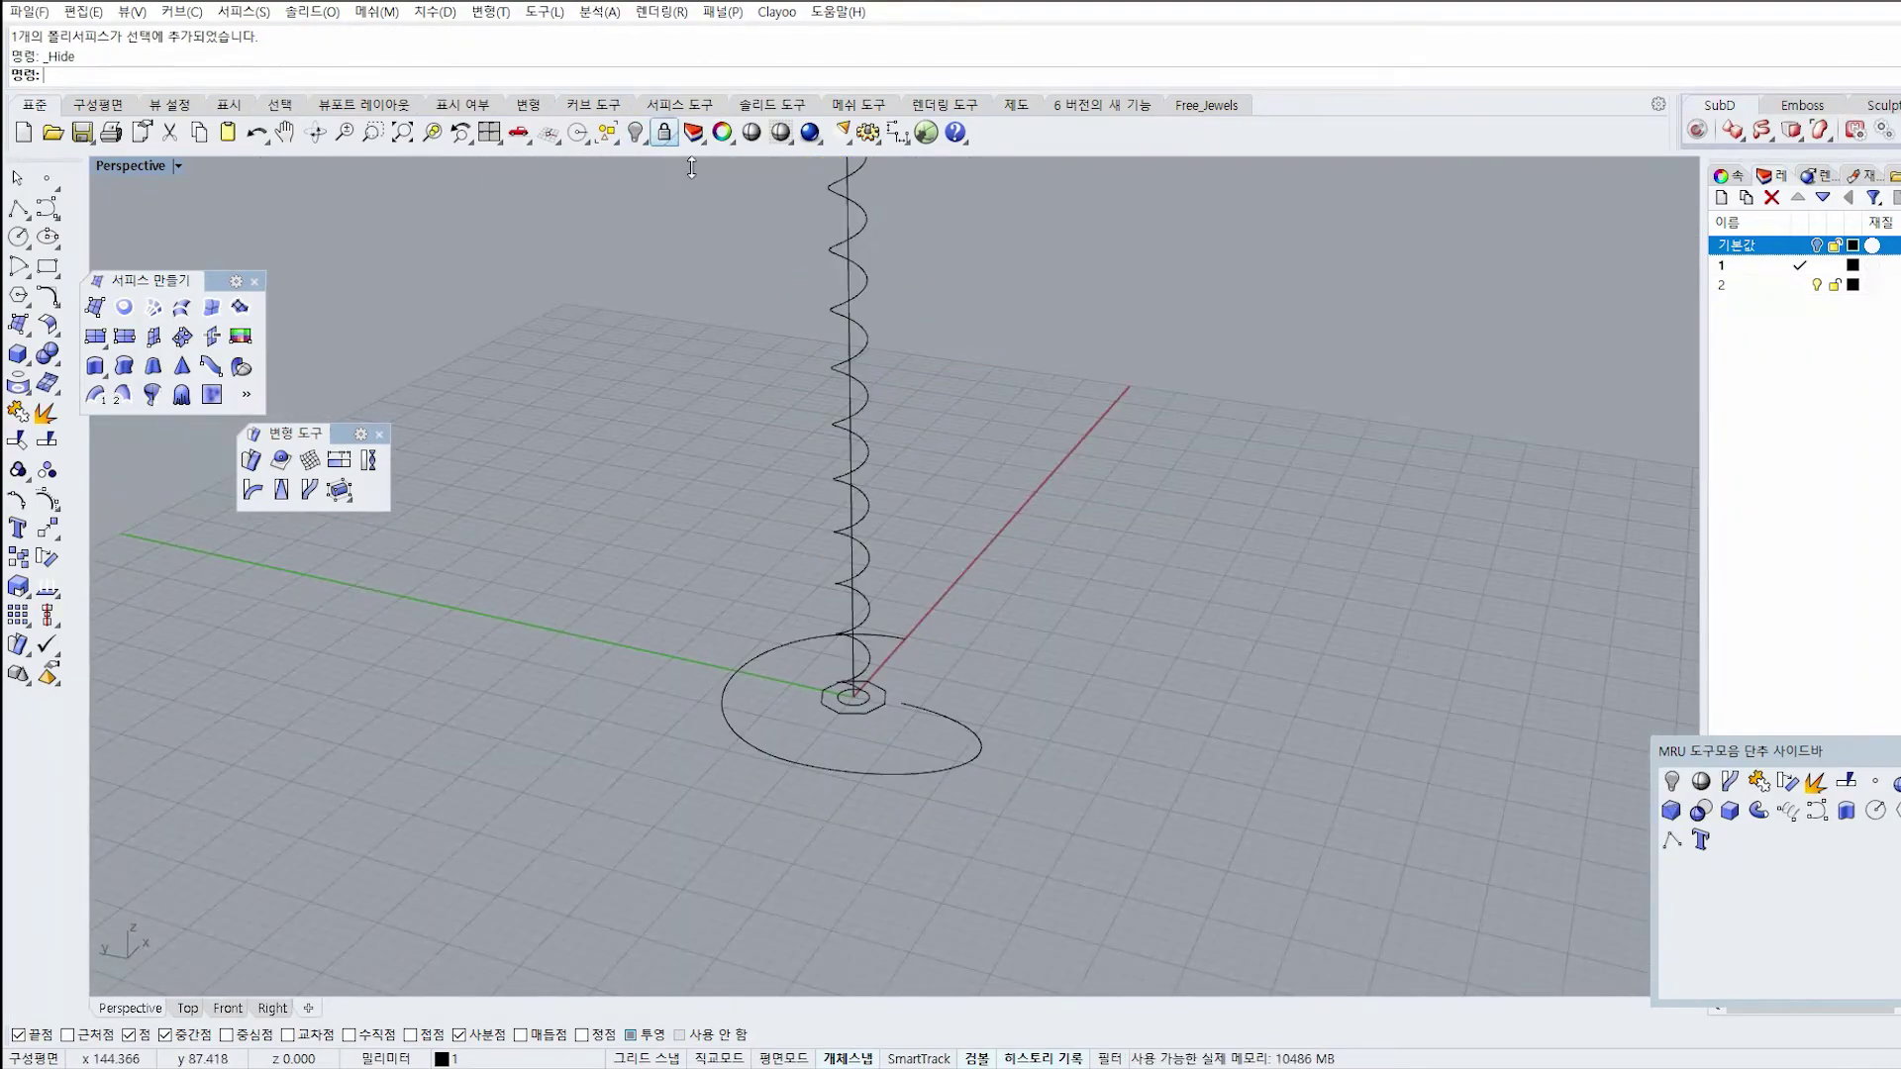
# Delete the leftover construction curves: the open ring curve, base outlines, helix and vertical centre line.
pyautogui.moveTo(709, 804); pyautogui.dragTo(1009, 612)
pyautogui.keyDown('shift'); pyautogui.click(867, 598); pyautogui.keyUp('shift')
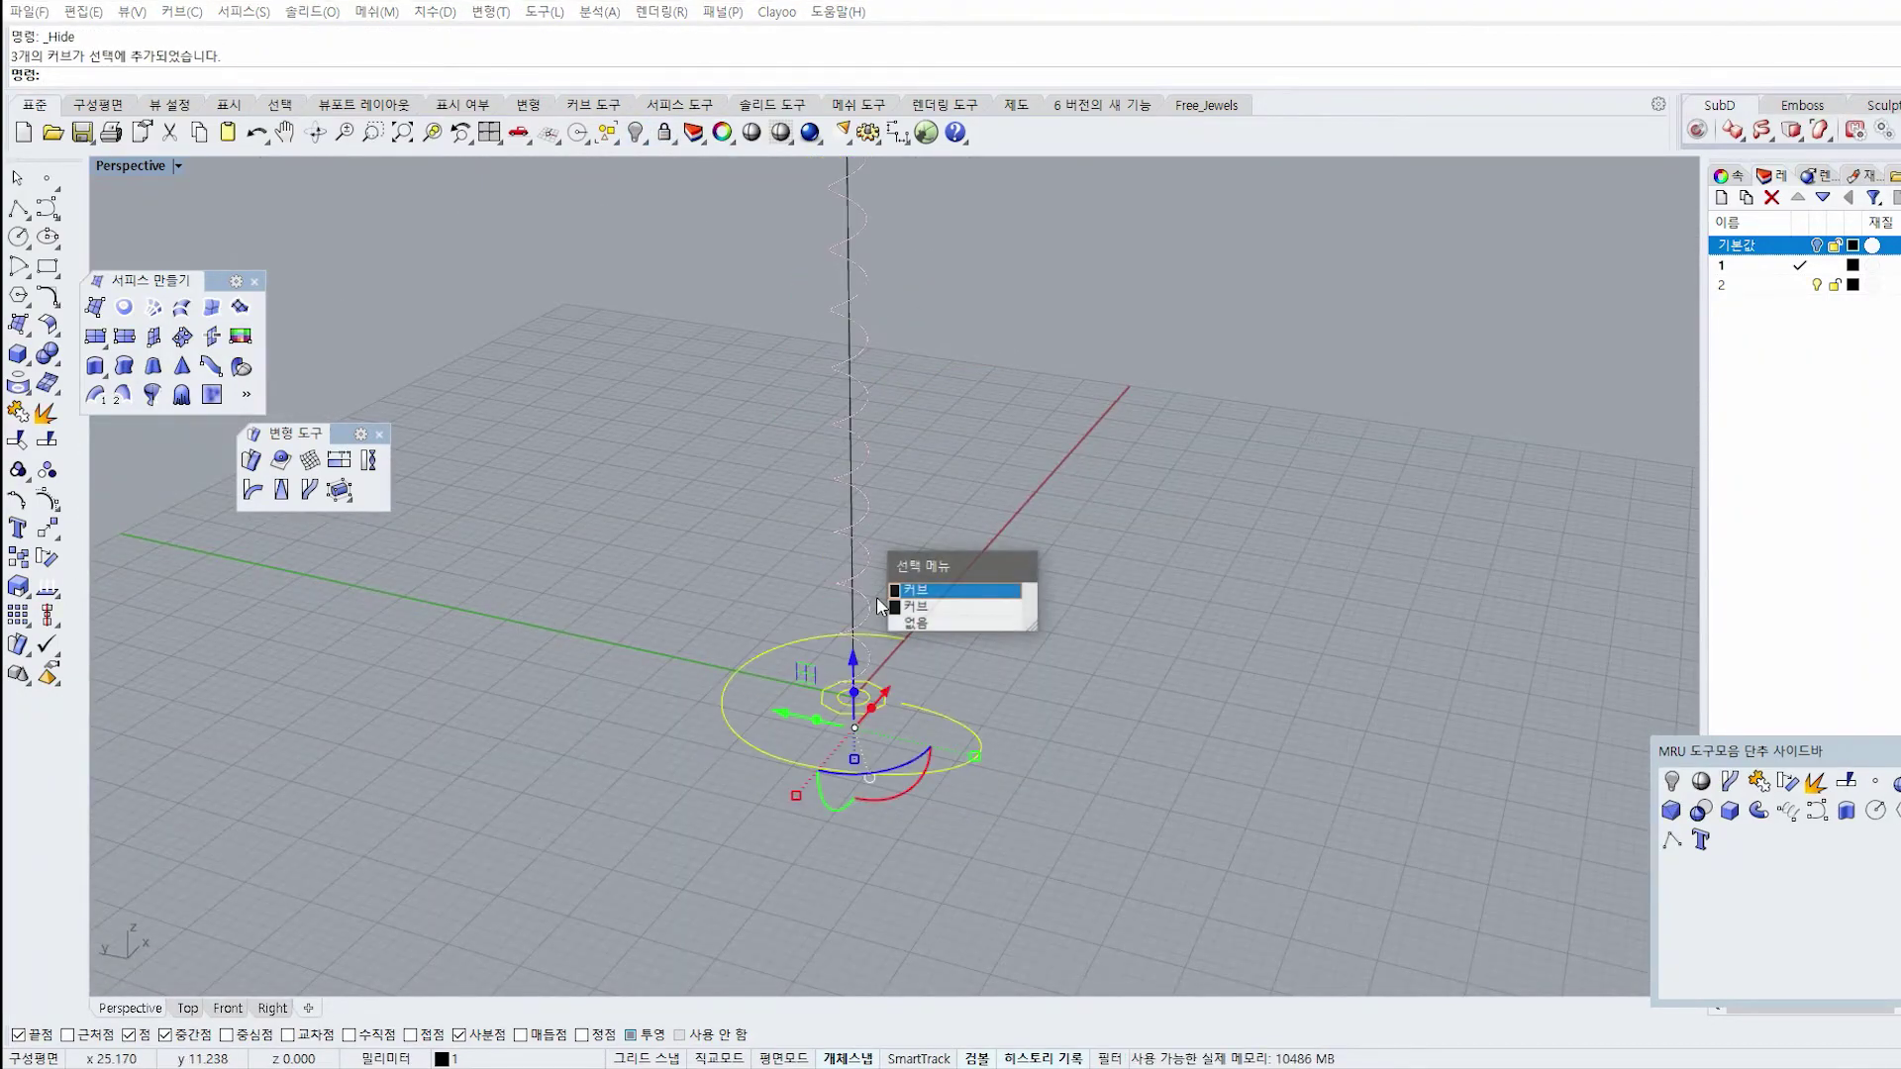
pyautogui.click(916, 590)
pyautogui.keyDown('shift'); pyautogui.click(851, 554); pyautogui.keyUp('shift')
pyautogui.press('Delete')
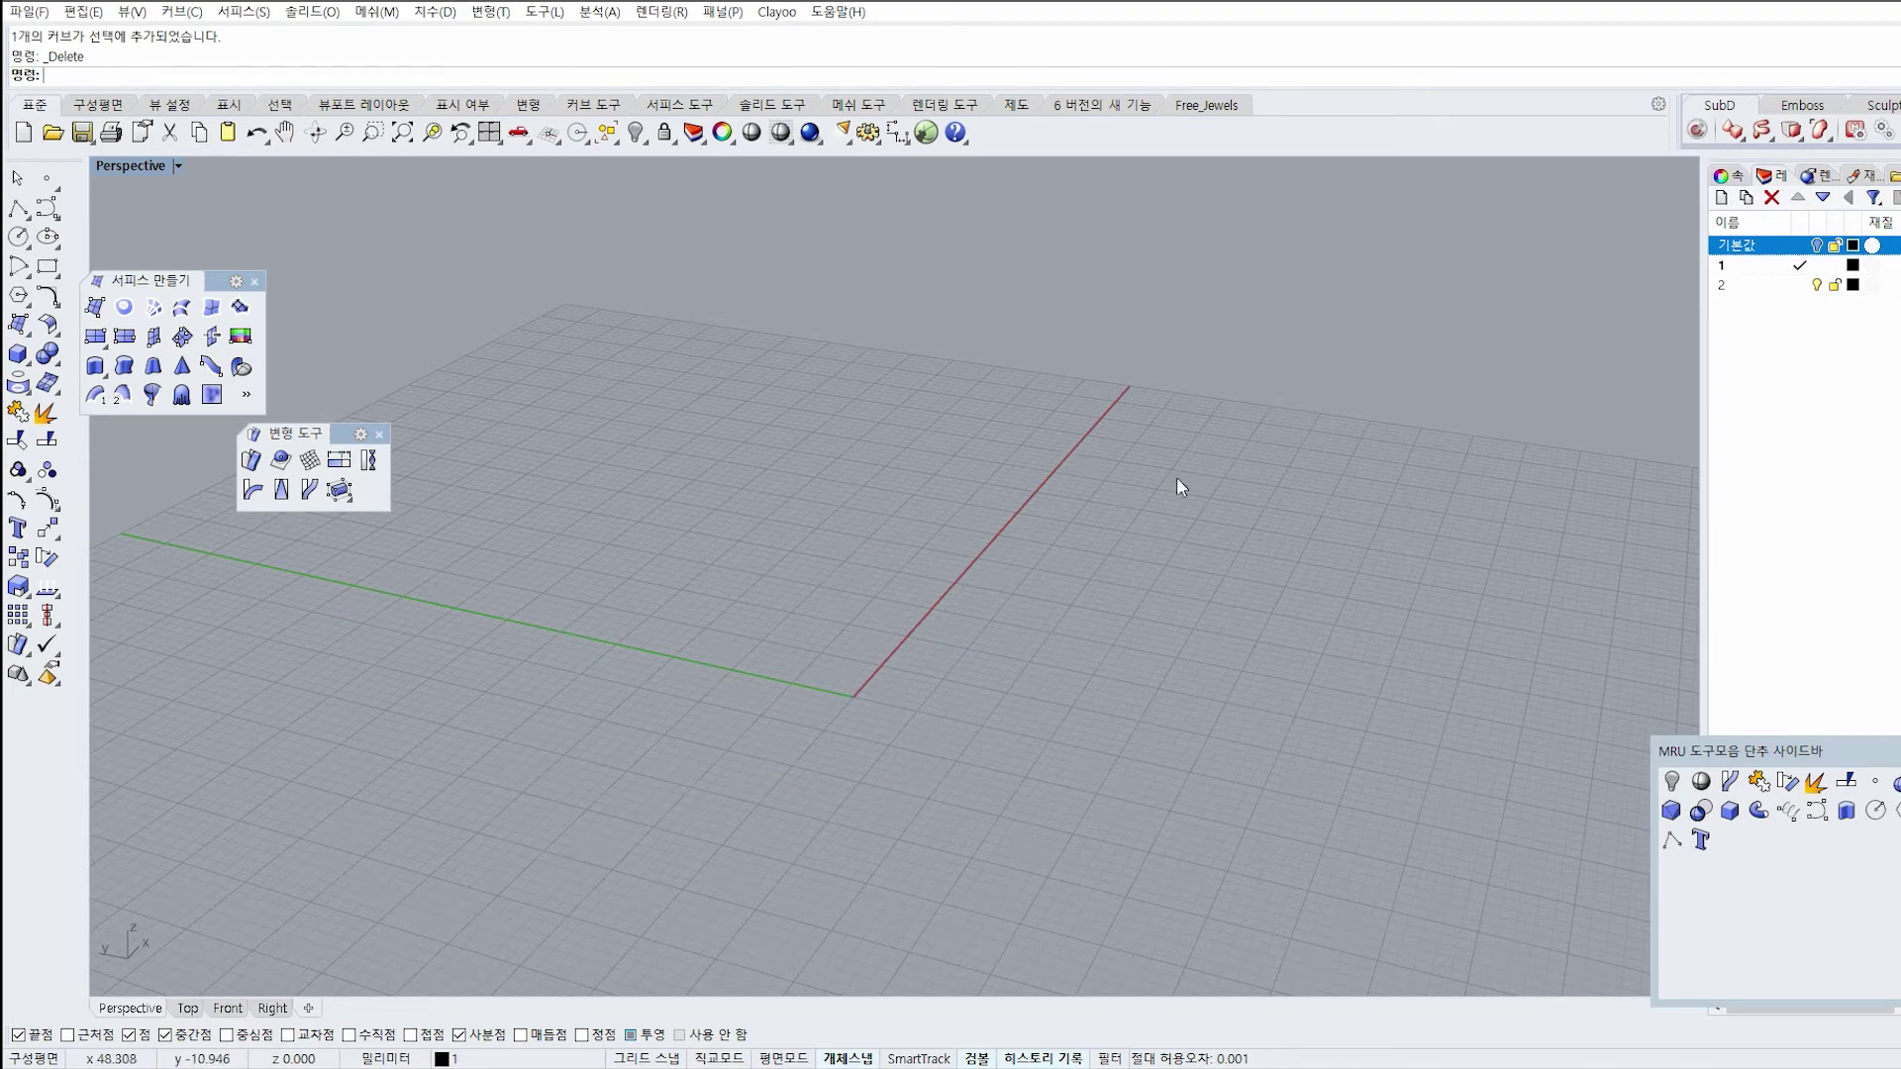
# Rearrange the floating deformation and surface creation palettes beside the main tools.
pyautogui.moveTo(983, 686); pyautogui.dragTo(1069, 693, button='right')
pyautogui.moveTo(317, 437); pyautogui.dragTo(187, 454)
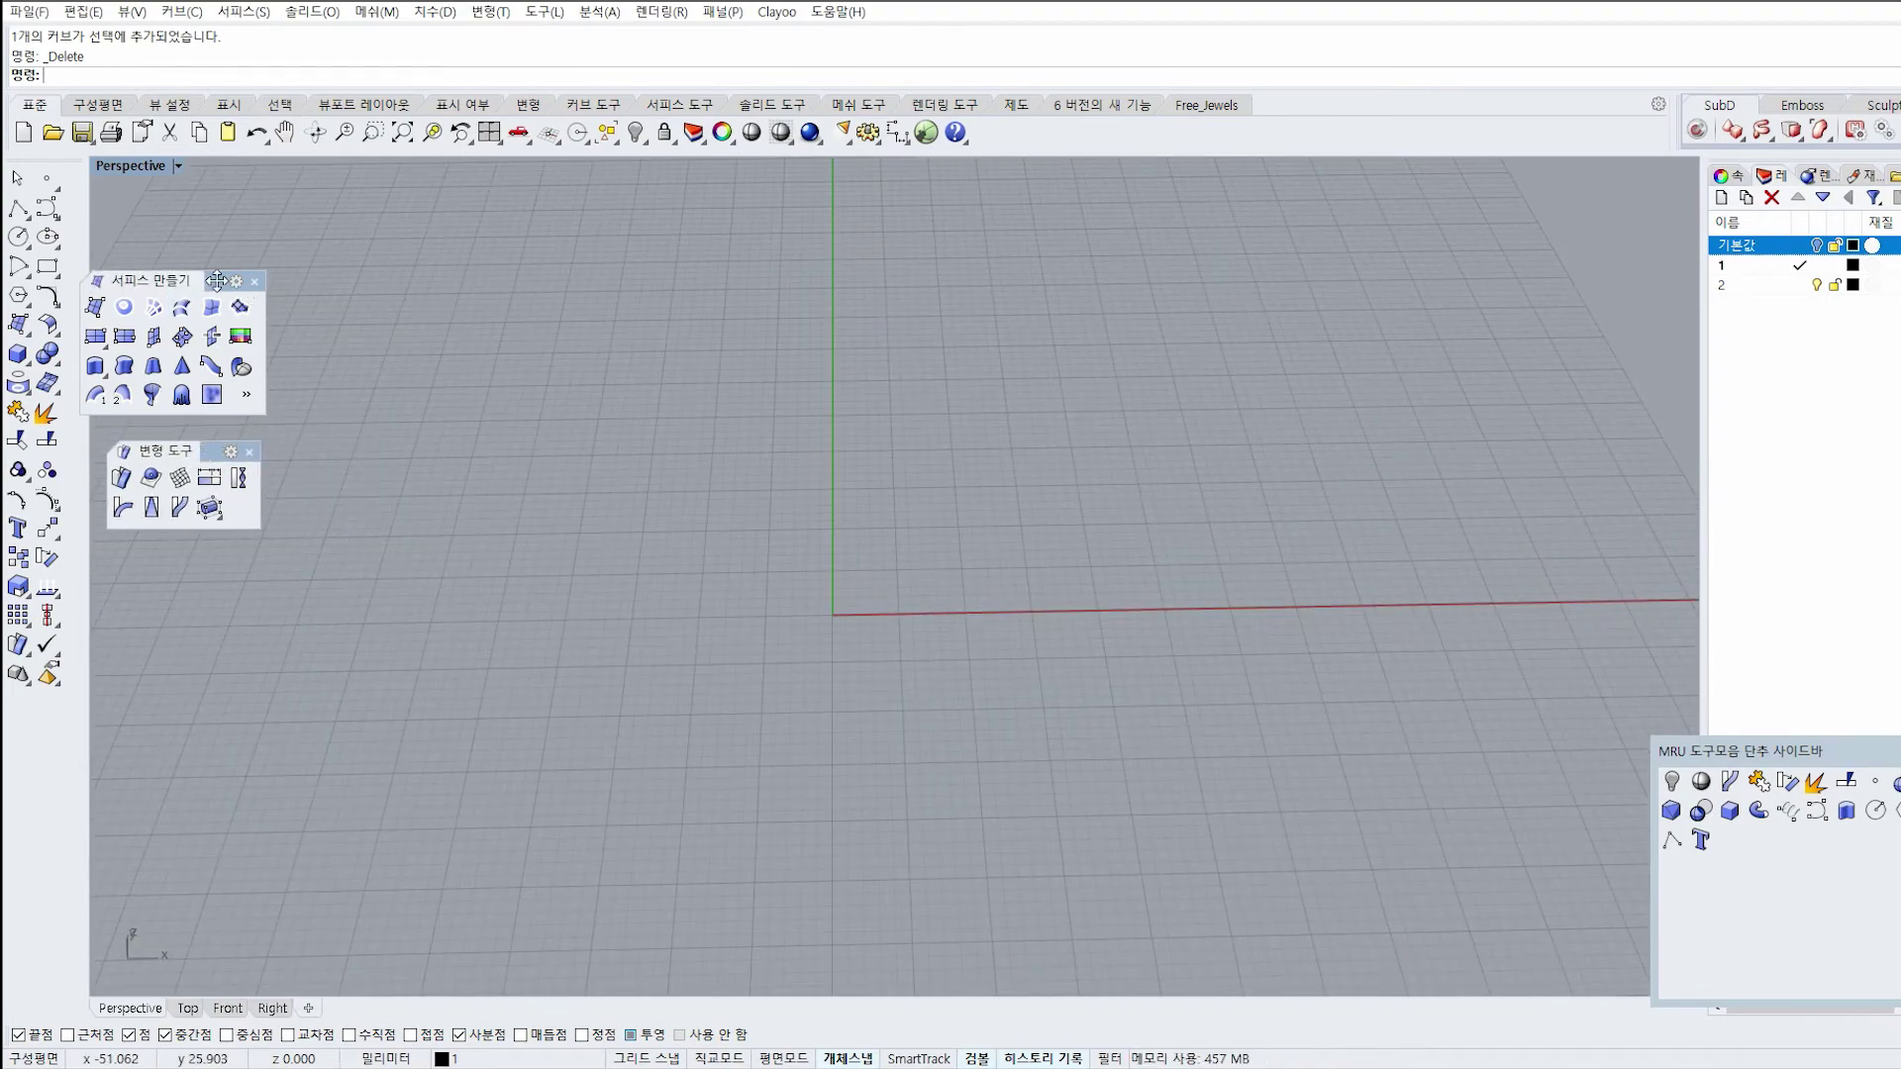
pyautogui.moveTo(185, 283); pyautogui.dragTo(238, 281)
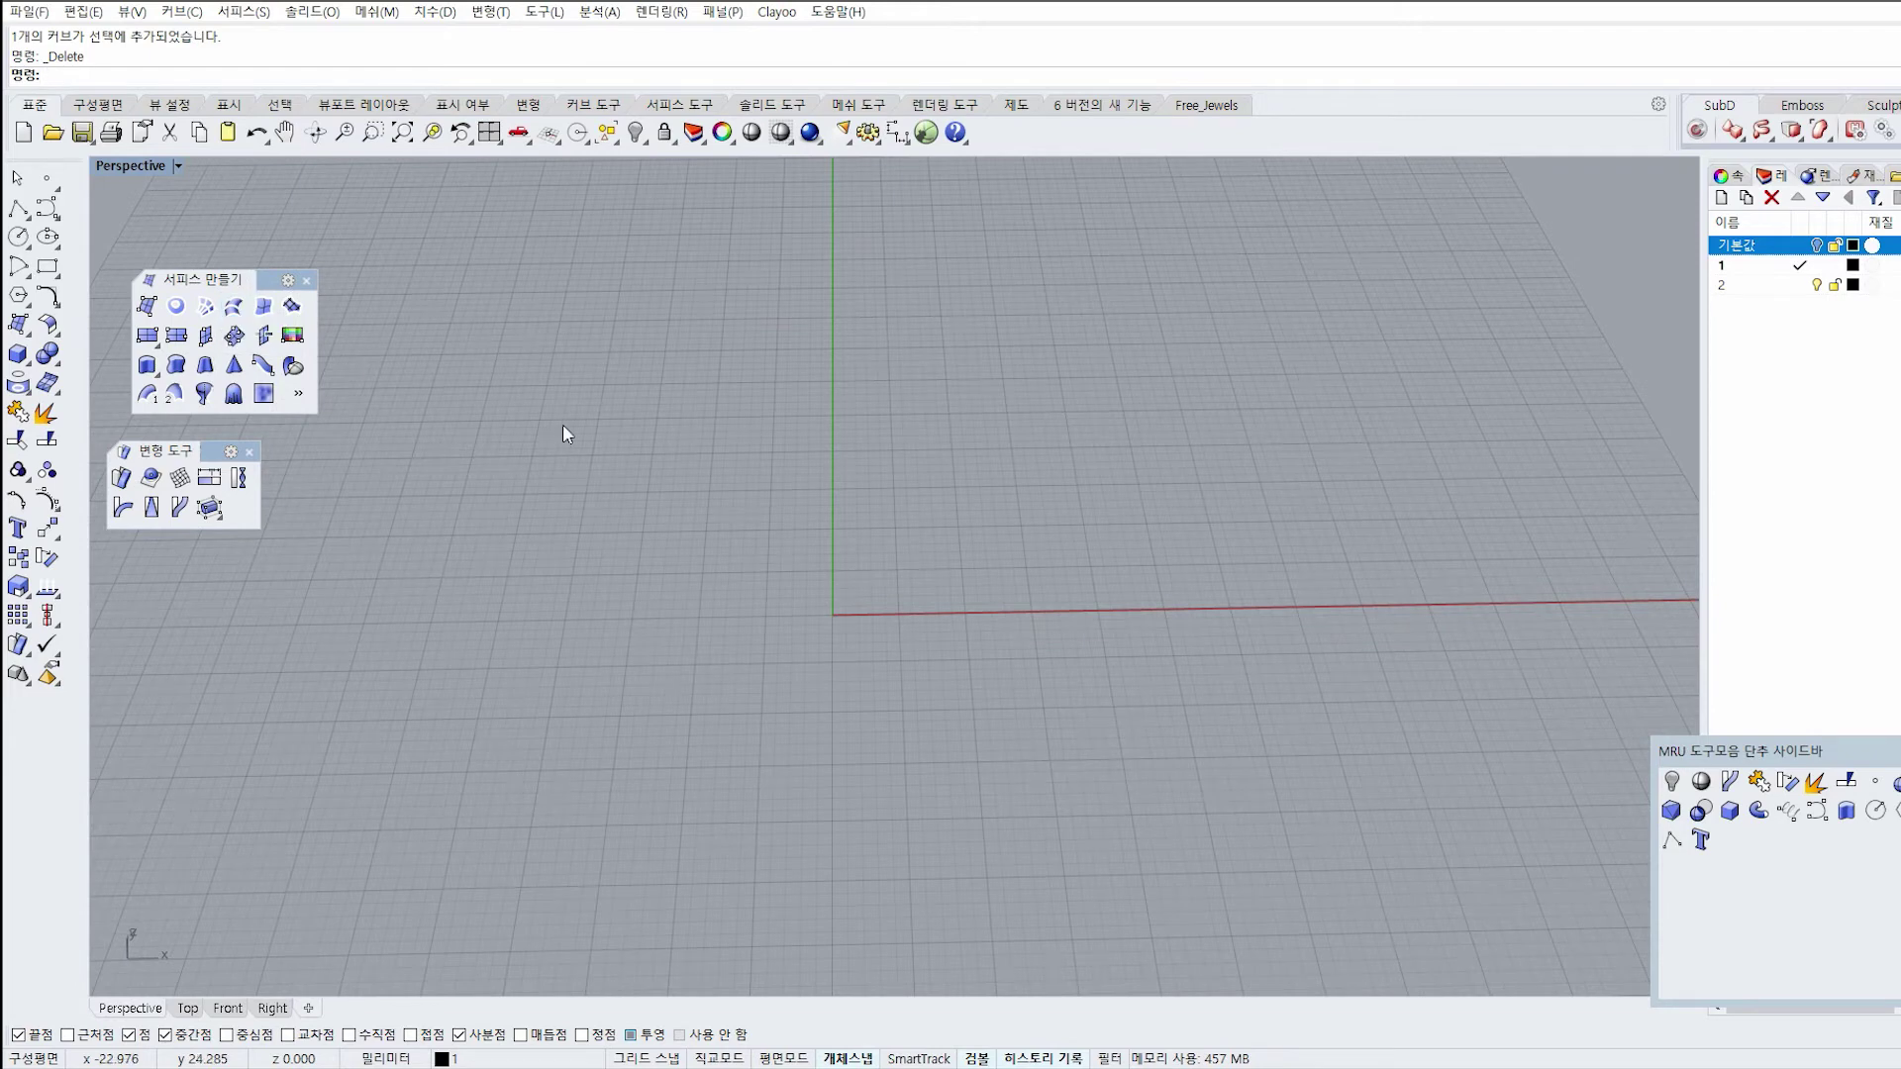
# Draw a circle centred at the origin with a 60 mm circumference in the Top view.
pyautogui.doubleClick(127, 165)
pyautogui.doubleClick(113, 164)
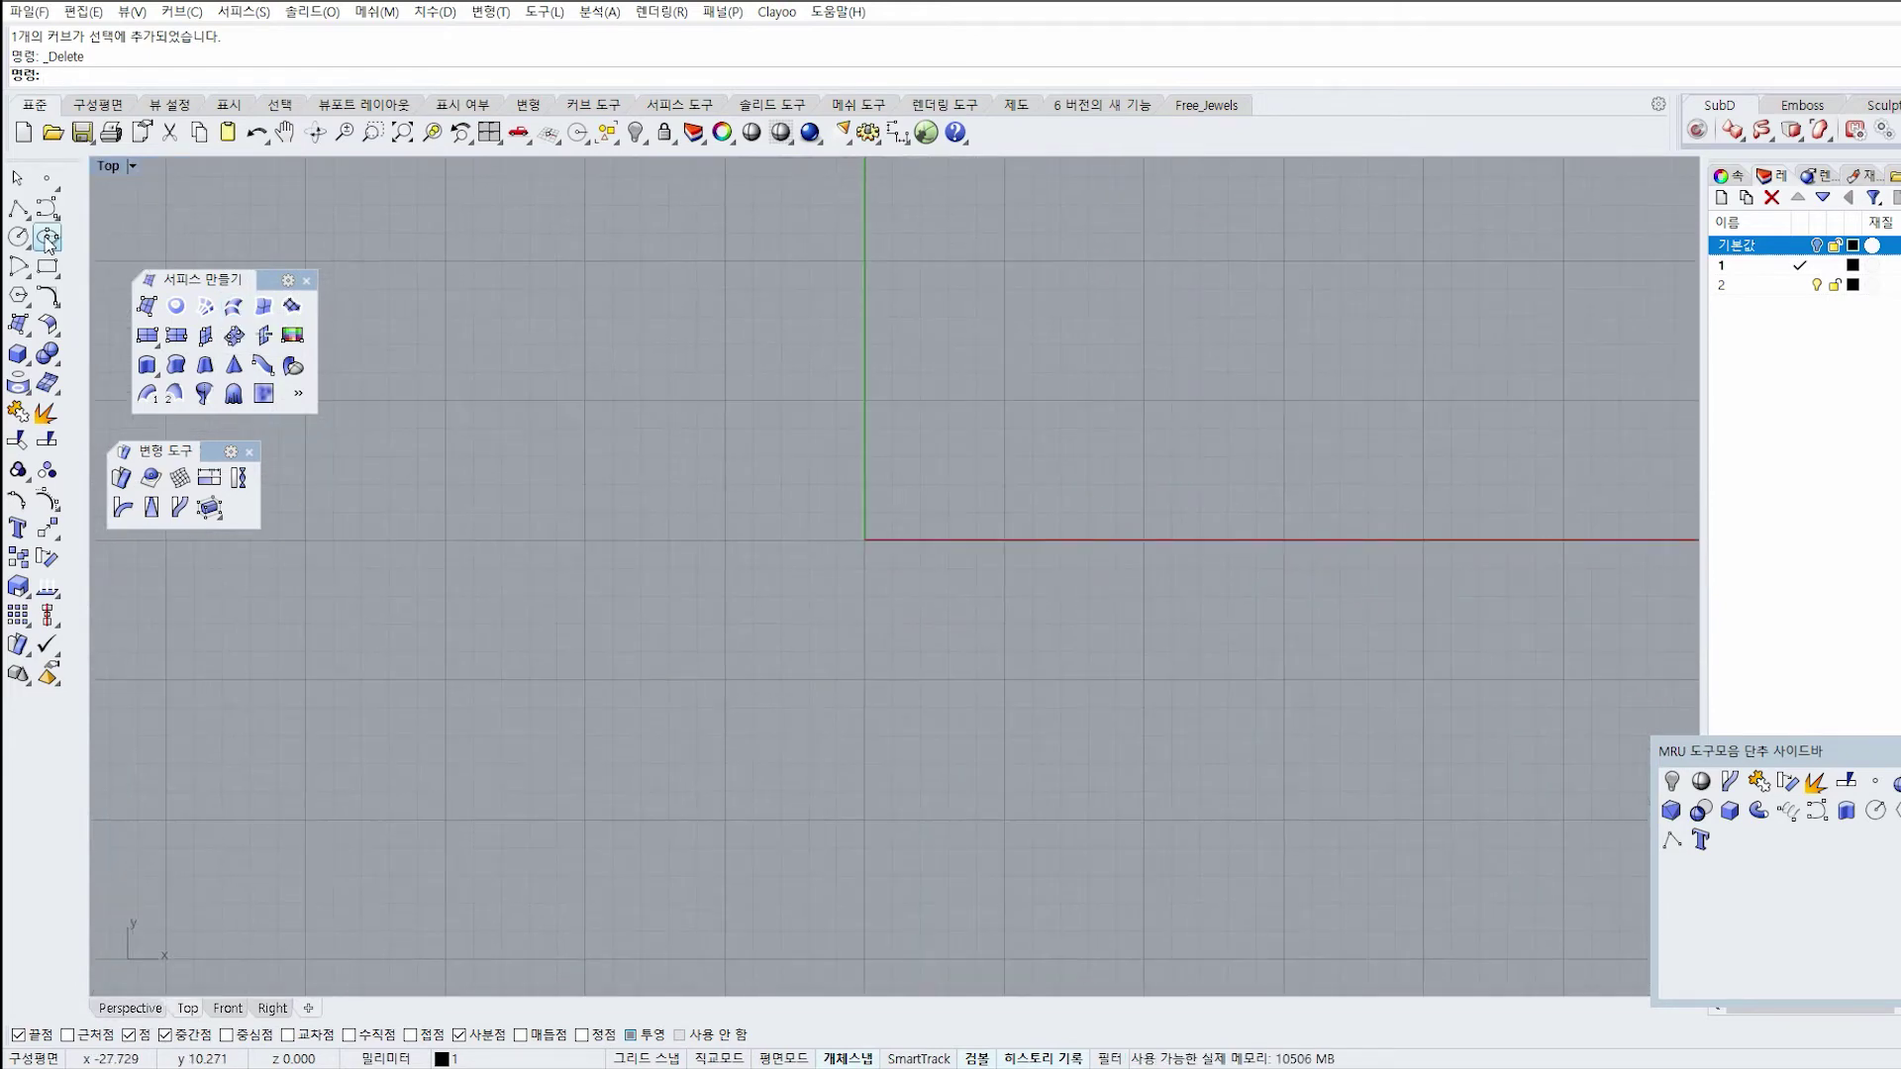
pyautogui.click(18, 238)
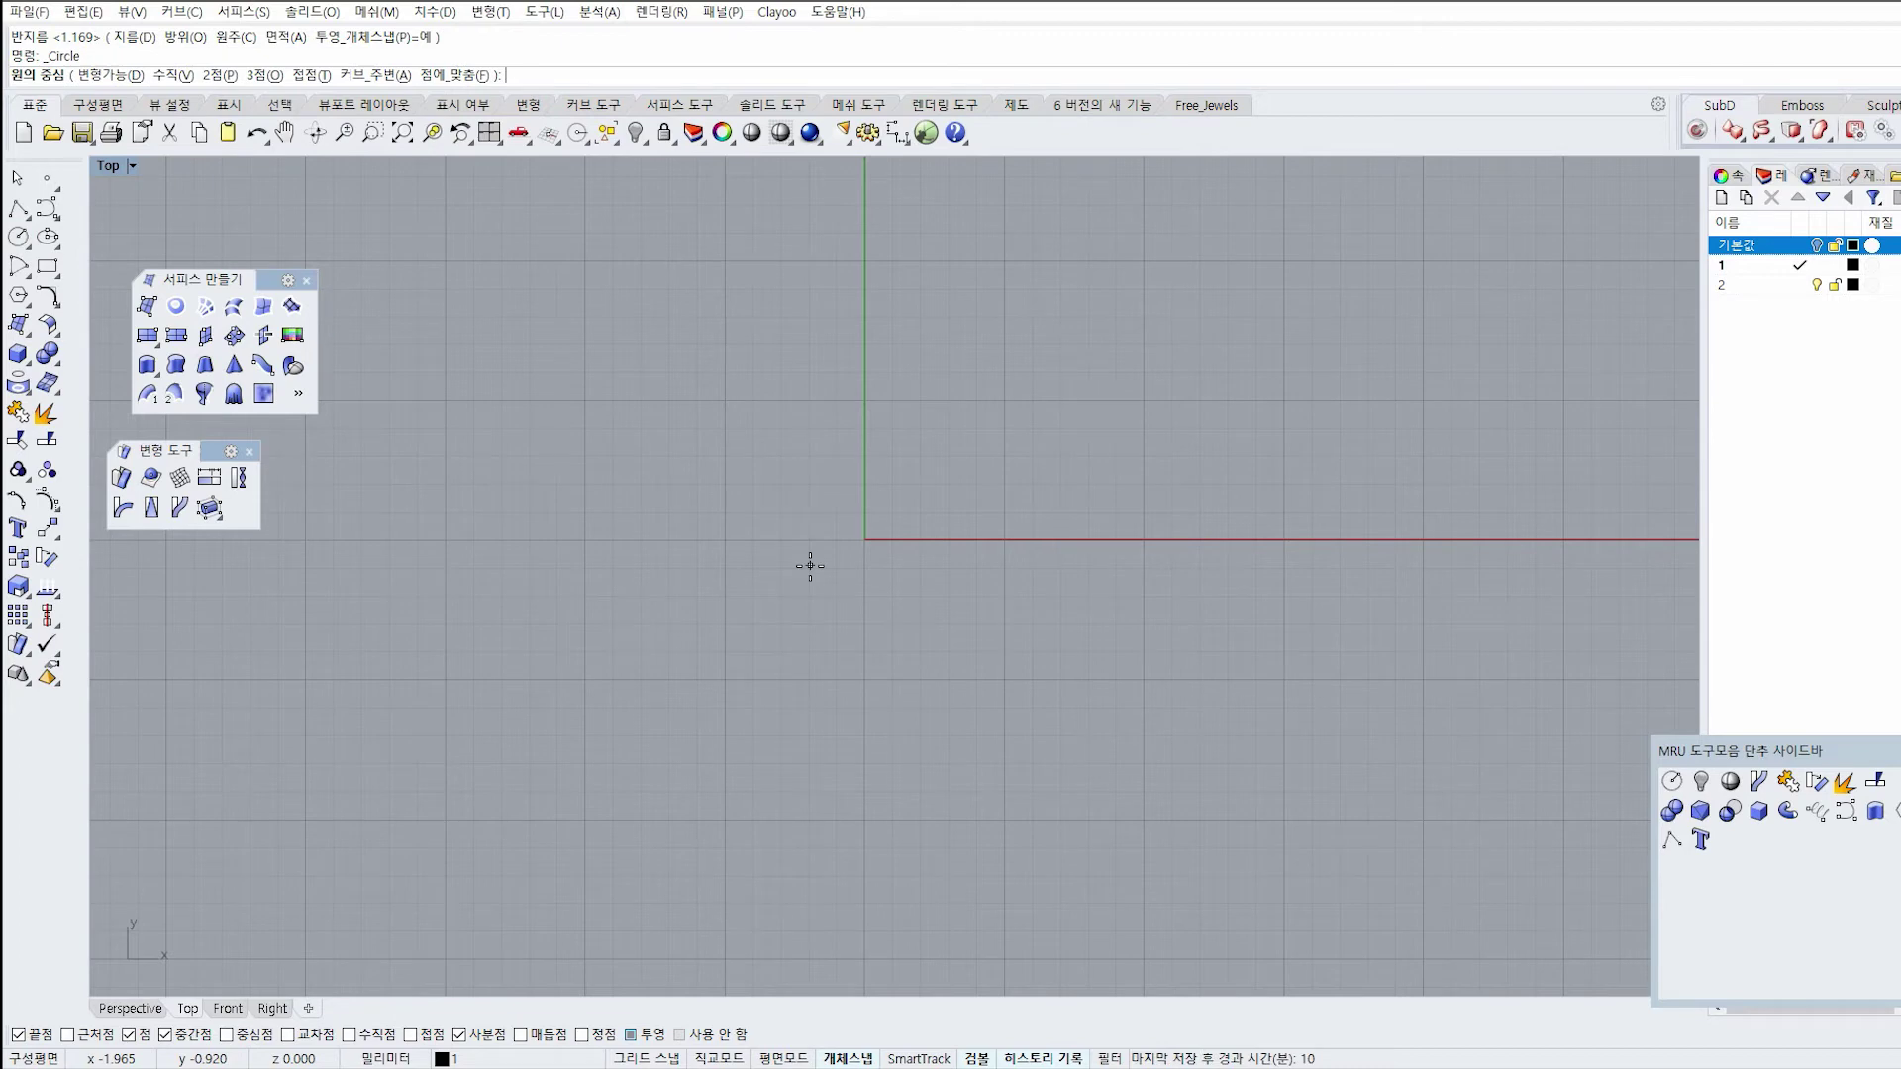
pyautogui.write('0')
pyautogui.press('Return')
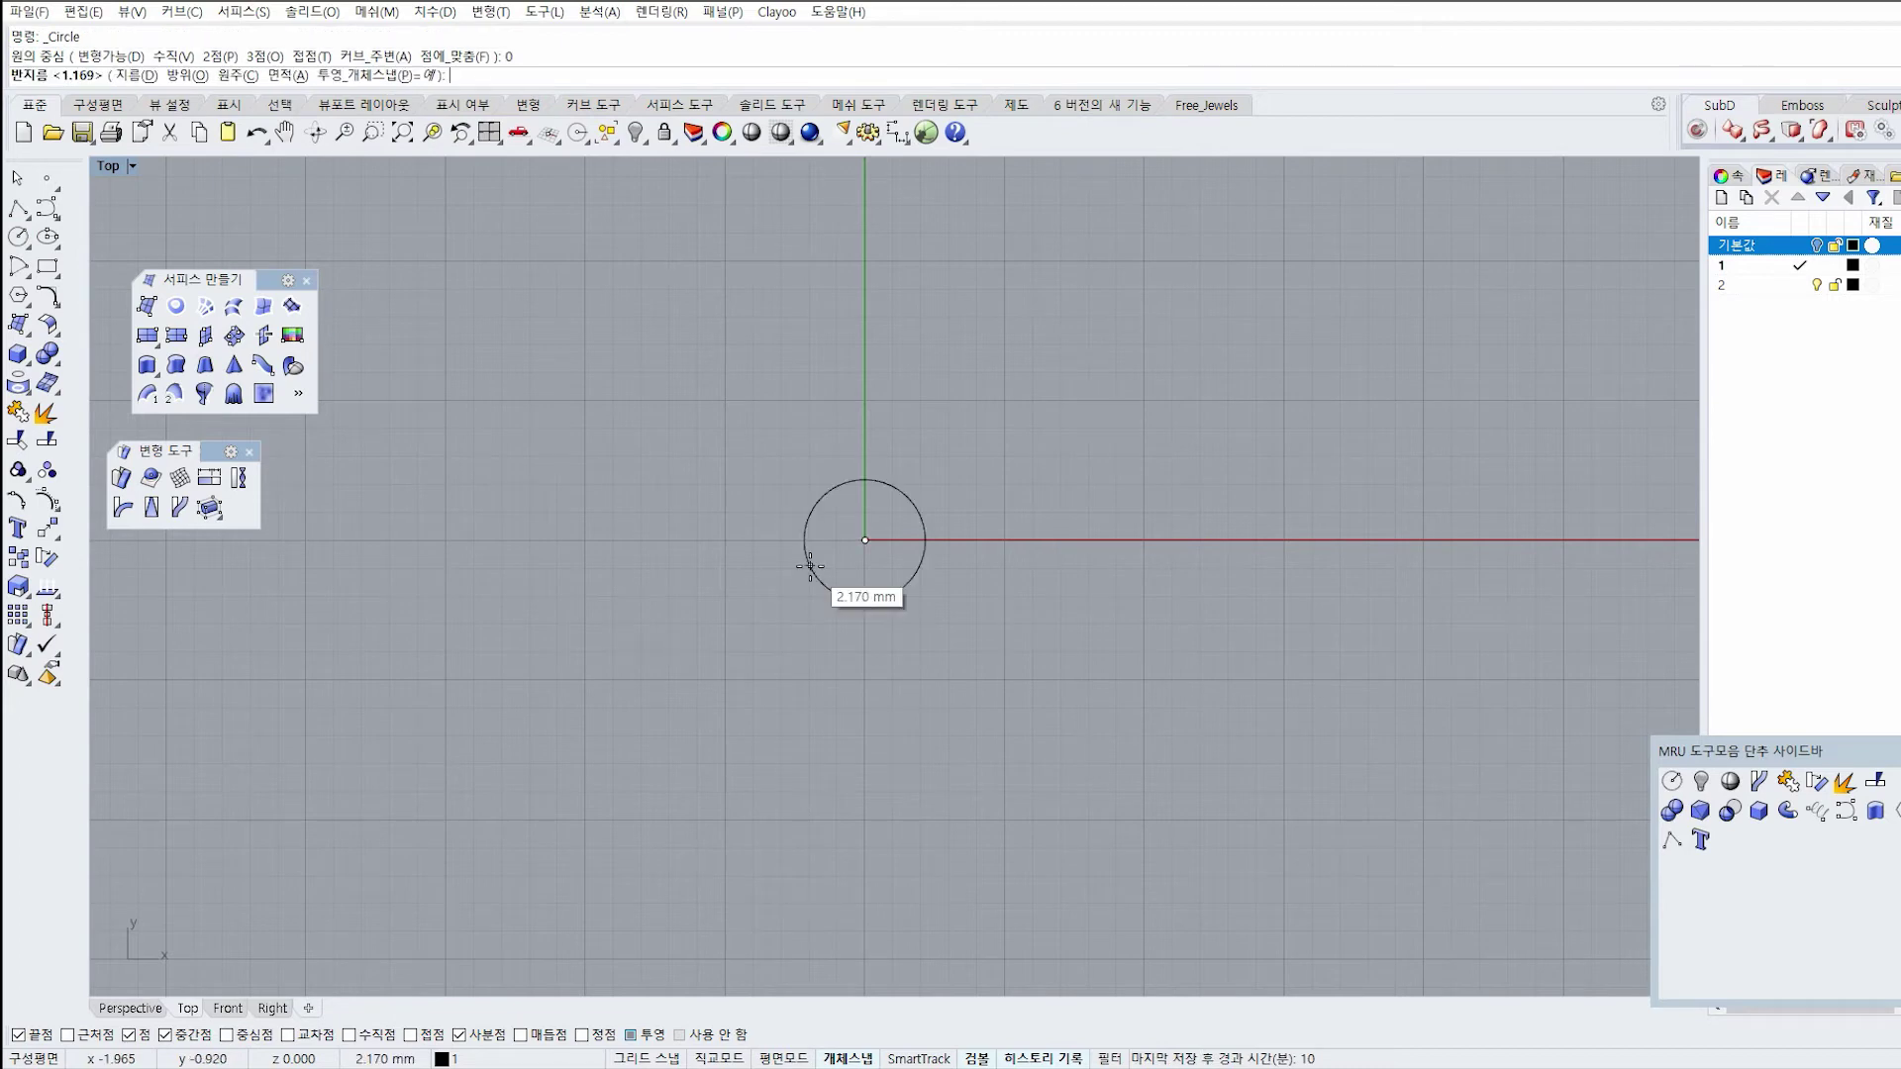
pyautogui.click(231, 78)
pyautogui.write('60')
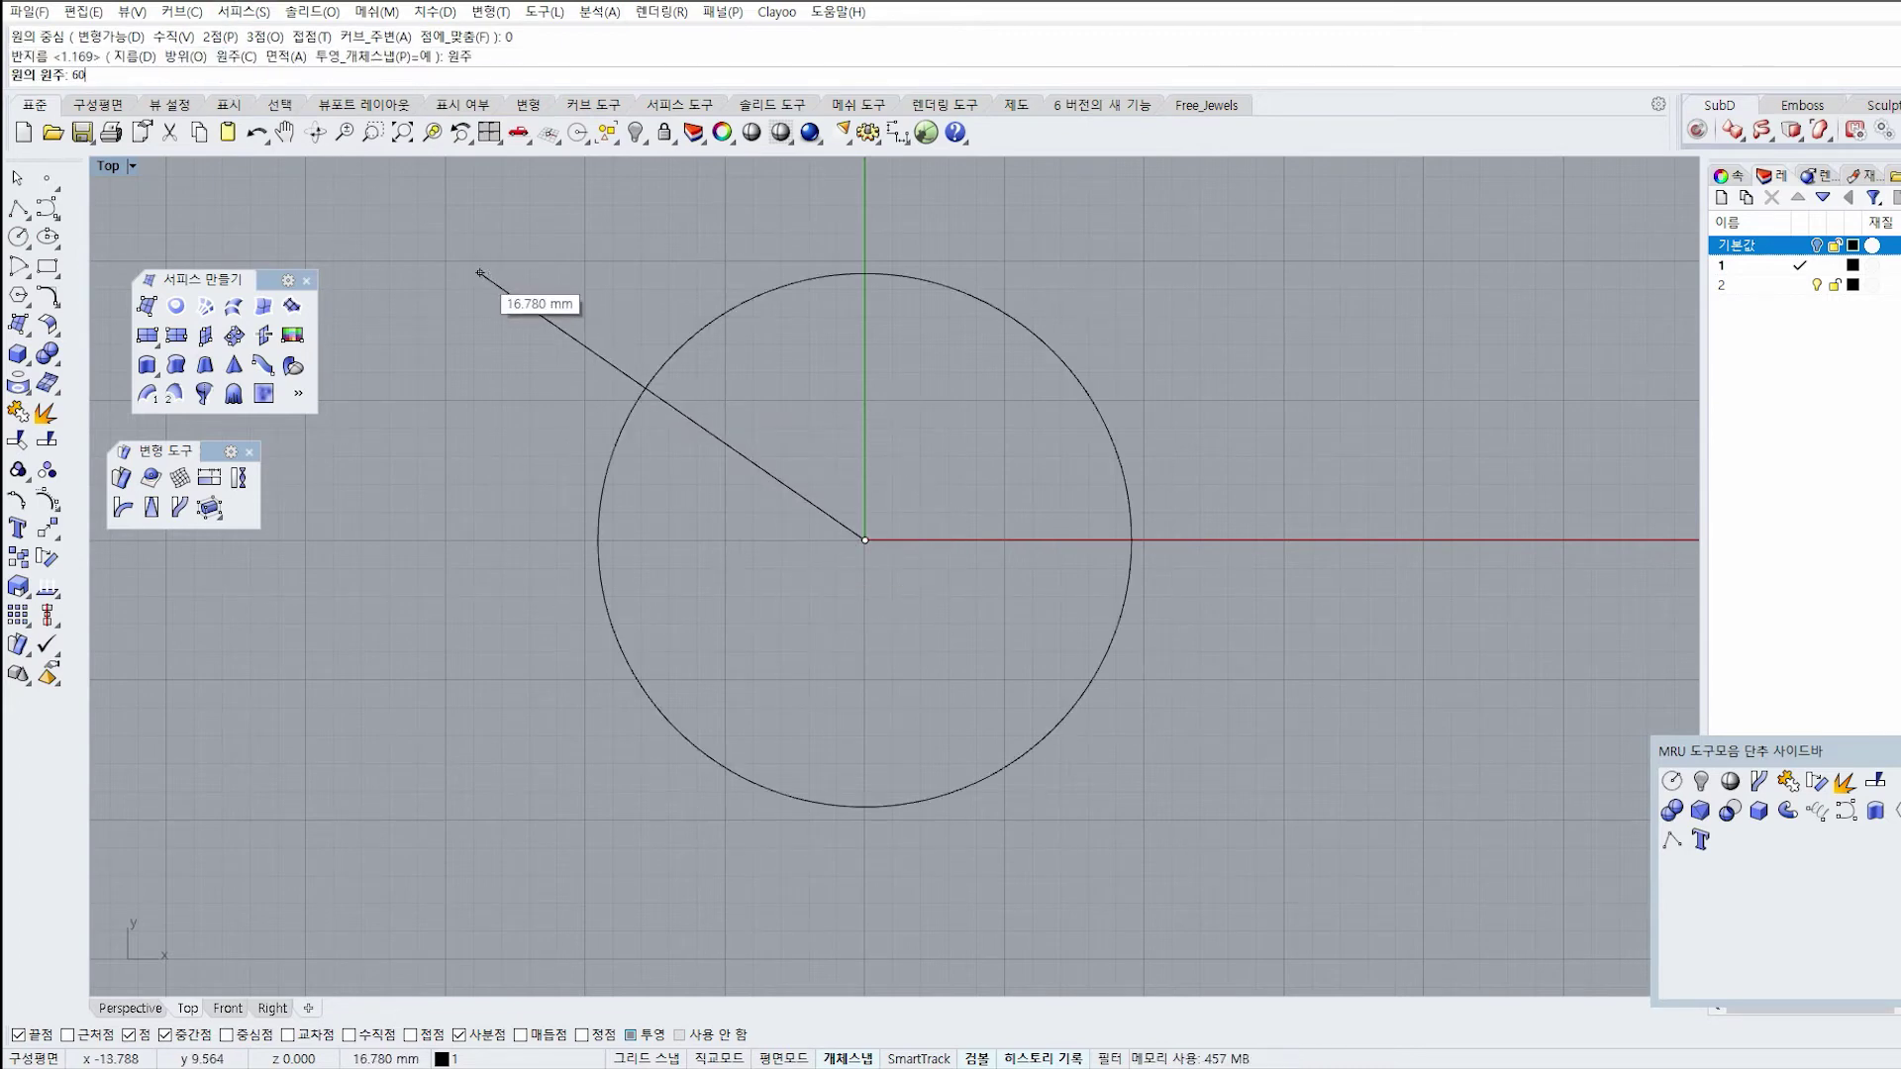
pyautogui.press('Return')
pyautogui.click(1127, 611)
pyautogui.scroll(-4, 961, 663)
# Draw an inscribed eight-sided polygon centred at the origin around the circle, with a corner radius of about 12.7 mm.
pyautogui.click(18, 294)
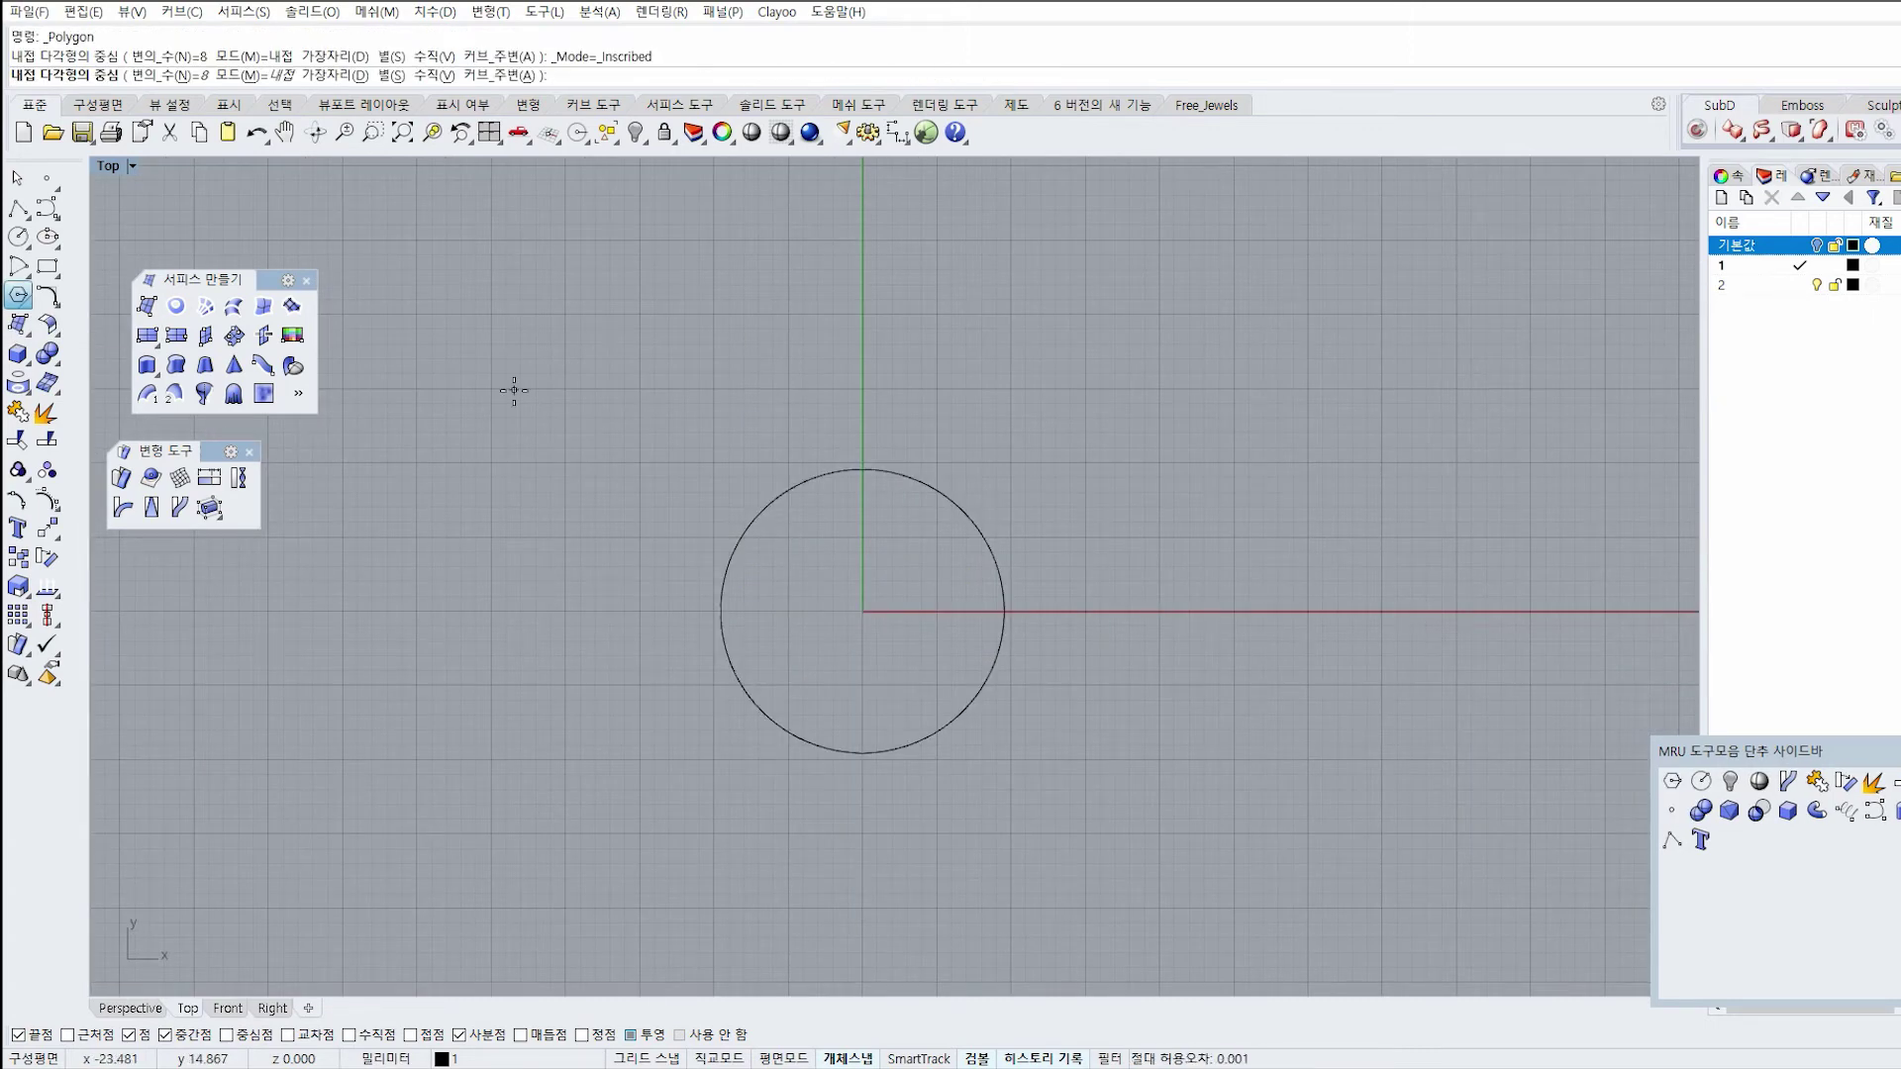
pyautogui.write('0')
pyautogui.press('Return')
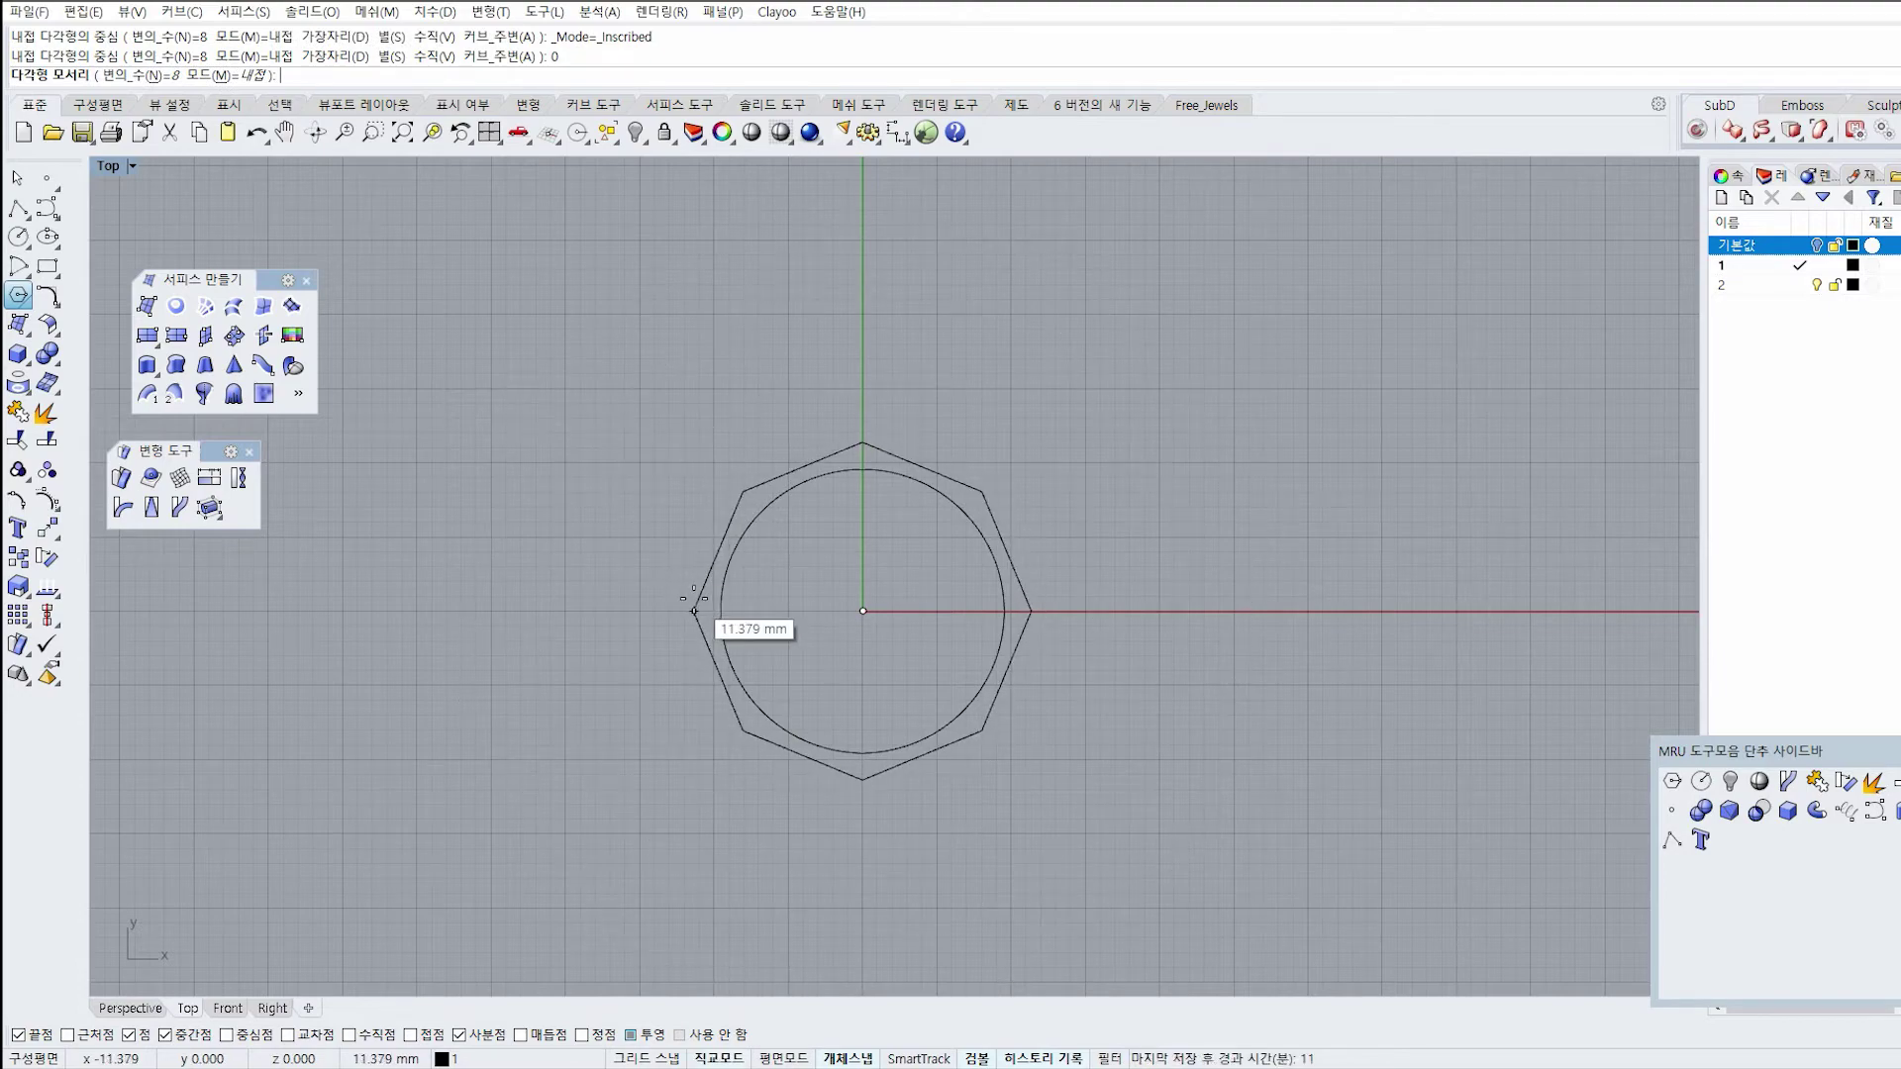
pyautogui.scroll(2, 673, 609)
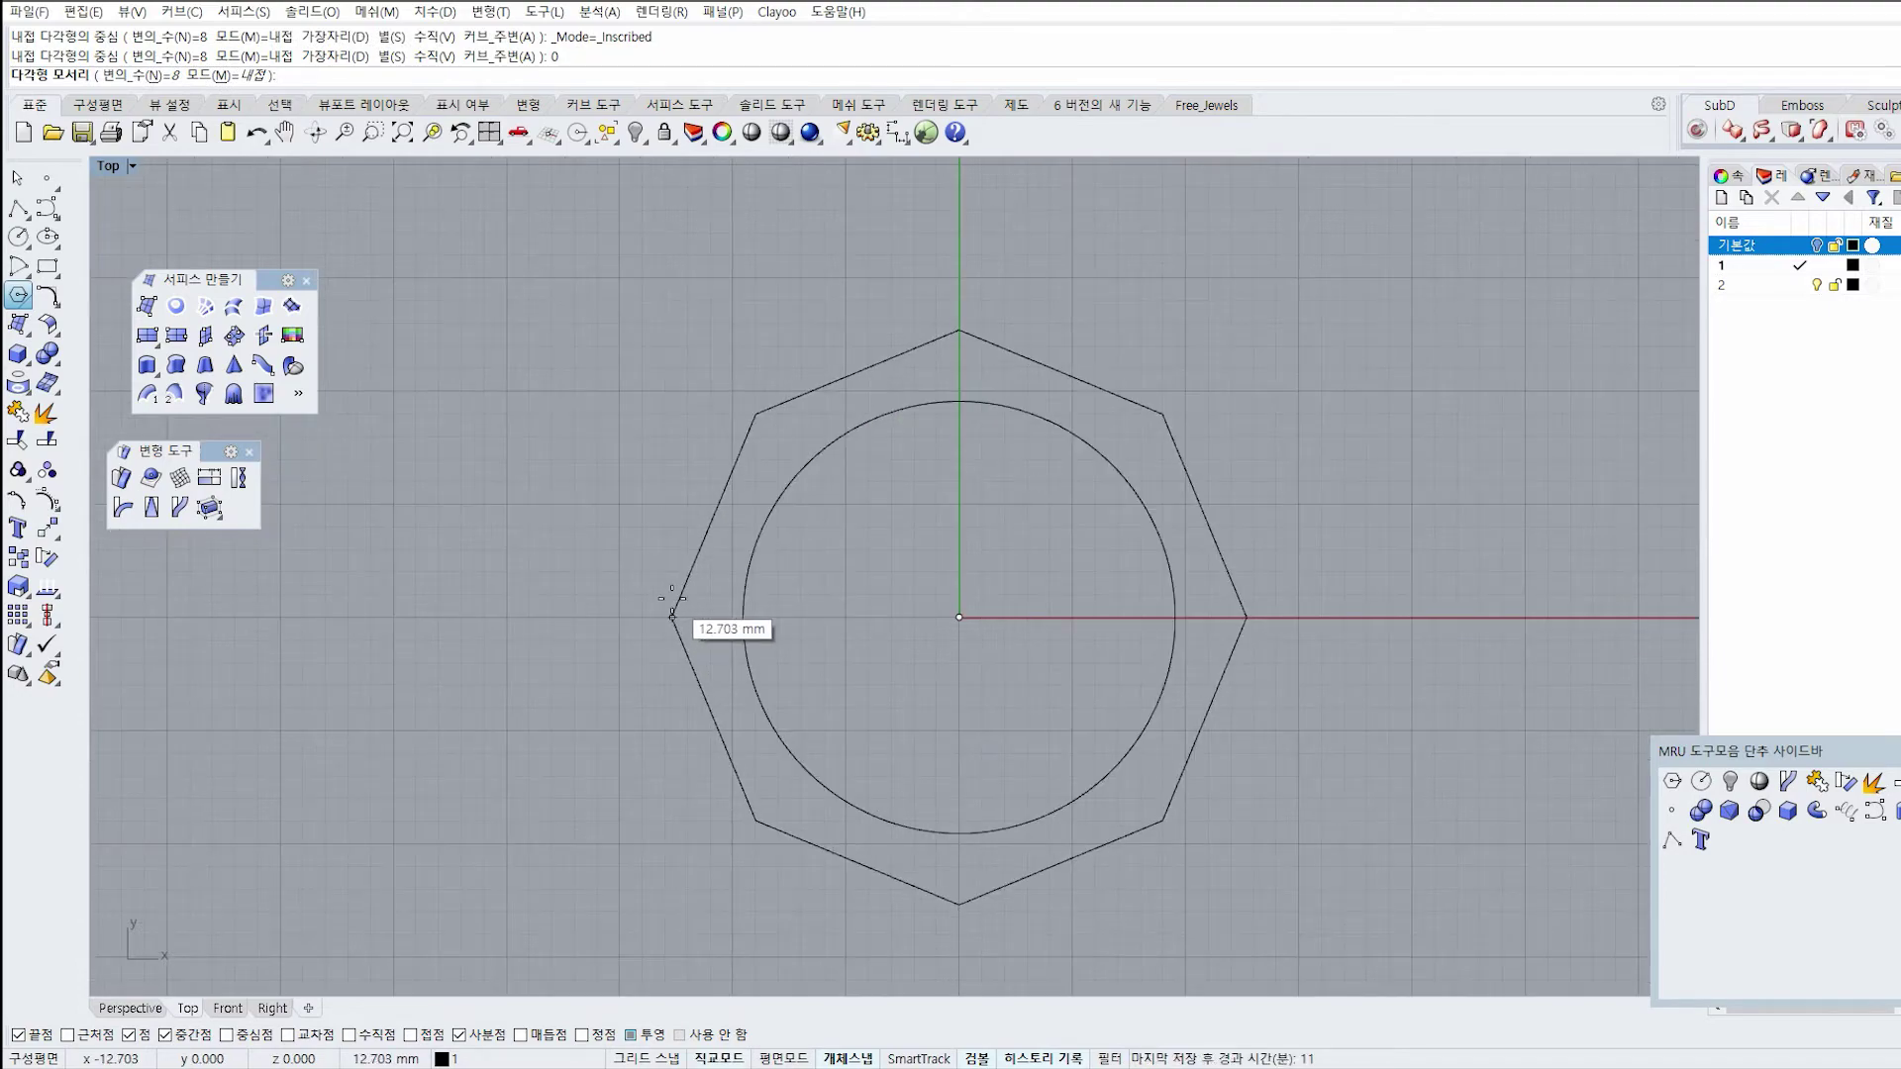
pyautogui.click(672, 615)
pyautogui.scroll(-3, 711, 665)
pyautogui.scroll(5, 758, 679)
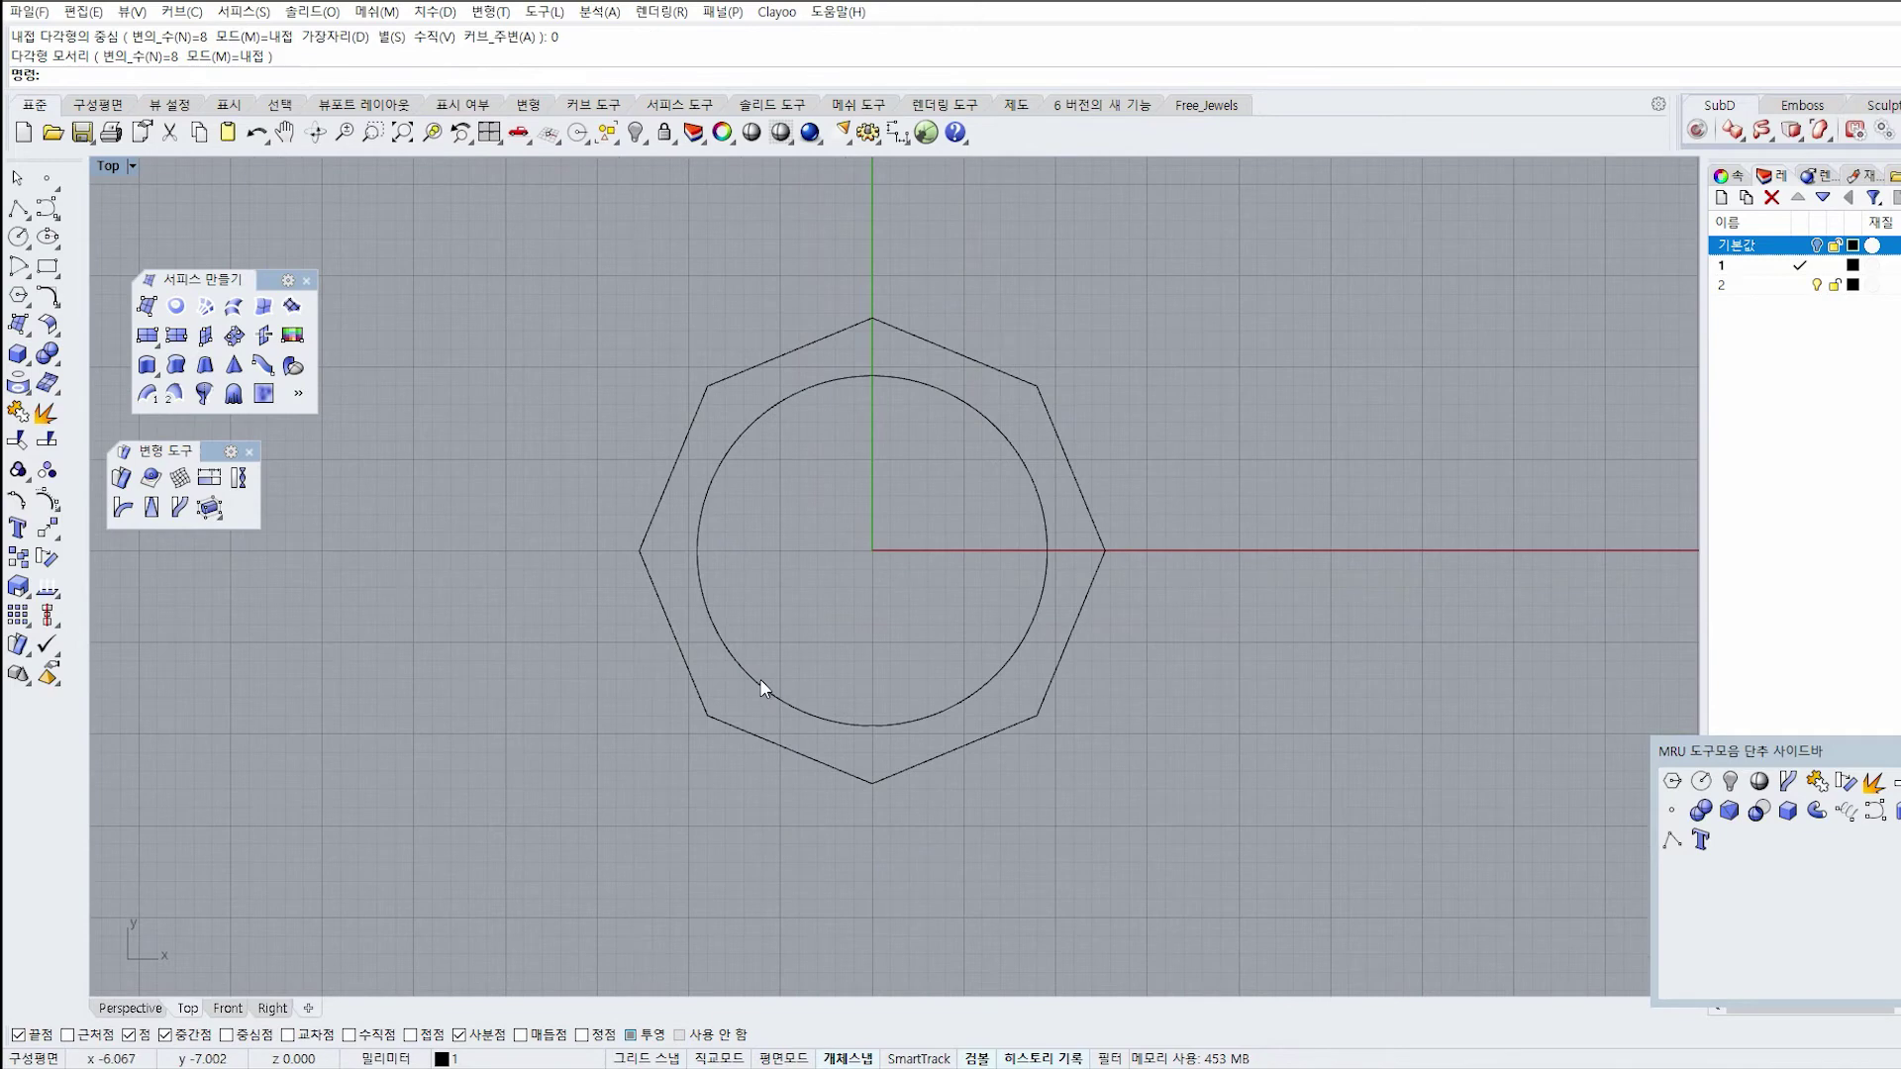
pyautogui.click(688, 749)
pyautogui.press('Escape')
pyautogui.scroll(-5, 752, 644)
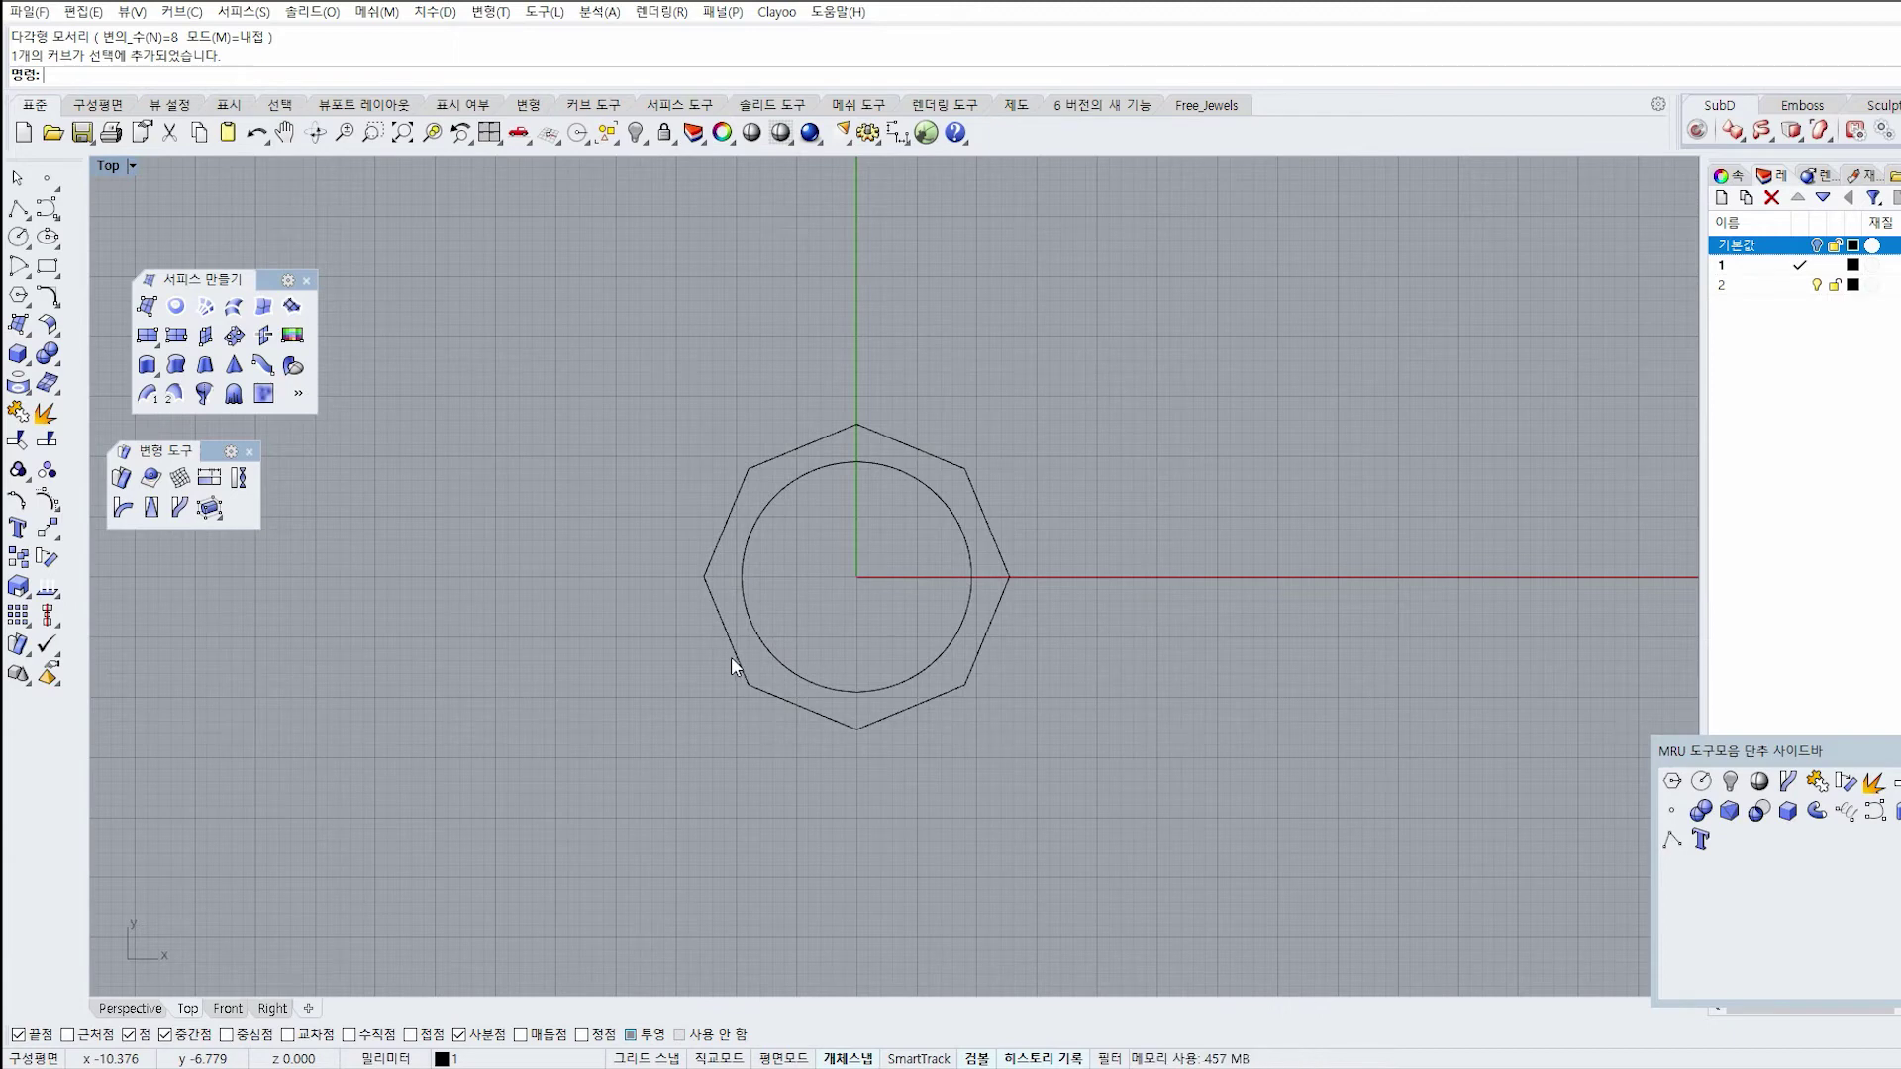
# Fillet all corners of the octagon with a 2 mm radius.
pyautogui.click(730, 652)
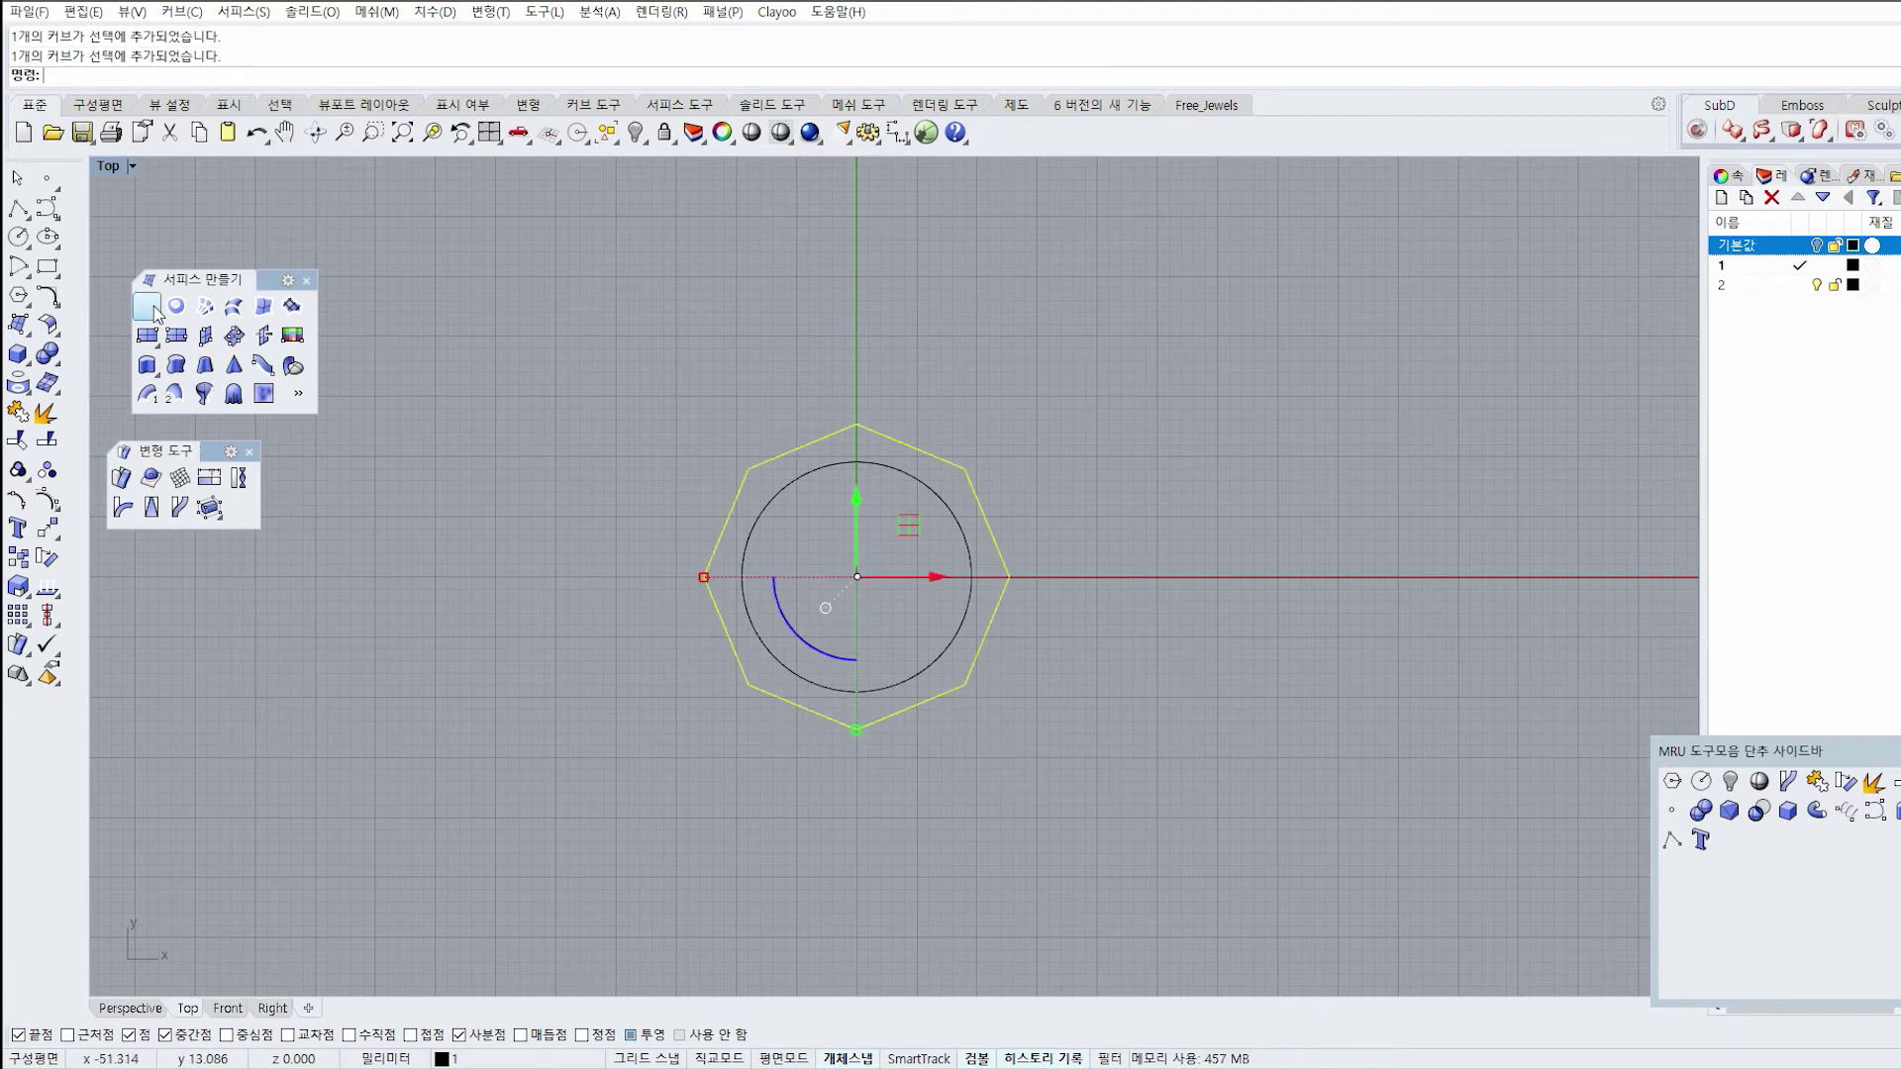
pyautogui.click(55, 303)
pyautogui.moveTo(180, 293); pyautogui.dragTo(424, 297)
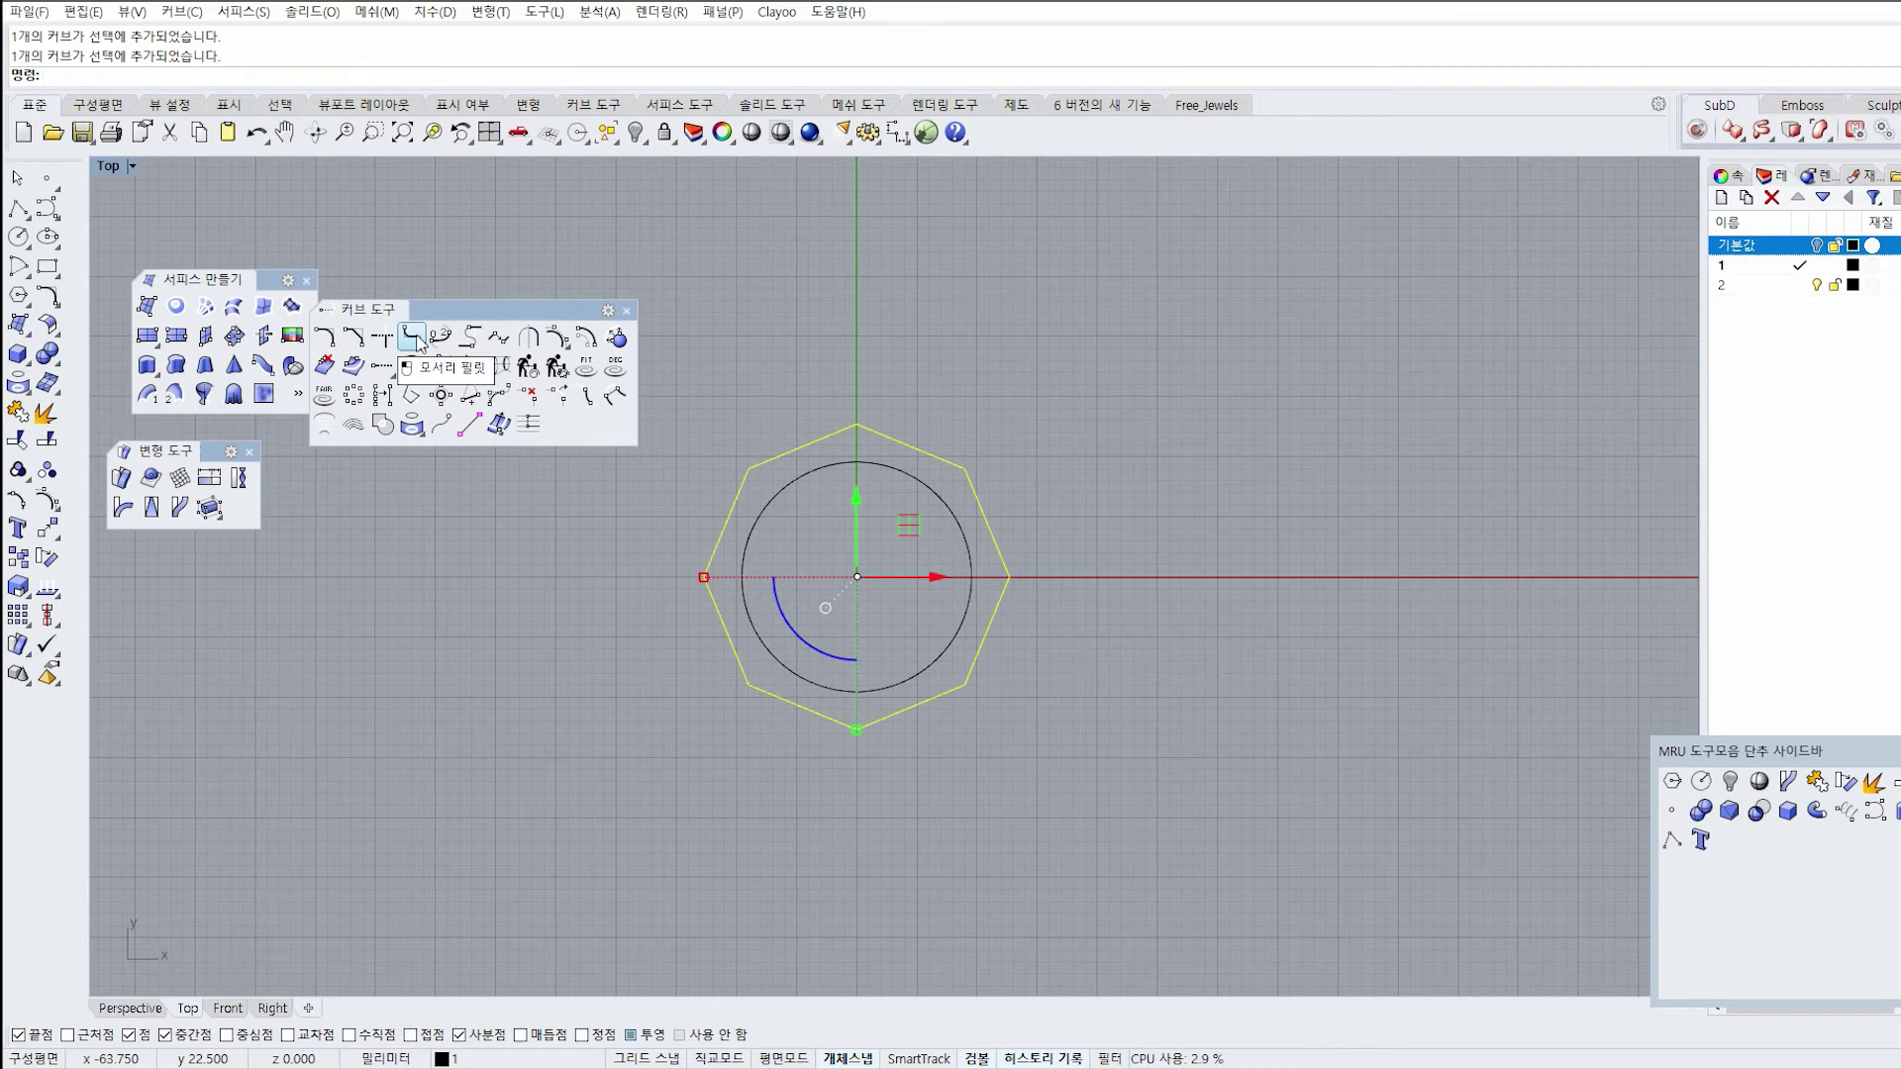
pyautogui.click(412, 337)
pyautogui.scroll(5, 776, 577)
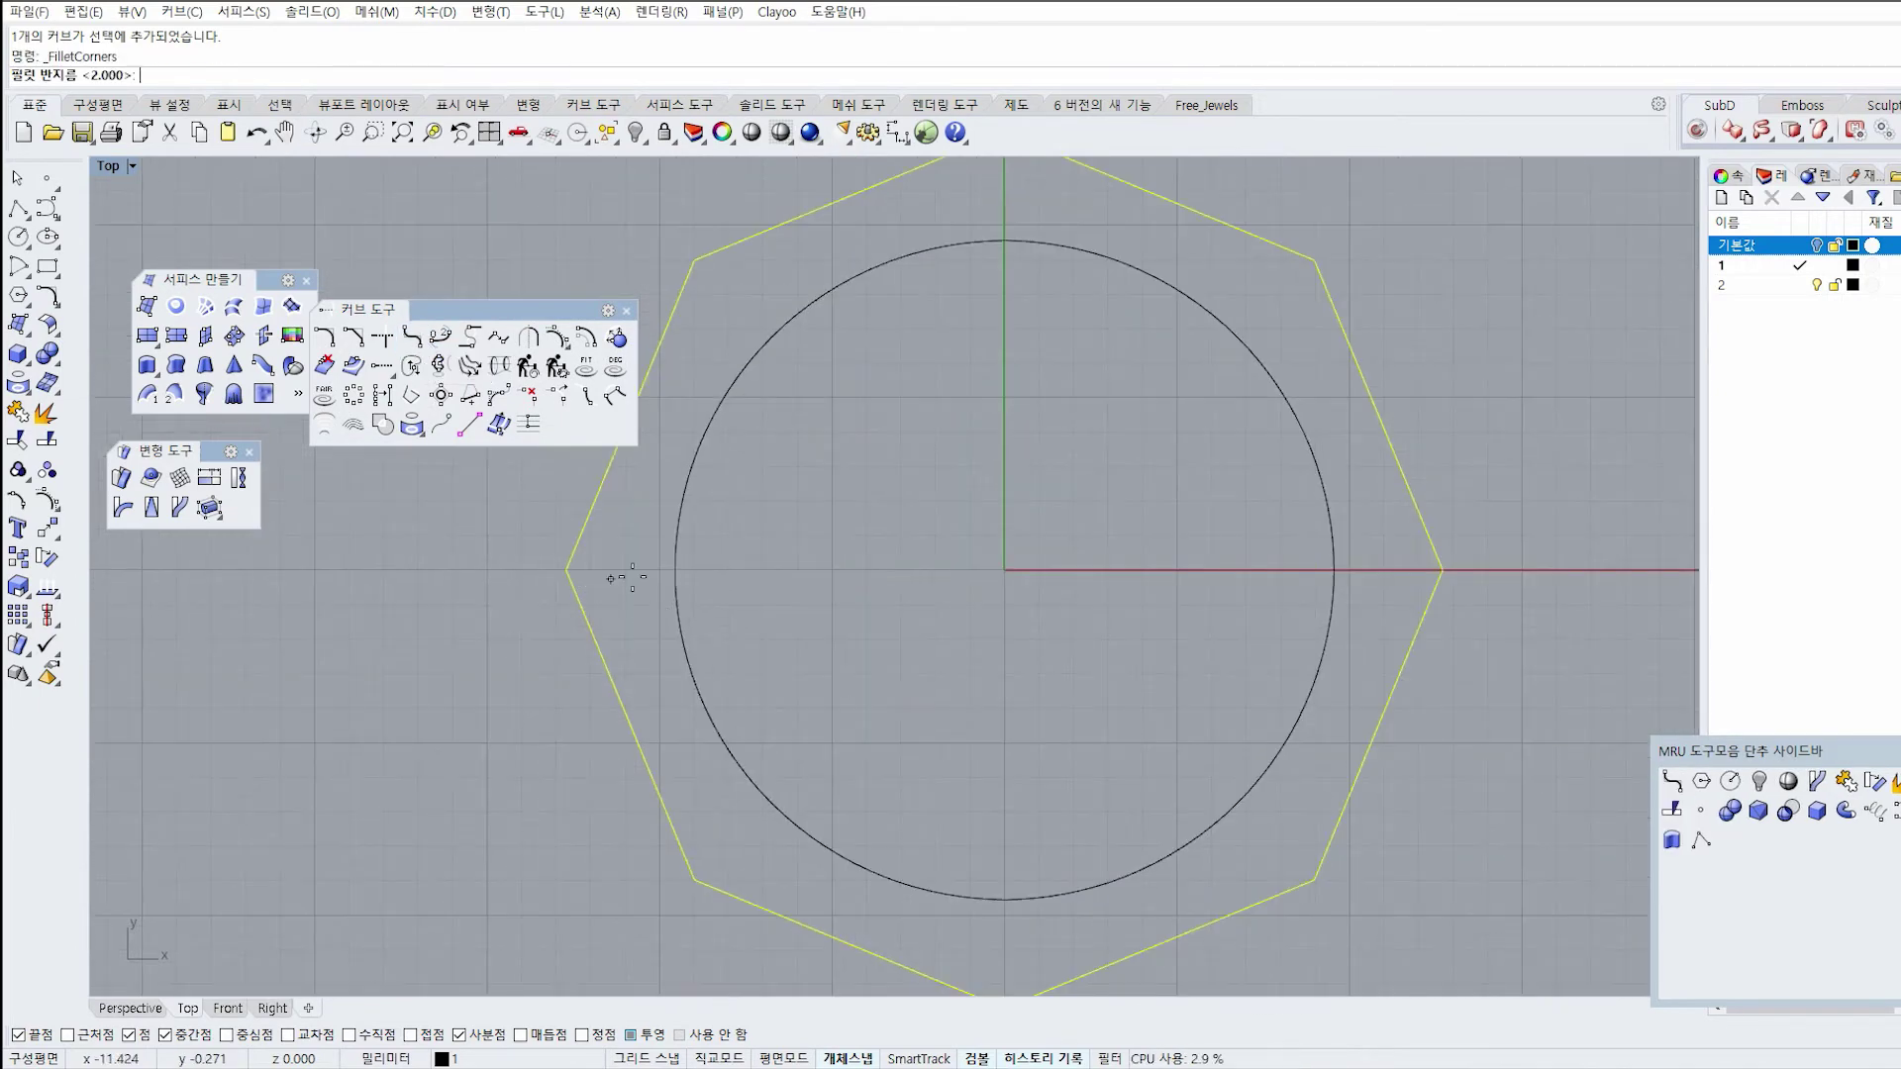
pyautogui.scroll(-3, 789, 374)
pyautogui.press('Return')
pyautogui.scroll(3, 705, 509)
pyautogui.press('Escape')
pyautogui.moveTo(705, 509); pyautogui.dragTo(719, 519, button='right')
pyautogui.scroll(-5, 869, 713)
# Copy the rounded octagon and place the copies above and below the original in the Front view.
pyautogui.click(740, 709)
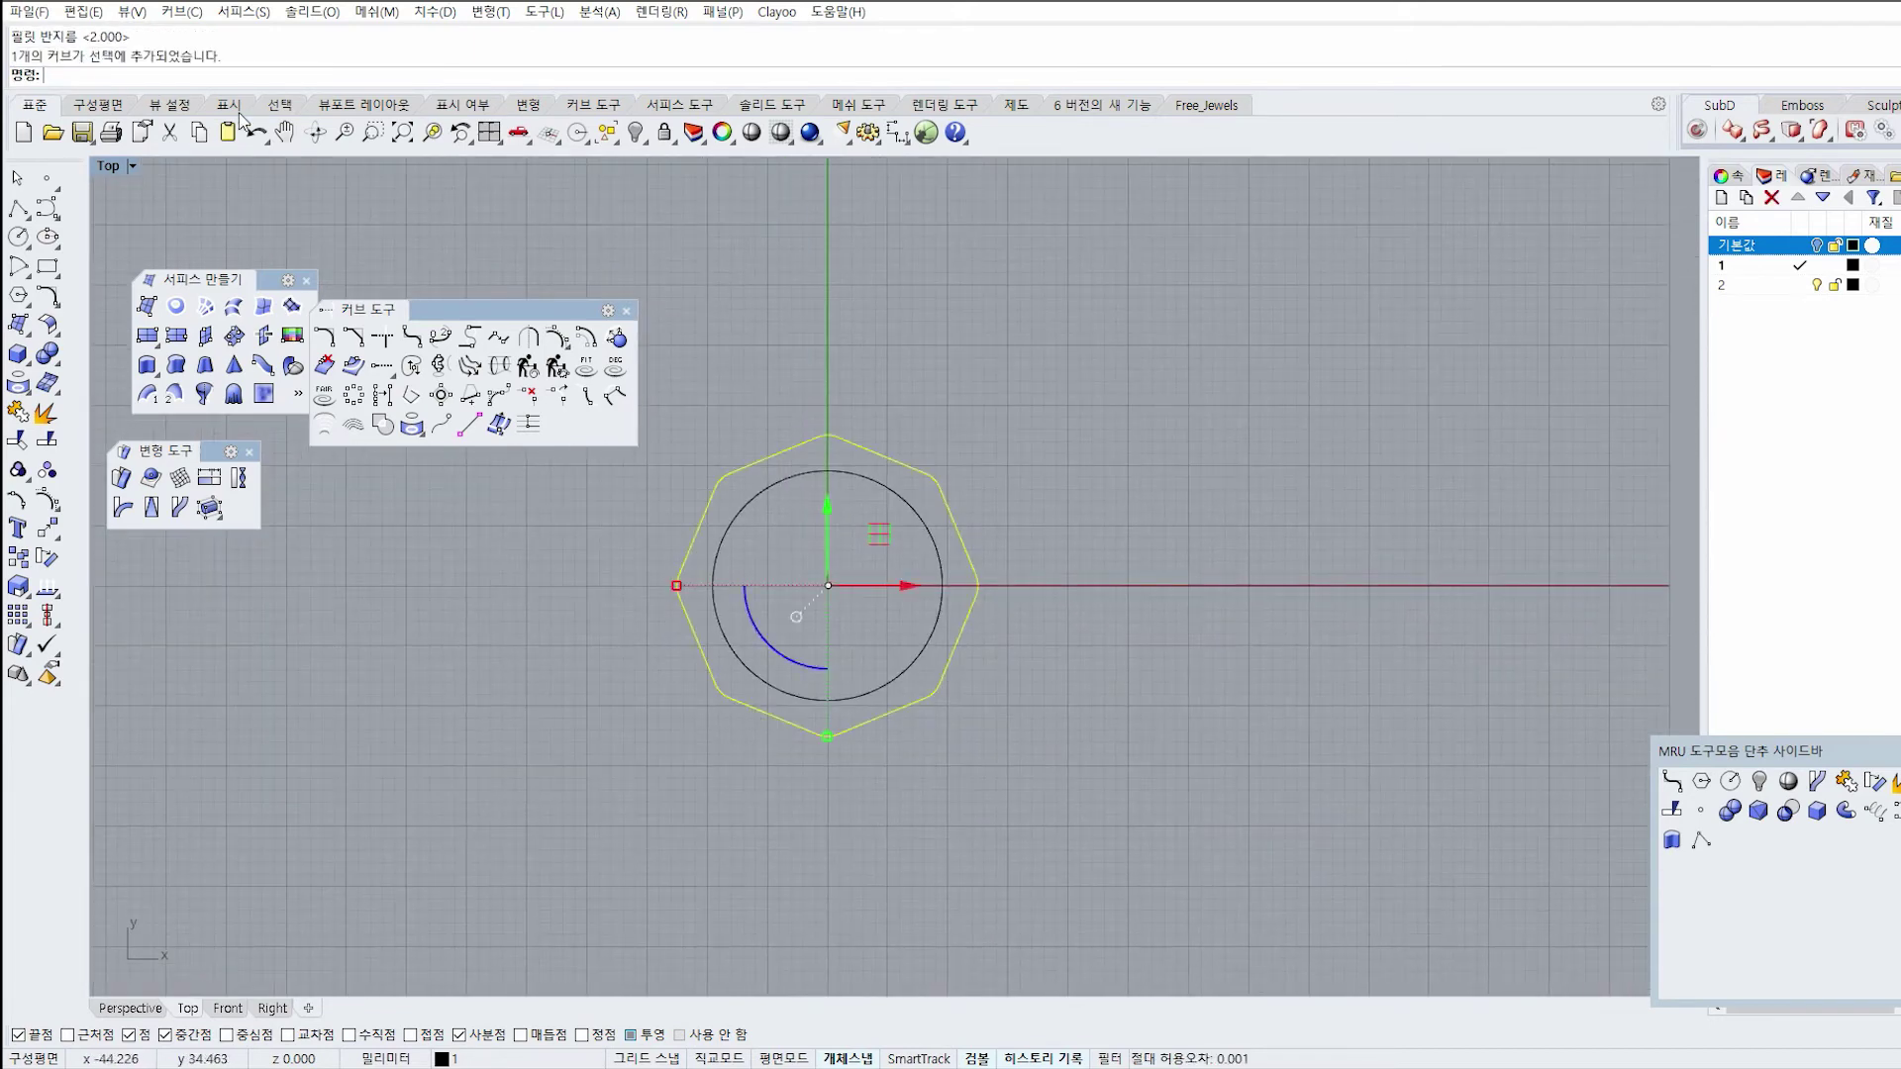
pyautogui.doubleClick(115, 168)
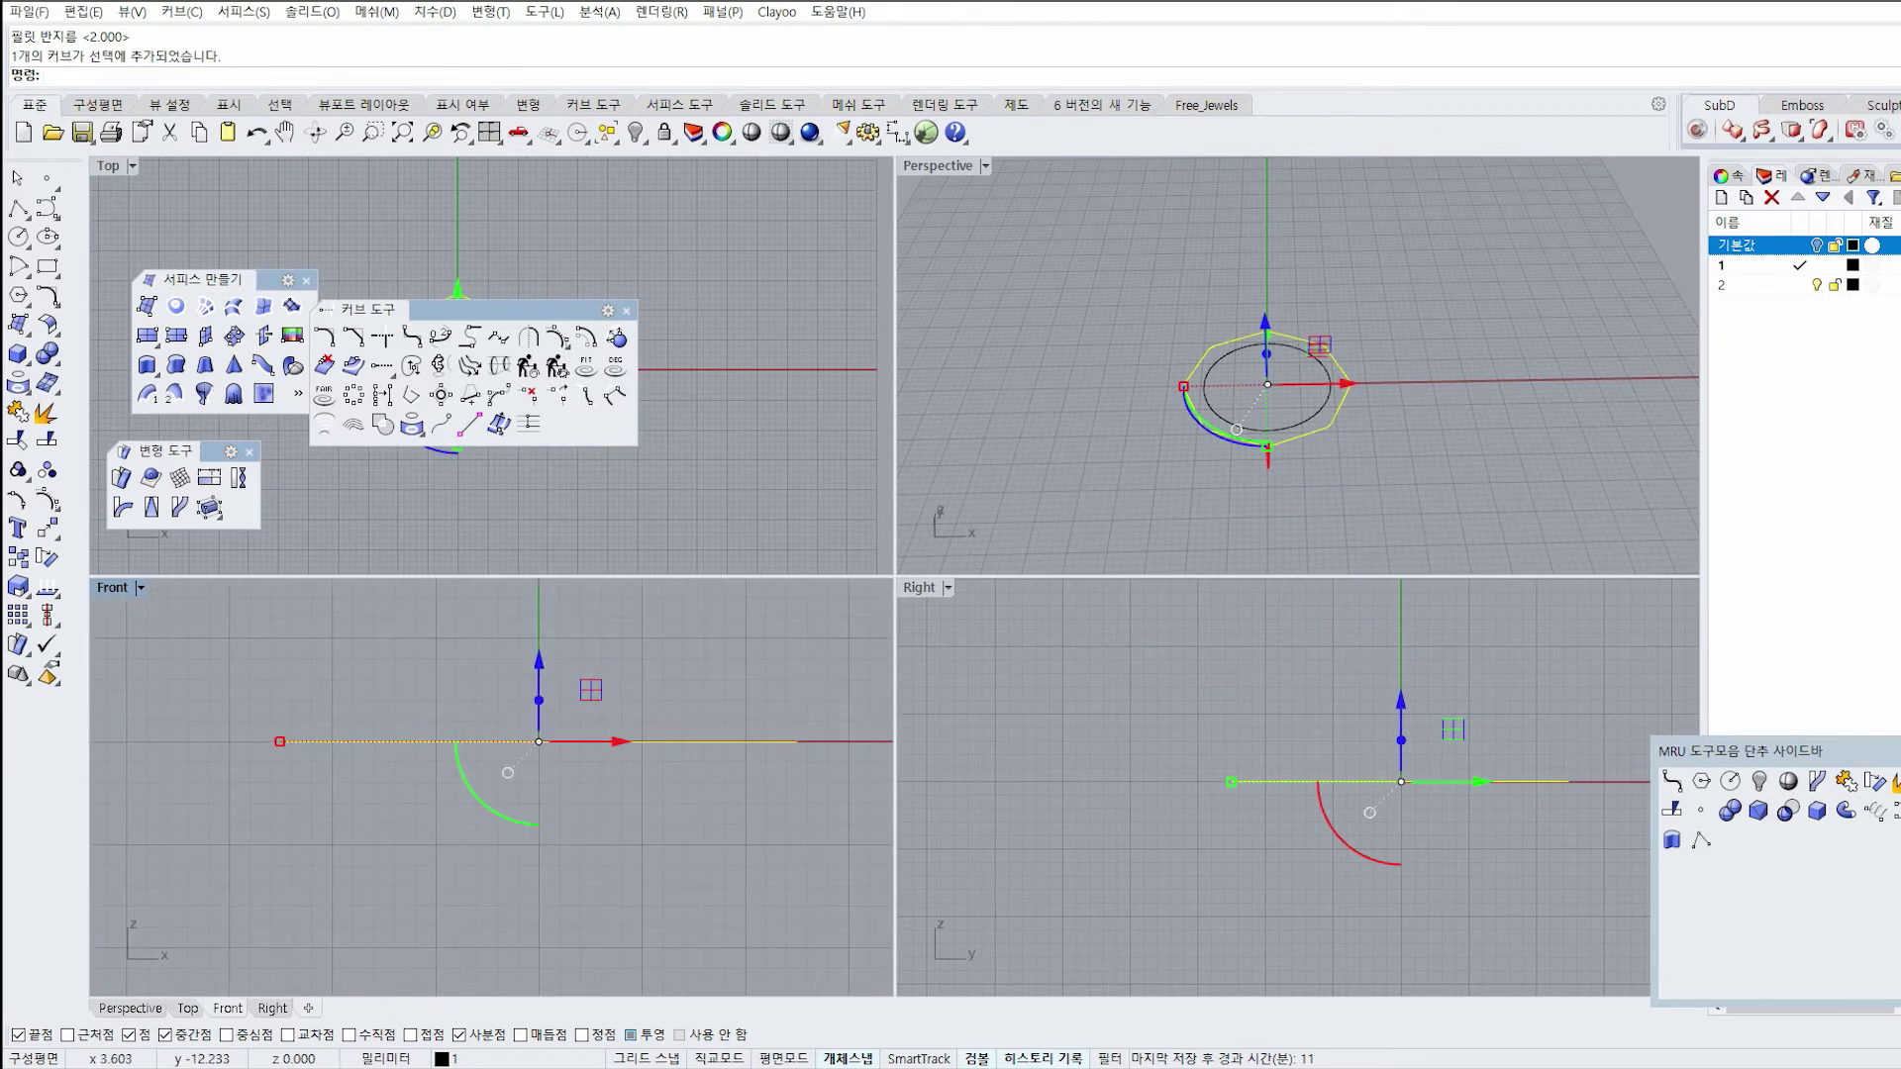
pyautogui.hotkey('ctrl', 'c')
pyautogui.hotkey('ctrl', 'v')
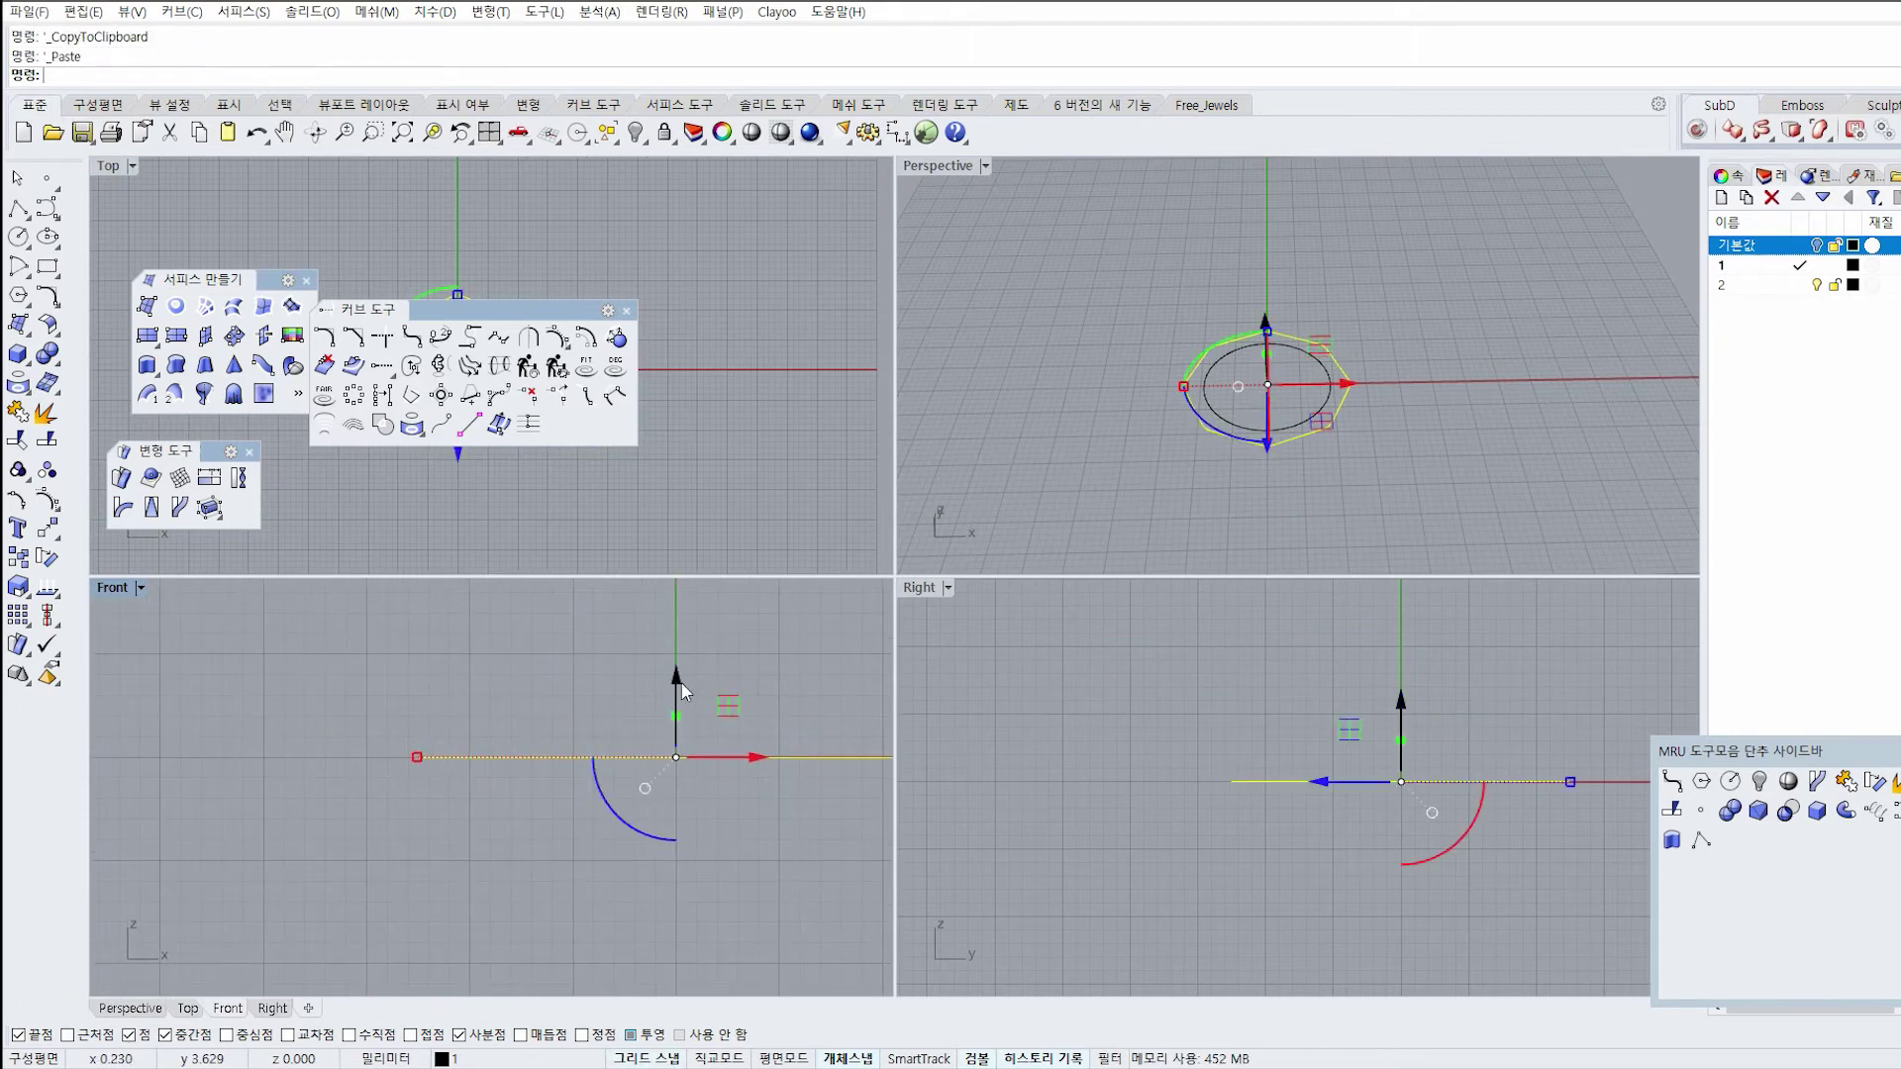
pyautogui.moveTo(677, 687); pyautogui.dragTo(646, 711)
pyautogui.click(477, 707)
pyautogui.moveTo(1188, 495); pyautogui.dragTo(996, 586, button='right')
pyautogui.click(488, 905)
pyautogui.click(501, 782)
pyautogui.click(474, 905)
pyautogui.click(475, 782)
pyautogui.click(474, 914)
pyautogui.click(495, 781)
pyautogui.click(495, 904)
# Copy the inner circle and raise the copy slightly above the upper octagon.
pyautogui.moveTo(527, 747); pyautogui.dragTo(505, 731, button='right')
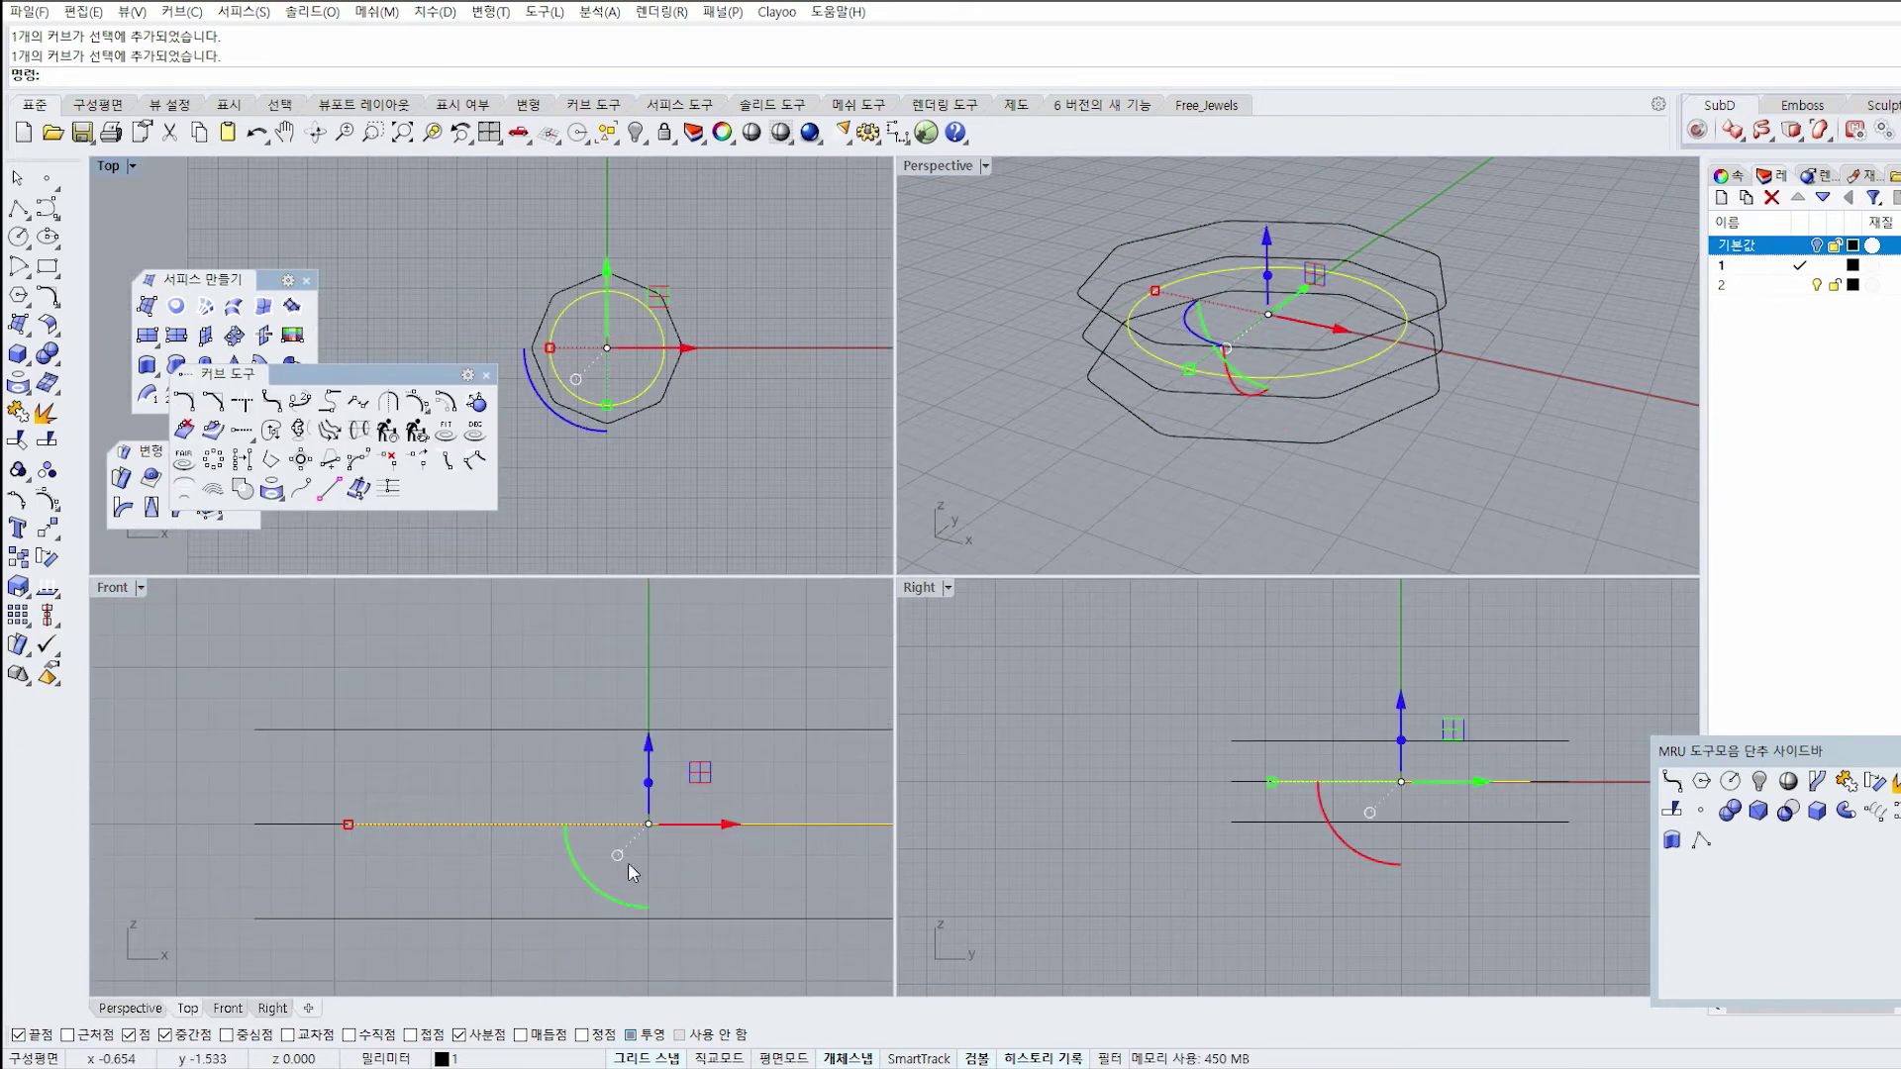
pyautogui.moveTo(609, 793); pyautogui.dragTo(530, 787, button='right')
pyautogui.hotkey('ctrl', 'c')
pyautogui.hotkey('ctrl', 'v')
pyautogui.moveTo(567, 740); pyautogui.dragTo(567, 616)
pyautogui.moveTo(529, 848); pyautogui.dragTo(550, 783, button='right')
pyautogui.moveTo(589, 635); pyautogui.dragTo(592, 700, button='right')
pyautogui.moveTo(592, 622); pyautogui.dragTo(586, 656)
pyautogui.press('Escape')
pyautogui.scroll(2, 297, 762)
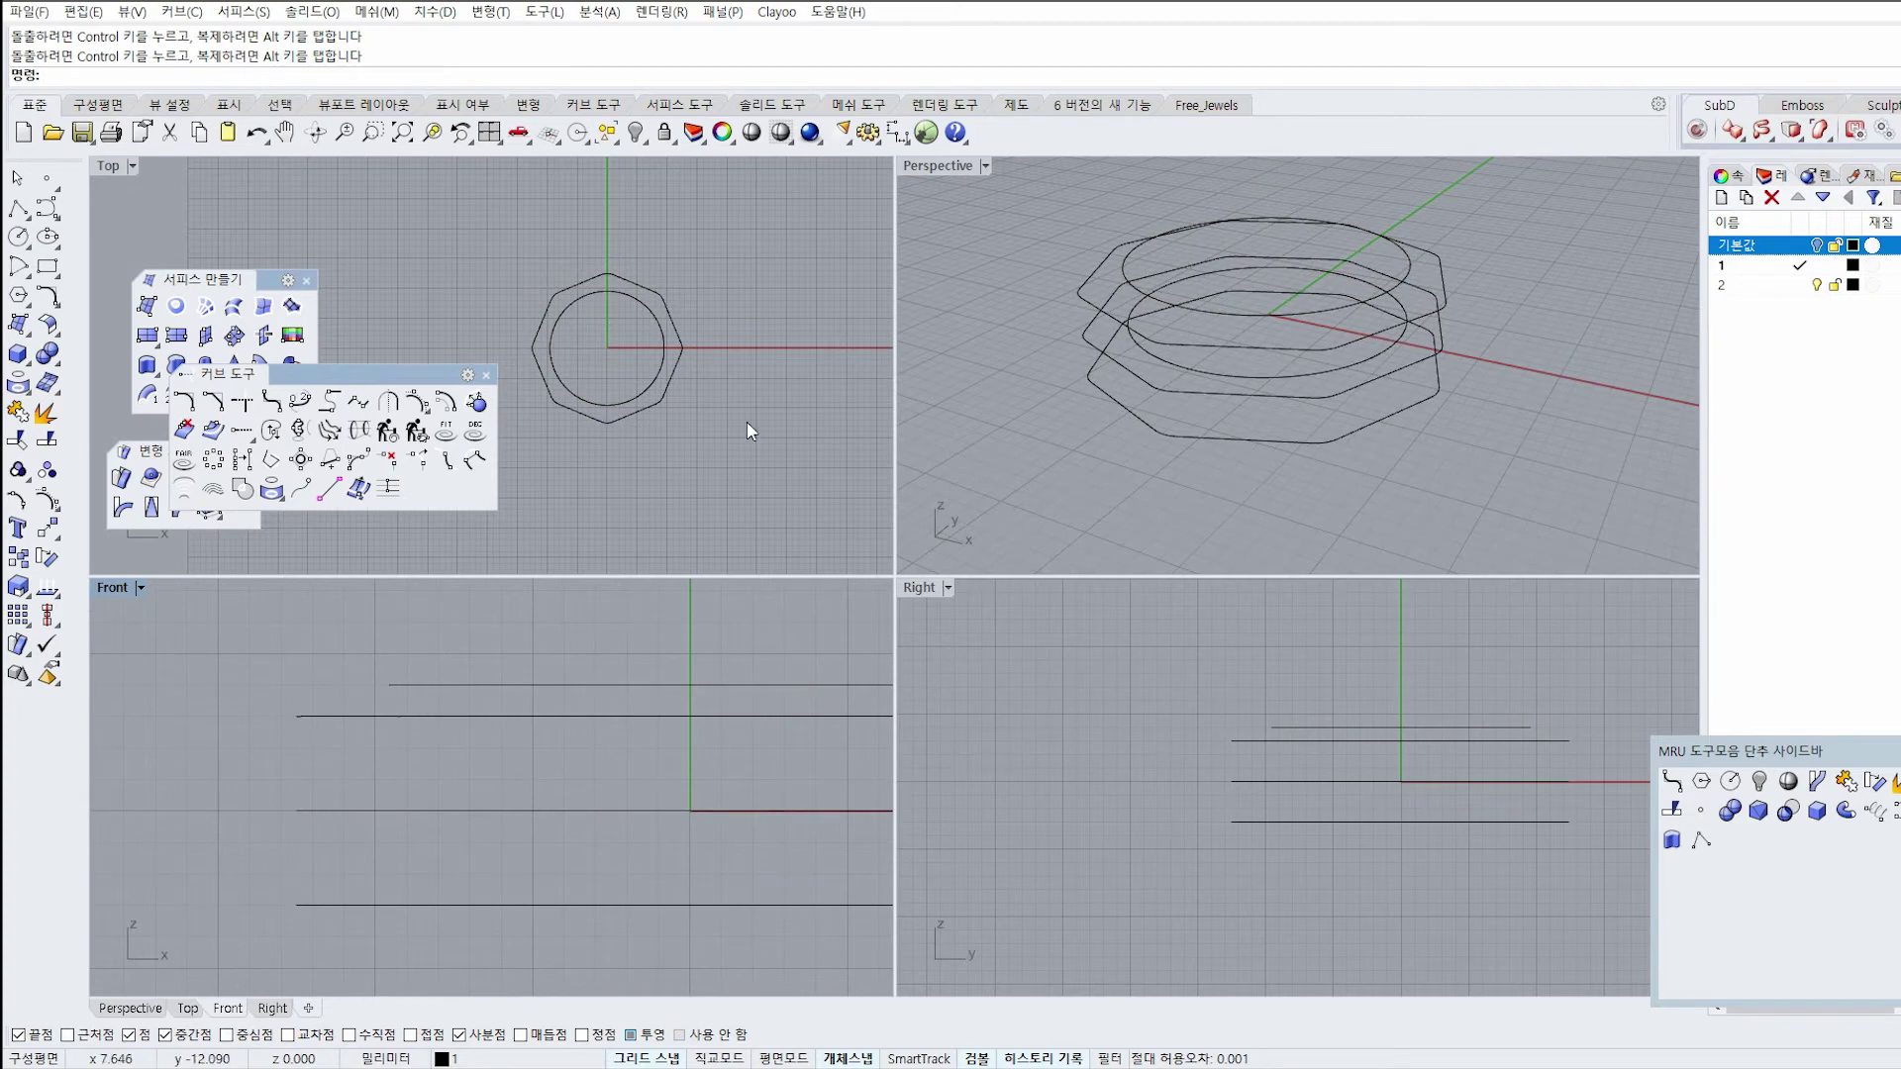
# Move the copied circle down to sit slightly below the lower octagon.
pyautogui.click(1113, 319)
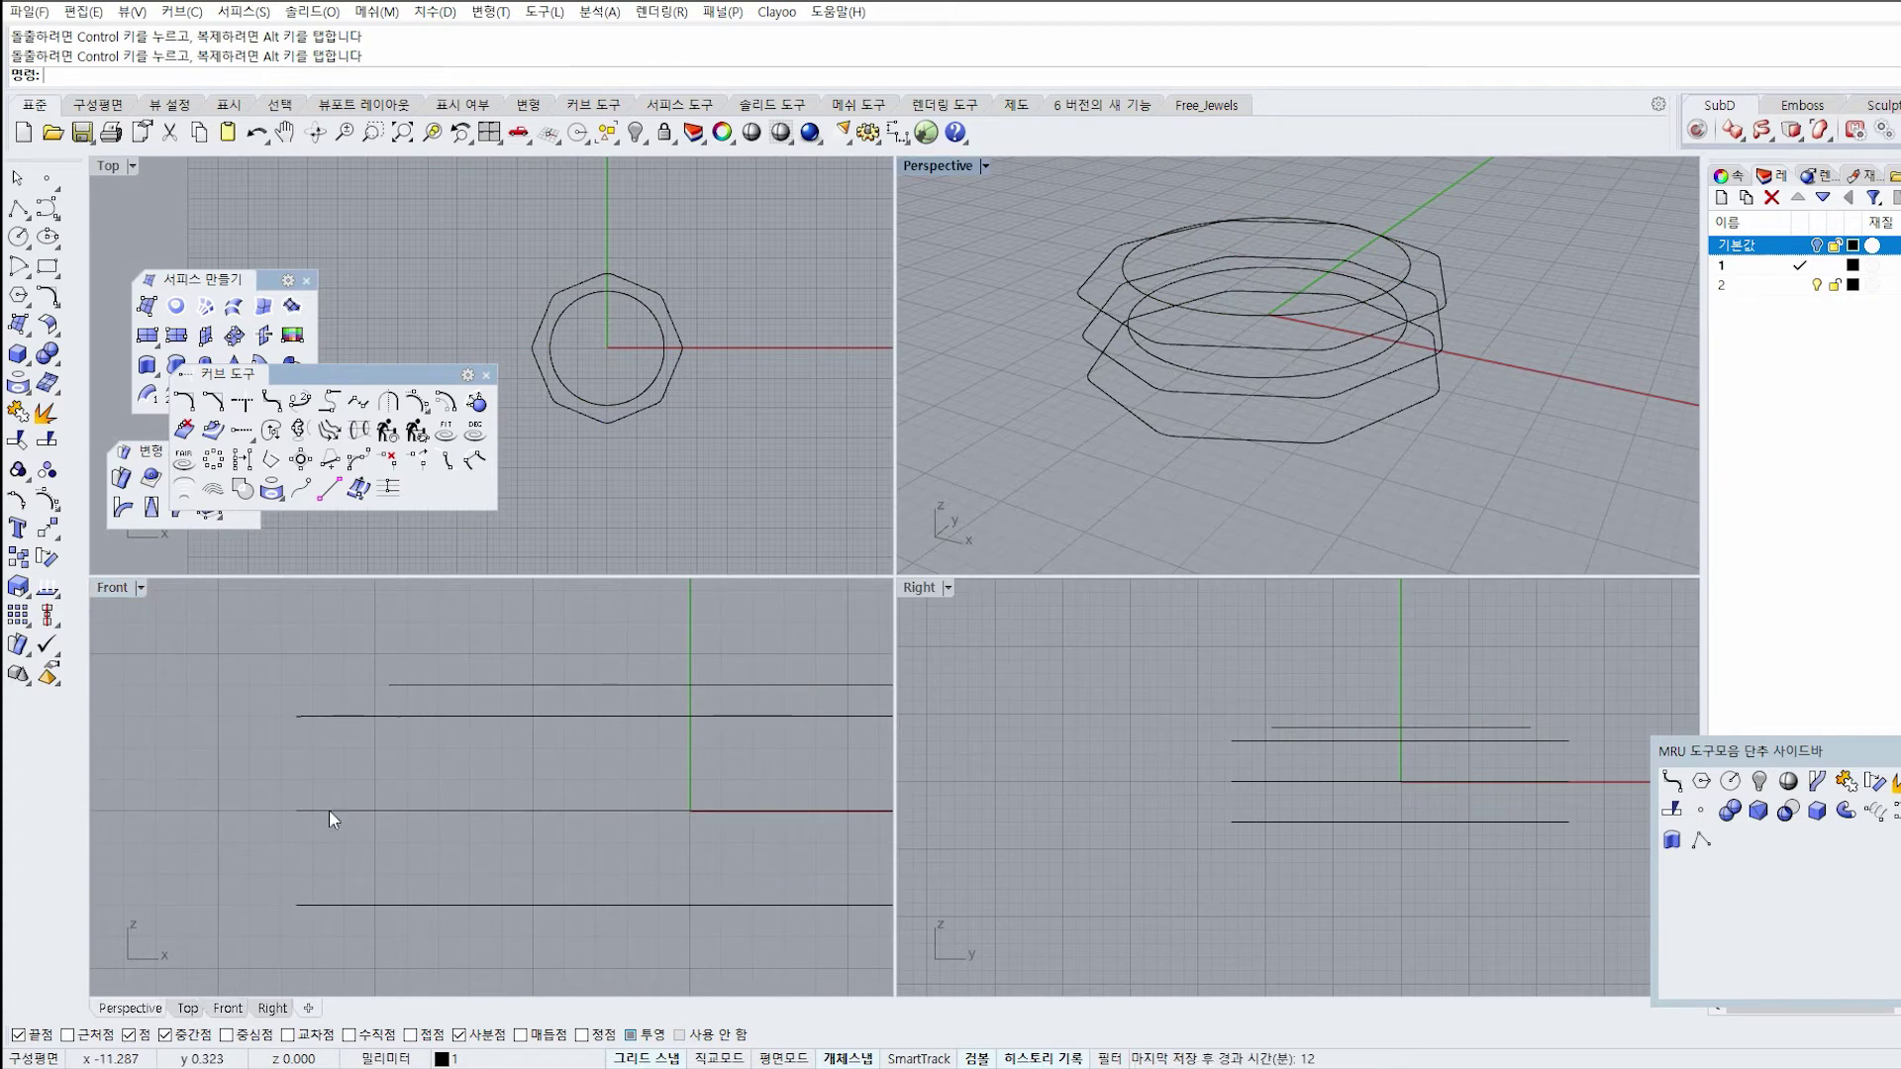
pyautogui.click(412, 684)
pyautogui.scroll(-2, 495, 715)
pyautogui.moveTo(634, 669); pyautogui.dragTo(591, 643, button='right')
pyautogui.moveTo(581, 596); pyautogui.dragTo(594, 760)
pyautogui.press('Escape')
pyautogui.scroll(2, 394, 835)
# Copy the middle circle again and raise this copy slightly above the upper octagon.
pyautogui.moveTo(1461, 329); pyautogui.dragTo(1128, 542, button='right')
pyautogui.click(1166, 527)
pyautogui.hotkey('ctrl', 'c')
pyautogui.hotkey('ctrl', 'v')
pyautogui.moveTo(739, 755); pyautogui.dragTo(758, 581)
pyautogui.click(1147, 543)
pyautogui.moveTo(1143, 327); pyautogui.dragTo(1139, 433, button='right')
pyautogui.click(1138, 431)
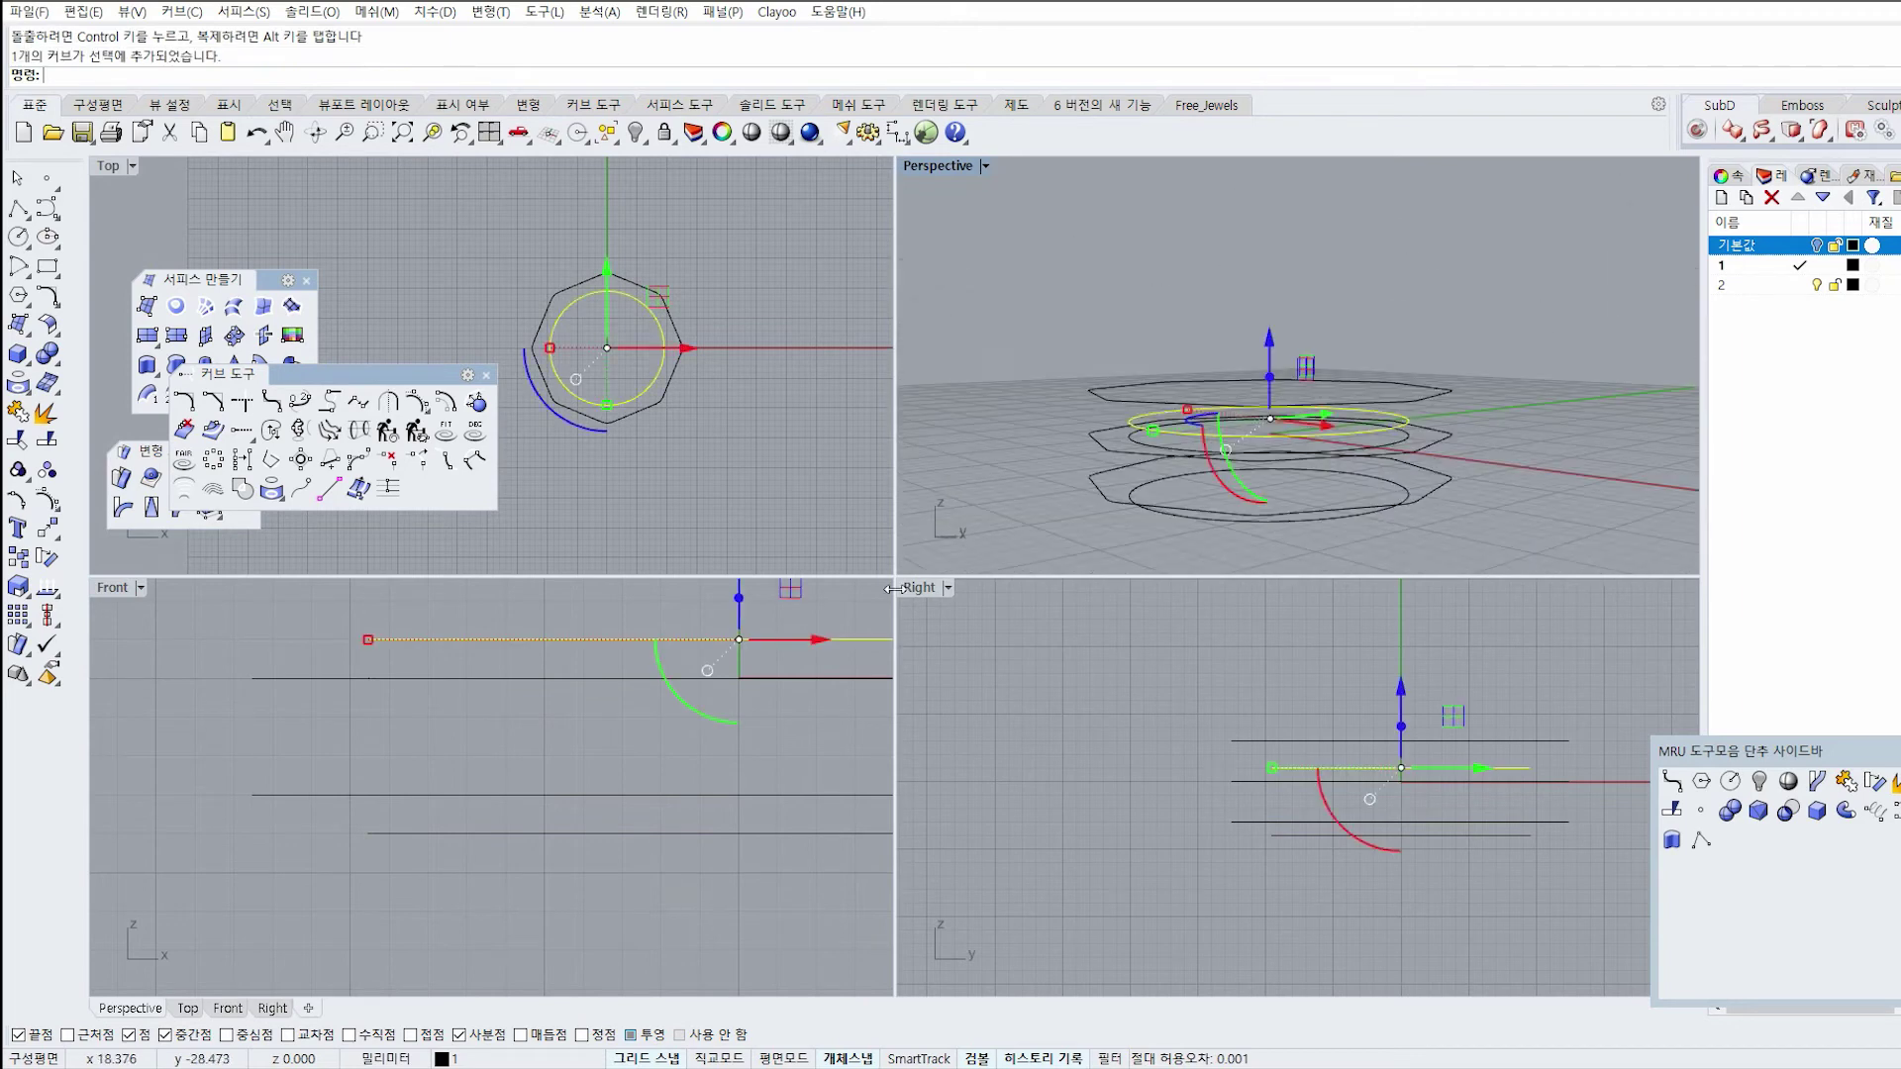
pyautogui.scroll(-3, 713, 772)
pyautogui.moveTo(698, 673); pyautogui.dragTo(699, 631)
# Delete the original octagon and circle lying at mid-height.
pyautogui.click(661, 661)
pyautogui.moveTo(631, 774); pyautogui.dragTo(600, 778, button='right')
pyautogui.scroll(-2, 545, 794)
pyautogui.click(506, 785)
pyautogui.click(631, 840)
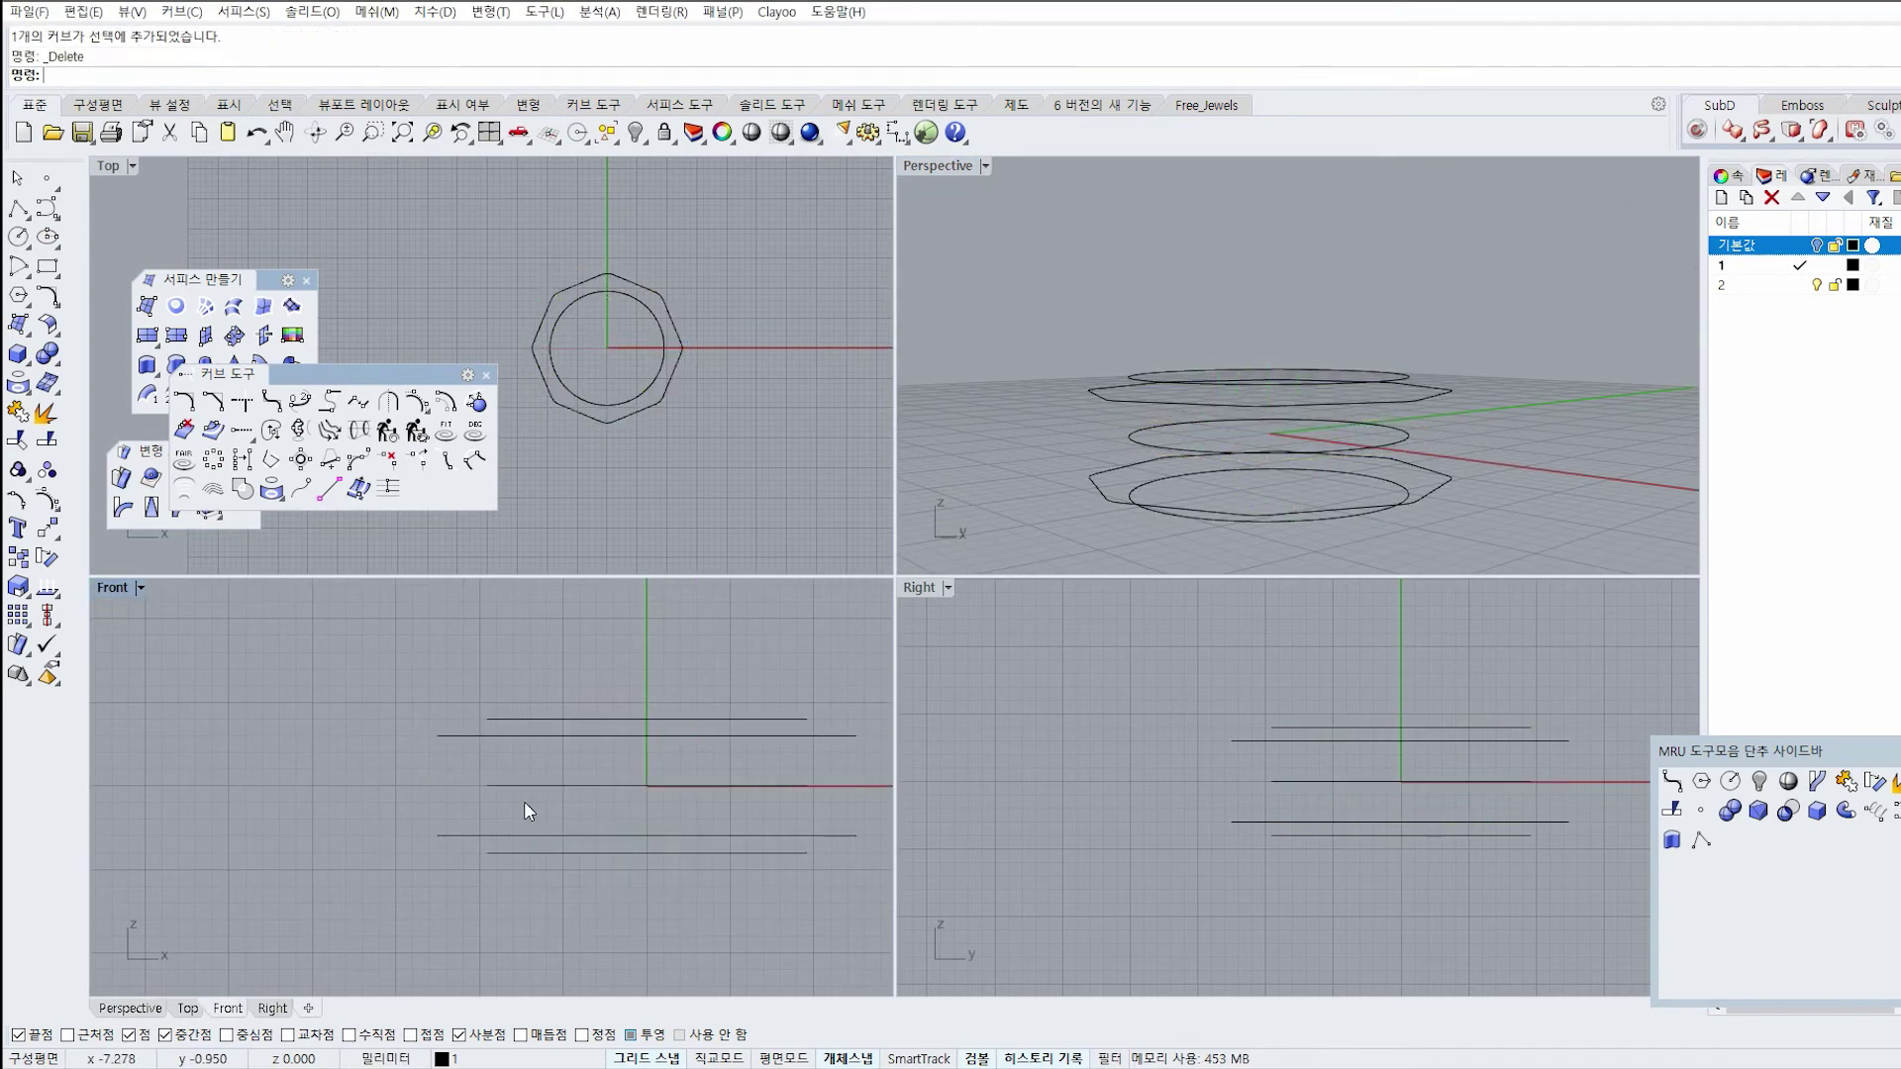
pyautogui.press('Delete')
# Start a loft through the lower circle, lower octagon, upper octagon and upper circle, selected in that order.
pyautogui.moveTo(1257, 288); pyautogui.dragTo(1174, 453, button='right')
pyautogui.scroll(2, 1174, 454)
pyautogui.scroll(2, 1174, 454)
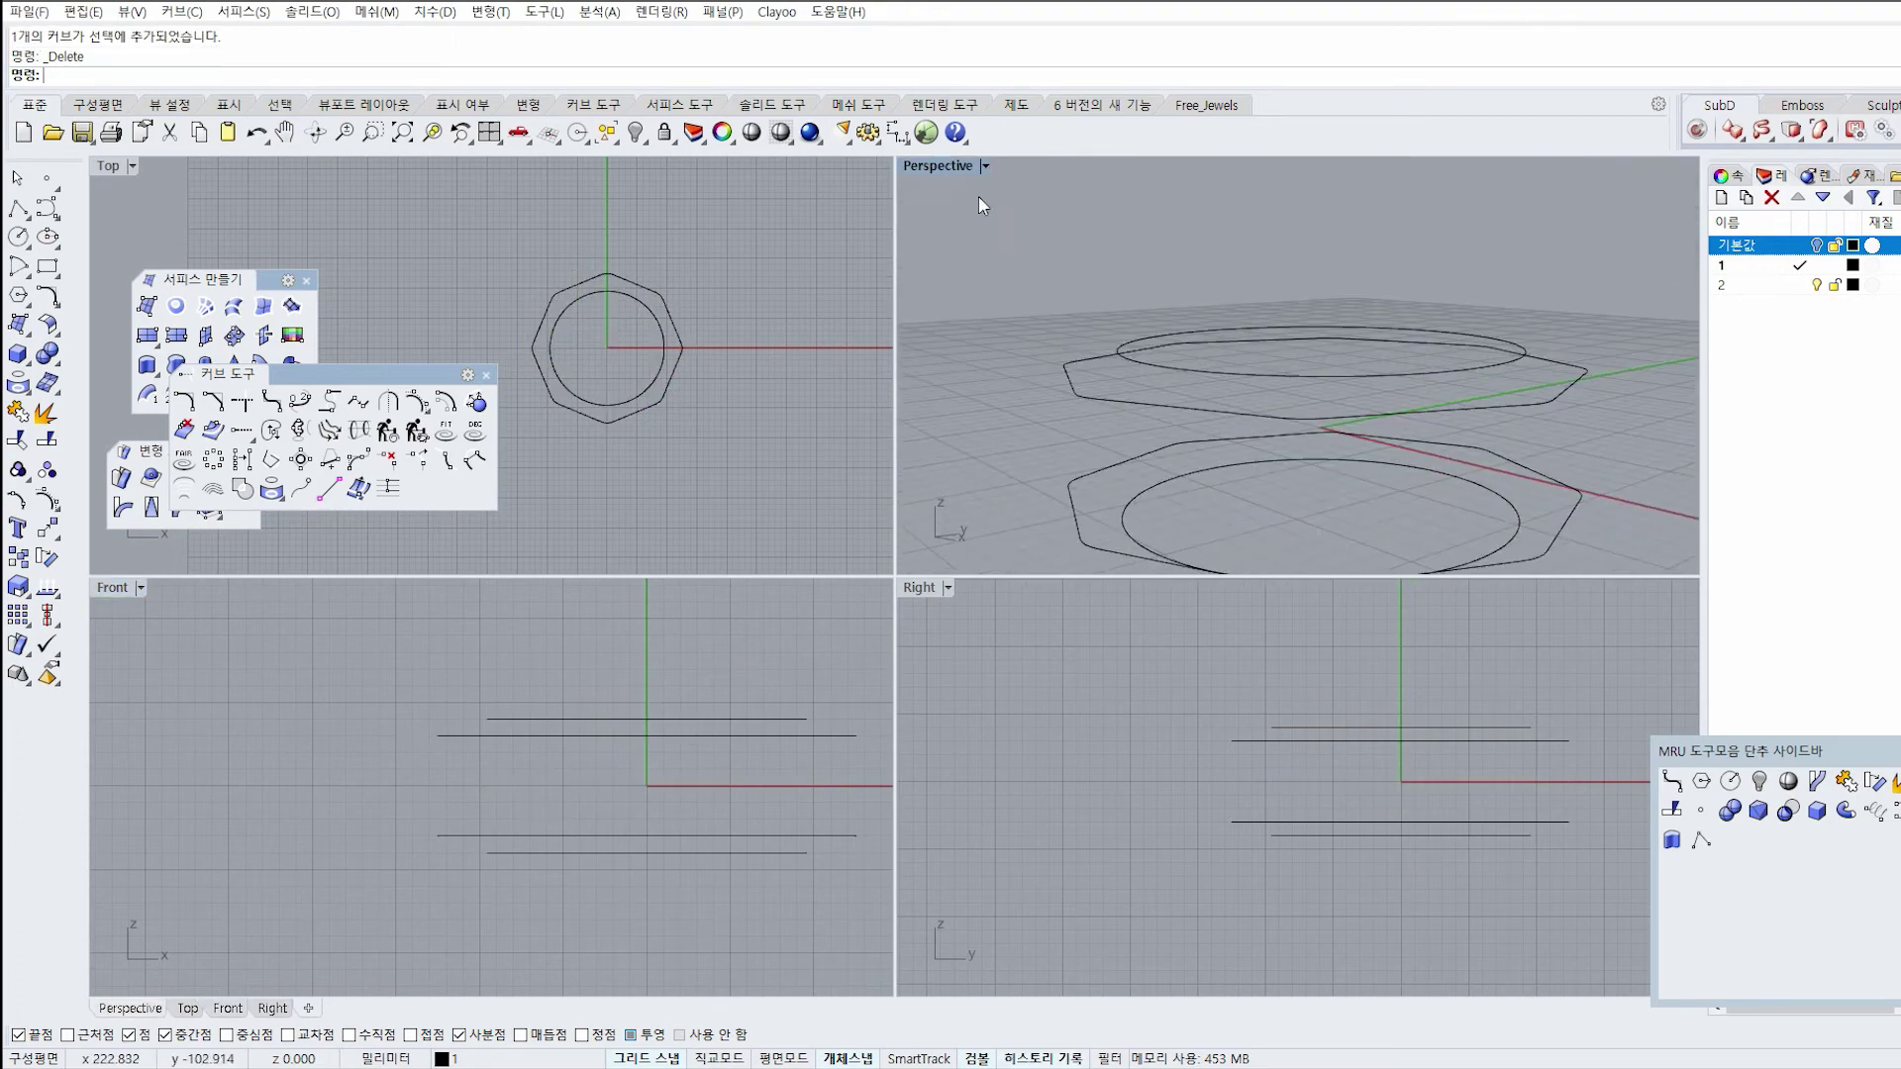
pyautogui.doubleClick(948, 168)
pyautogui.scroll(-3, 764, 679)
pyautogui.moveTo(764, 679); pyautogui.dragTo(841, 776, button='right')
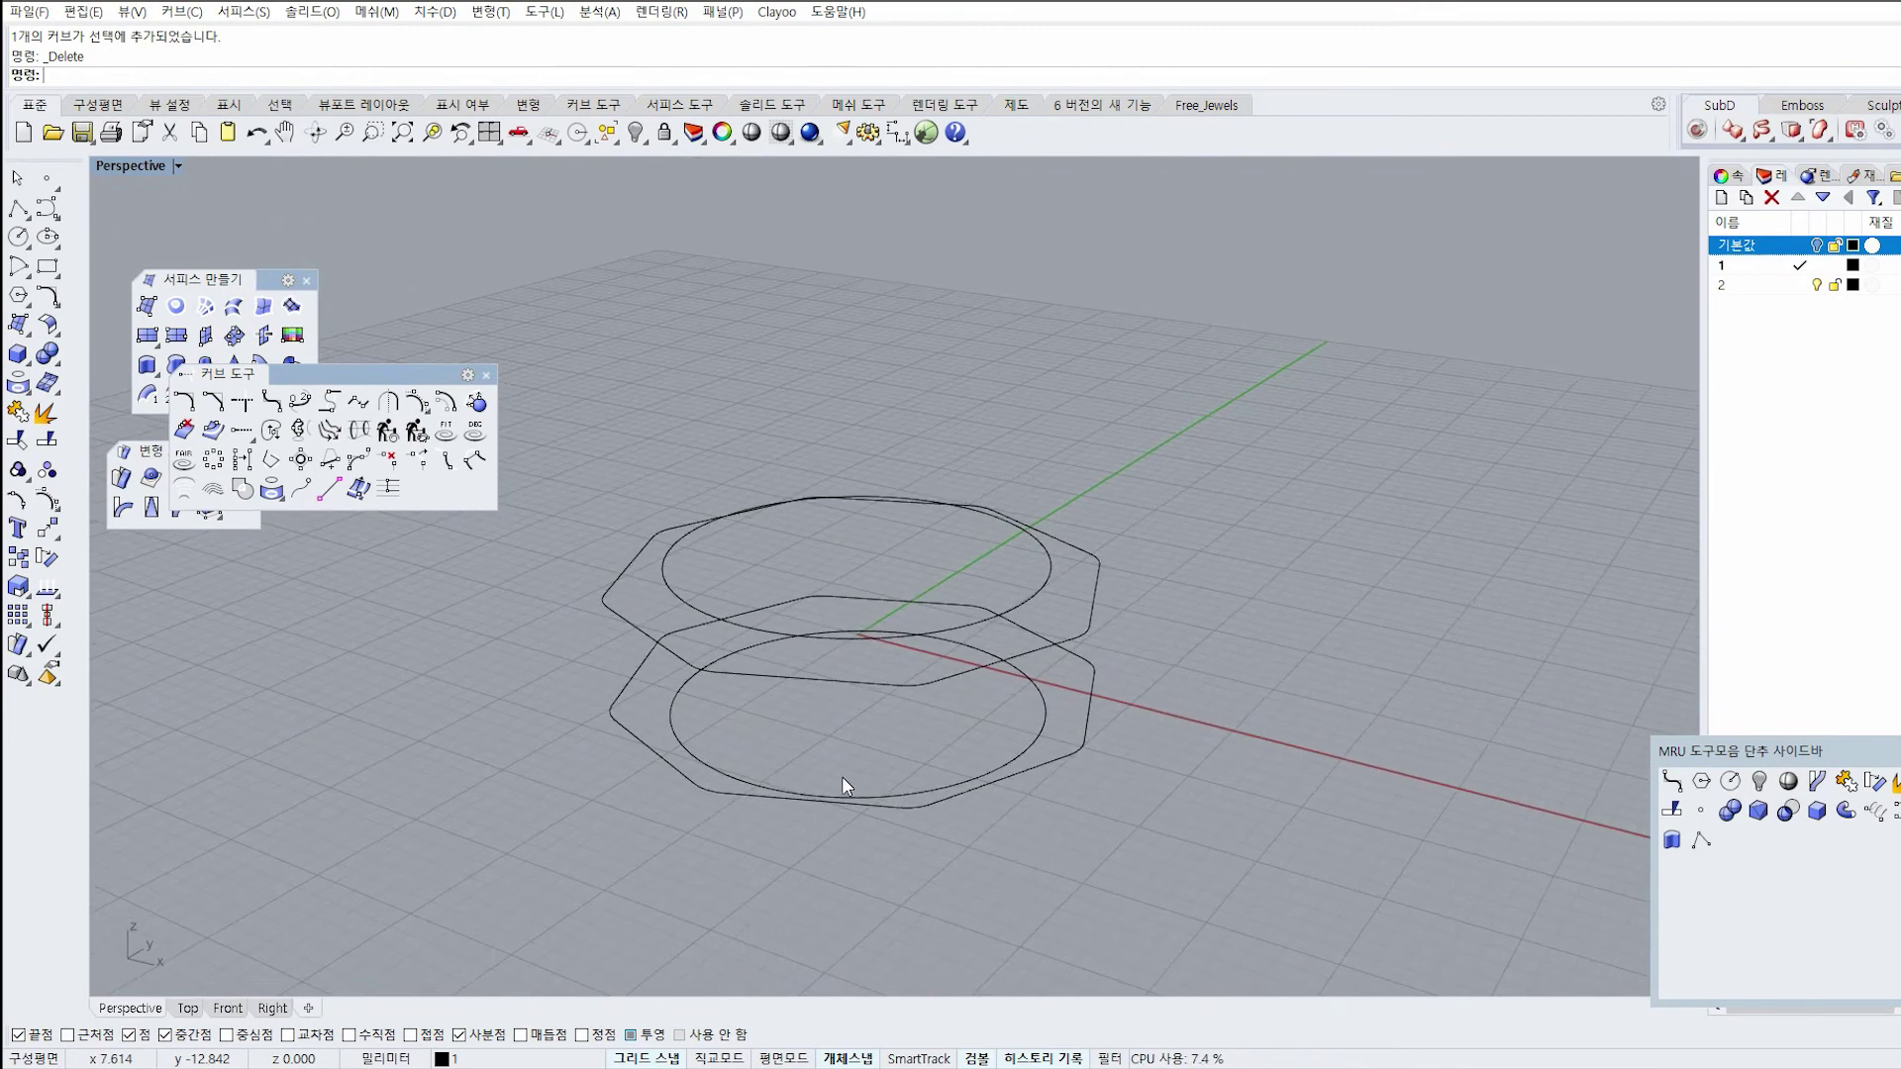
pyautogui.click(233, 306)
pyautogui.moveTo(645, 709); pyautogui.dragTo(762, 760, button='right')
pyautogui.click(741, 717)
pyautogui.click(703, 697)
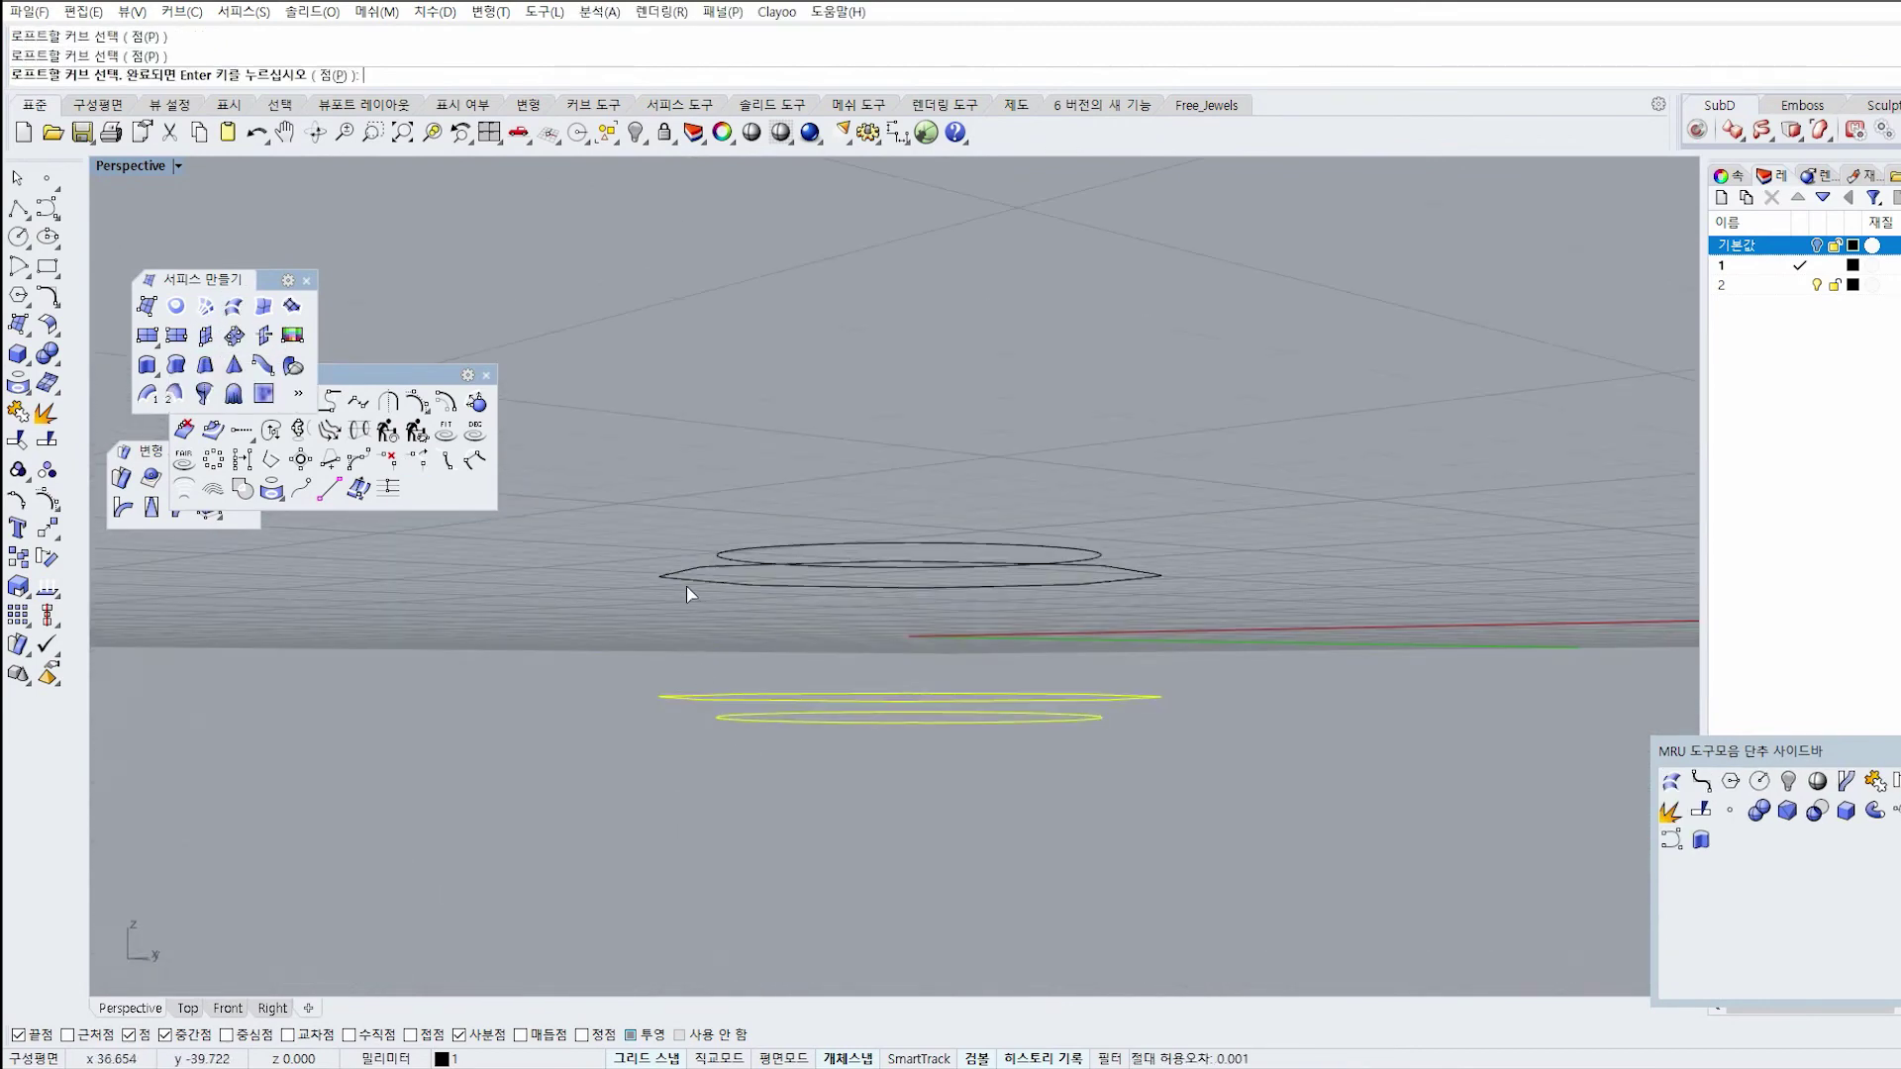
pyautogui.click(688, 574)
pyautogui.click(732, 553)
pyautogui.rightClick(730, 552)
# Move the loft seam points of the circles and octagons to line up along the X axis.
pyautogui.moveTo(730, 551); pyautogui.dragTo(896, 742, button='right')
pyautogui.scroll(5, 871, 802)
pyautogui.click(909, 638)
pyautogui.moveTo(825, 648); pyautogui.dragTo(848, 660, button='right')
pyautogui.click(842, 639)
pyautogui.click(876, 402)
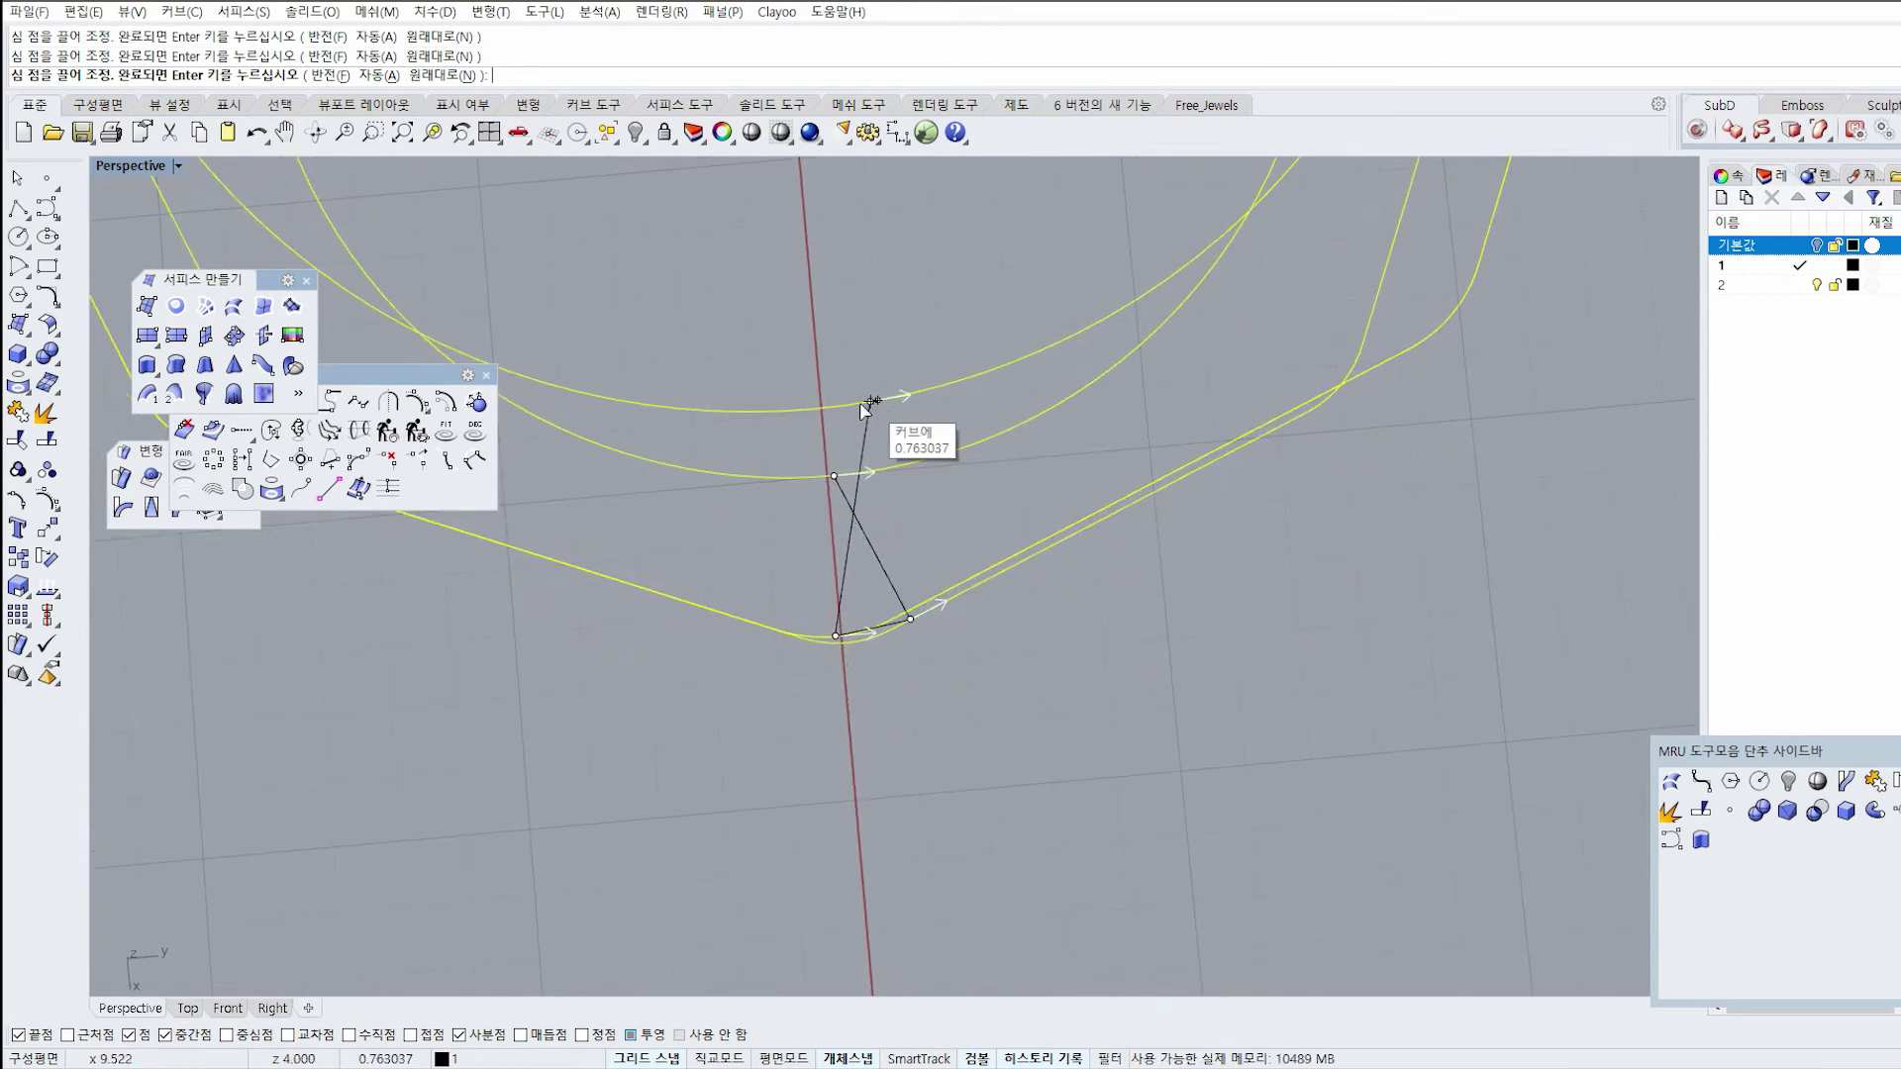
pyautogui.click(811, 411)
pyautogui.moveTo(854, 584); pyautogui.dragTo(860, 406, button='right')
pyautogui.keyDown('shift'); pyautogui.moveTo(930, 535); pyautogui.dragTo(947, 447, button='right'); pyautogui.keyUp('shift')
pyautogui.click(941, 704)
pyautogui.click(869, 724)
pyautogui.click(852, 655)
pyautogui.click(853, 656)
pyautogui.moveTo(897, 794); pyautogui.dragTo(867, 445, button='right')
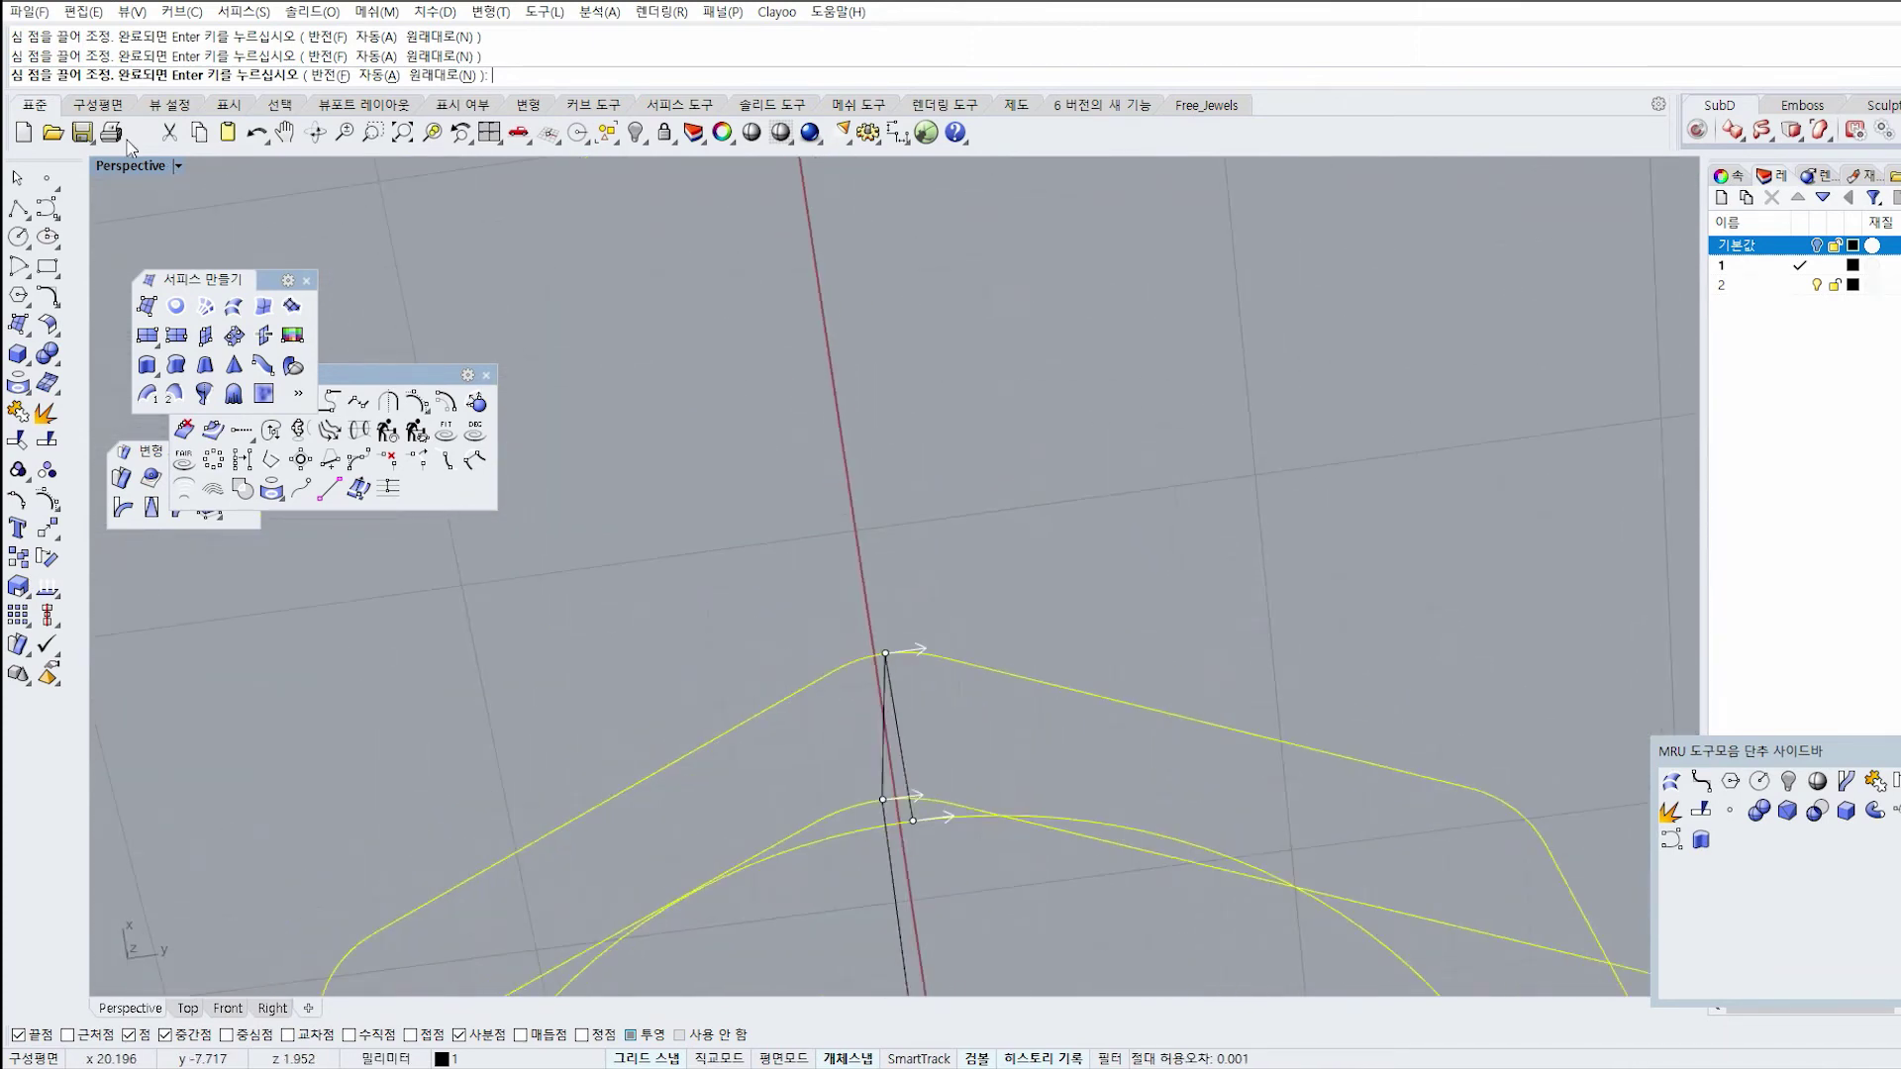
# Check the seam points in an enlarged Top view and accept their alignment.
pyautogui.doubleClick(120, 170)
pyautogui.doubleClick(113, 168)
pyautogui.scroll(15, 1254, 538)
pyautogui.scroll(-8, 1012, 521)
pyautogui.scroll(-2, 1014, 524)
pyautogui.doubleClick(114, 169)
pyautogui.rightClick(1154, 326)
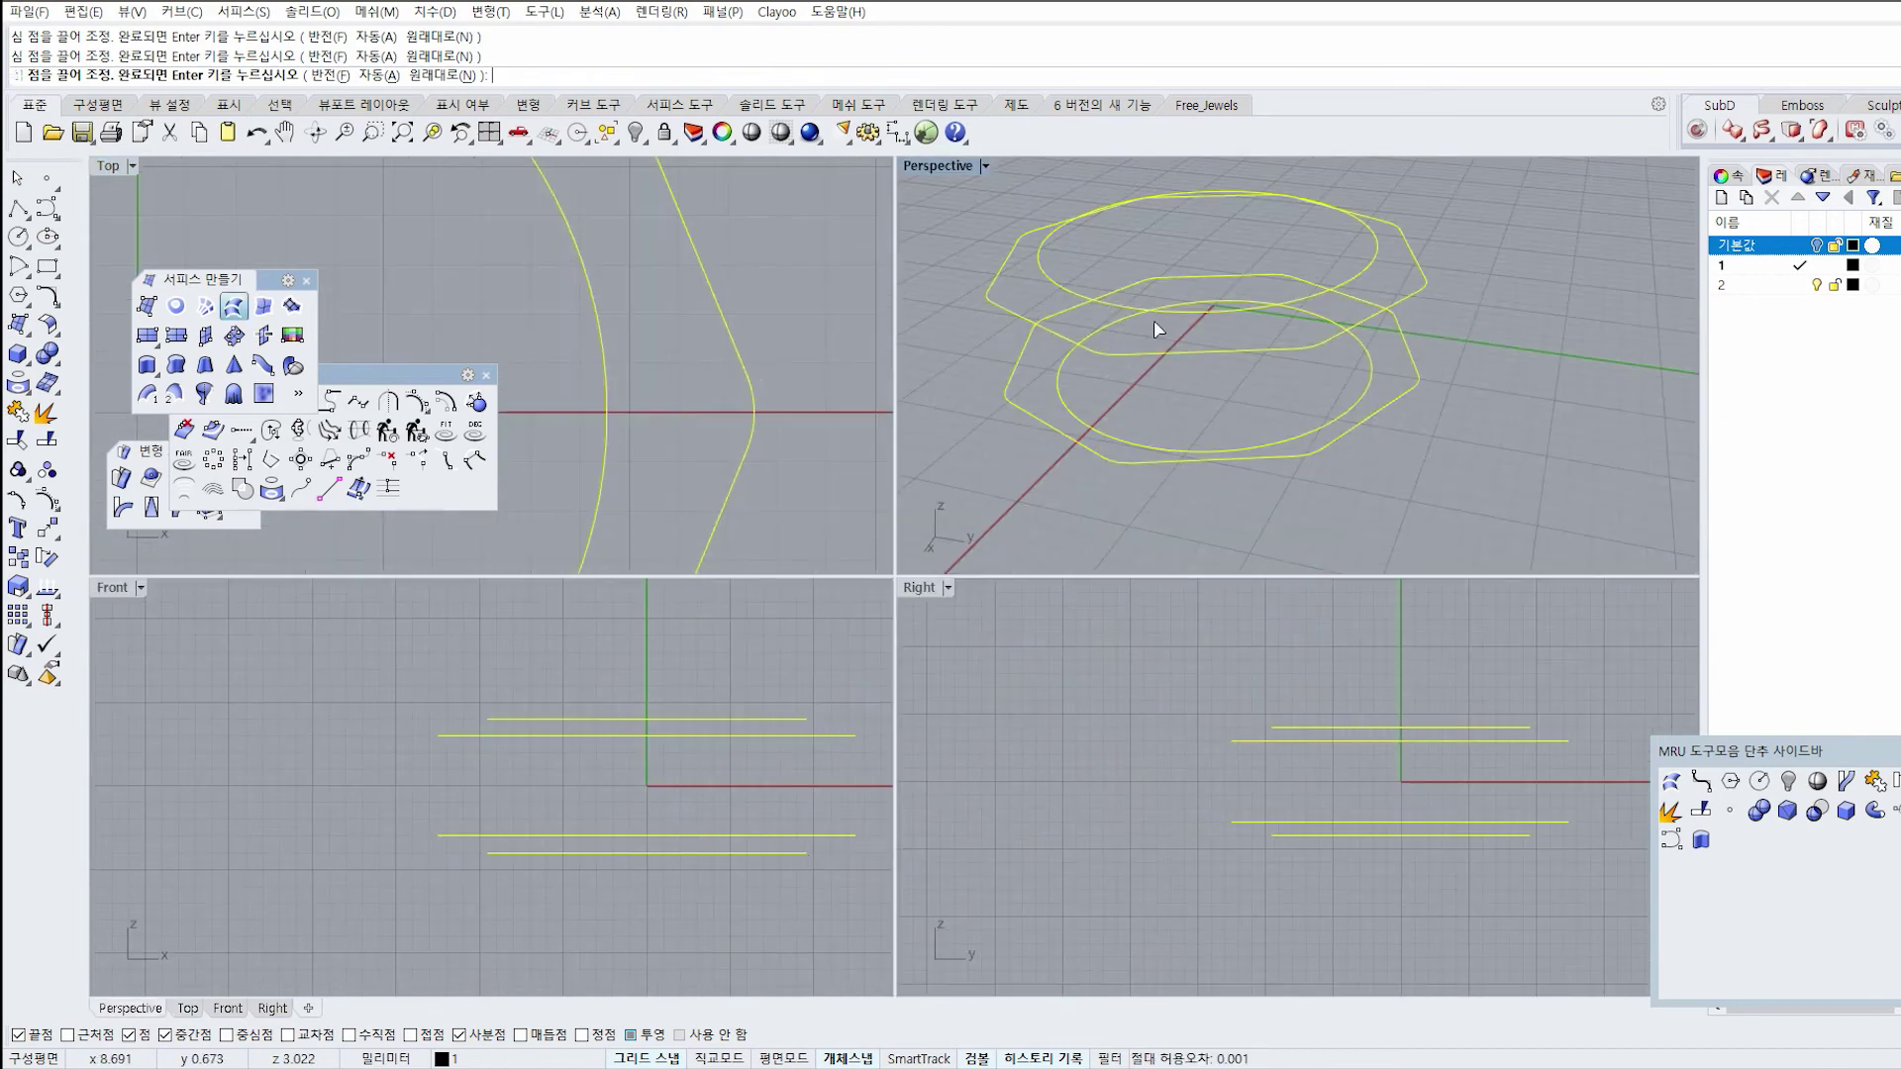
# Preview the loft with the Loose, Tight, Straight sections and Uniform styles.
pyautogui.moveTo(863, 269); pyautogui.dragTo(776, 232)
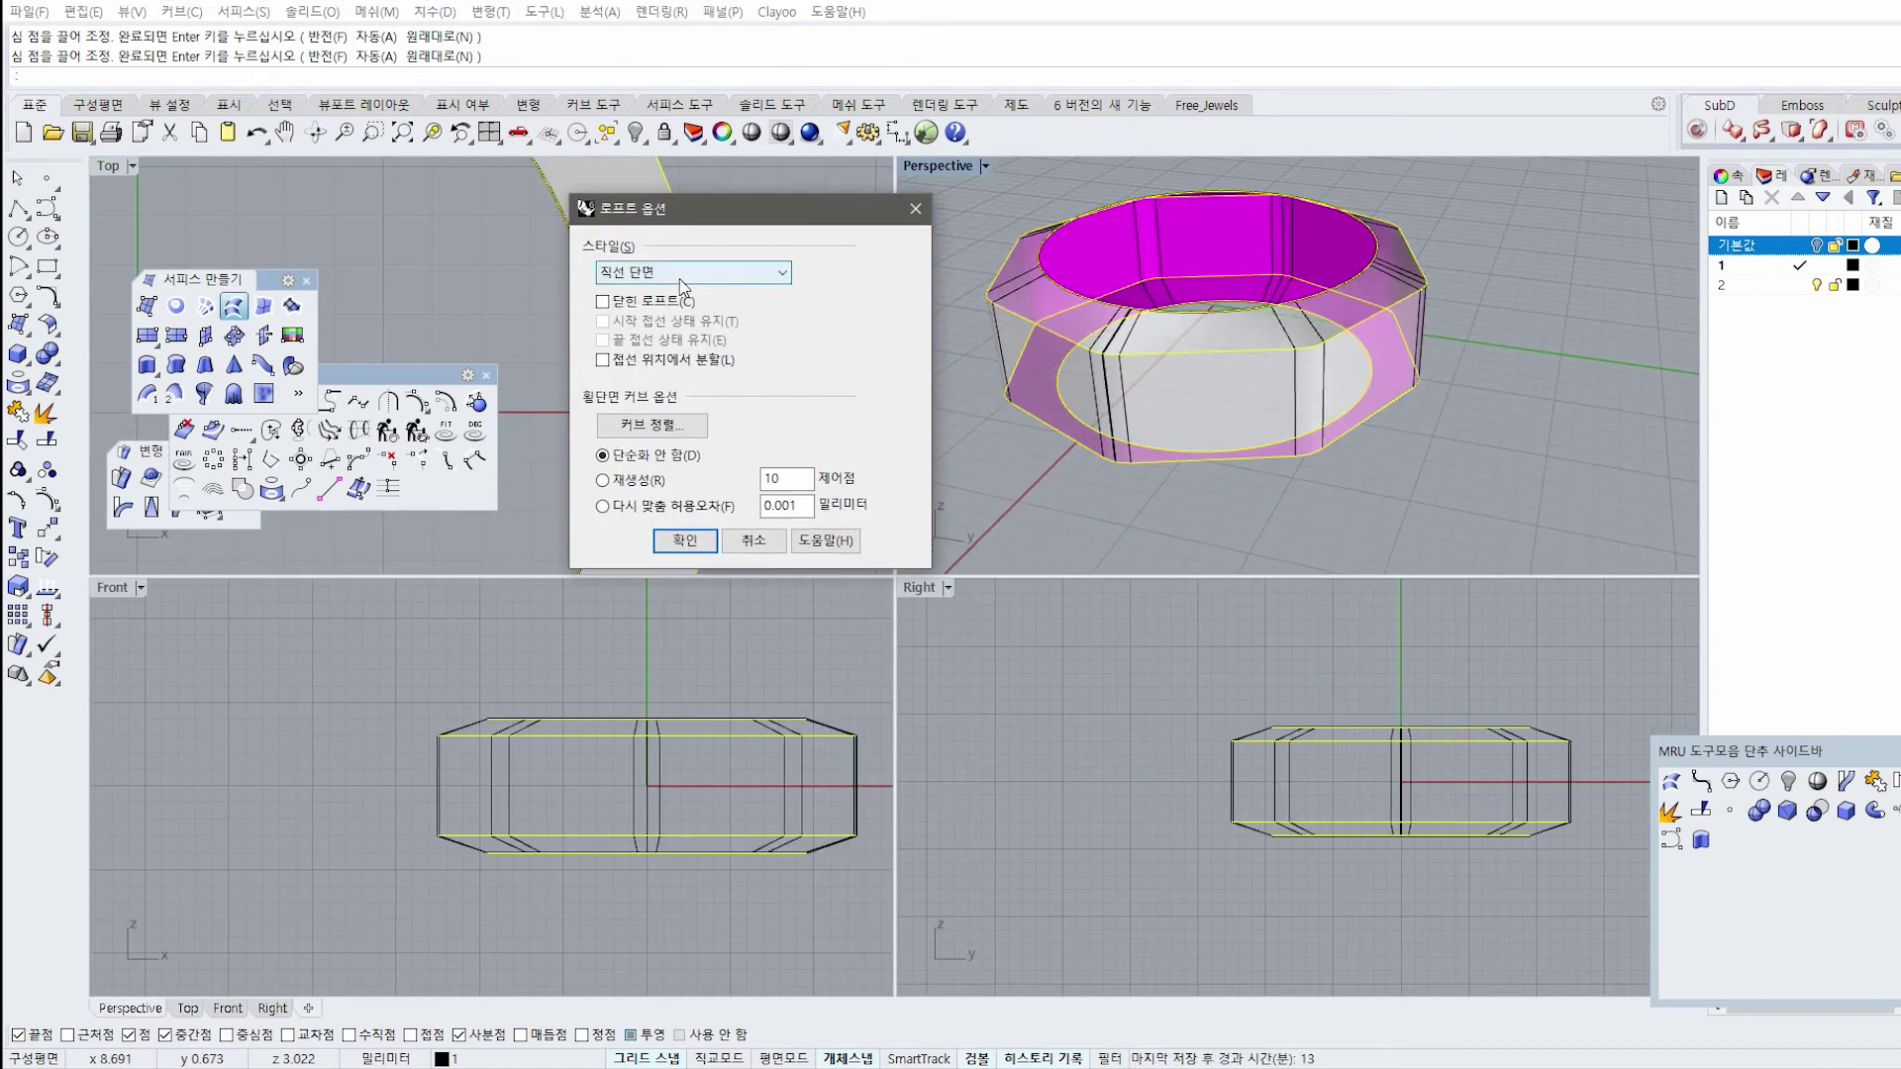
pyautogui.click(693, 273)
pyautogui.click(679, 310)
pyautogui.moveTo(1200, 386); pyautogui.dragTo(1443, 358, button='right')
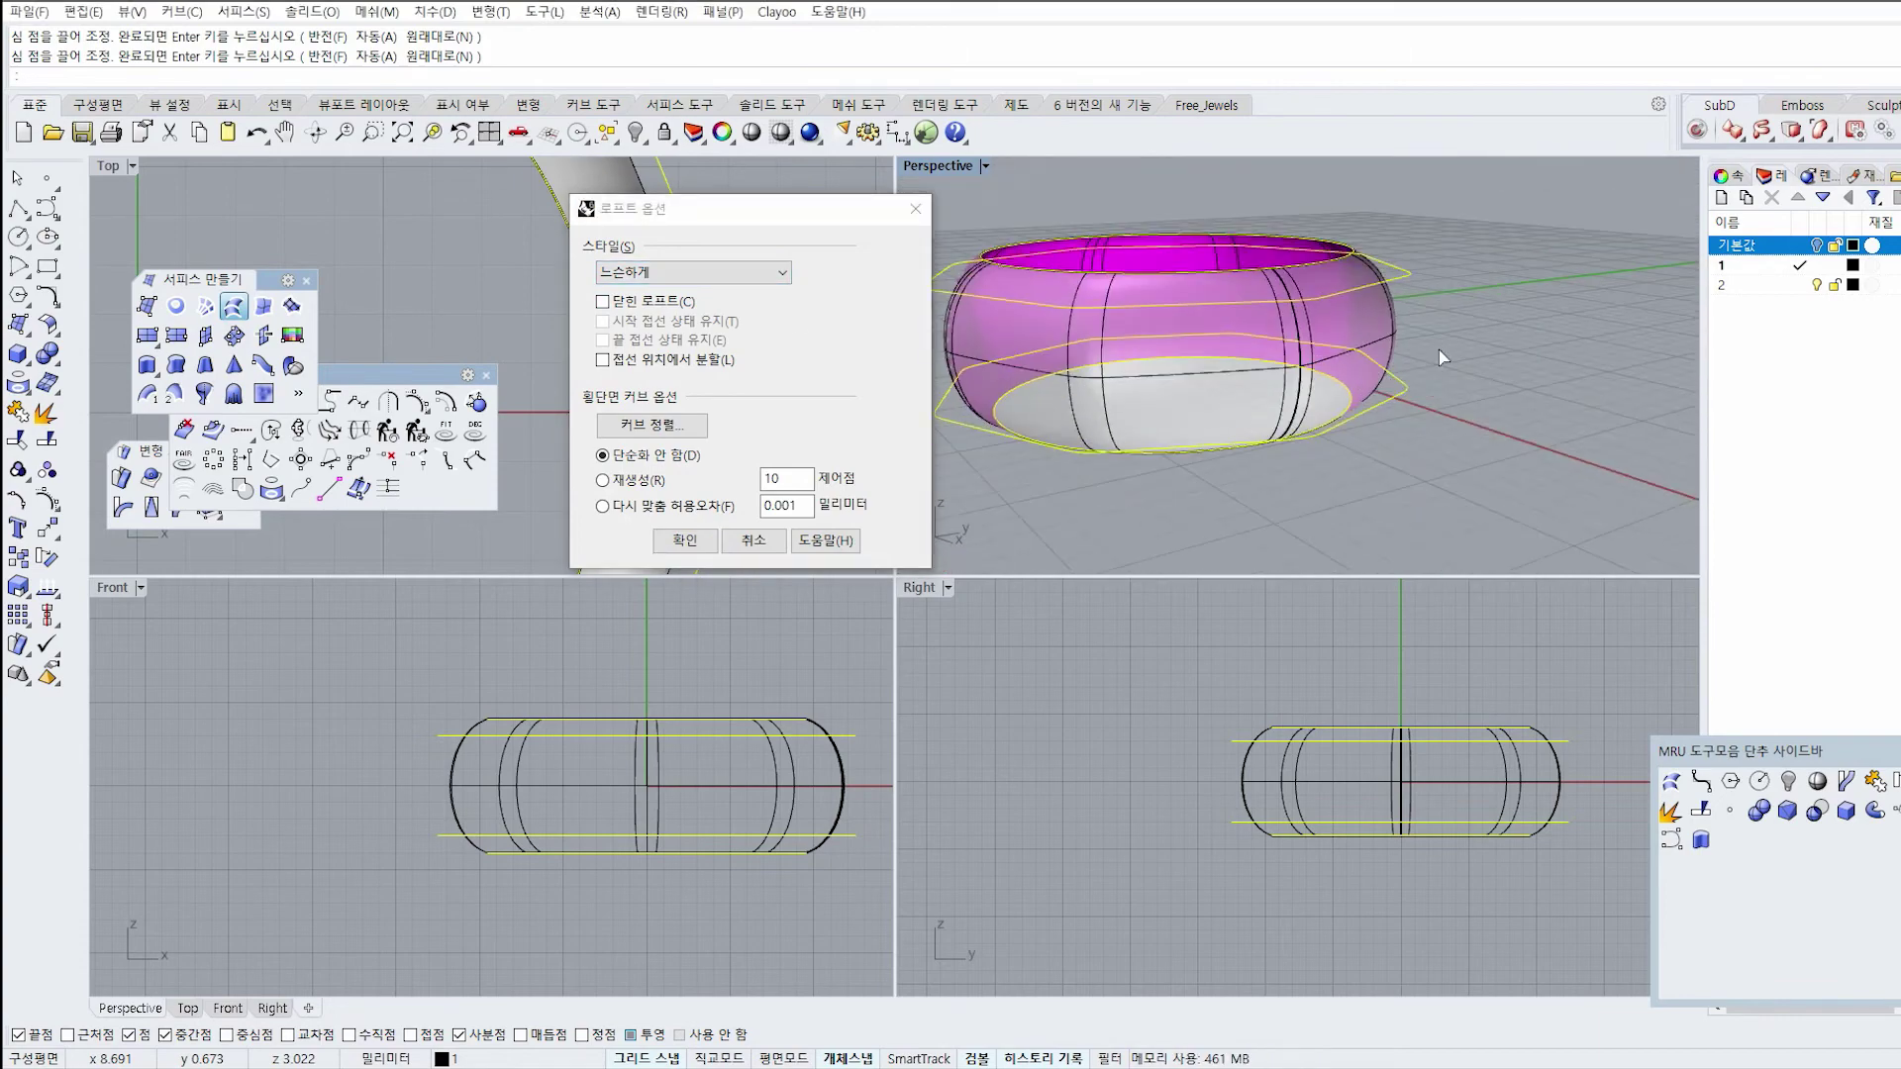
pyautogui.click(756, 272)
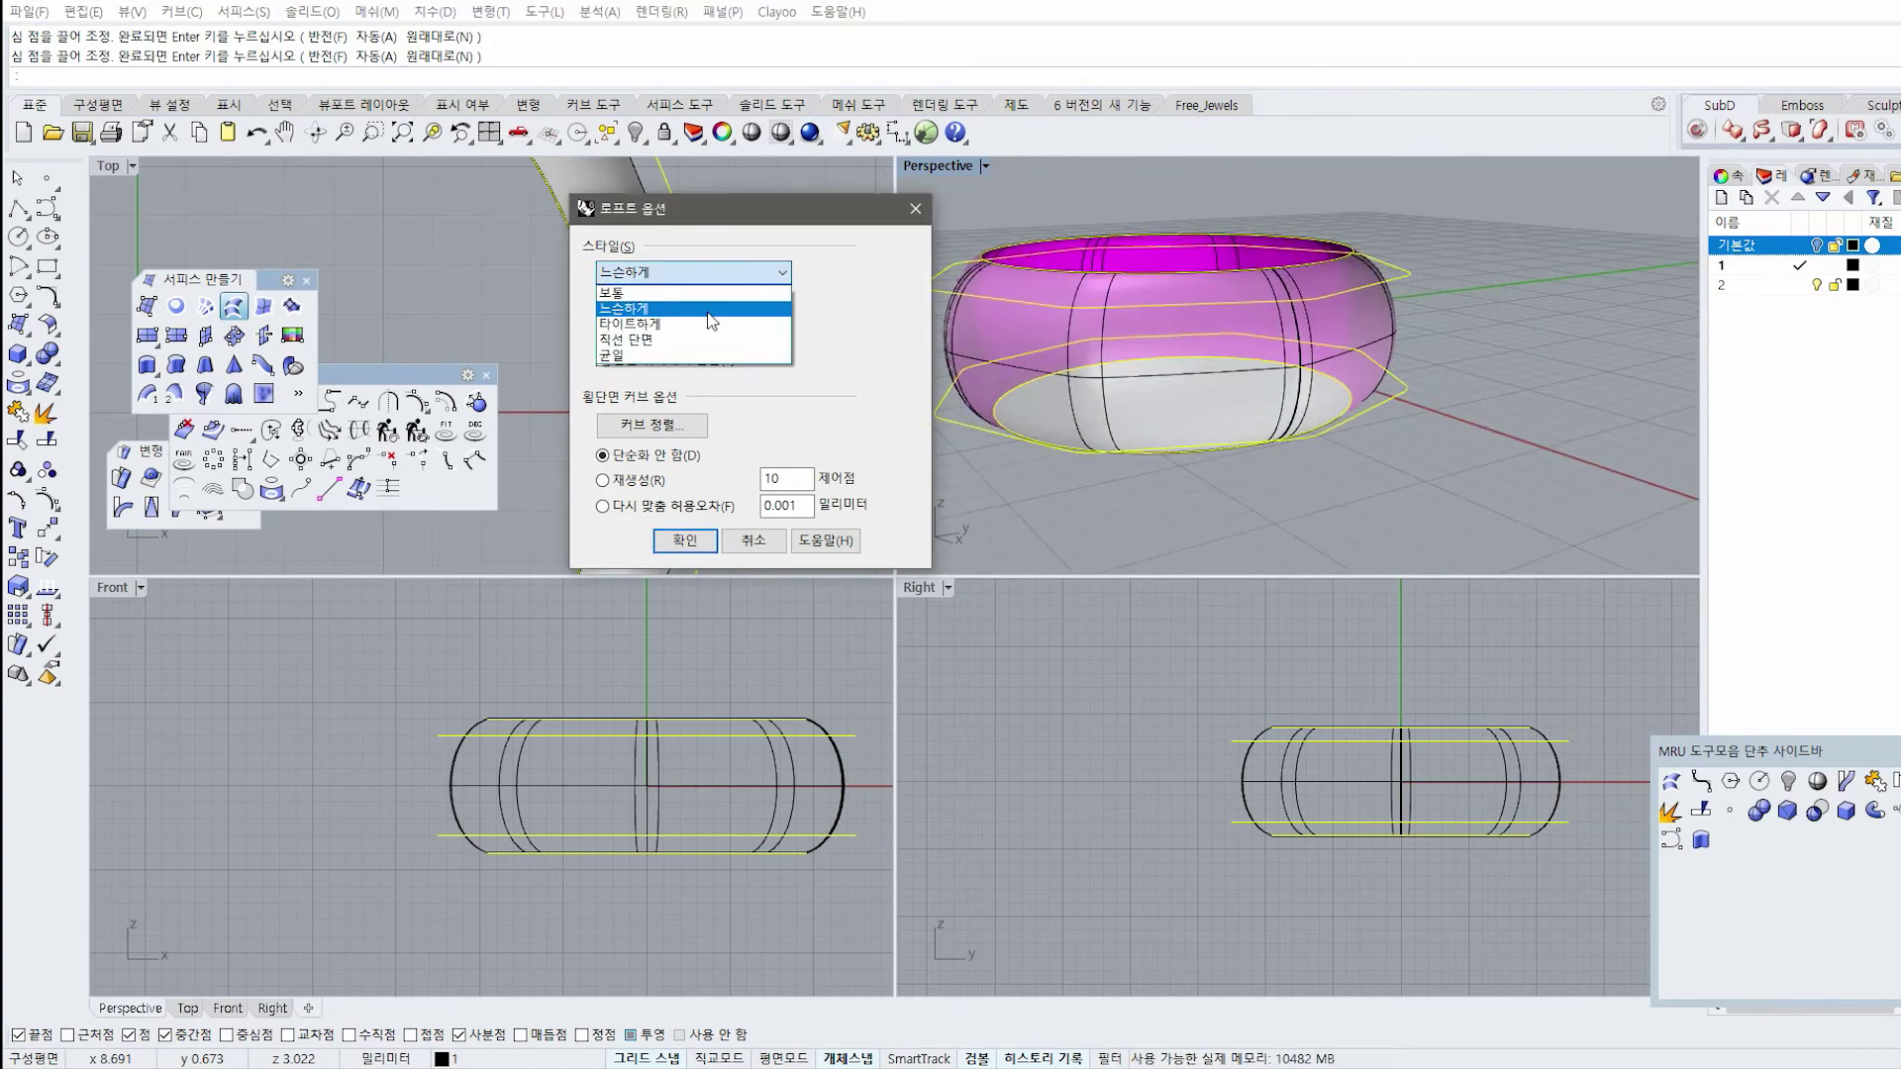
pyautogui.click(704, 324)
pyautogui.click(693, 272)
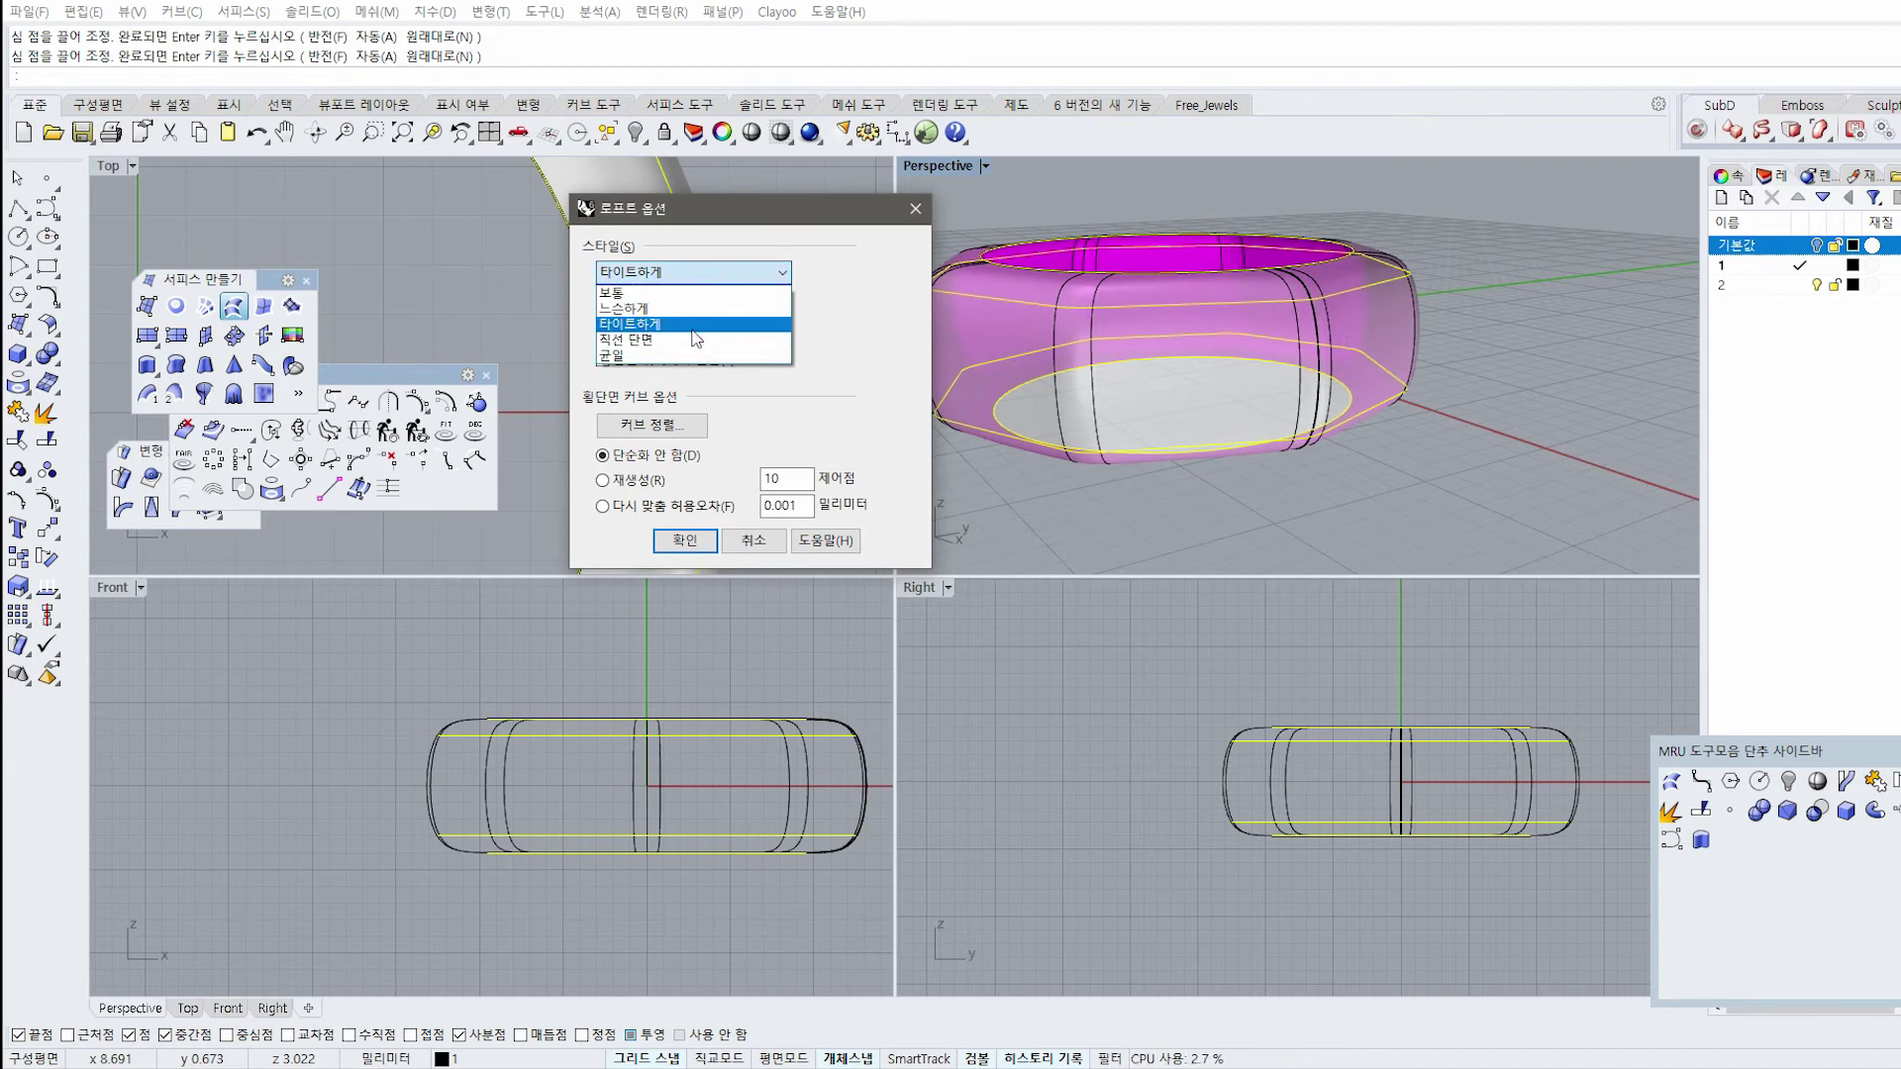
pyautogui.click(633, 339)
pyautogui.moveTo(1297, 375); pyautogui.dragTo(1364, 315, button='right')
pyautogui.click(650, 277)
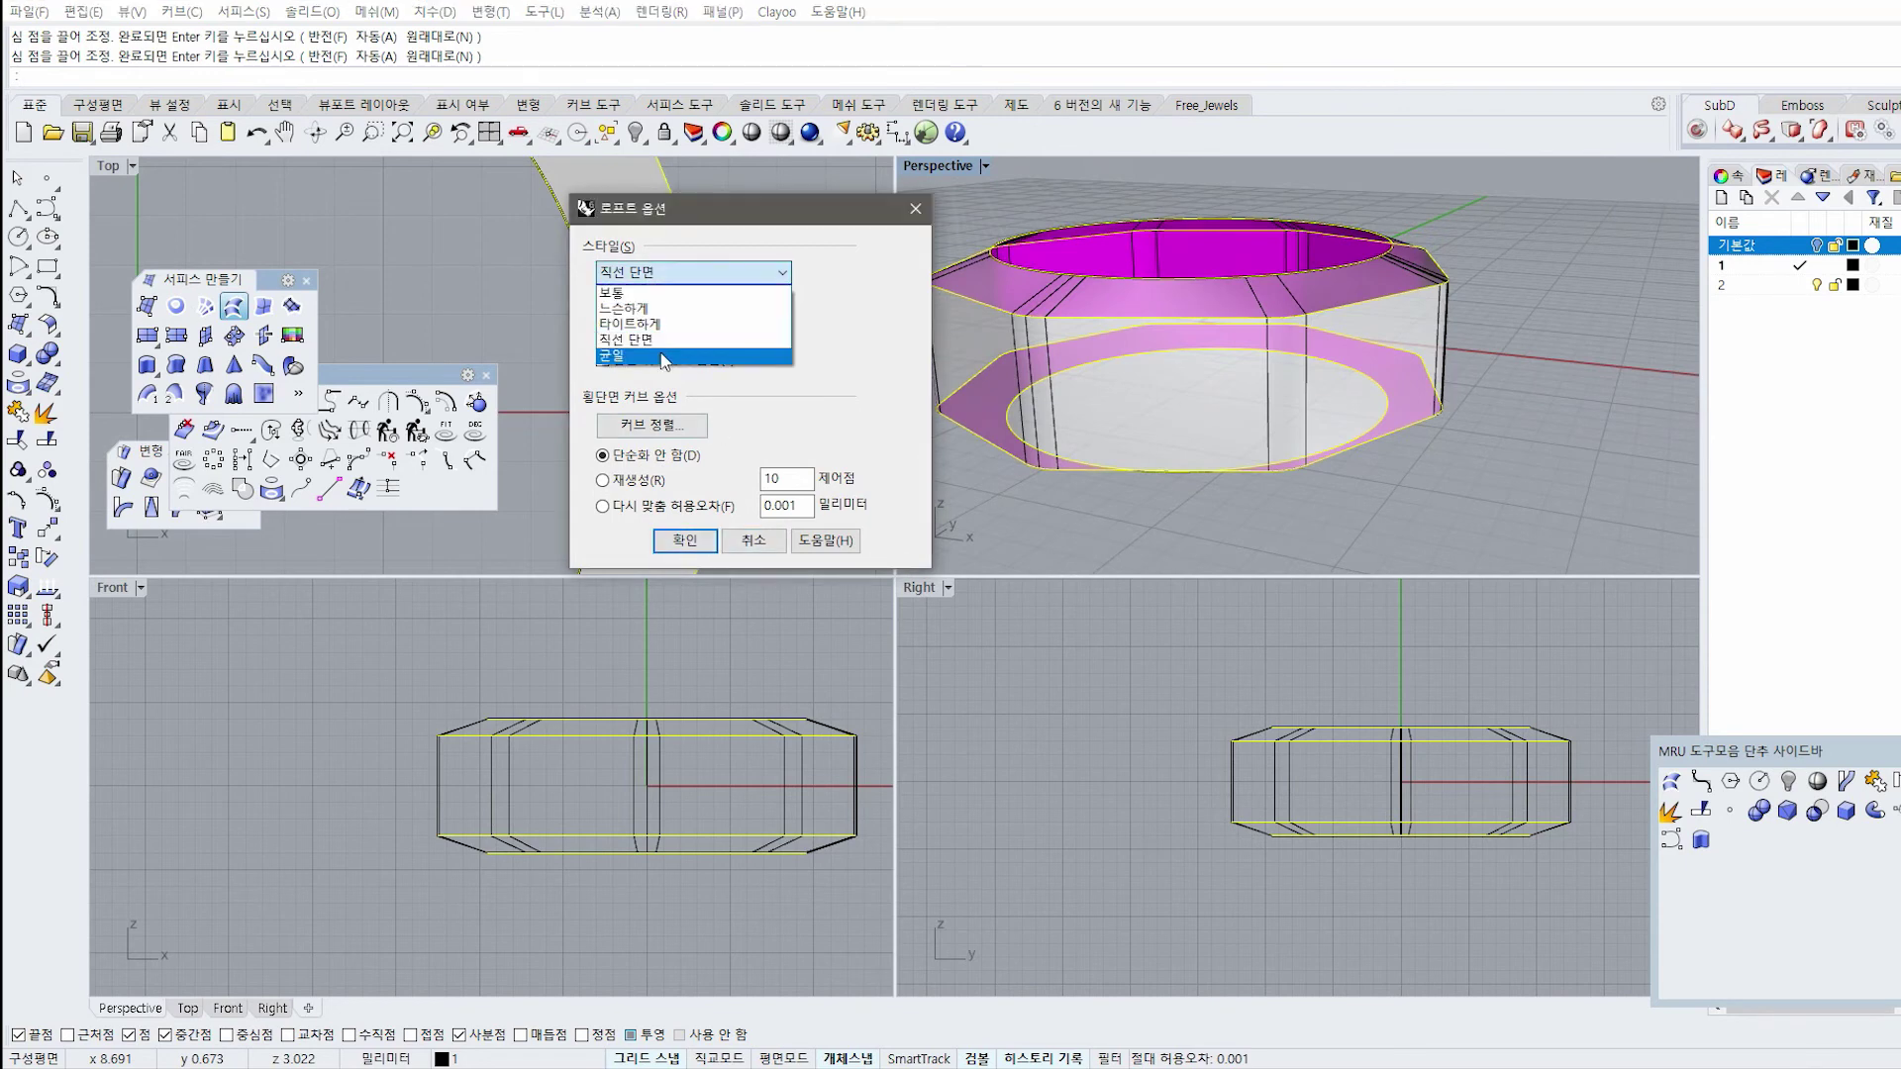
pyautogui.click(662, 355)
# Create the outer ring loft with the Straight sections style.
pyautogui.click(697, 273)
pyautogui.click(704, 339)
pyautogui.moveTo(1312, 485); pyautogui.dragTo(1212, 539, button='right')
pyautogui.click(685, 539)
pyautogui.moveTo(1476, 451); pyautogui.dragTo(1236, 315, button='right')
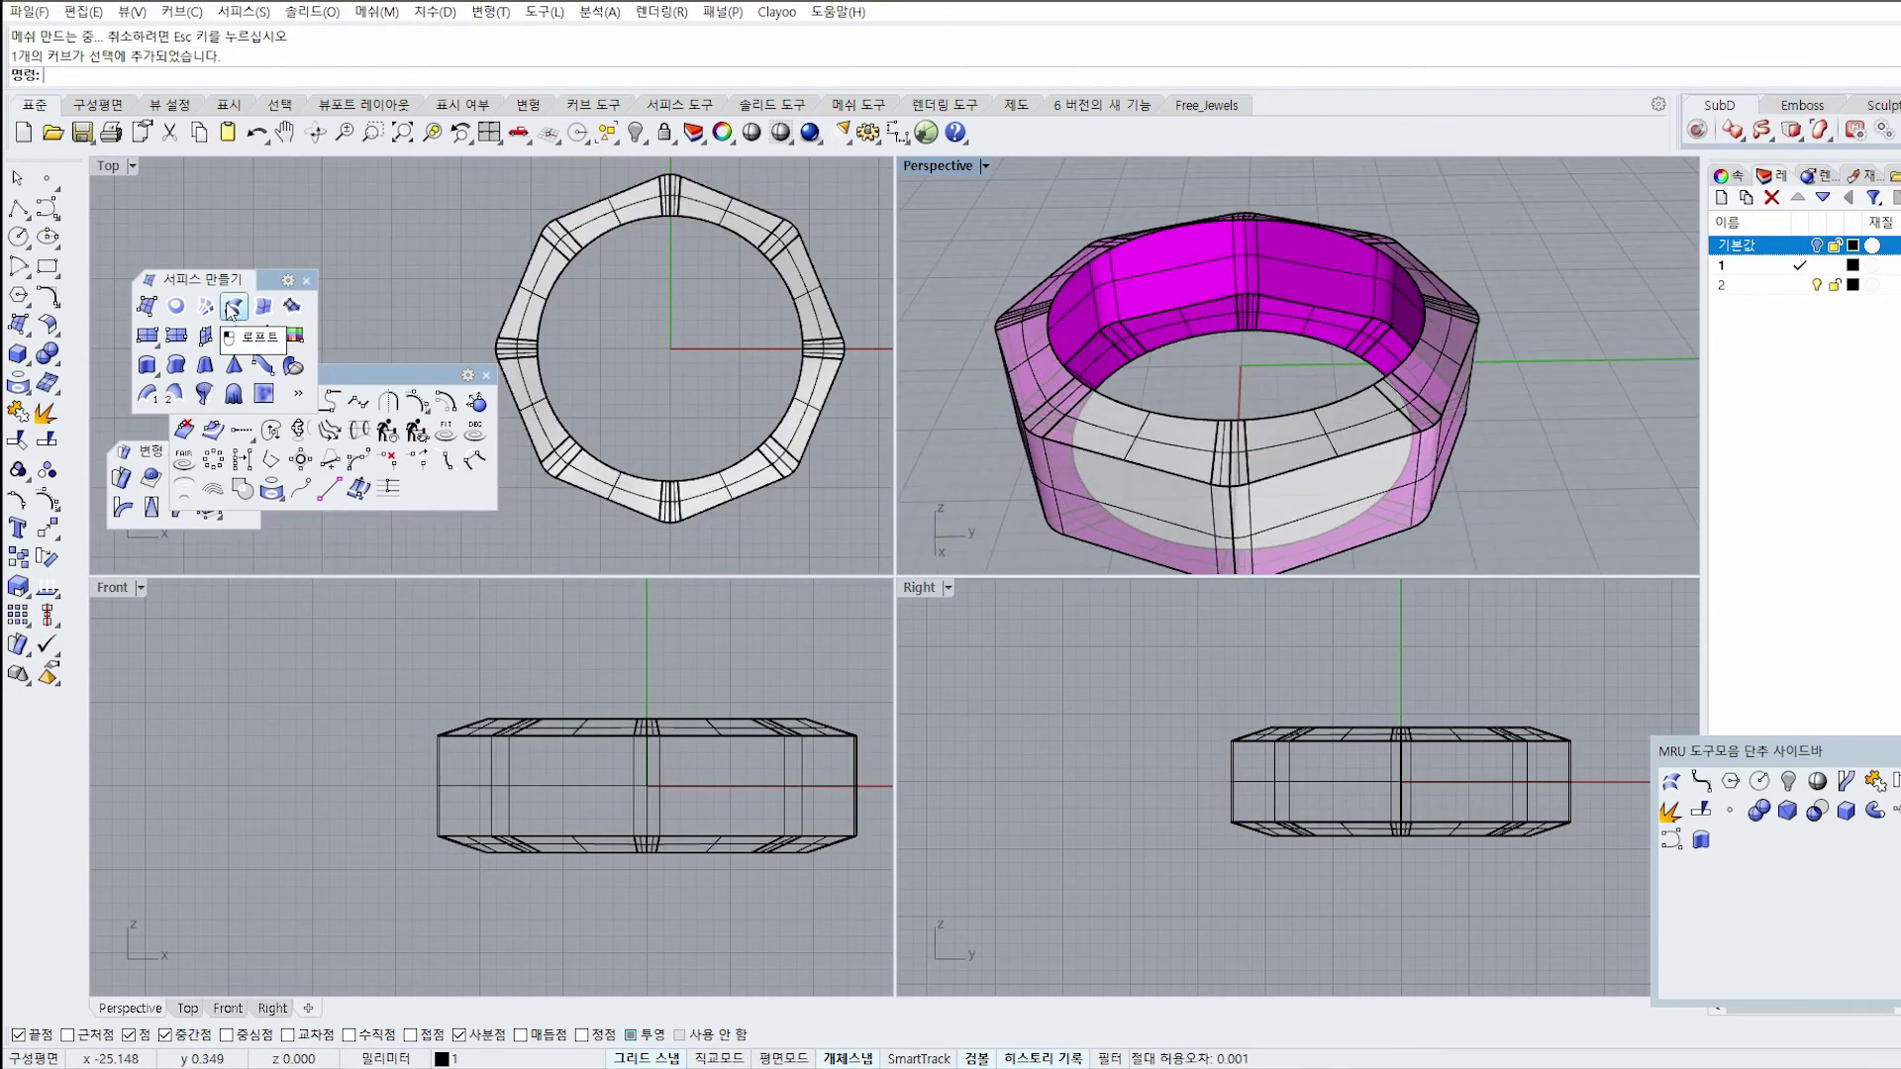
# Loft the ring's inner wall between the upper and lower inner circles.
pyautogui.click(233, 310)
pyautogui.click(1071, 283)
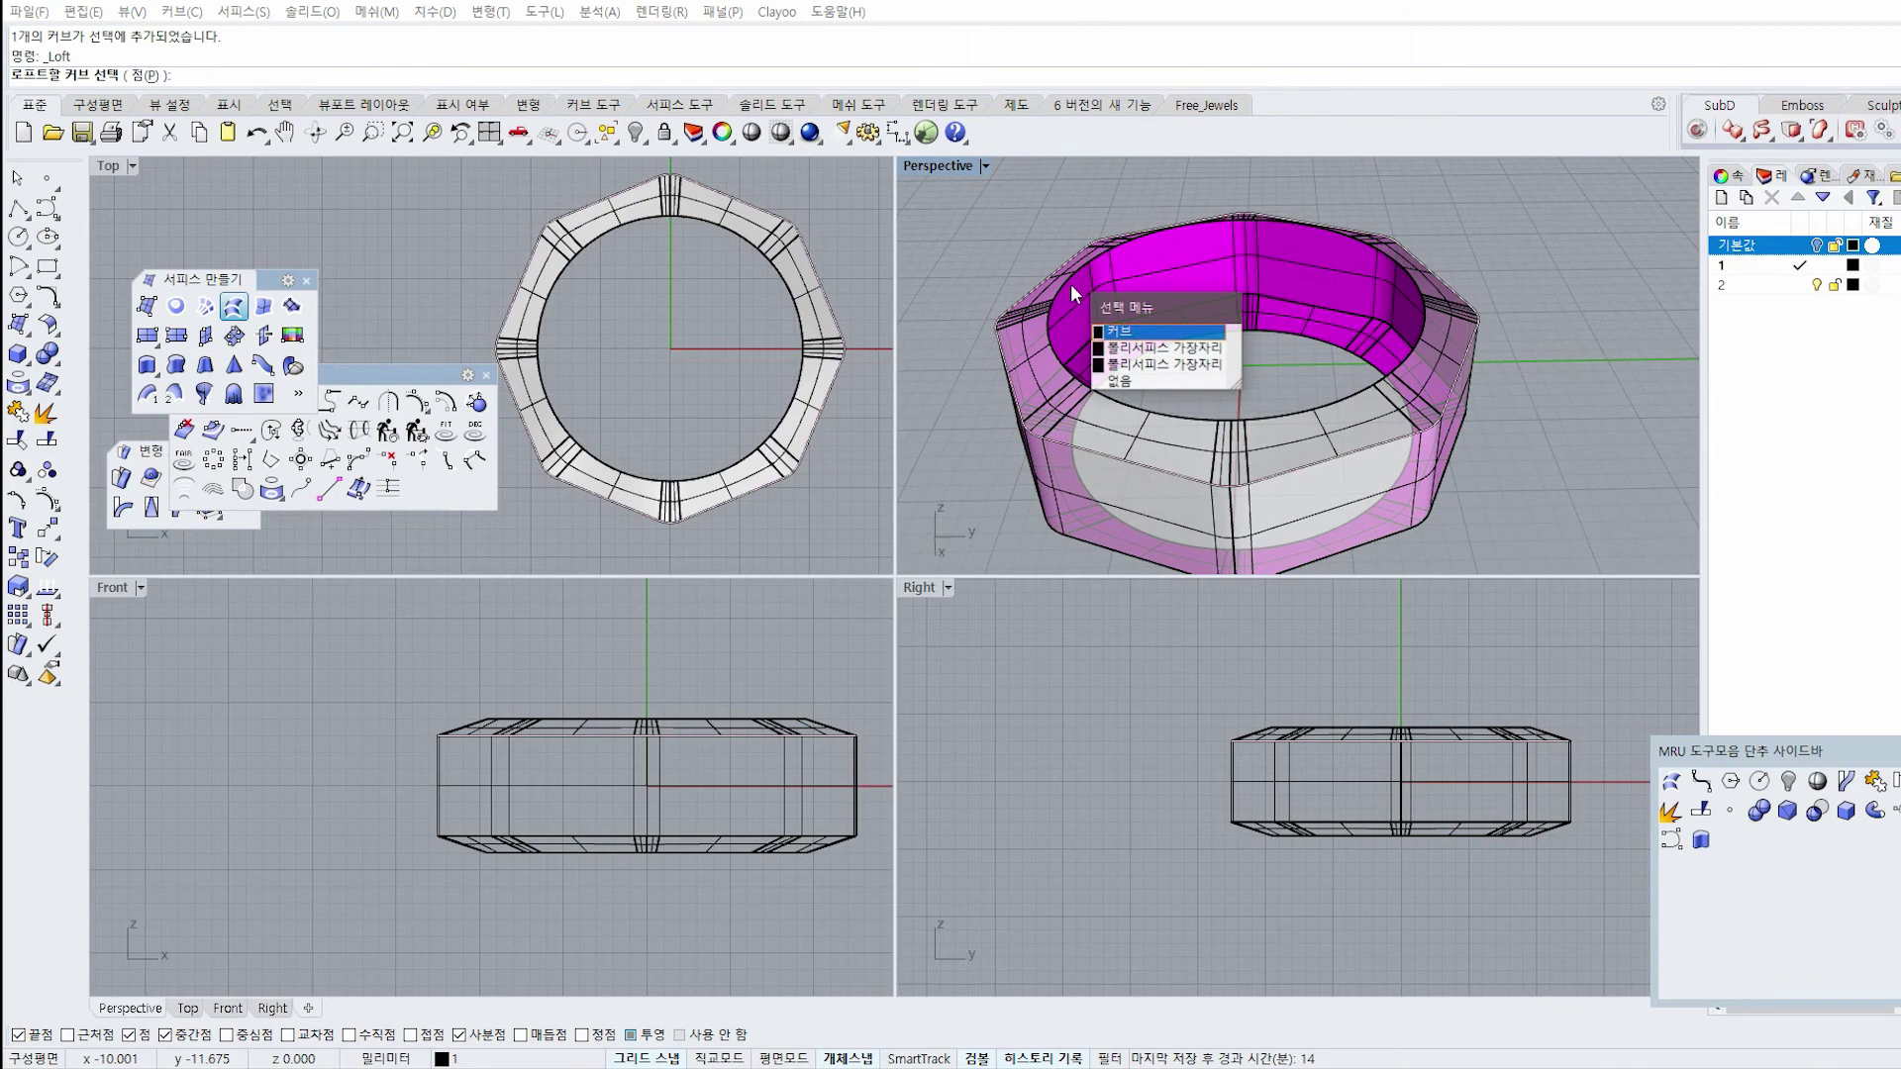
pyautogui.click(1133, 340)
pyautogui.scroll(4, 1144, 355)
pyautogui.click(1146, 359)
pyautogui.click(1214, 414)
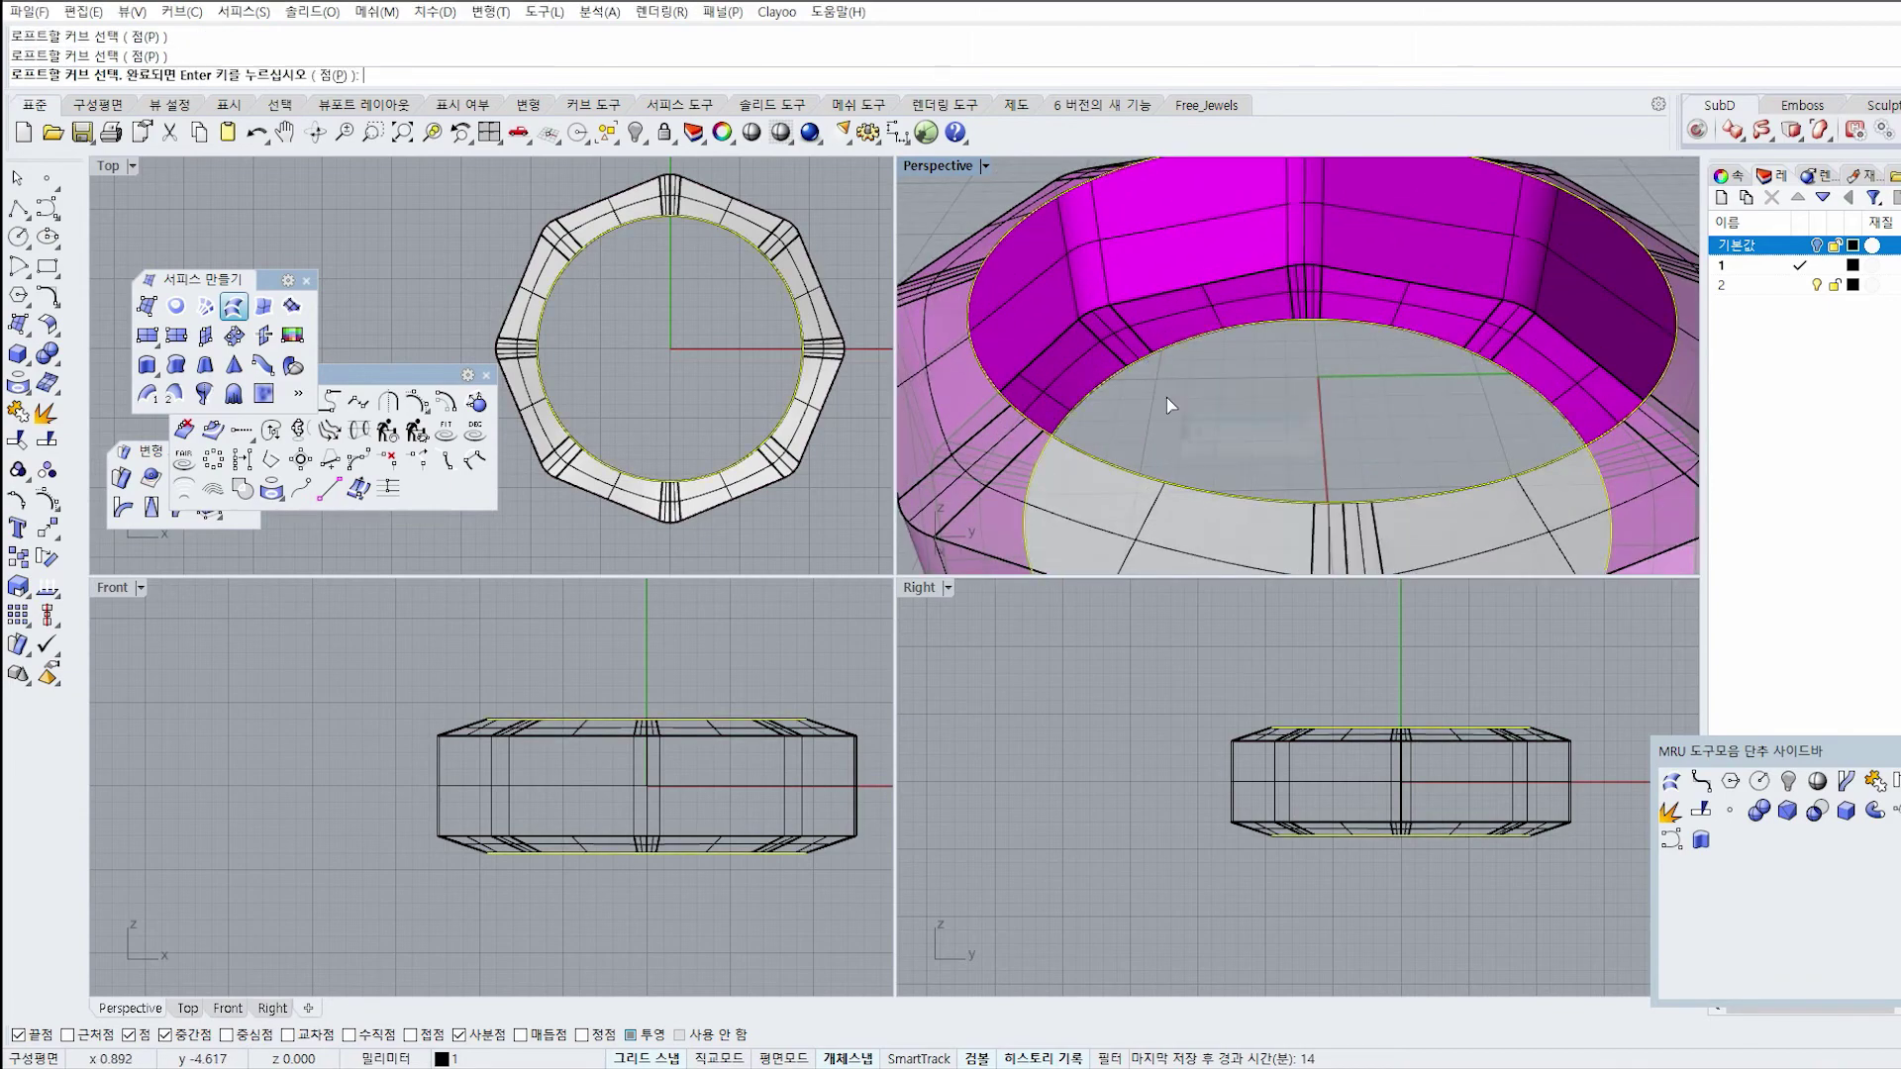
pyautogui.keyDown('shift'); pyautogui.moveTo(1167, 394); pyautogui.dragTo(1220, 386, button='right'); pyautogui.keyUp('shift')
pyautogui.scroll(-4, 1223, 394)
pyautogui.press('Return')
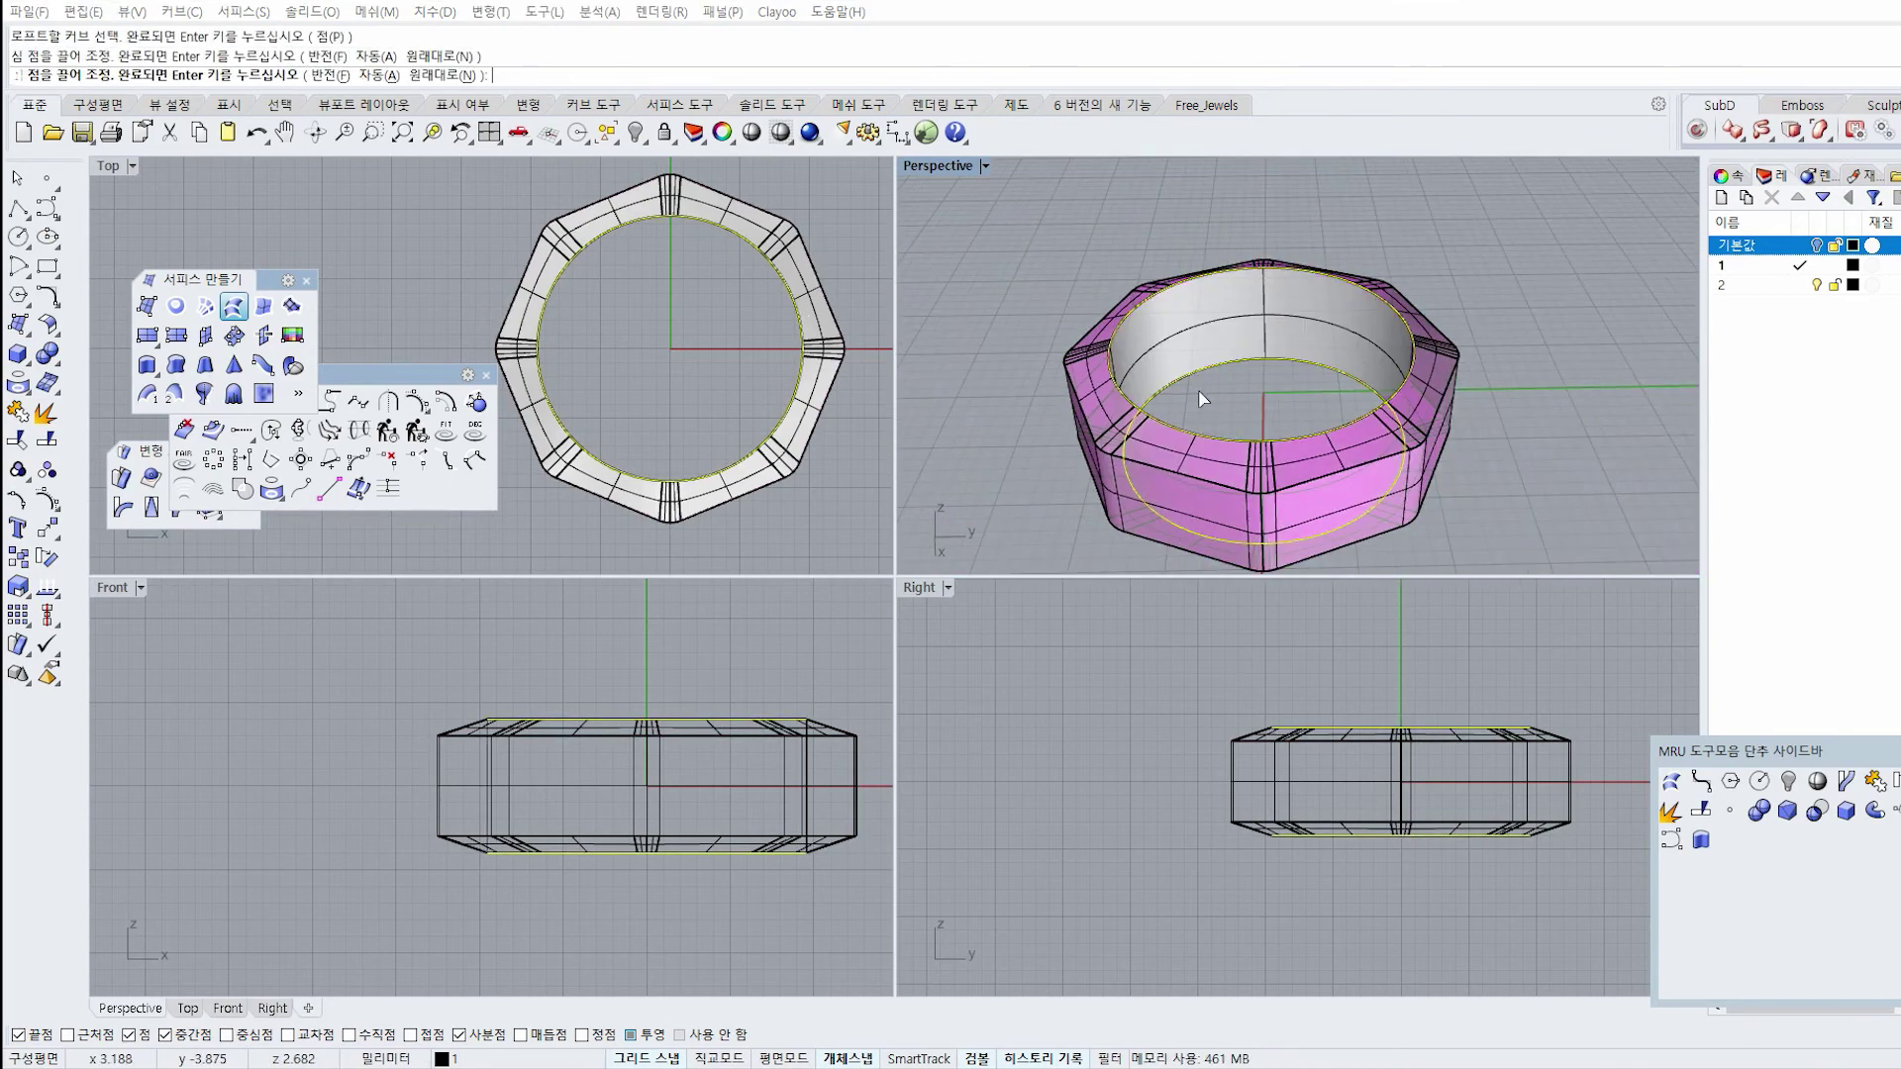
pyautogui.press('Return')
pyautogui.press('Return')
pyautogui.moveTo(1188, 427); pyautogui.dragTo(1386, 299, button='right')
# Join the outer ring surface and the inner wall into one closed solid.
pyautogui.hotkey('ctrl', 'a')
pyautogui.press('Escape')
pyautogui.click(1280, 315)
pyautogui.rightClick(1416, 399)
pyautogui.moveTo(1213, 386); pyautogui.dragTo(1247, 402, button='right')
pyautogui.hotkey('ctrl', 'a')
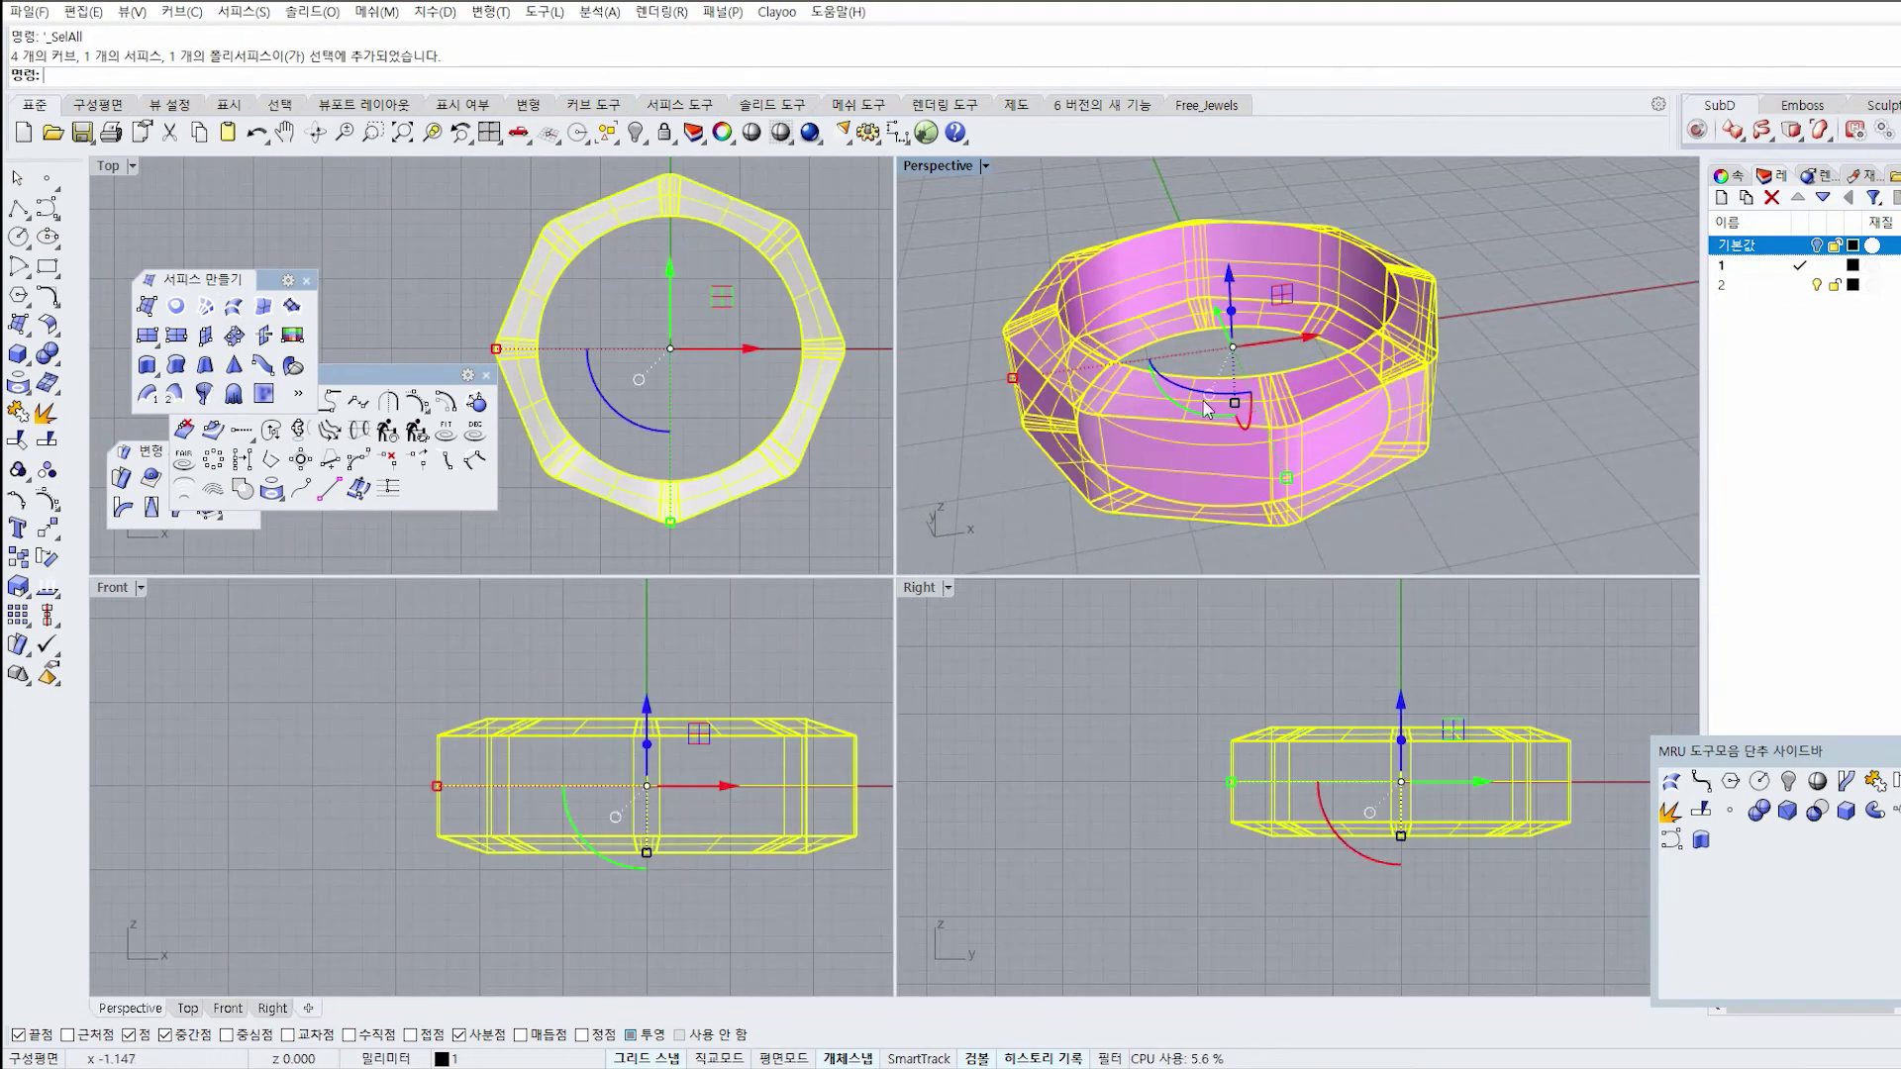
pyautogui.click(16, 420)
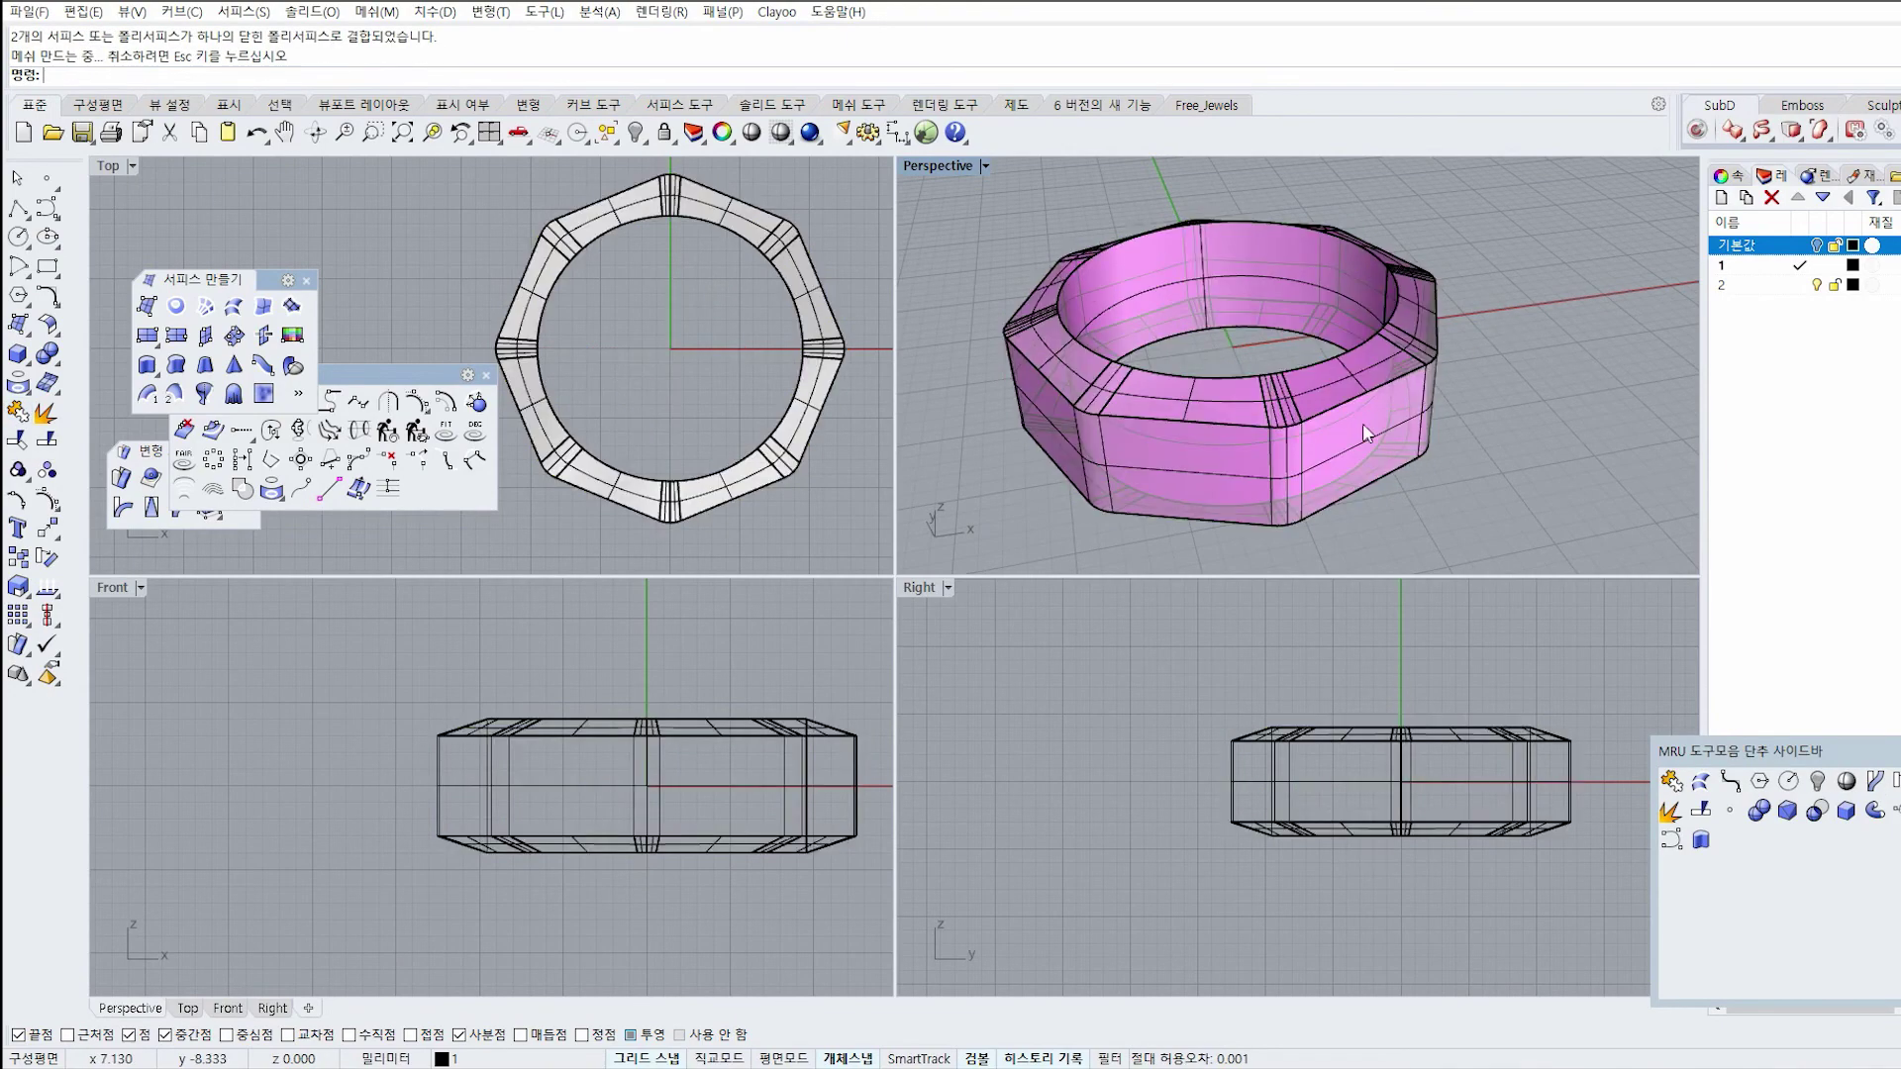
# Fillet the upper and lower inner circular edges of the ring with a radius of 1.
pyautogui.moveTo(1532, 382); pyautogui.dragTo(564, 478, button='right')
pyautogui.click(56, 363)
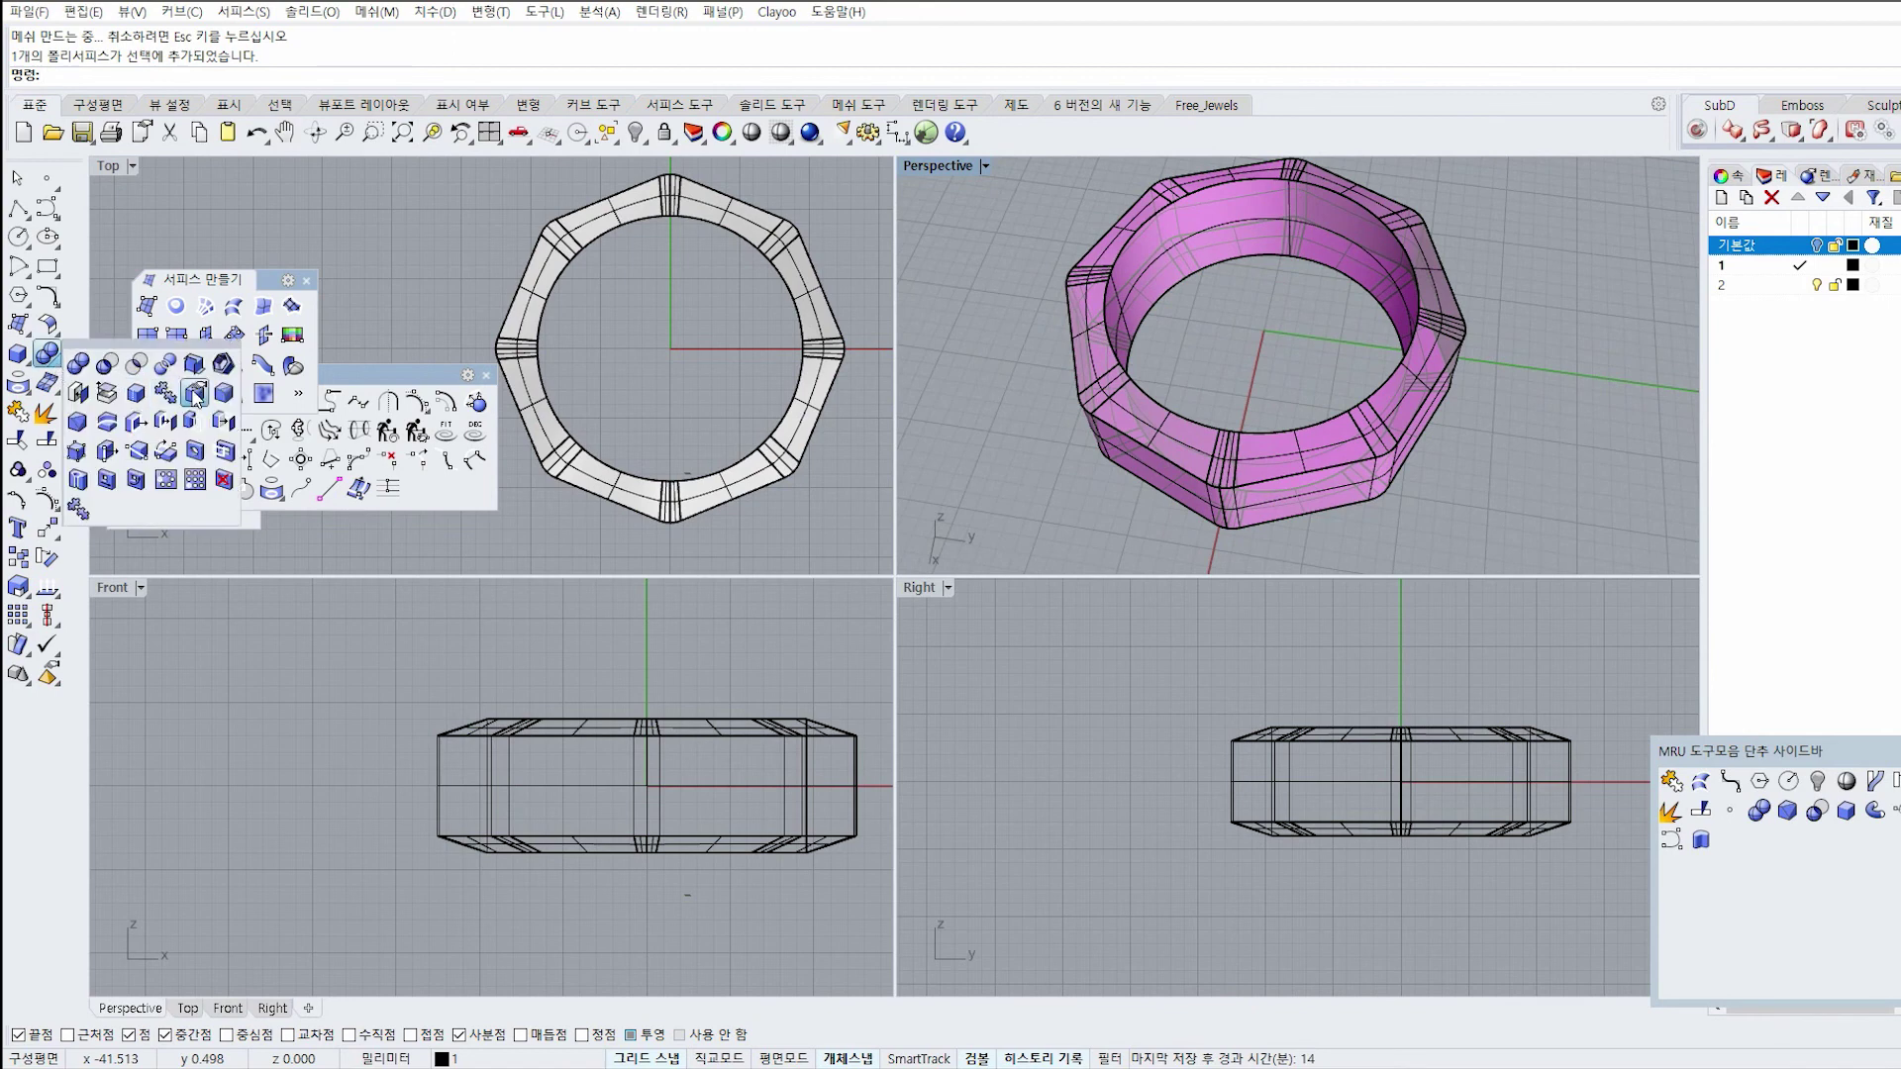
pyautogui.click(225, 394)
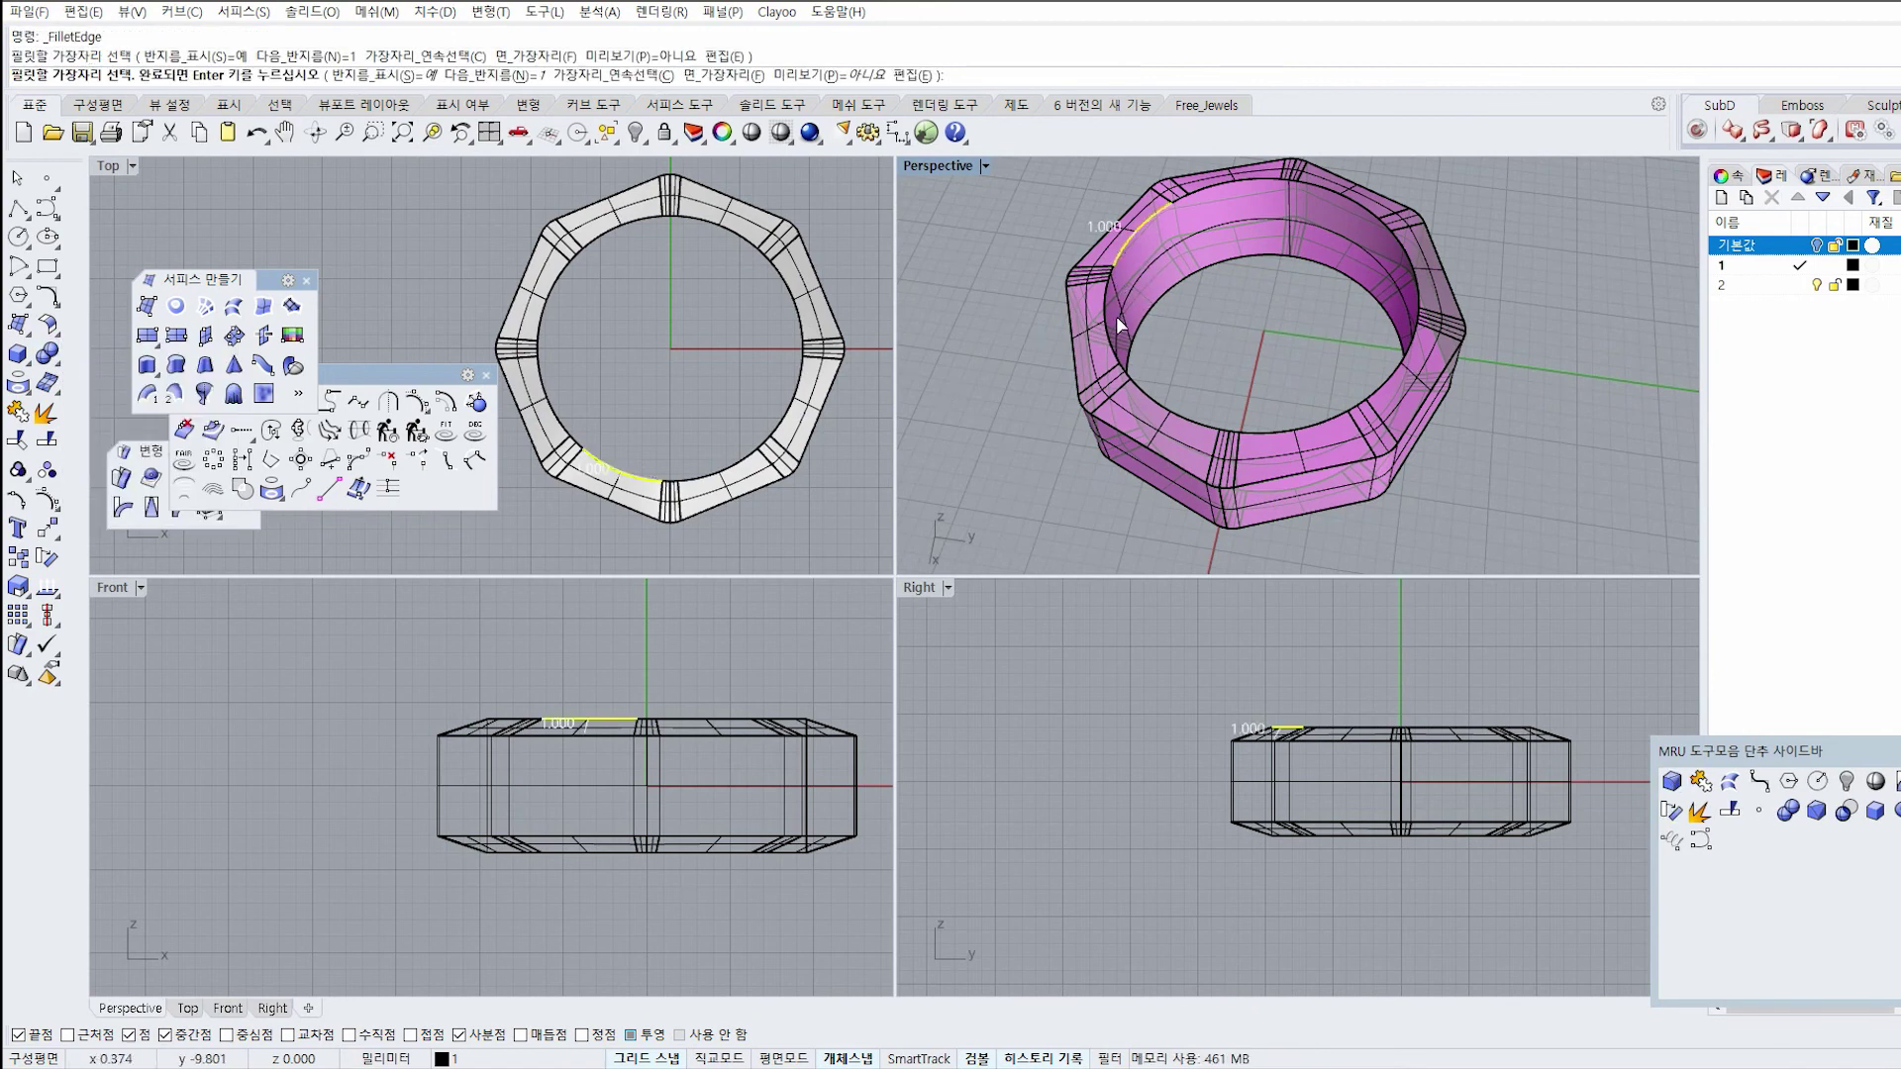
pyautogui.moveTo(426, 658); pyautogui.dragTo(881, 731)
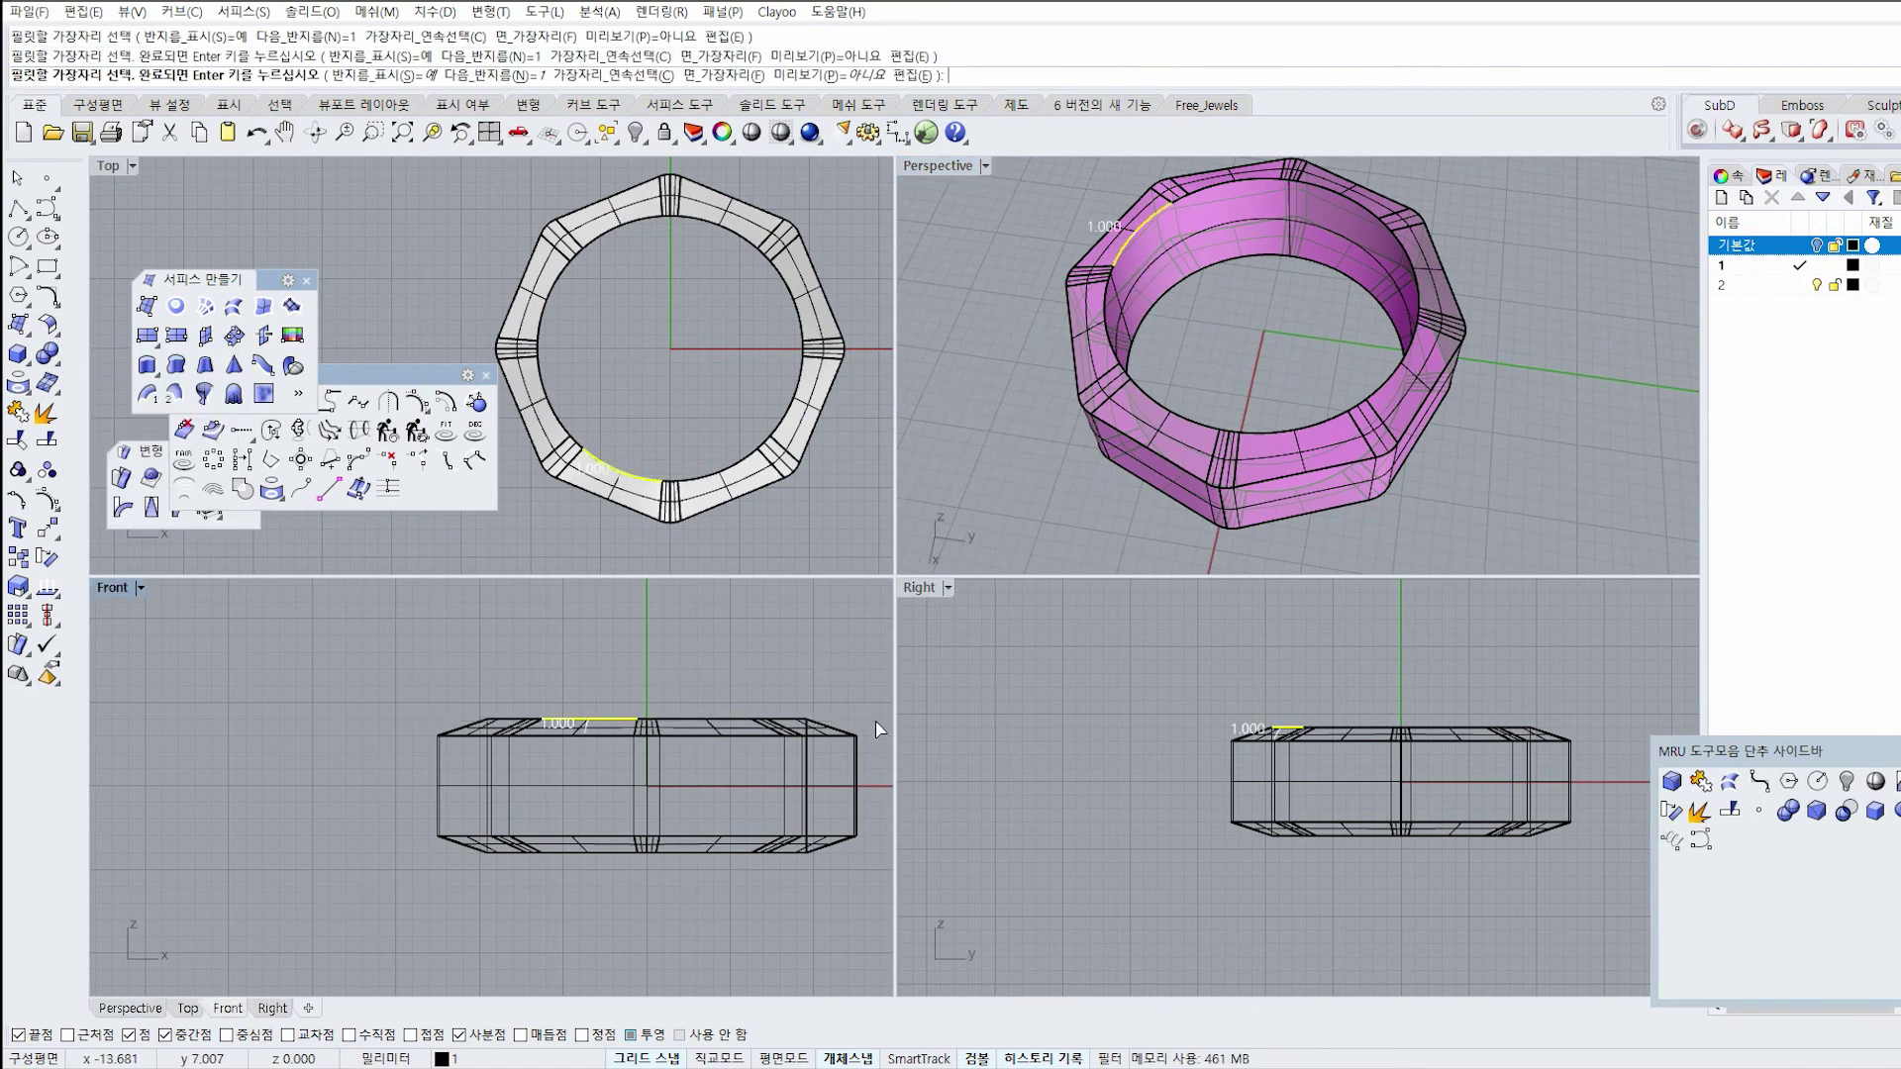
pyautogui.moveTo(677, 879); pyautogui.dragTo(796, 847)
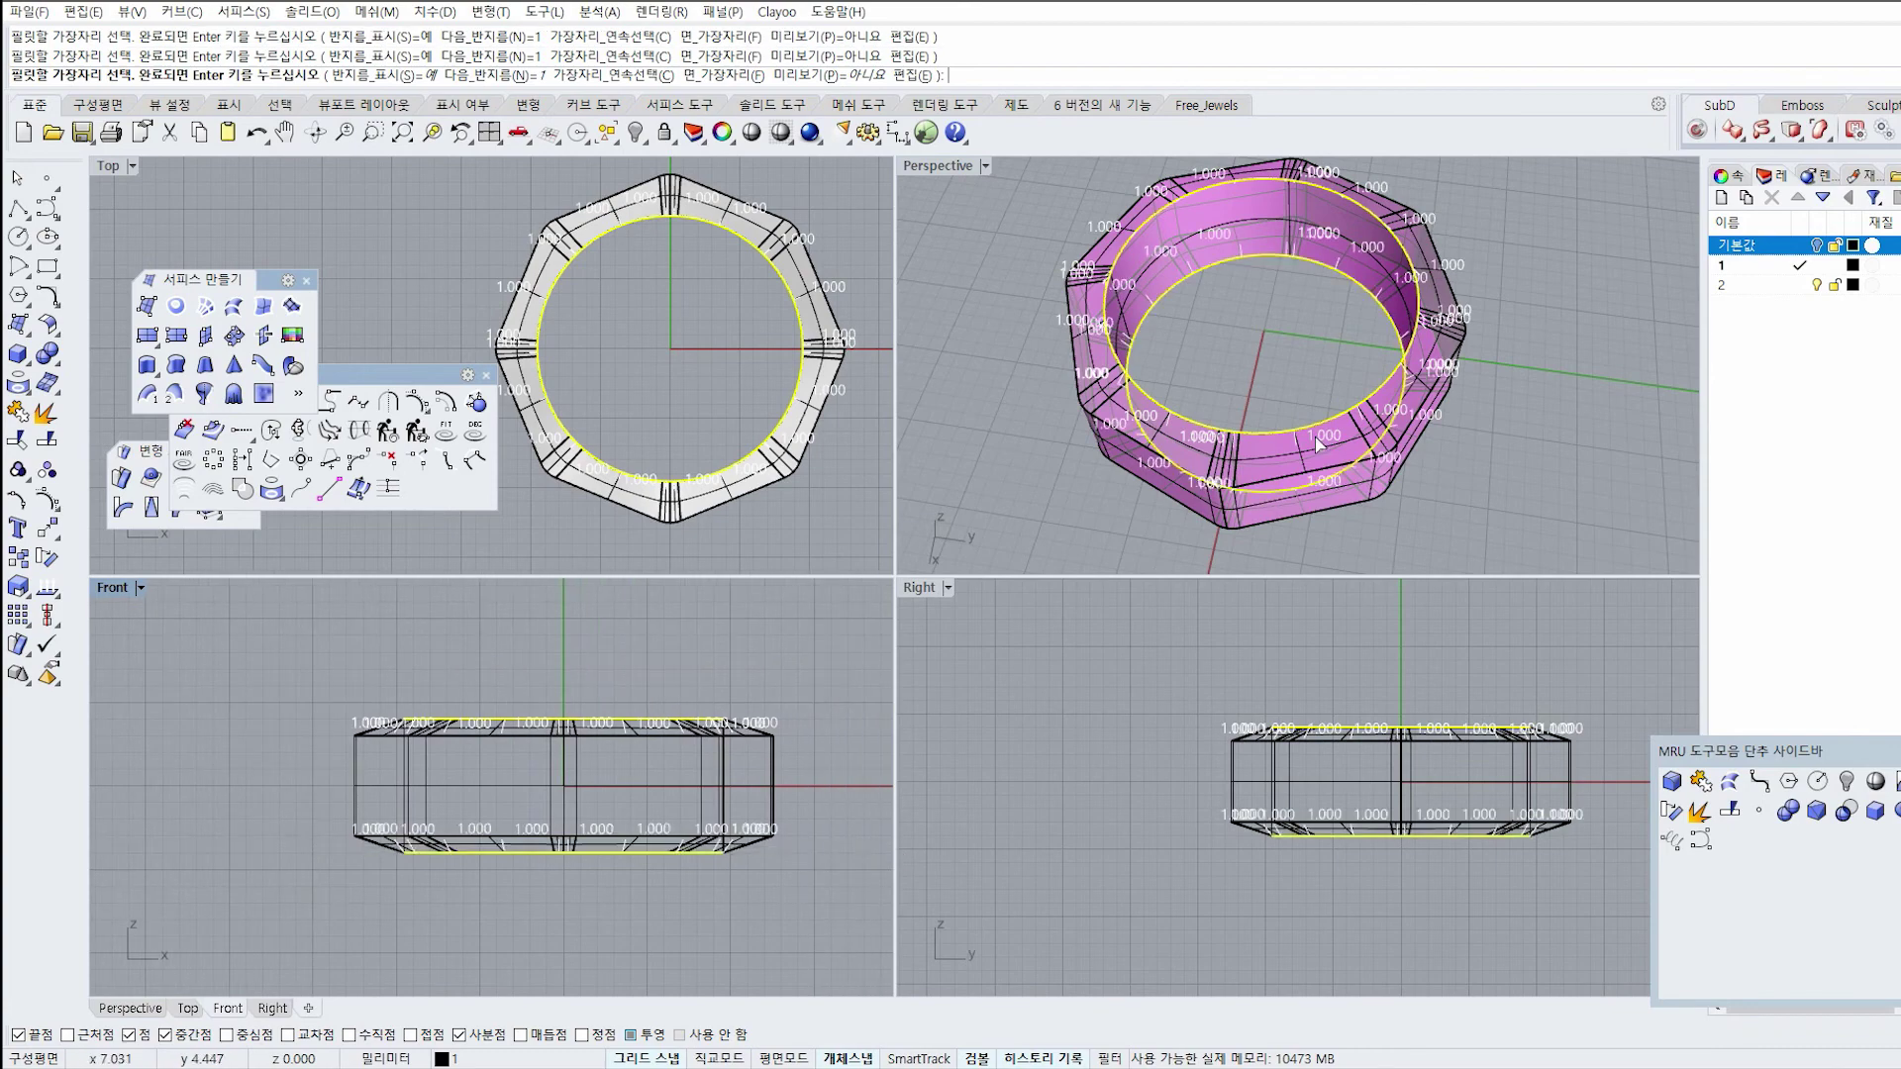
pyautogui.rightClick(1312, 436)
pyautogui.scroll(2, 1229, 412)
pyautogui.scroll(3, 1228, 406)
pyautogui.rightClick(1214, 342)
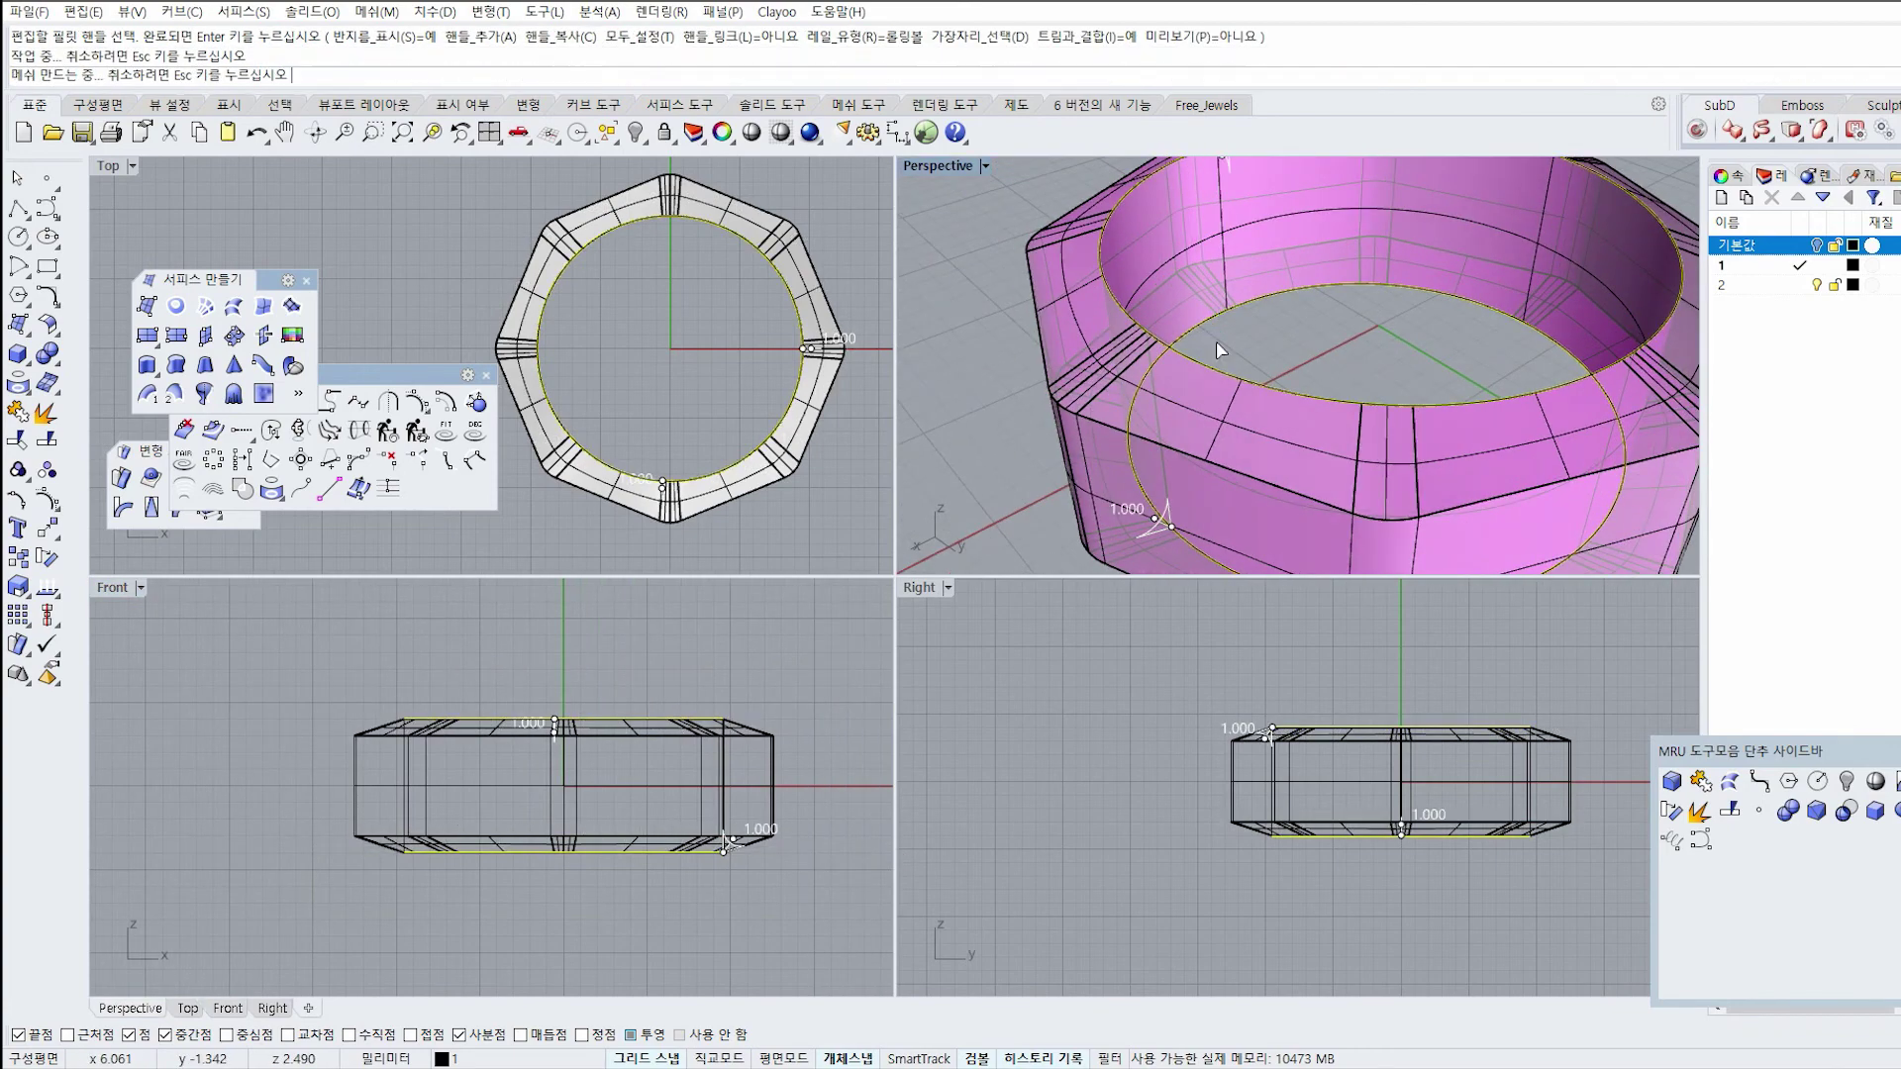
# Check the filleted ring in shaded display and delete the four leftover construction curves.
pyautogui.scroll(-5, 1215, 341)
pyautogui.moveTo(1214, 341); pyautogui.dragTo(1306, 303, button='right')
pyautogui.click(755, 132)
pyautogui.rightClick(1565, 328)
pyautogui.press('F4')
pyautogui.press('Delete')
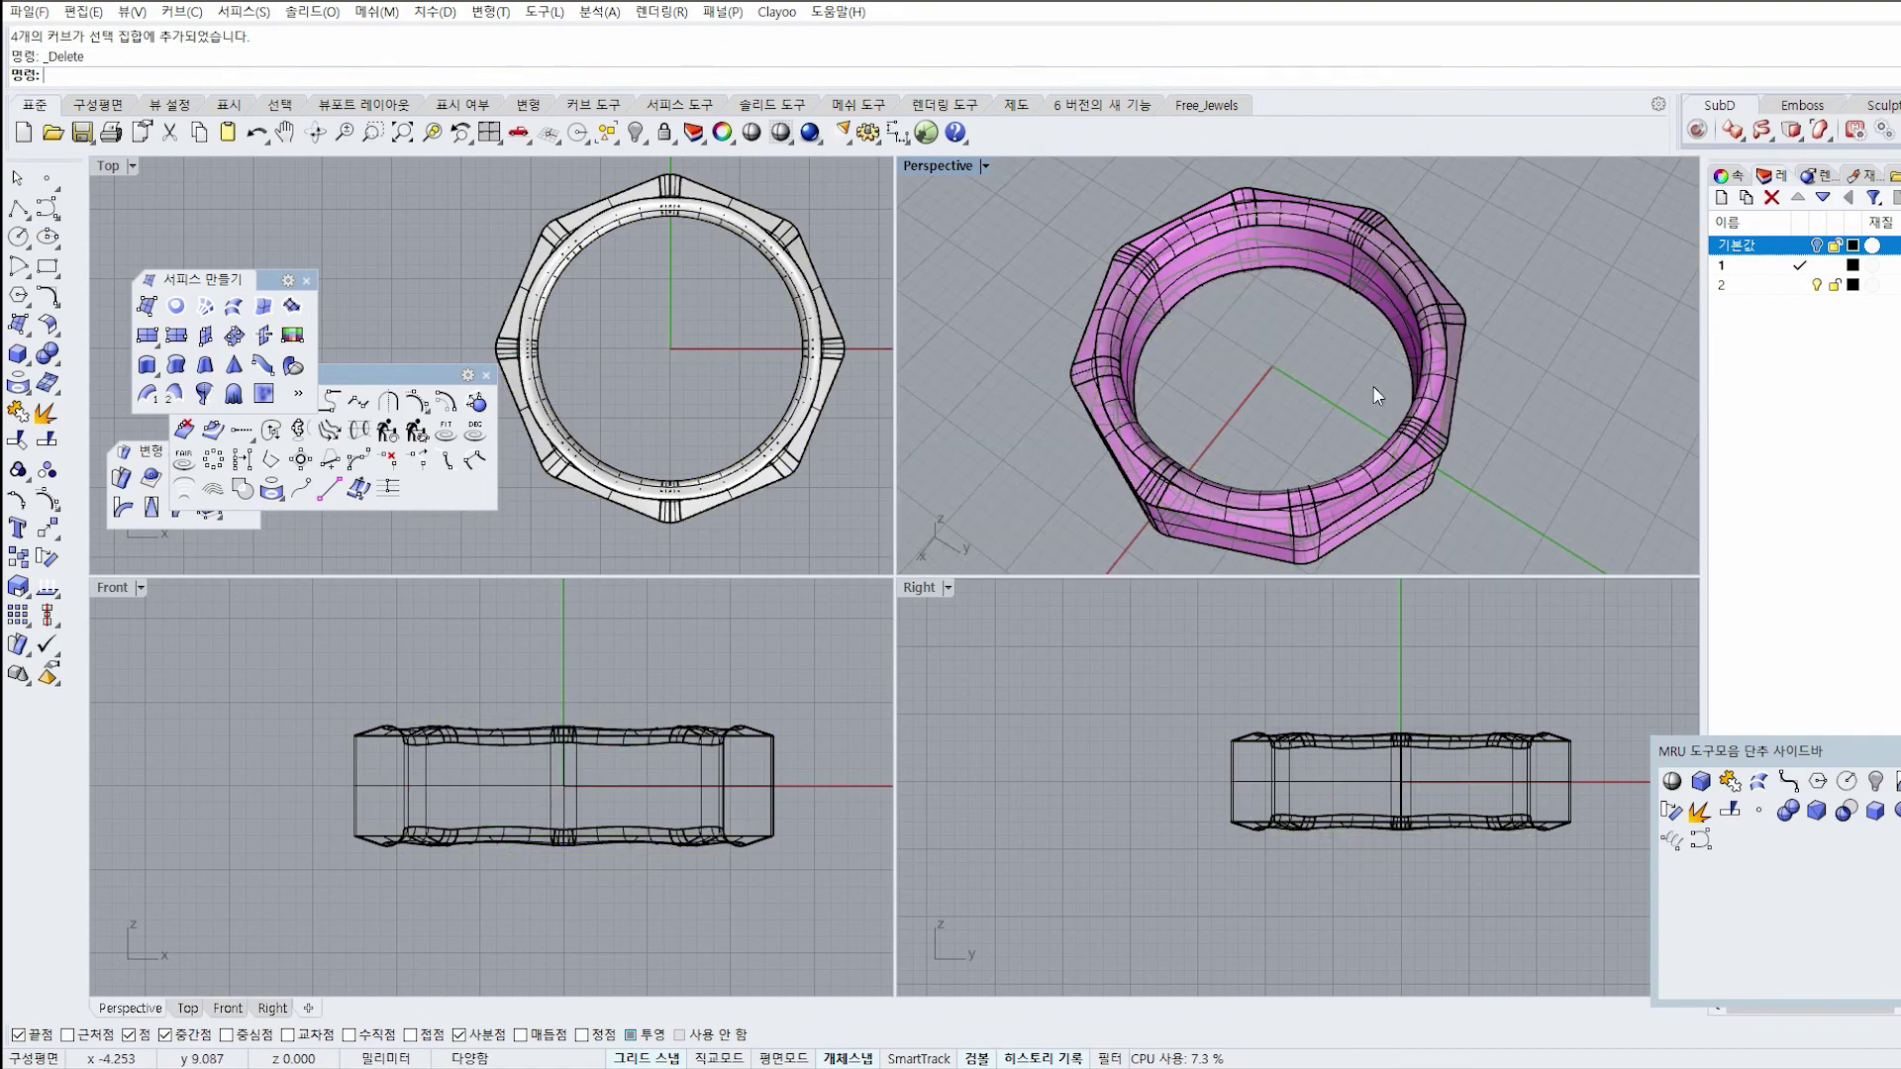
# Inspect the octagonal ring in shaded display in an enlarged Perspective view.
pyautogui.doubleClick(930, 165)
pyautogui.click(754, 133)
pyautogui.moveTo(887, 496)
pyautogui.mouseDown(button='right')
pyautogui.moveTo(984, 632)
pyautogui.moveTo(939, 440)
pyautogui.moveTo(920, 607)
pyautogui.mouseUp(button='right')
pyautogui.rightClick(978, 658)
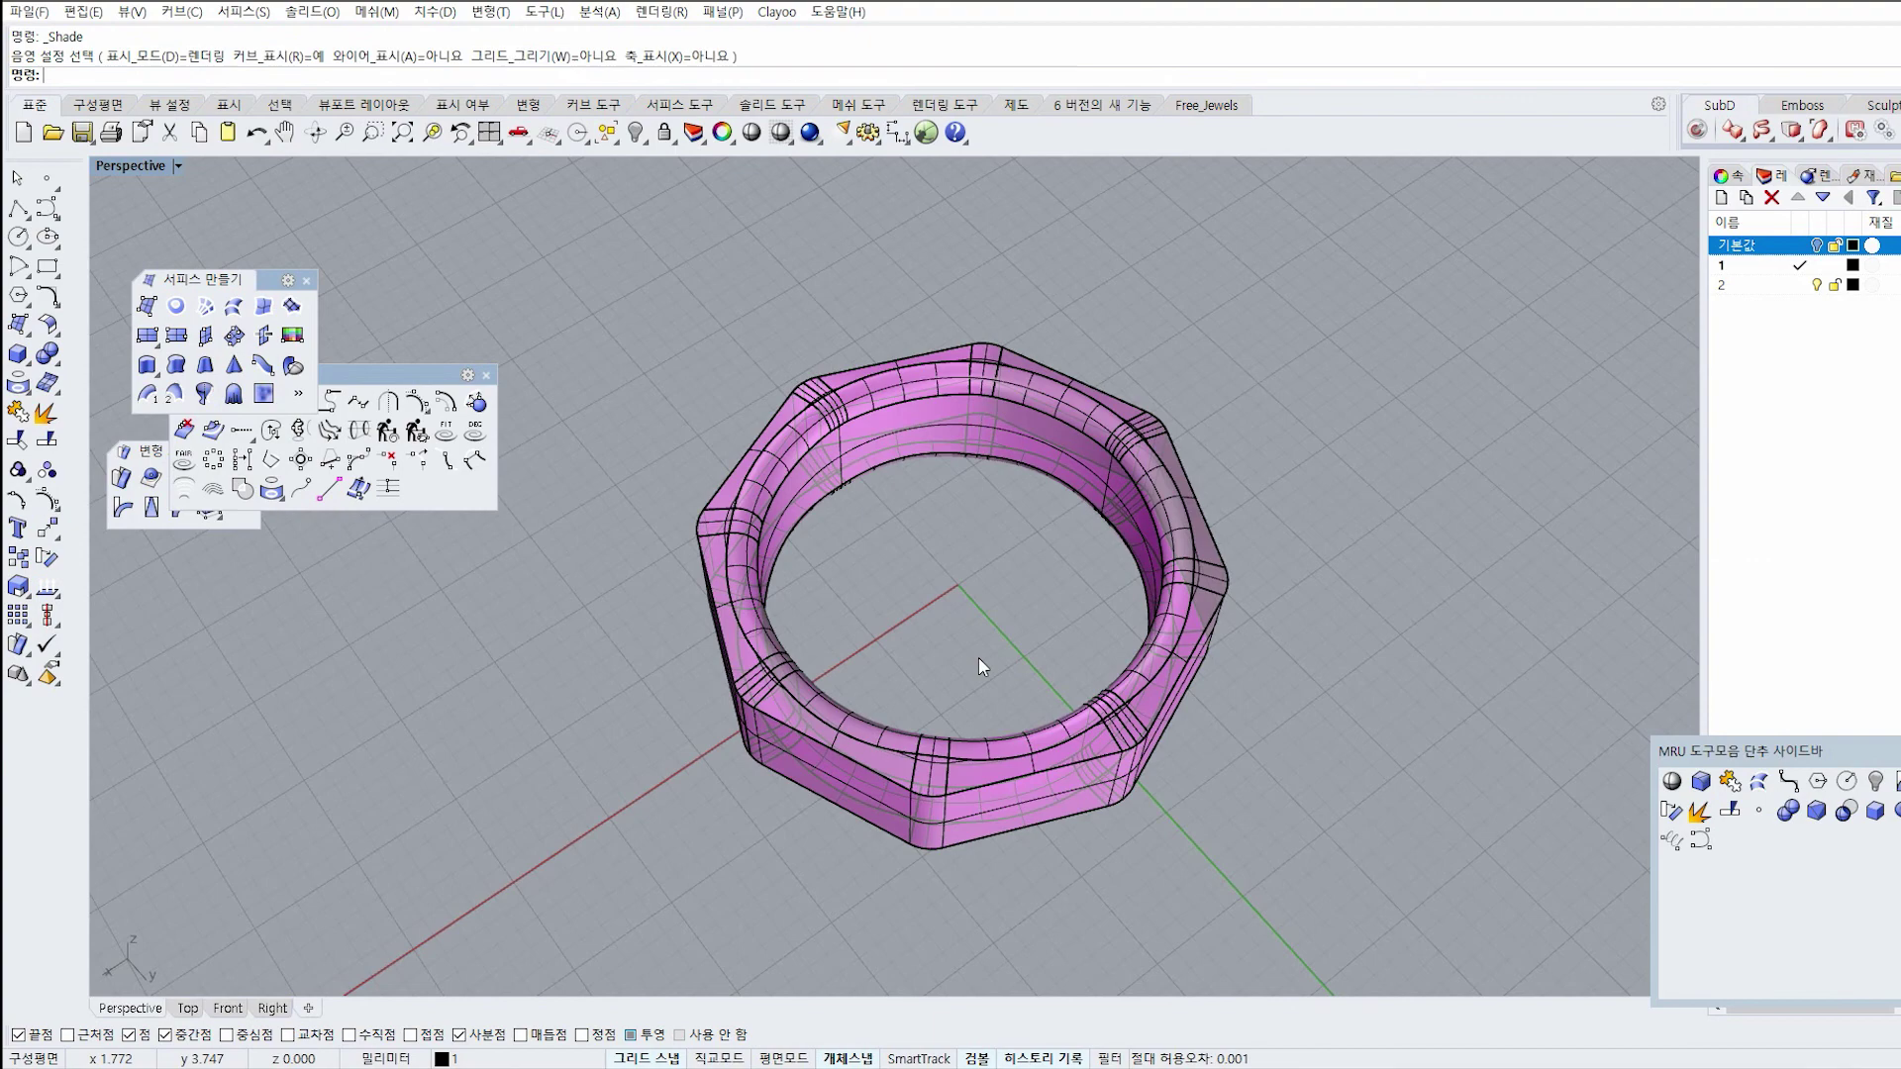
# Show the hidden objects and hide only the straight twisted rod again.
pyautogui.rightClick(636, 134)
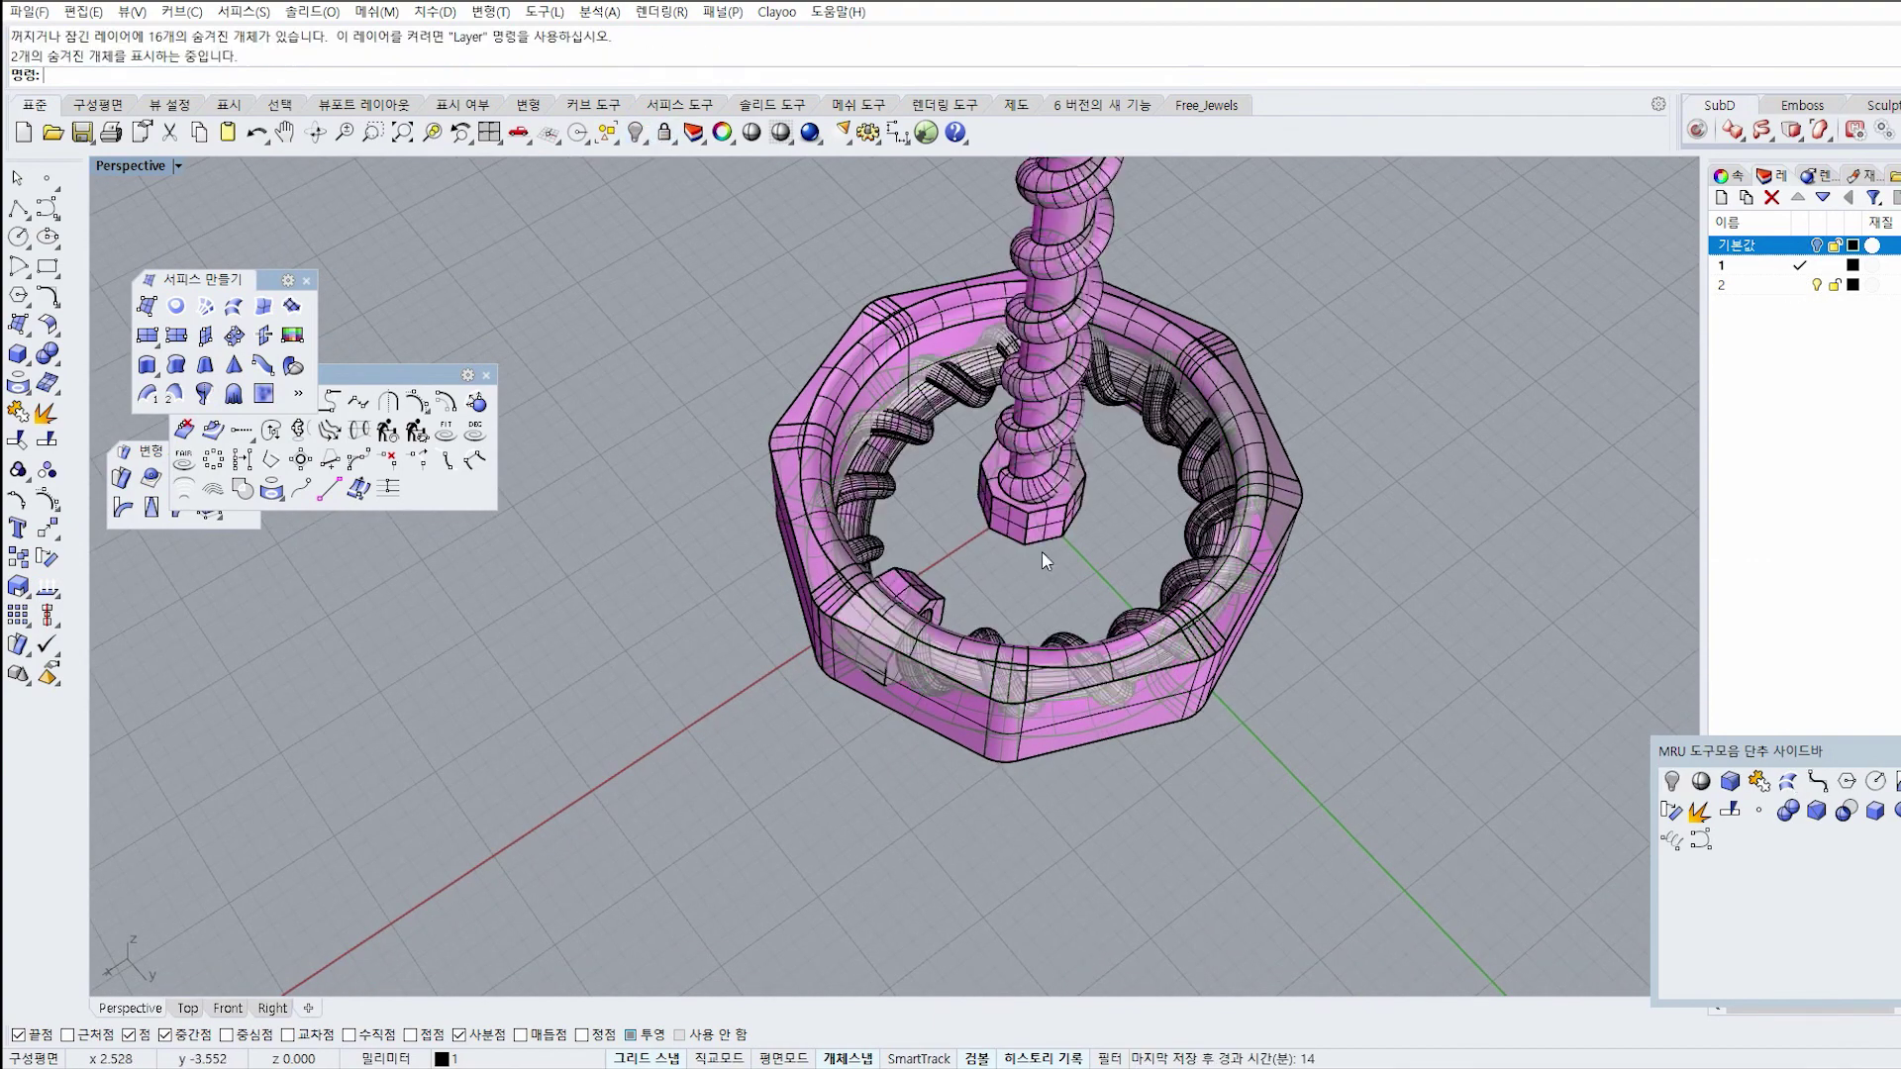
pyautogui.moveTo(1042, 551); pyautogui.dragTo(1026, 524, button='right')
pyautogui.scroll(-3, 1030, 525)
pyautogui.scroll(1, 1029, 525)
pyautogui.click(1030, 526)
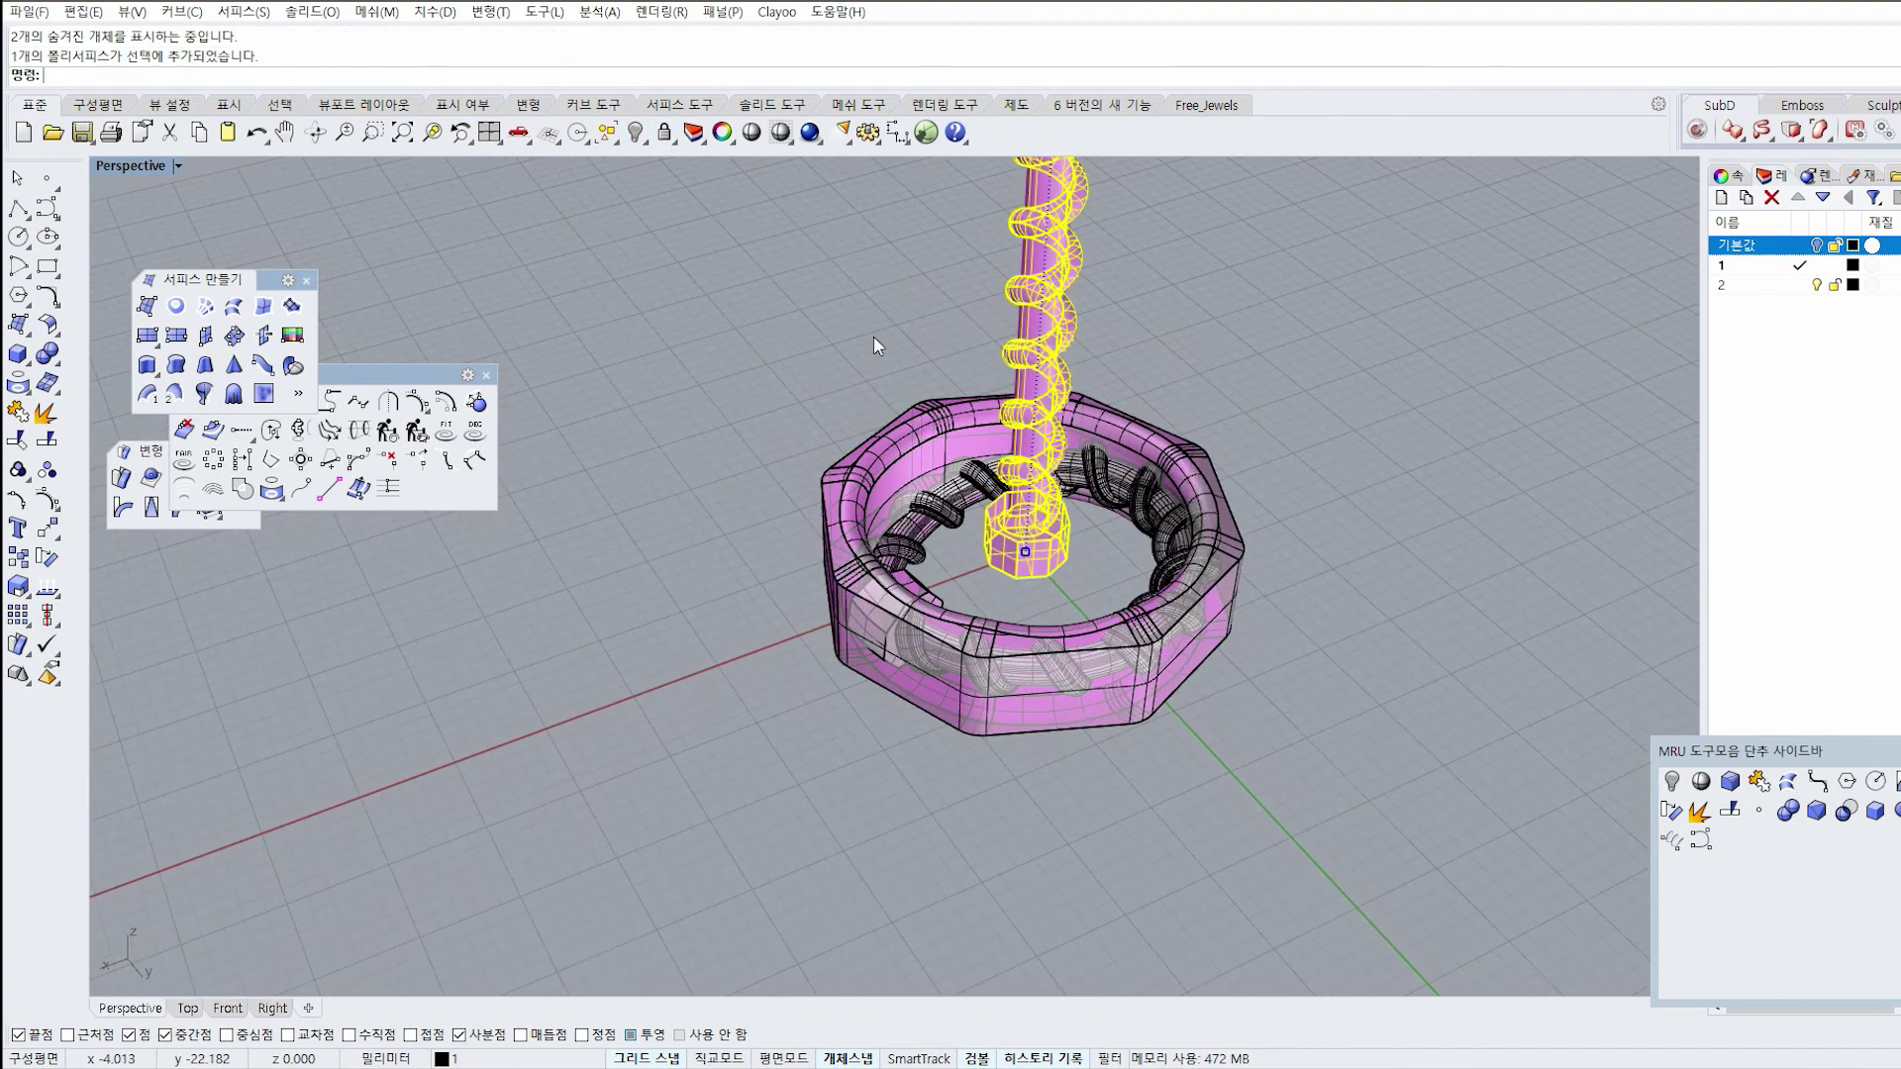
pyautogui.click(636, 138)
# Move the octagonal ring away from the open twisted ring so the two rings sit side by side.
pyautogui.click(835, 552)
pyautogui.moveTo(969, 580); pyautogui.dragTo(569, 737)
pyautogui.click(970, 768)
pyautogui.moveTo(980, 761); pyautogui.dragTo(976, 590, button='right')
pyautogui.click(977, 597)
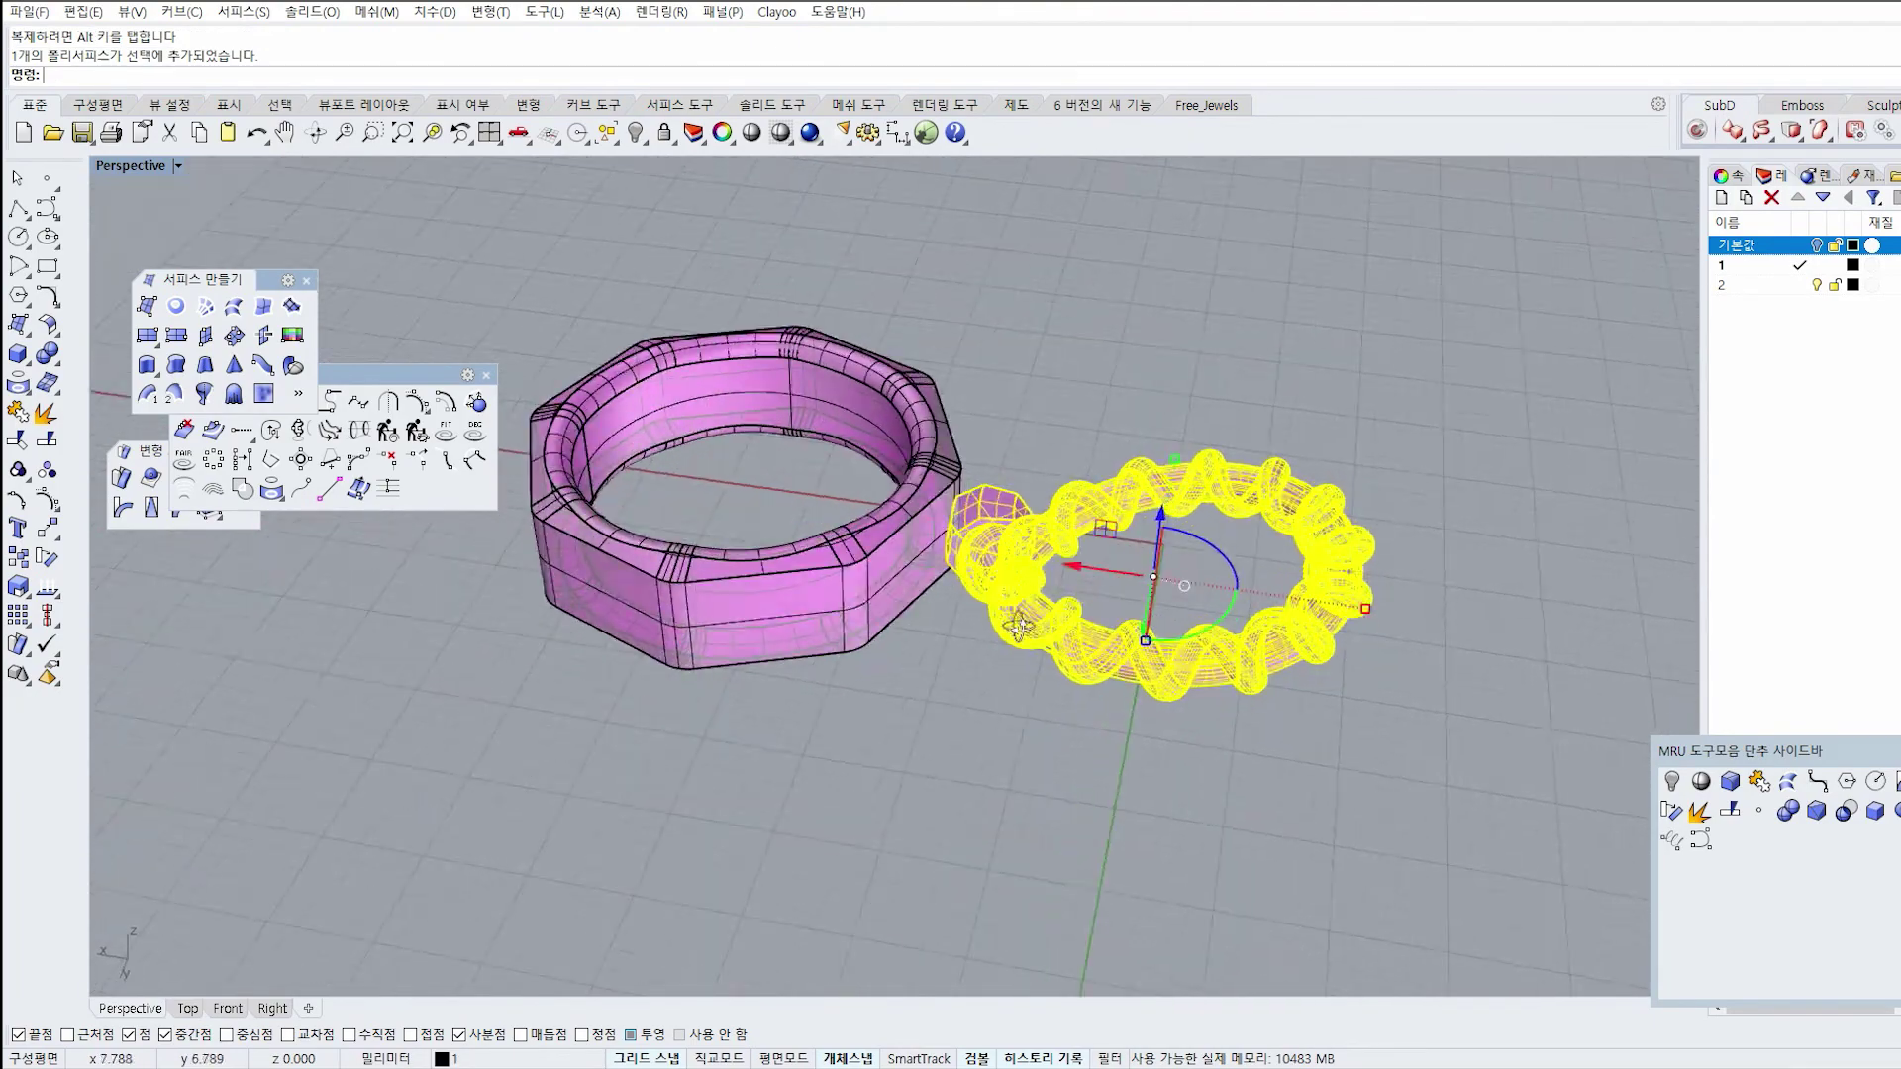
pyautogui.click(1166, 526)
pyautogui.moveTo(1167, 527); pyautogui.dragTo(1028, 623, button='right')
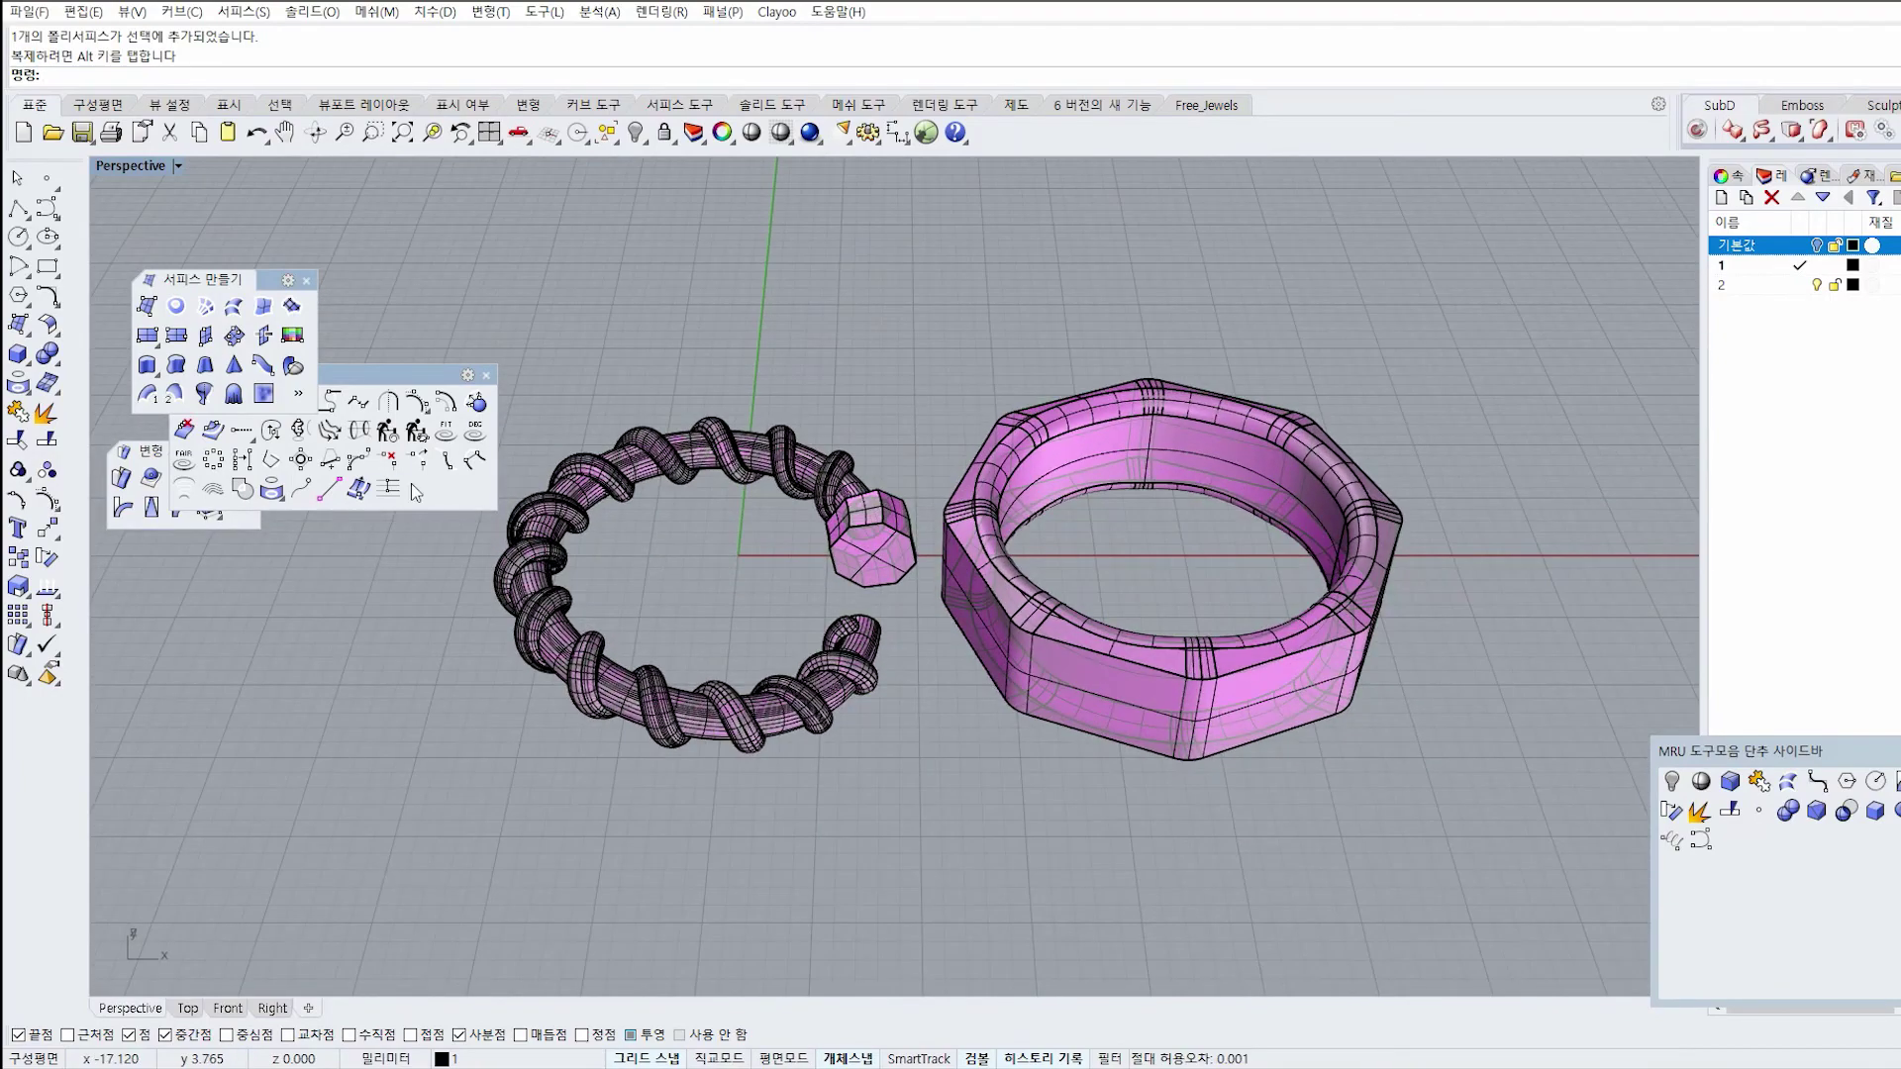
# Rearrange the floating tool palettes and look over the two finished rings from several angles.
pyautogui.moveTo(381, 384); pyautogui.dragTo(256, 594)
pyautogui.moveTo(198, 451); pyautogui.dragTo(327, 431)
pyautogui.moveTo(269, 585); pyautogui.dragTo(344, 534)
pyautogui.moveTo(263, 285); pyautogui.dragTo(315, 274)
pyautogui.moveTo(1122, 656); pyautogui.dragTo(1057, 698, button='right')
pyautogui.scroll(-6, 1057, 698)
pyautogui.moveTo(1178, 698); pyautogui.dragTo(1052, 822, button='right')
pyautogui.scroll(3, 1050, 821)
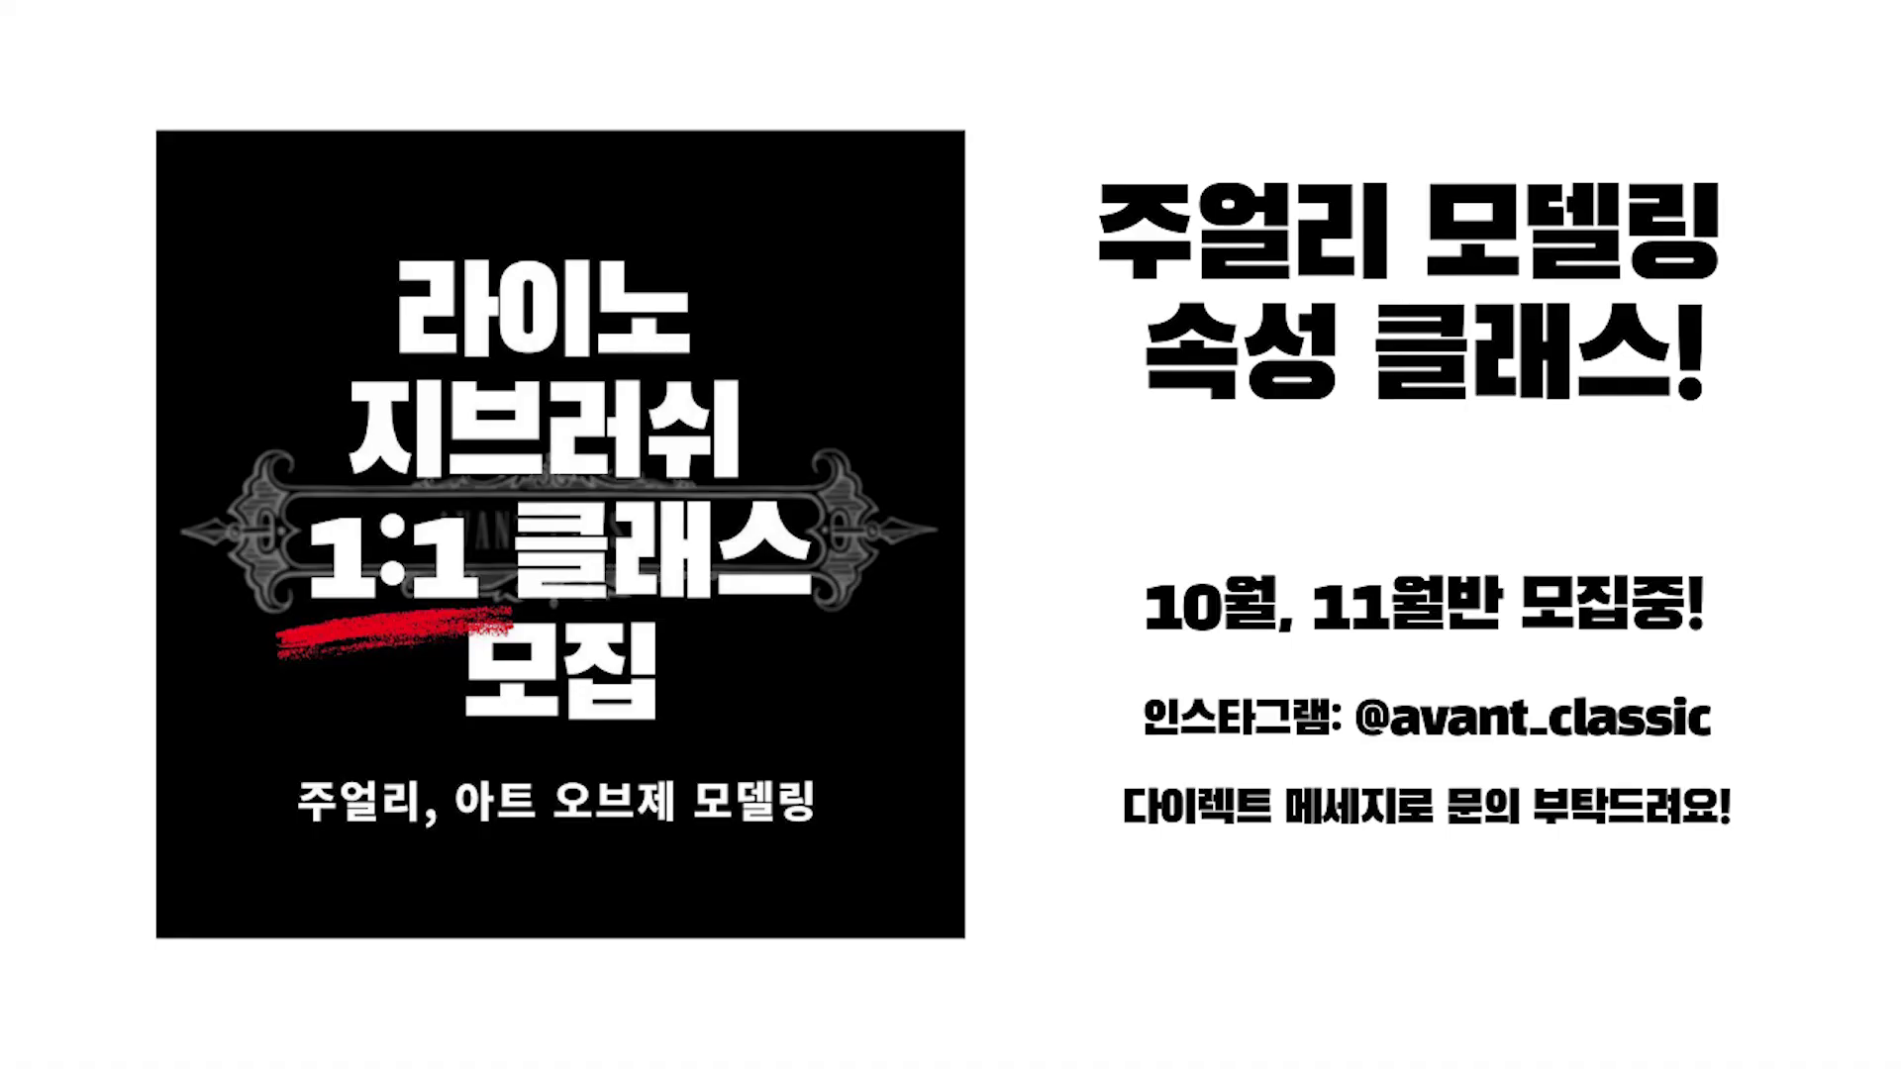